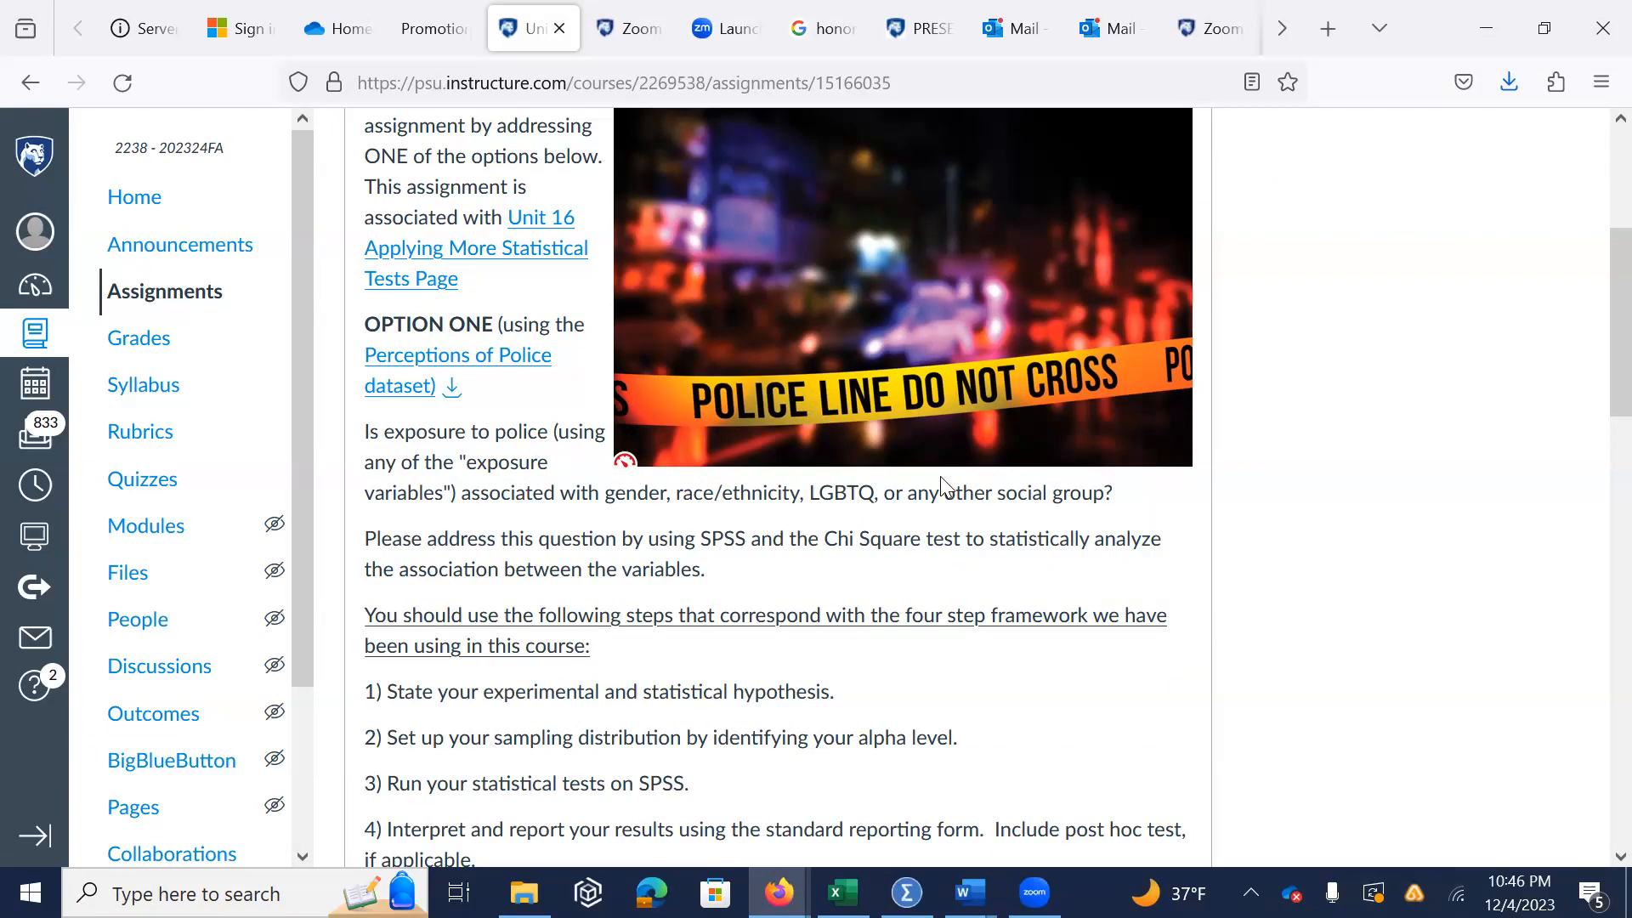
# Read the instructions for both options of the SPSS Chi Square assignment
pyautogui.moveTo(1597, 331); pyautogui.dragTo(1595, 532)
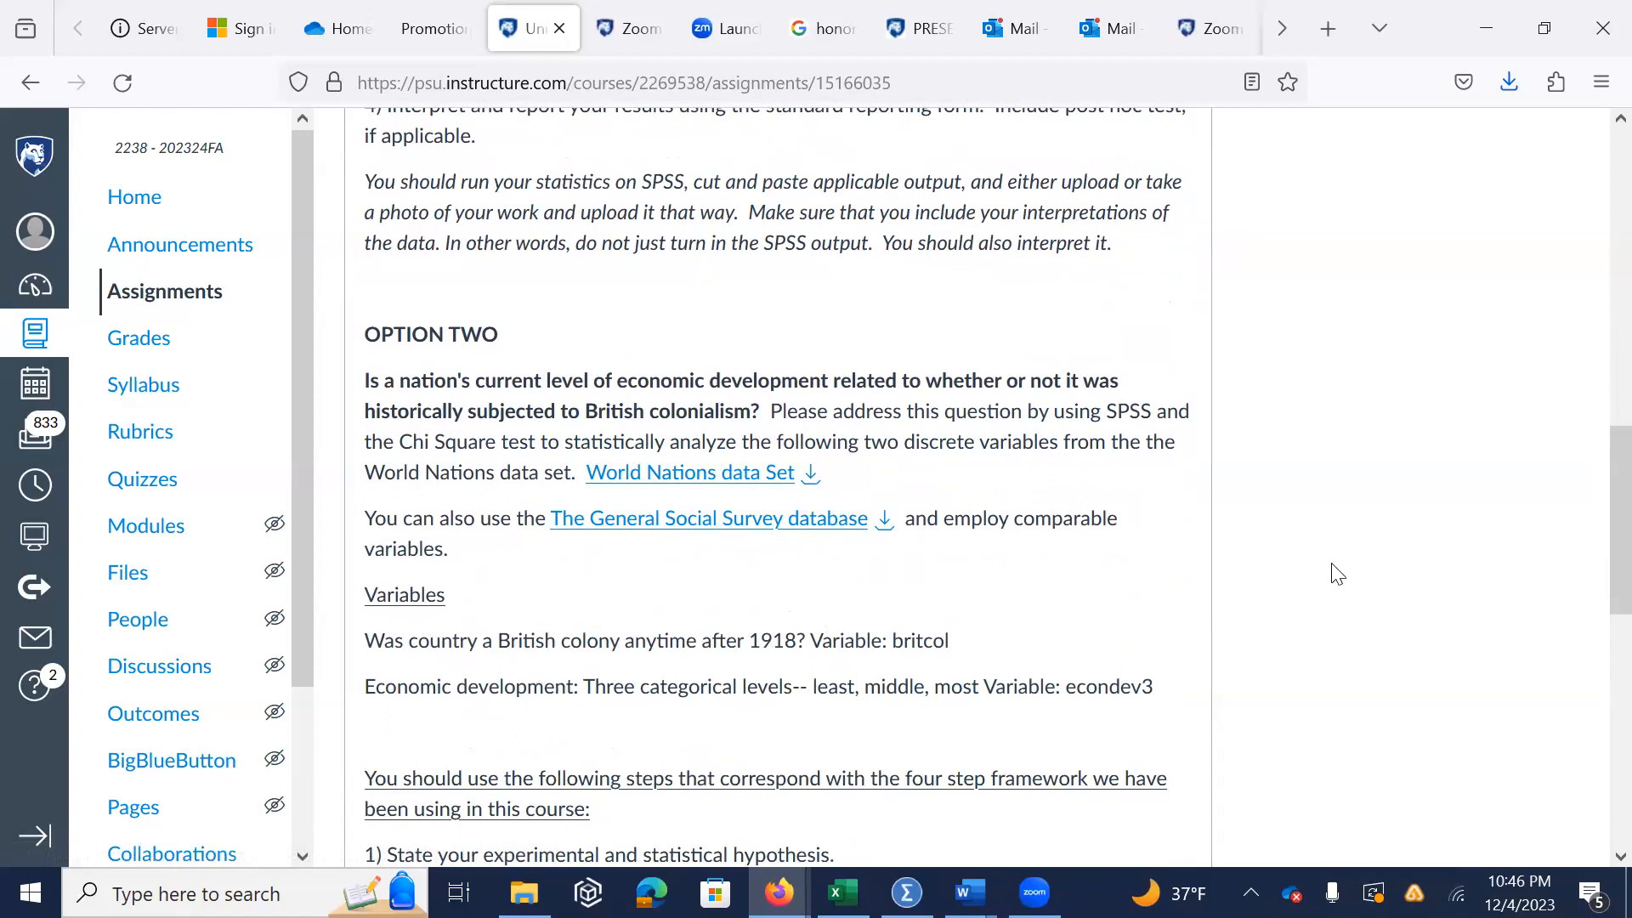
pyautogui.scroll(2, 1596, 536)
pyautogui.moveTo(1596, 527); pyautogui.dragTo(1592, 306)
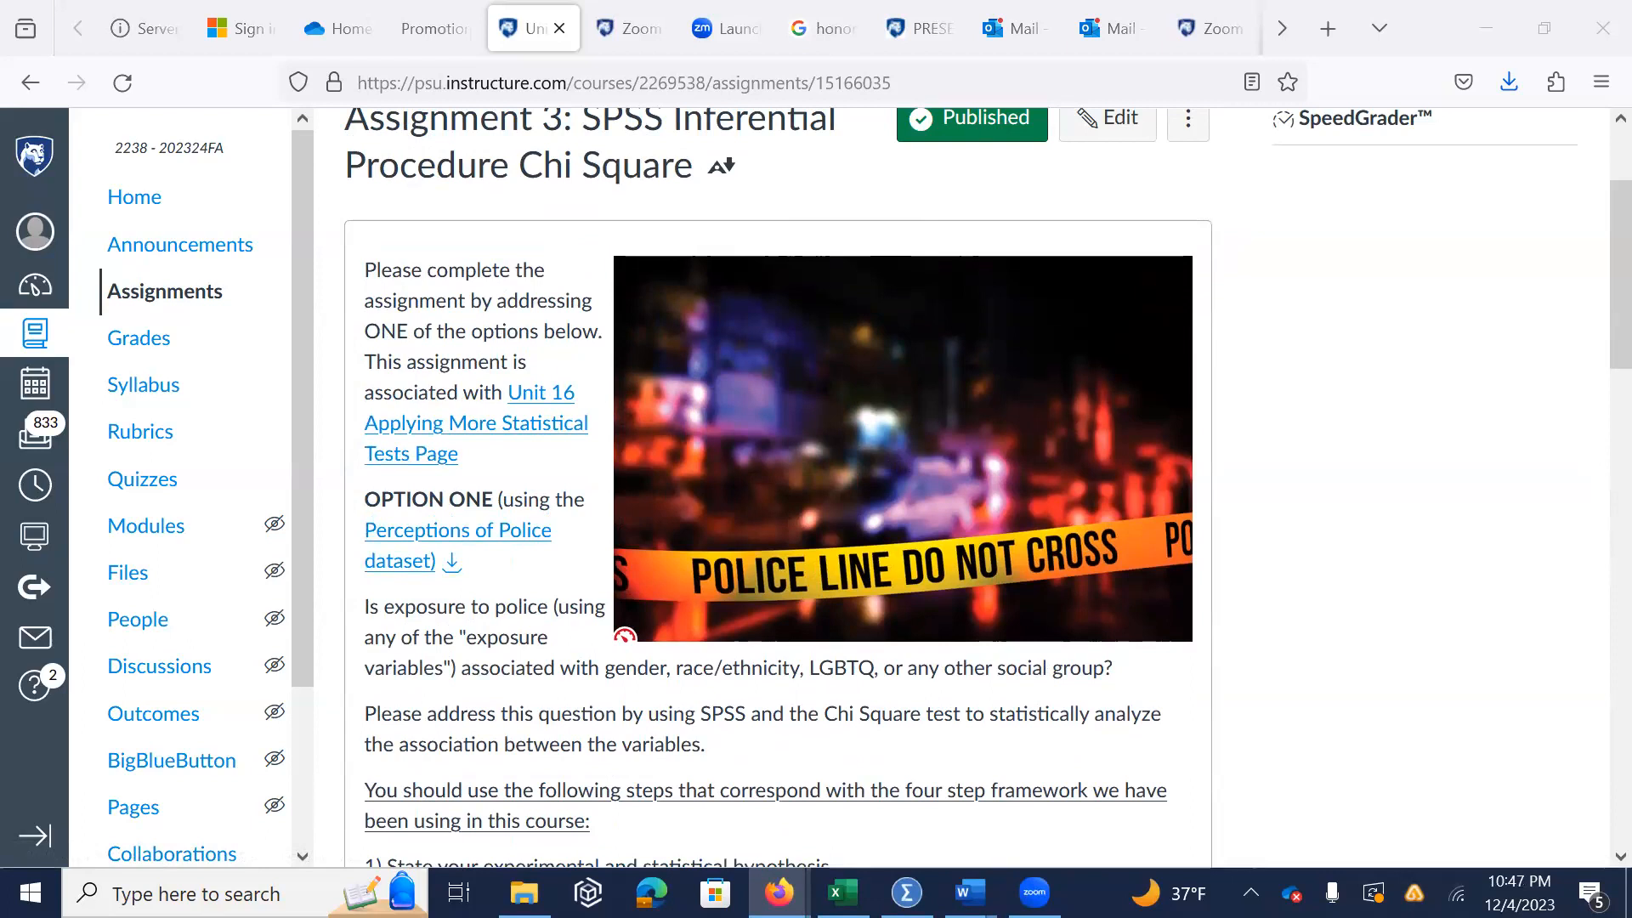
# Switch to the SPSS Data Editor with the Perceptions of police dataset and start a Crosstabs analysis with all previous settings reset
pyautogui.hotkey('alt', 'Tab')
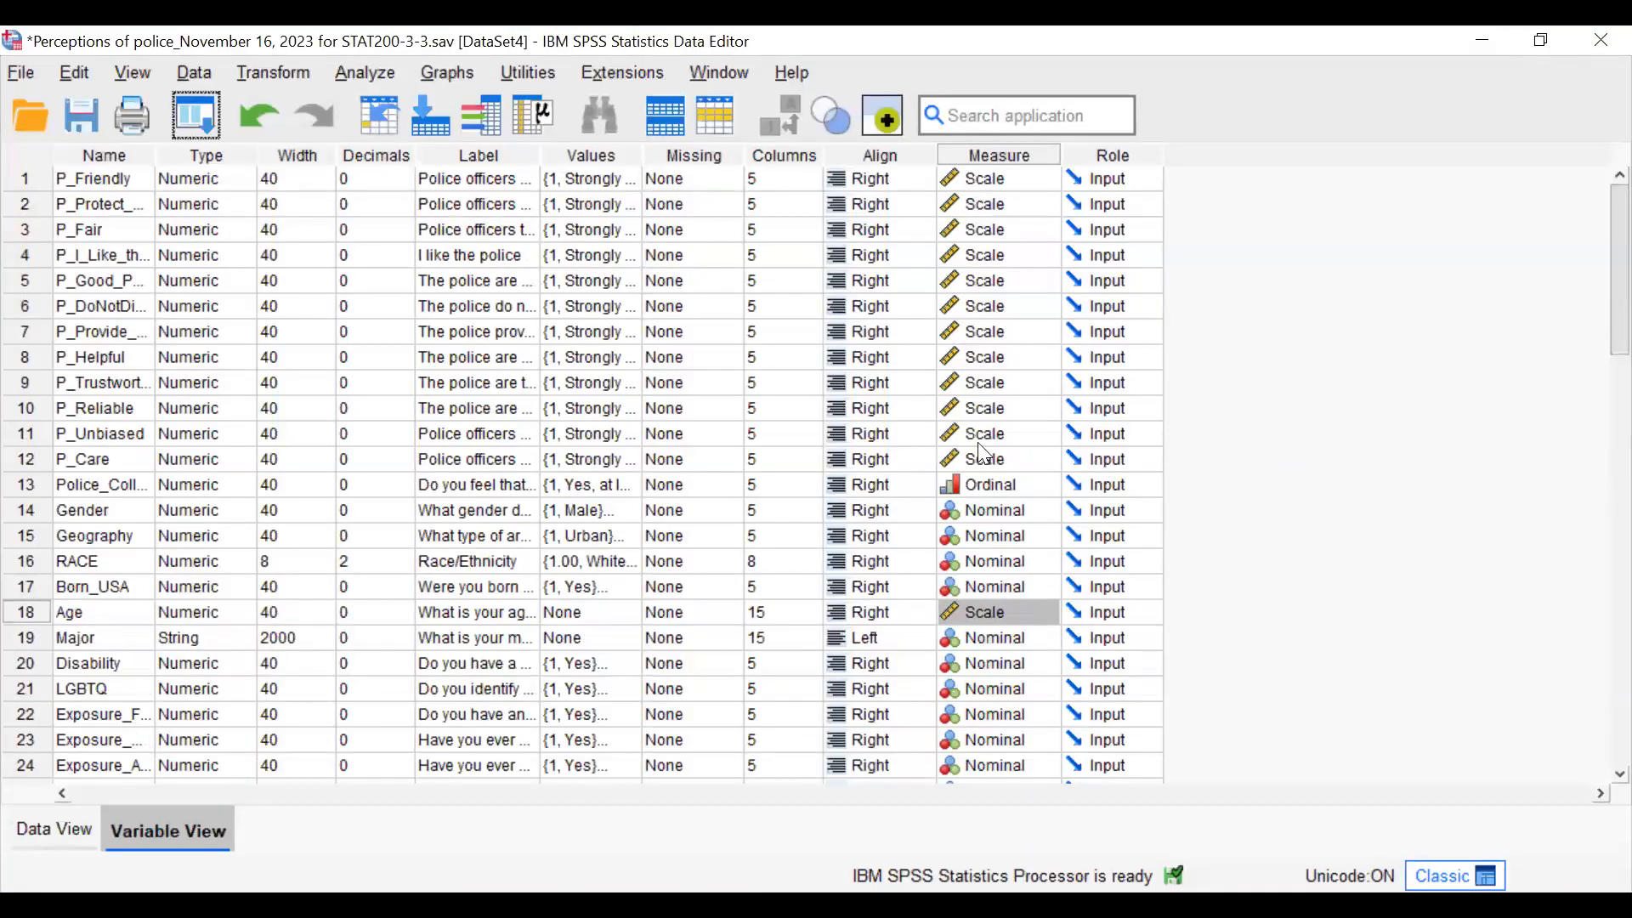
pyautogui.click(365, 74)
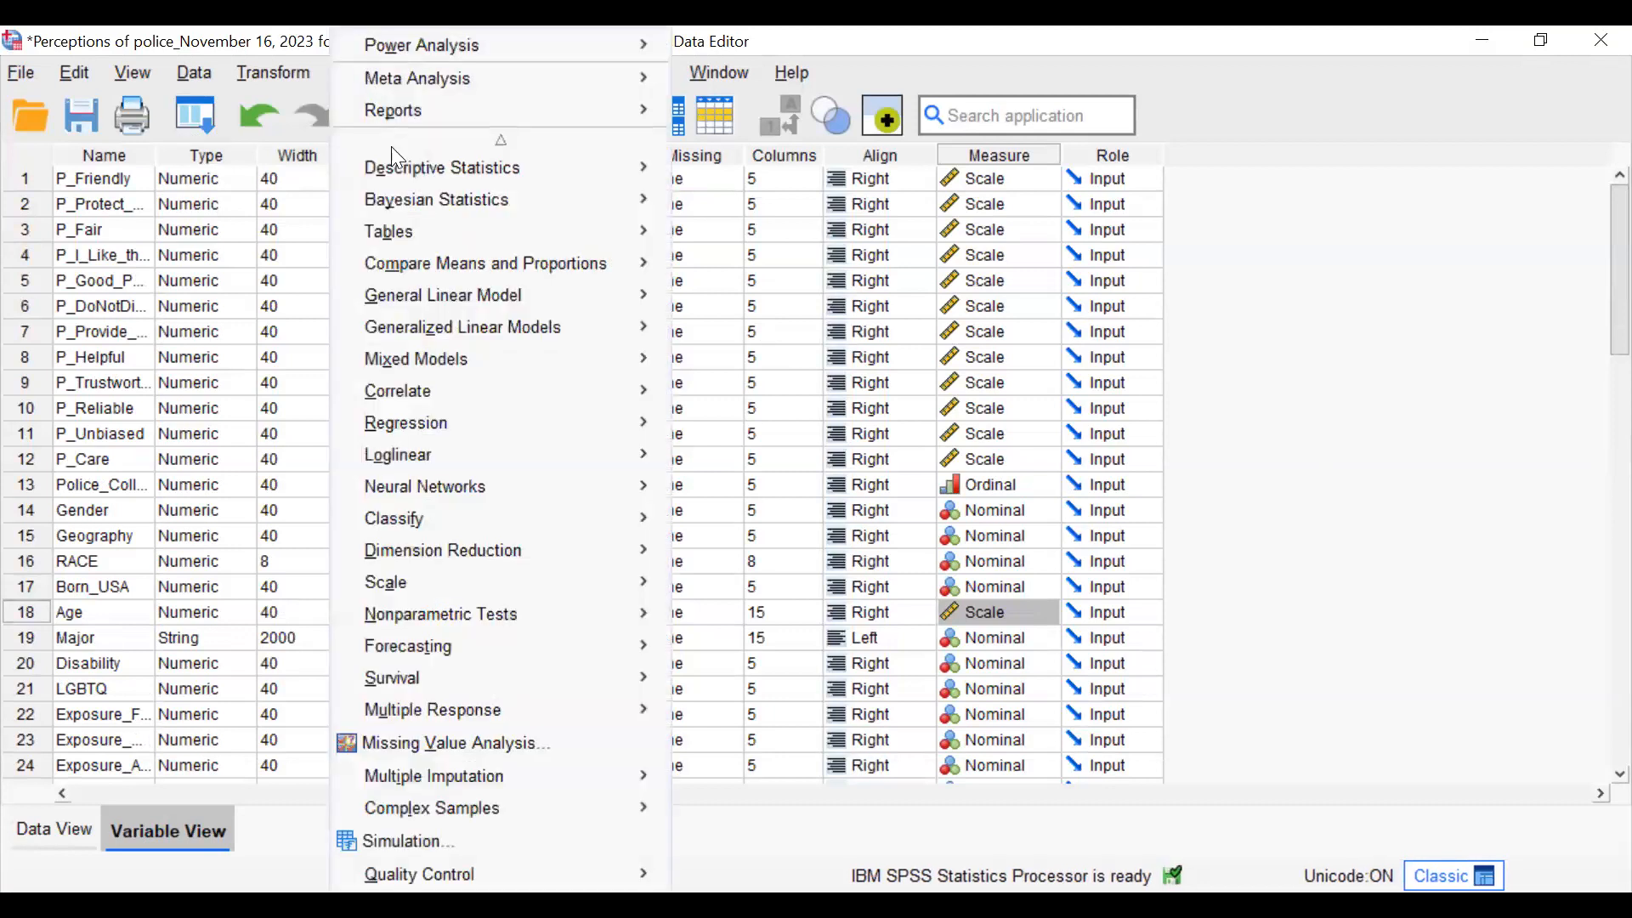
pyautogui.moveTo(404, 173)
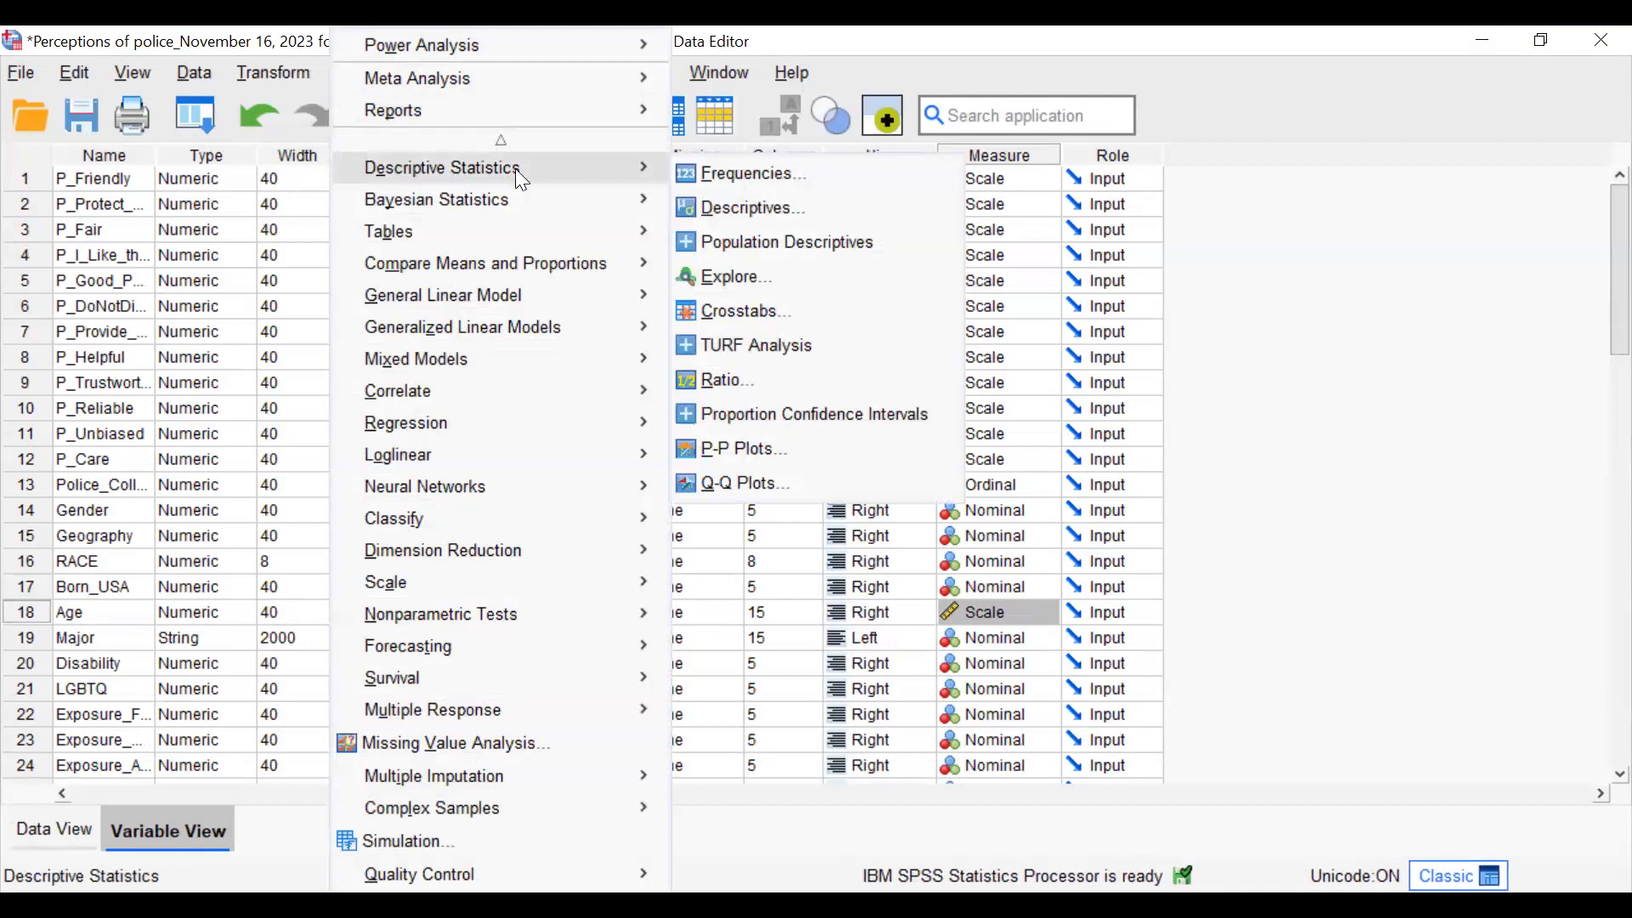
pyautogui.click(709, 309)
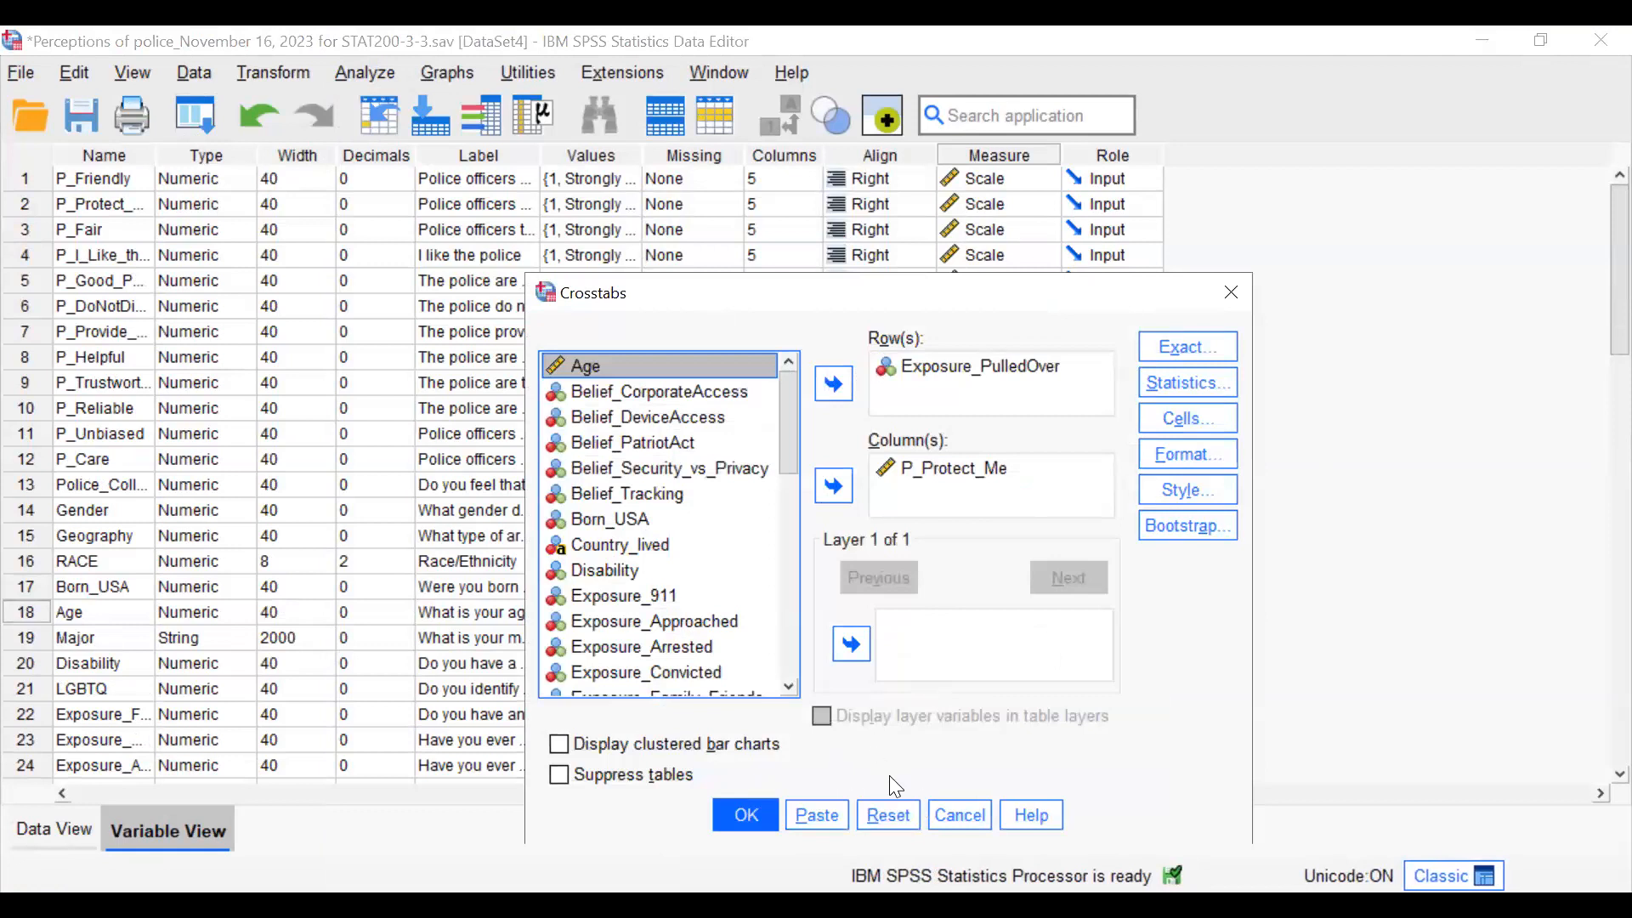
pyautogui.click(884, 816)
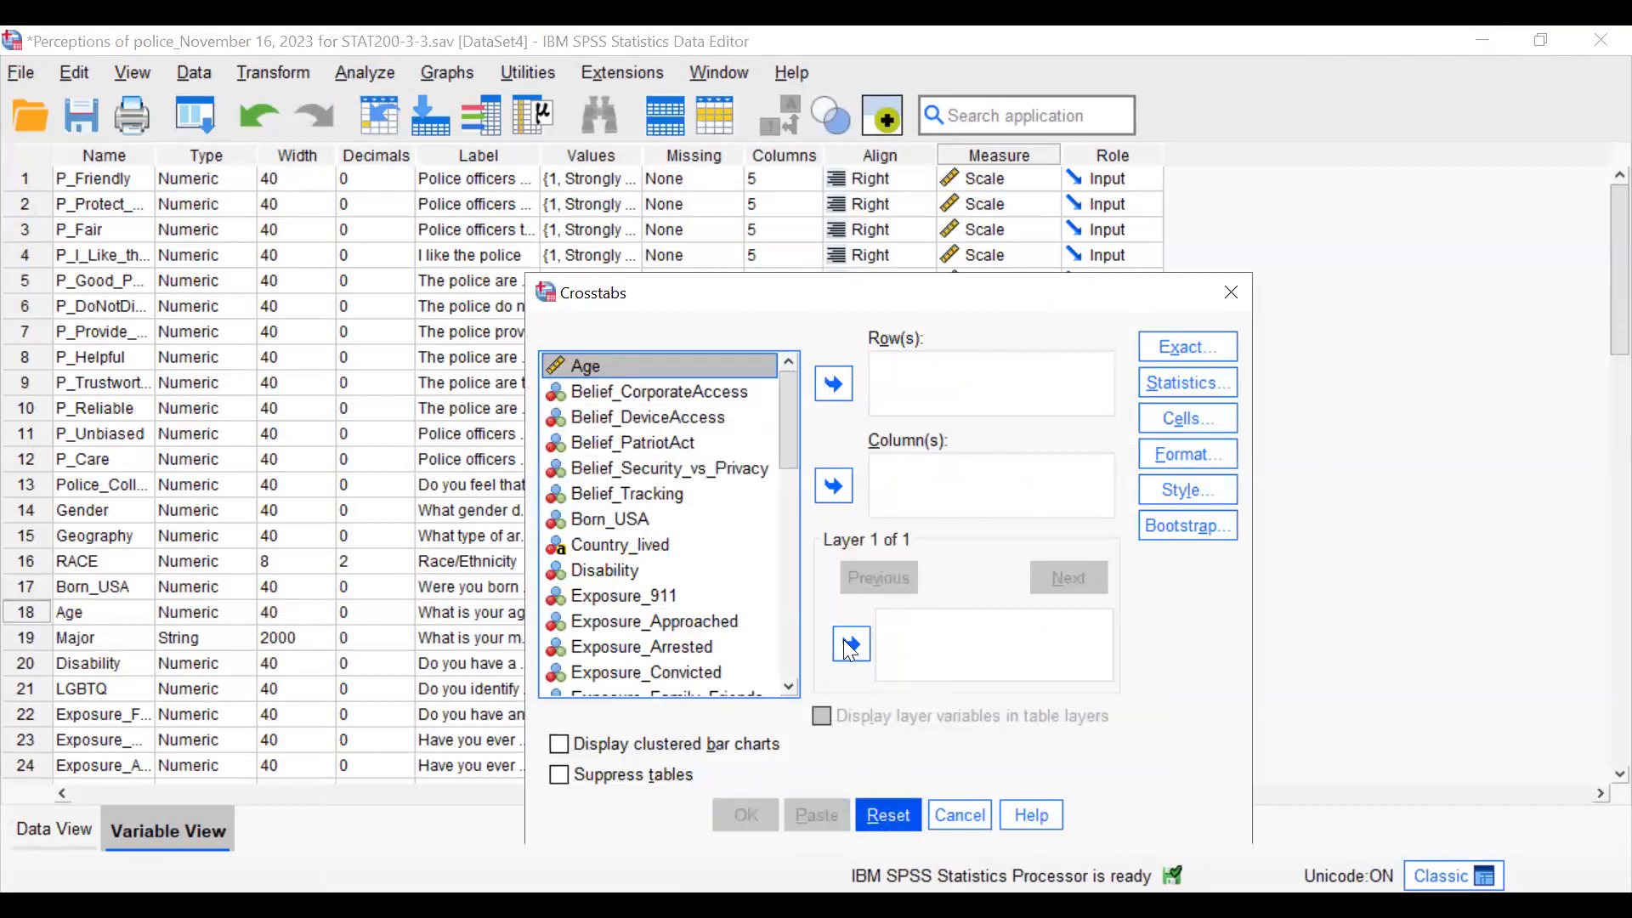
# Assign Exposure_Followed as the column variable of the crosstab
pyautogui.moveTo(788, 416); pyautogui.dragTo(793, 425)
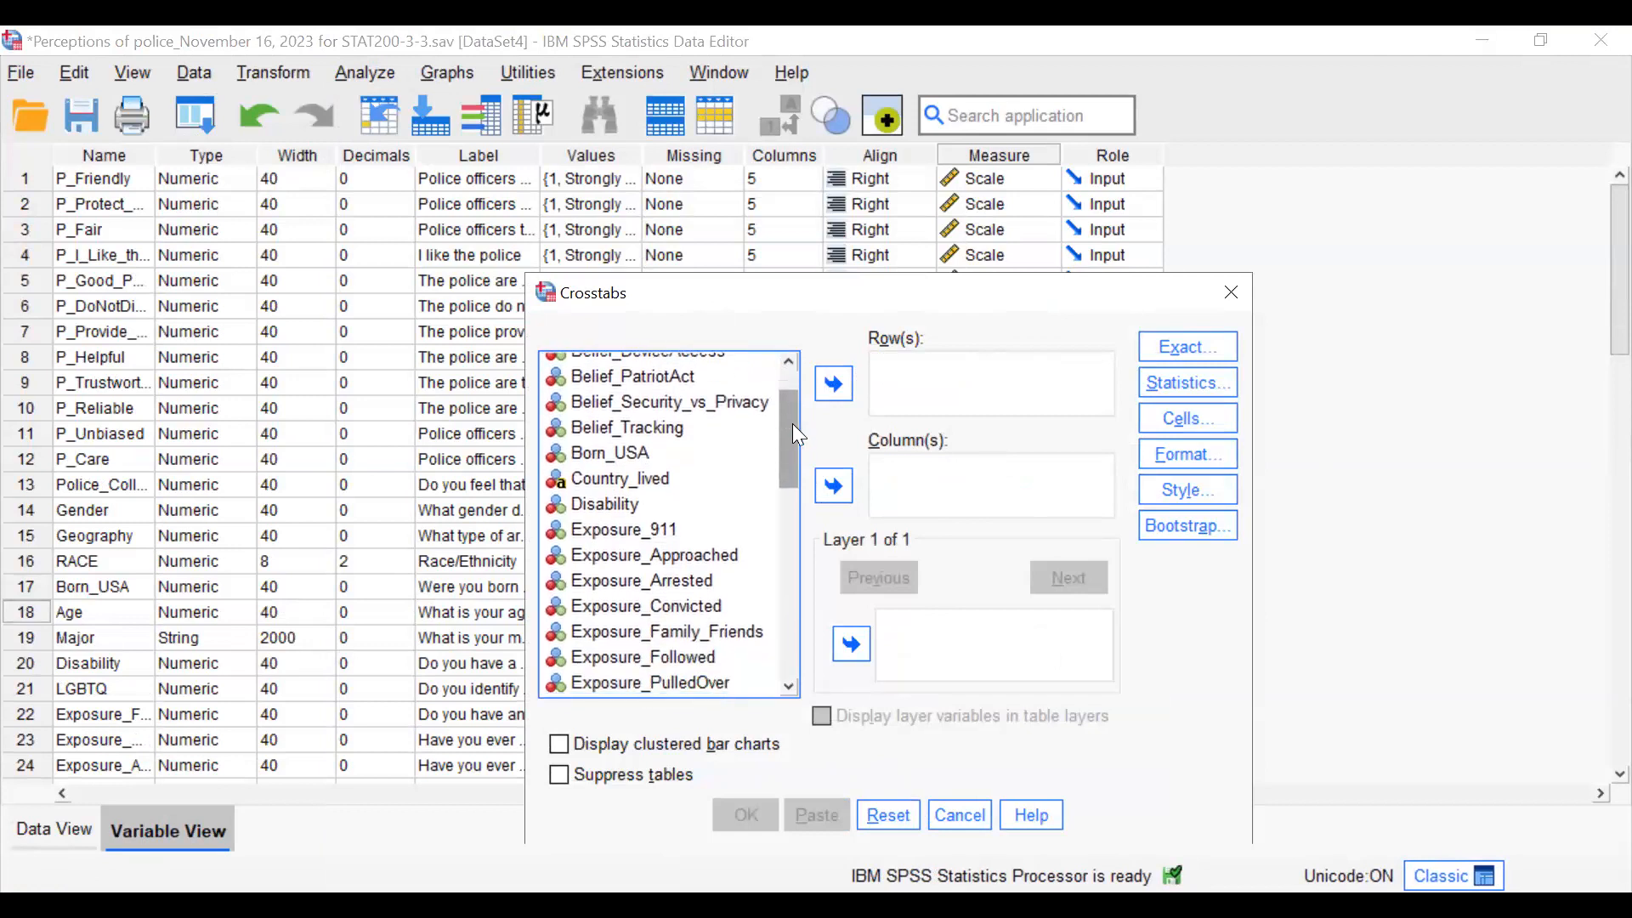
pyautogui.moveTo(792, 423); pyautogui.dragTo(805, 464)
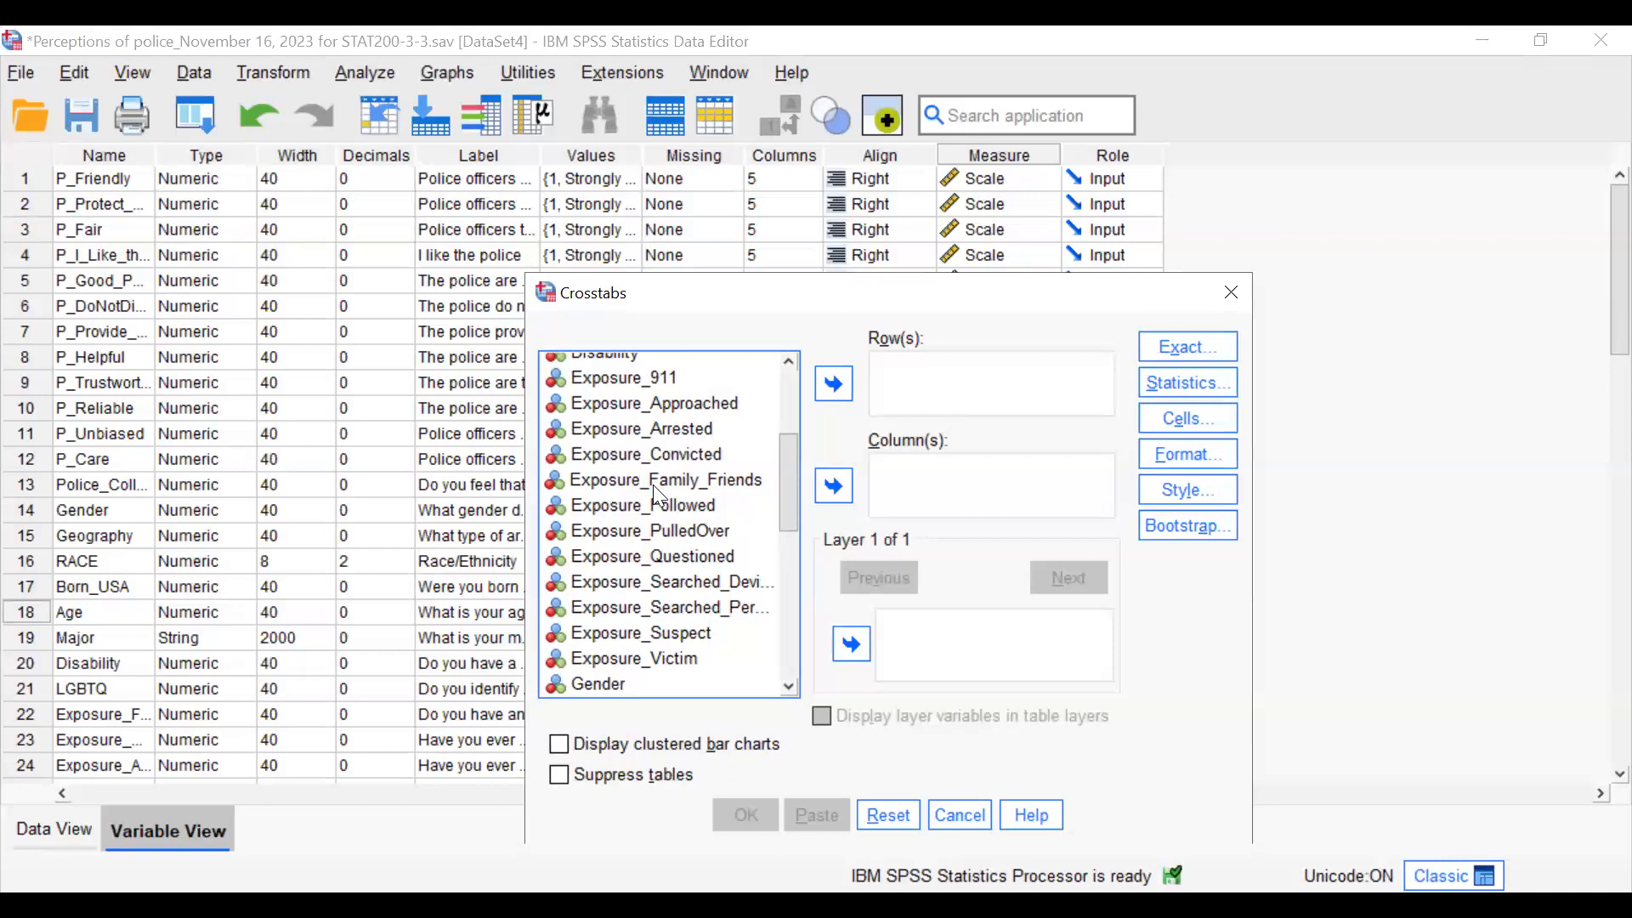
pyautogui.click(641, 506)
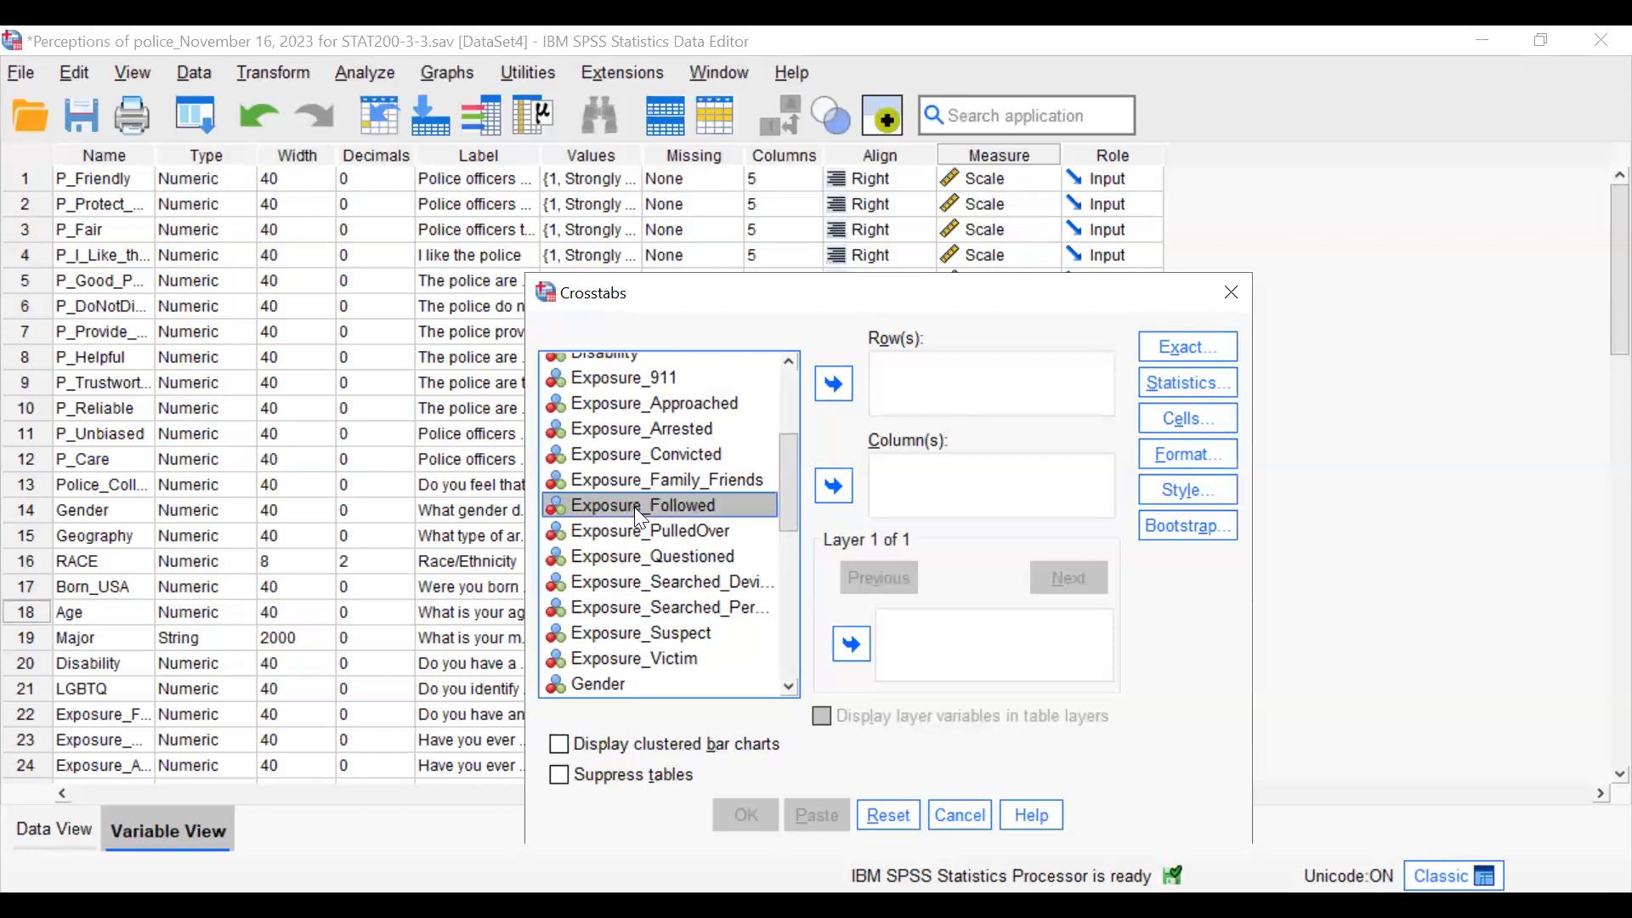
pyautogui.click(834, 486)
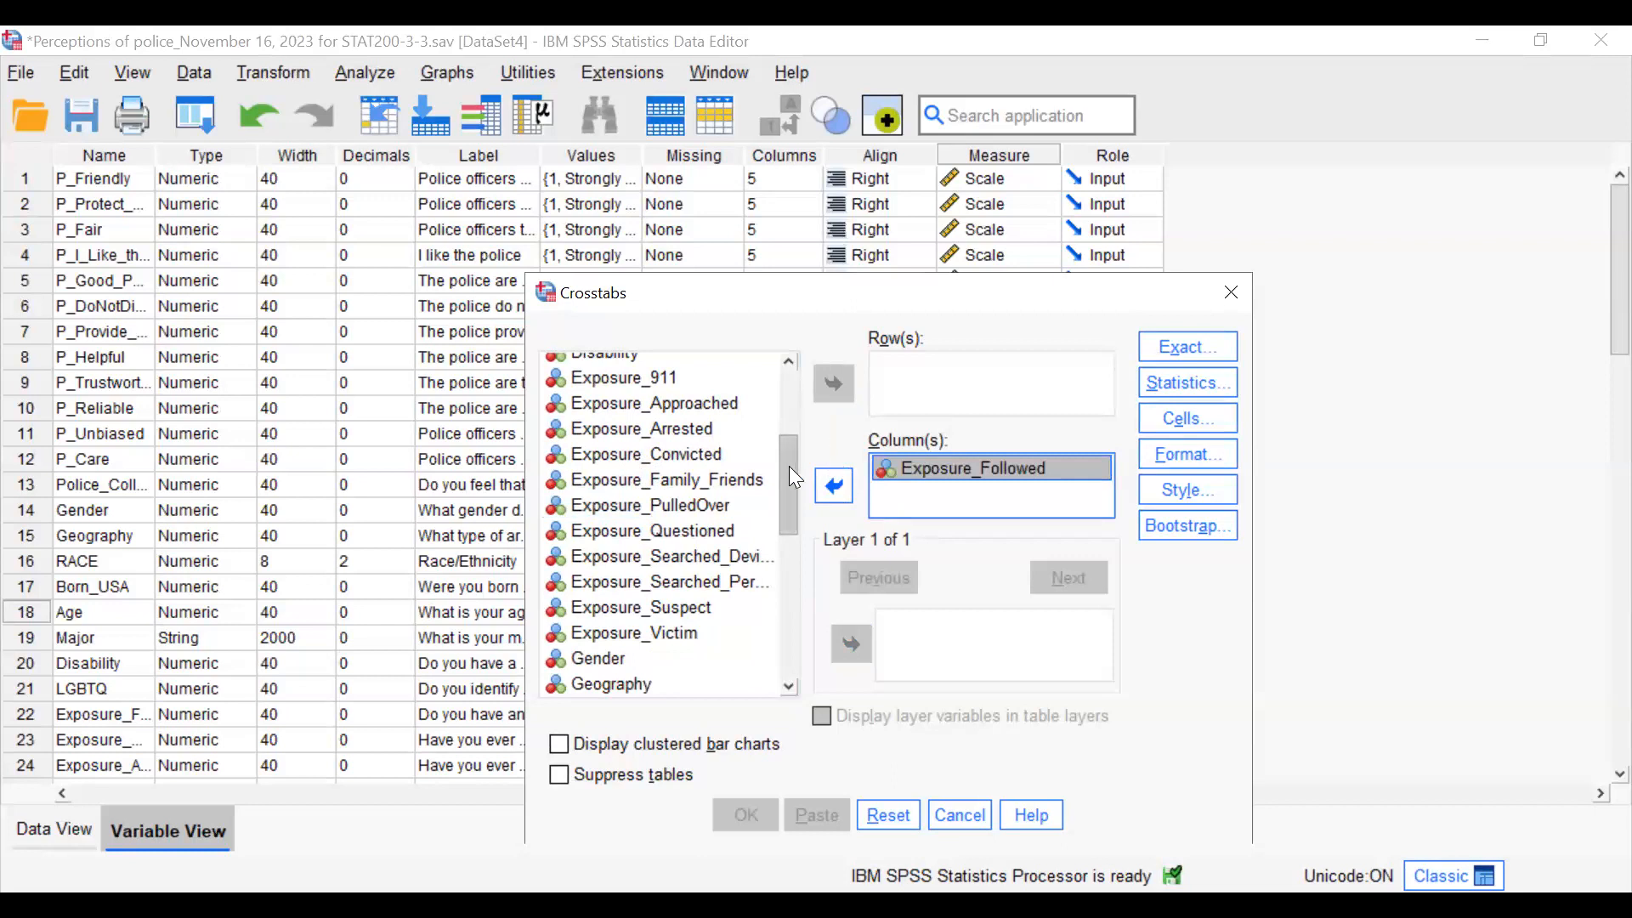
# Assign RACE as the row variable of the crosstab
pyautogui.moveTo(789, 467); pyautogui.dragTo(818, 648)
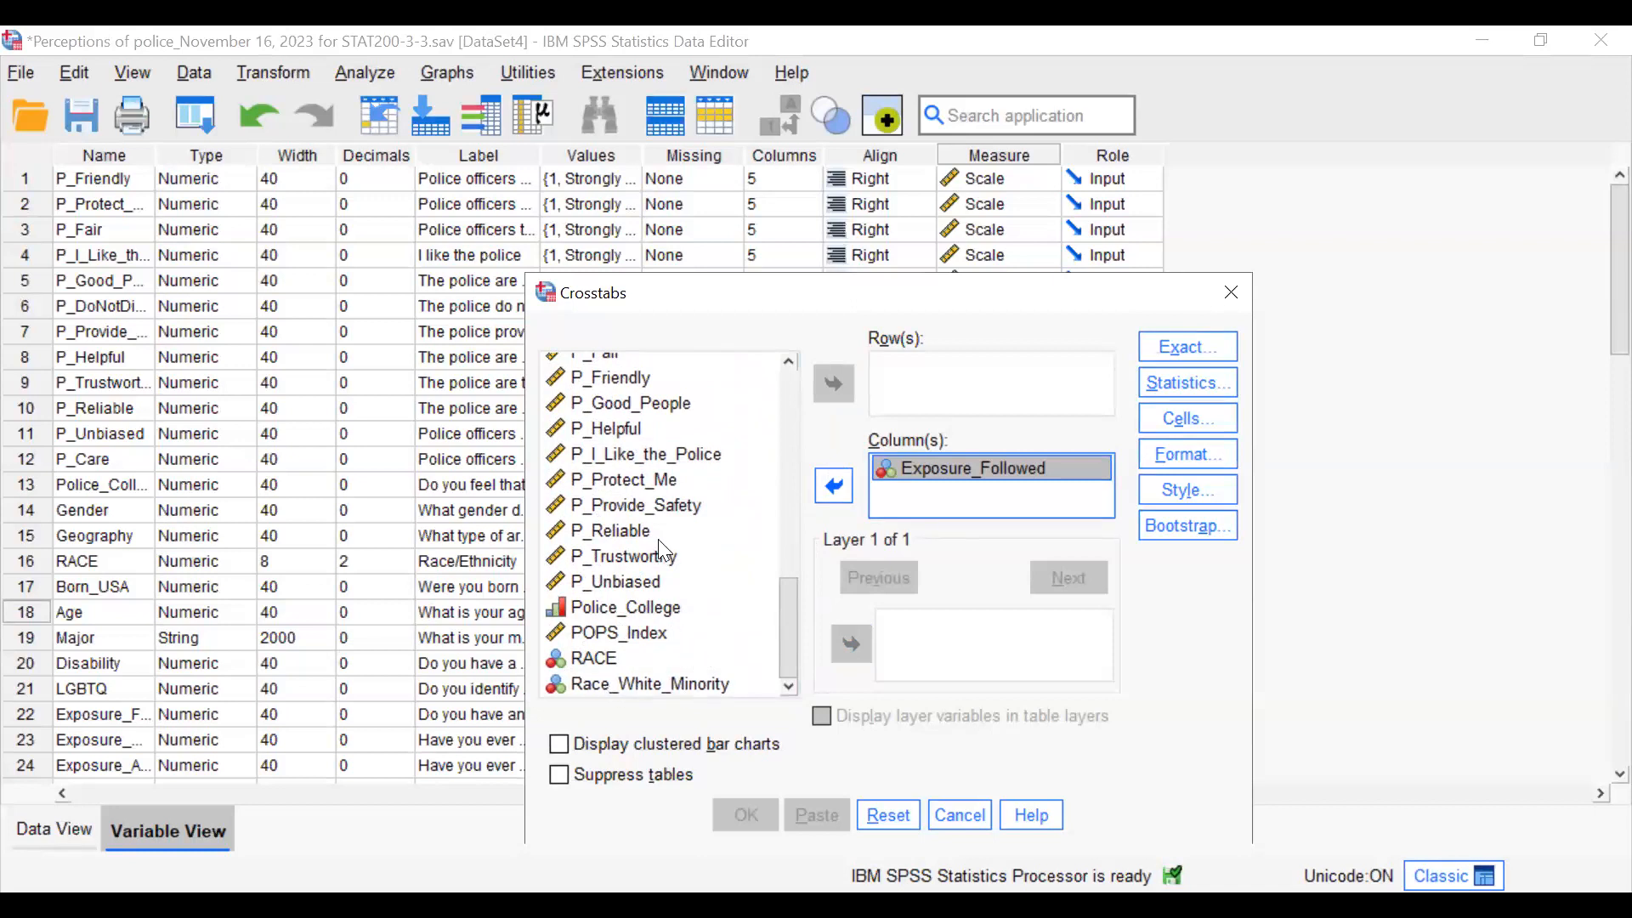
pyautogui.click(600, 660)
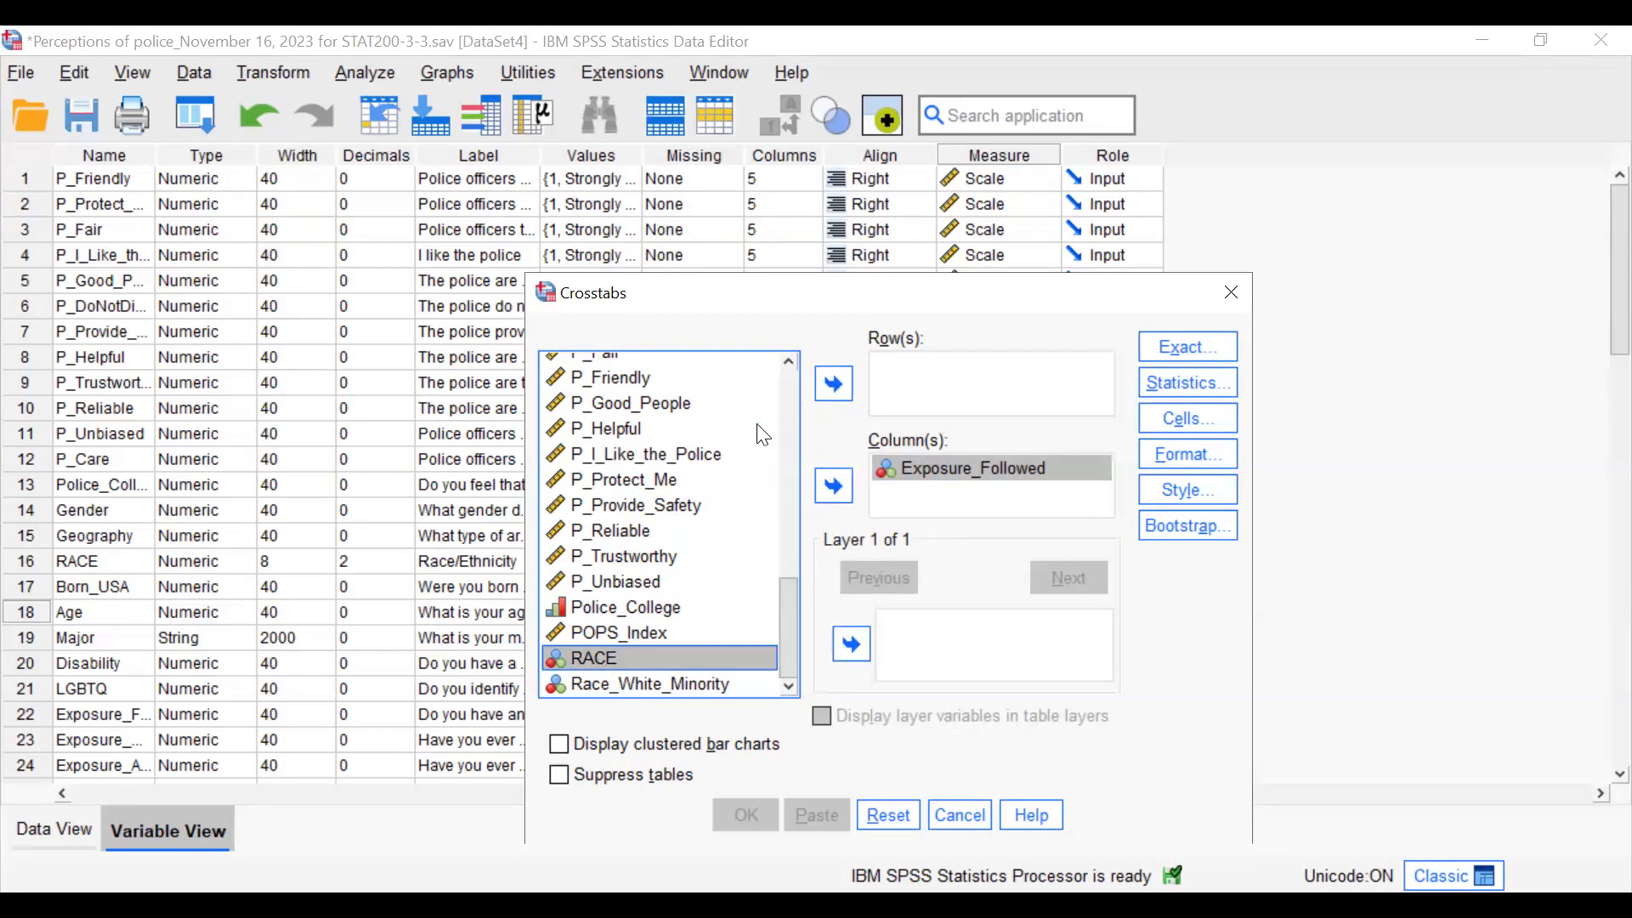
pyautogui.click(835, 385)
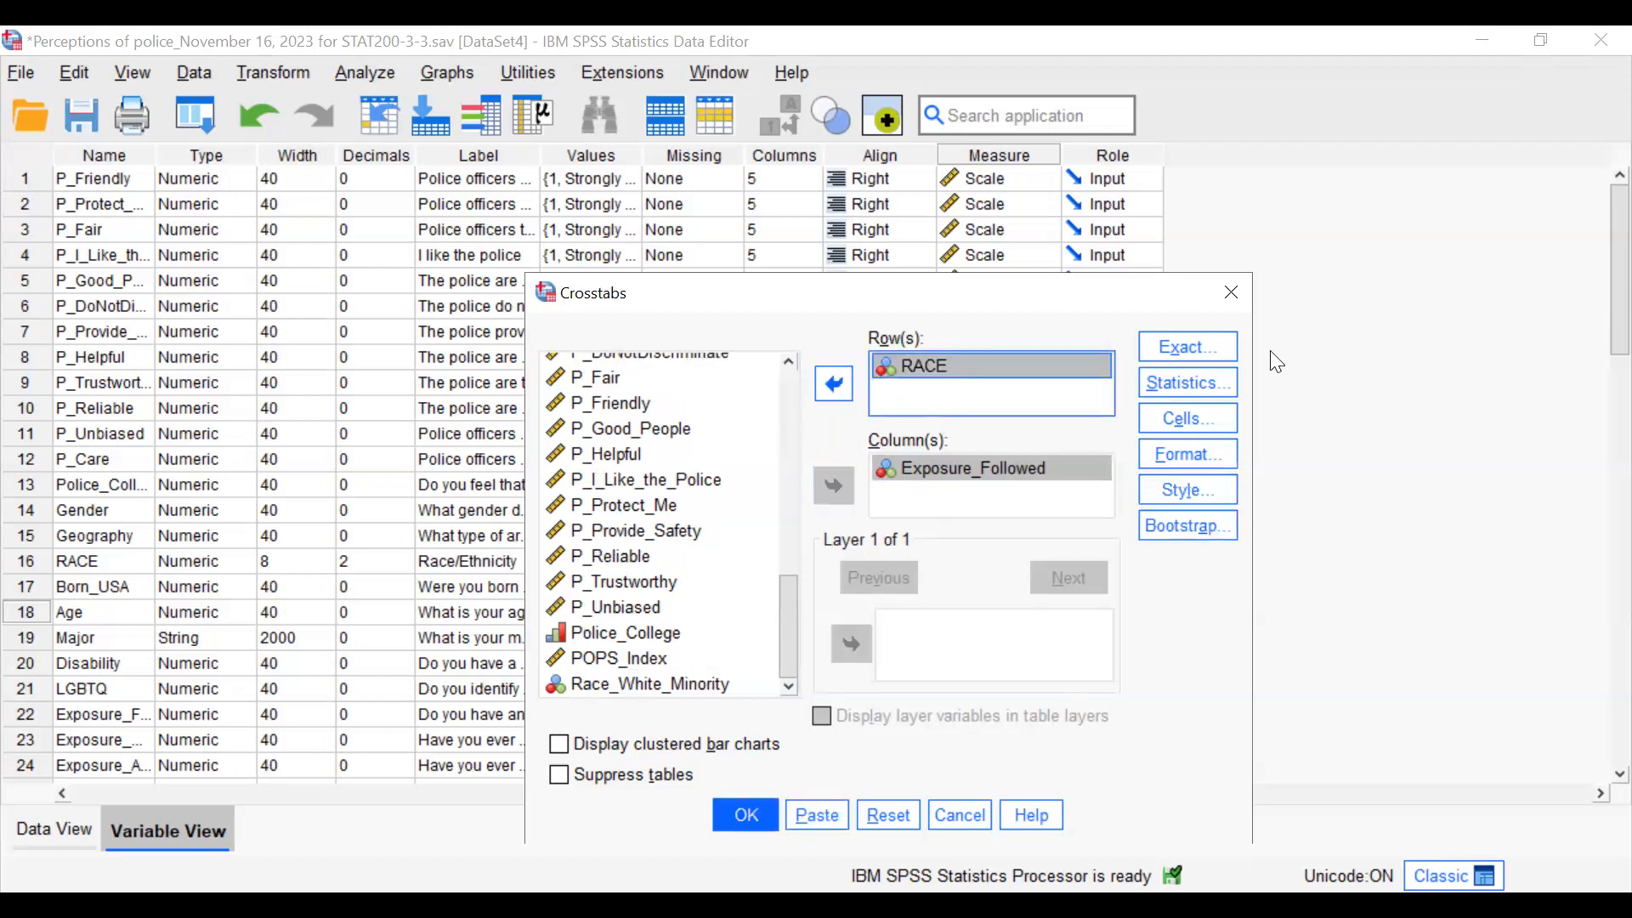
# Request the Chi-square statistic and add row and column percentages to the observed counts in the crosstab cells
pyautogui.click(1186, 374)
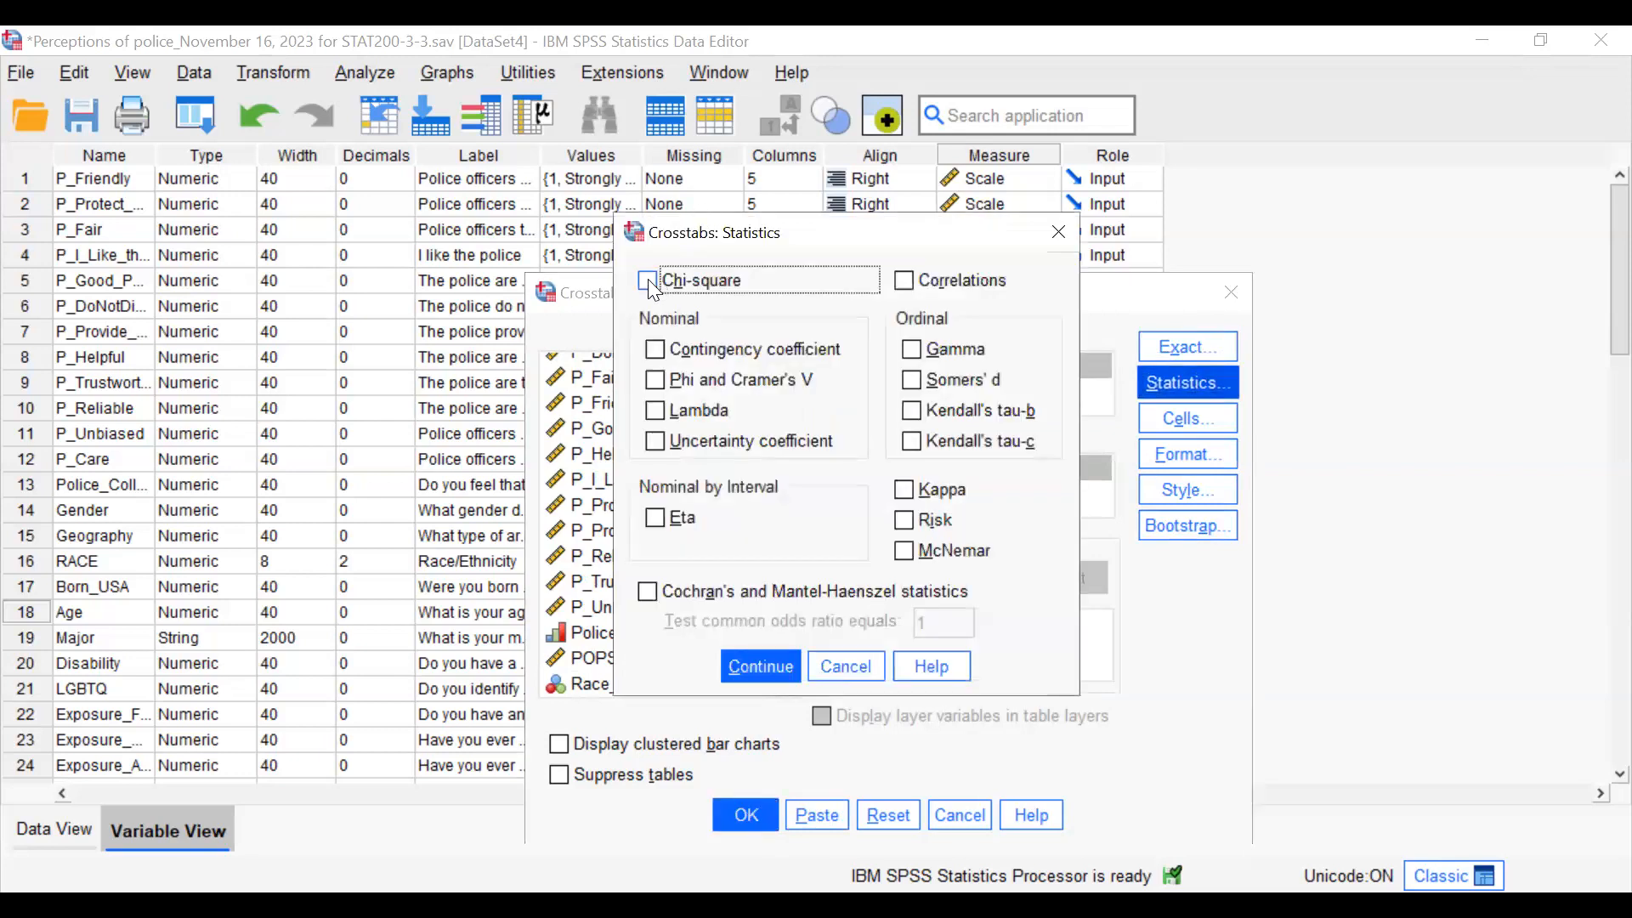
pyautogui.click(761, 667)
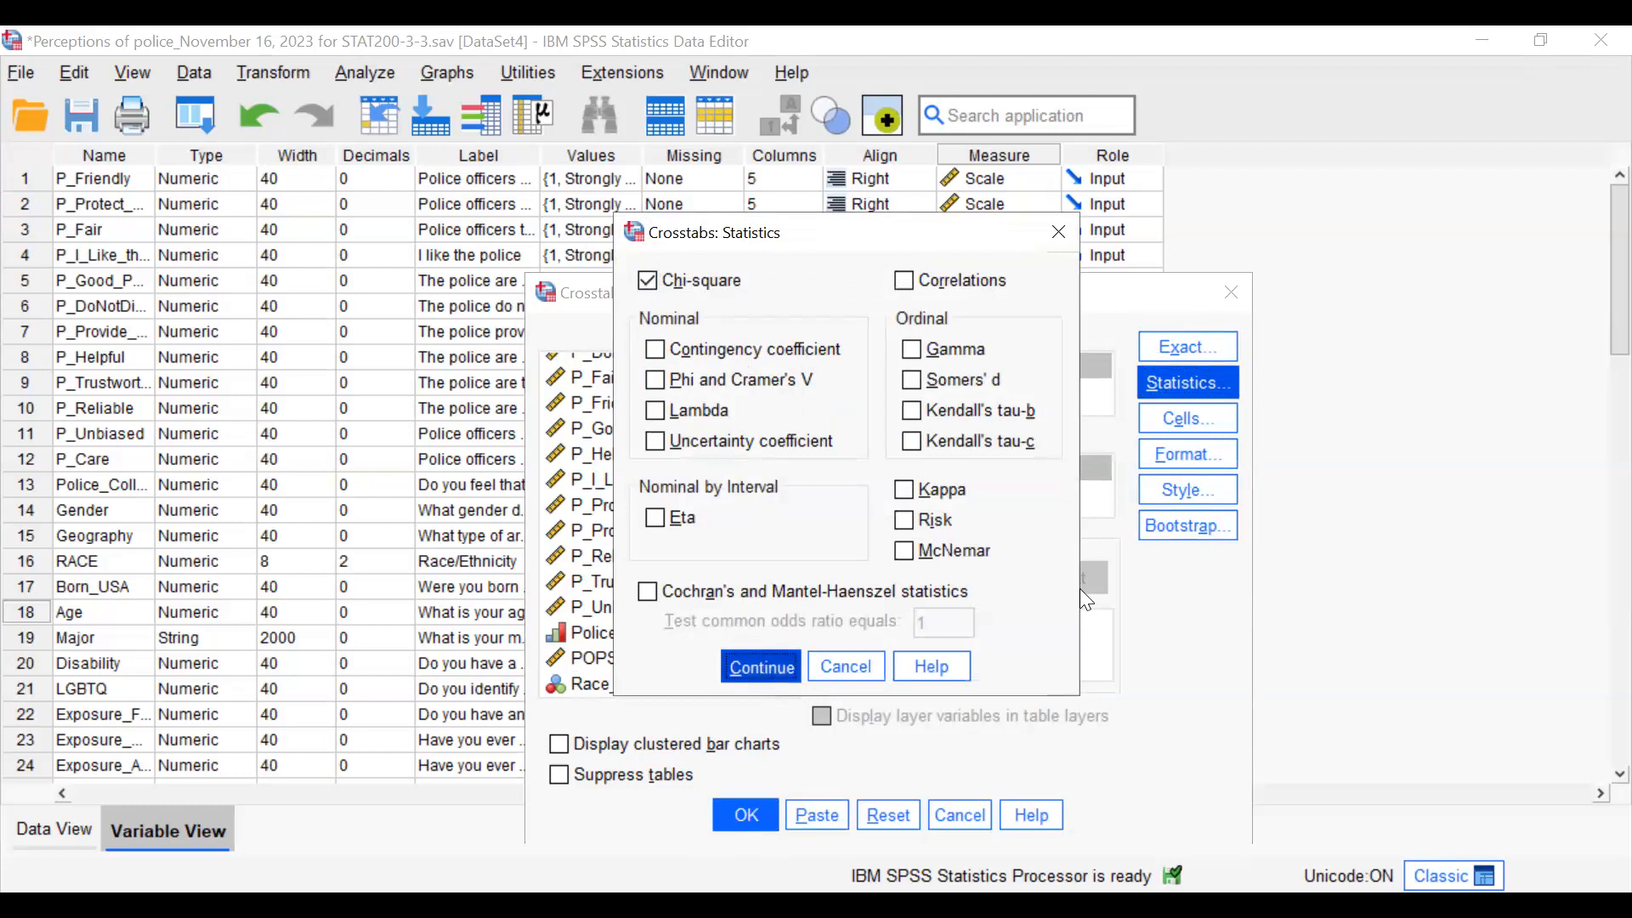
pyautogui.click(1187, 435)
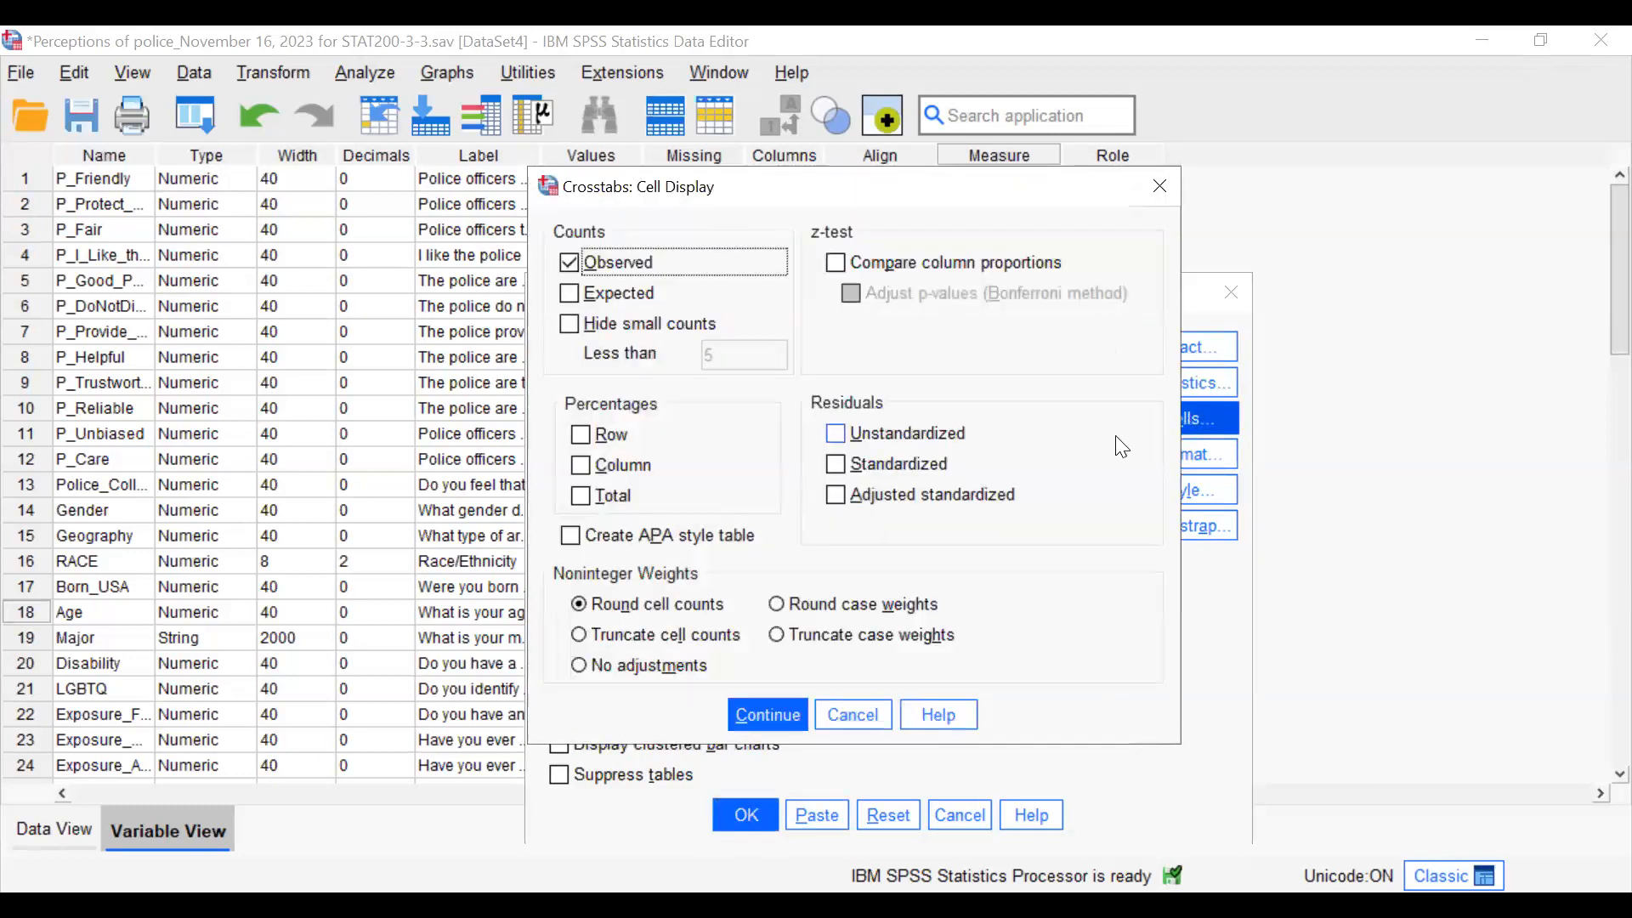
pyautogui.click(583, 436)
pyautogui.click(582, 467)
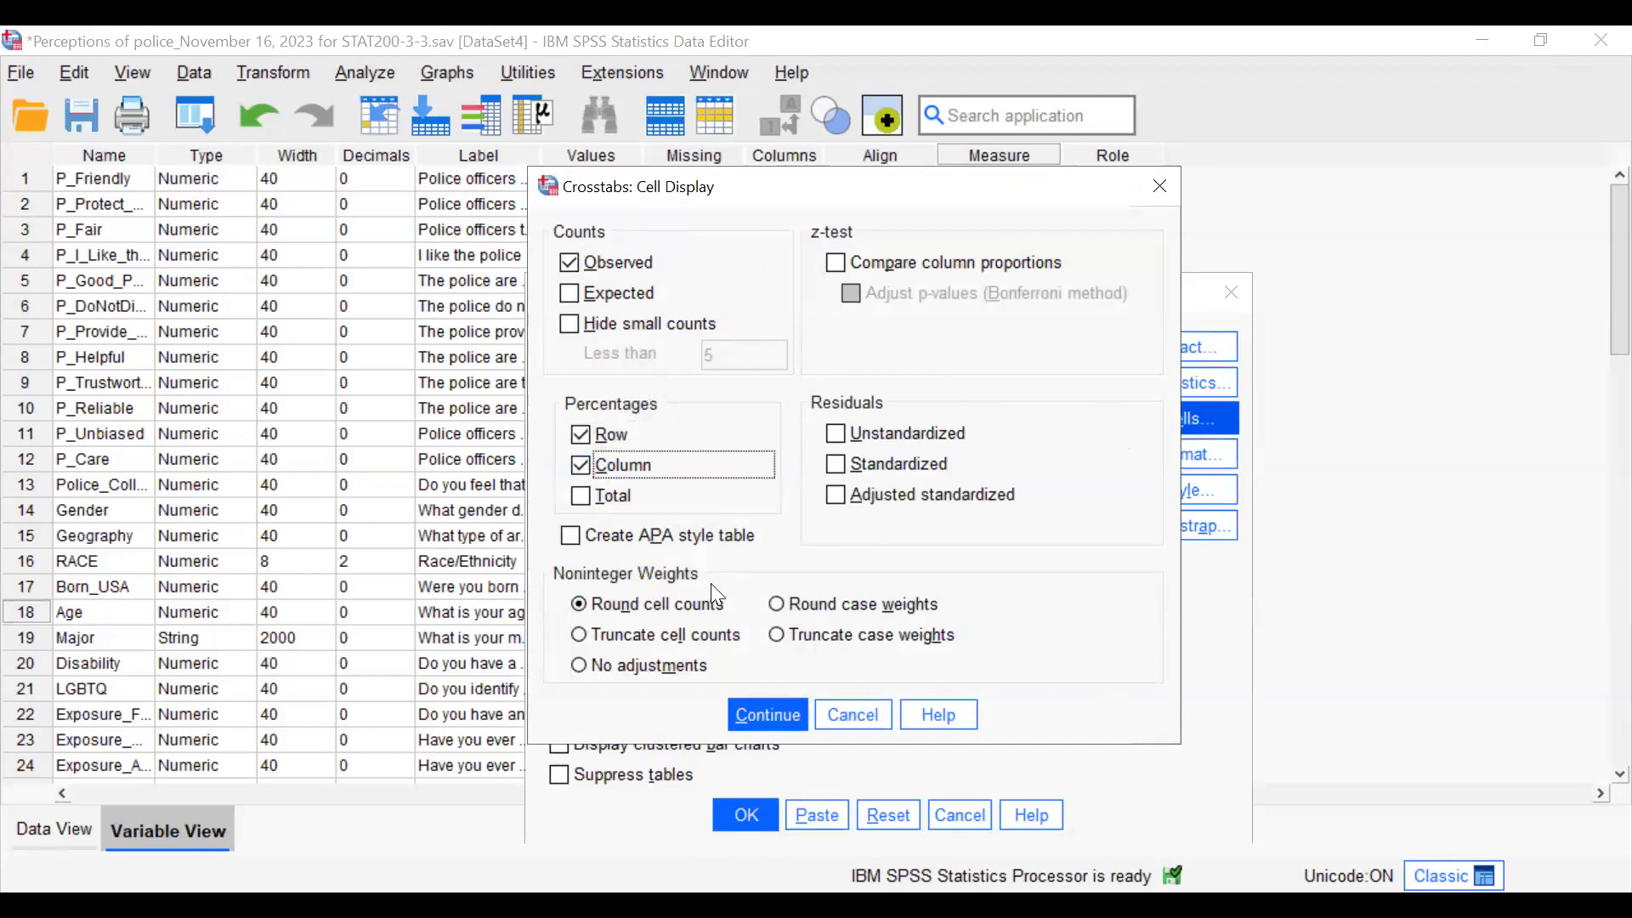
pyautogui.click(768, 714)
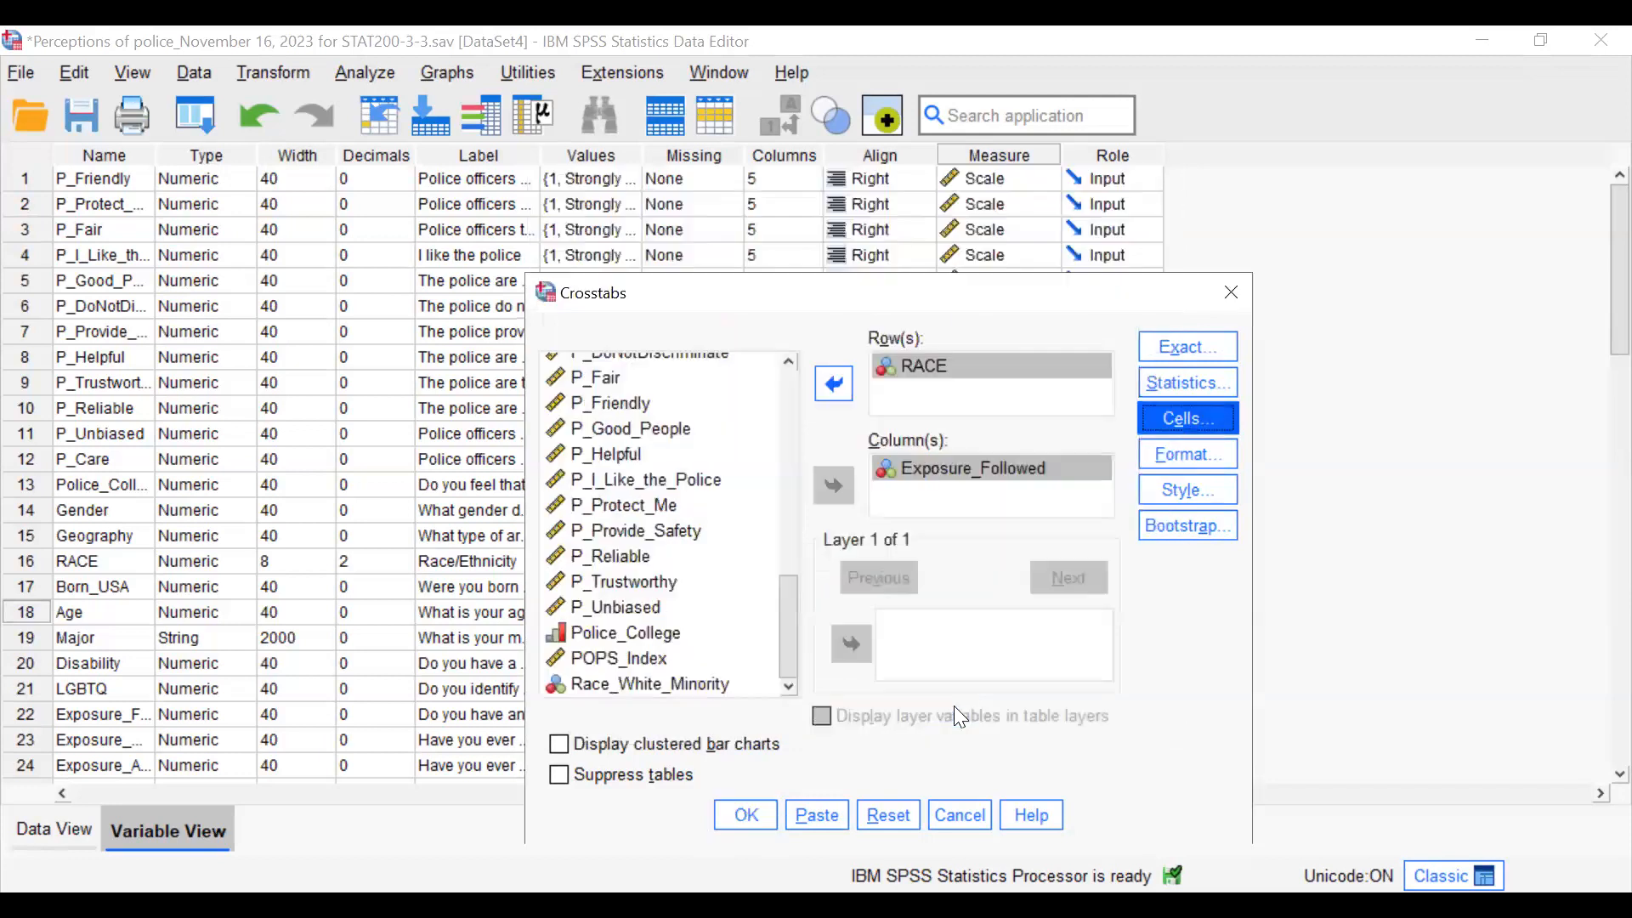
# Check the crosstab's format settings and run the analysis
pyautogui.click(1173, 454)
pyautogui.click(735, 526)
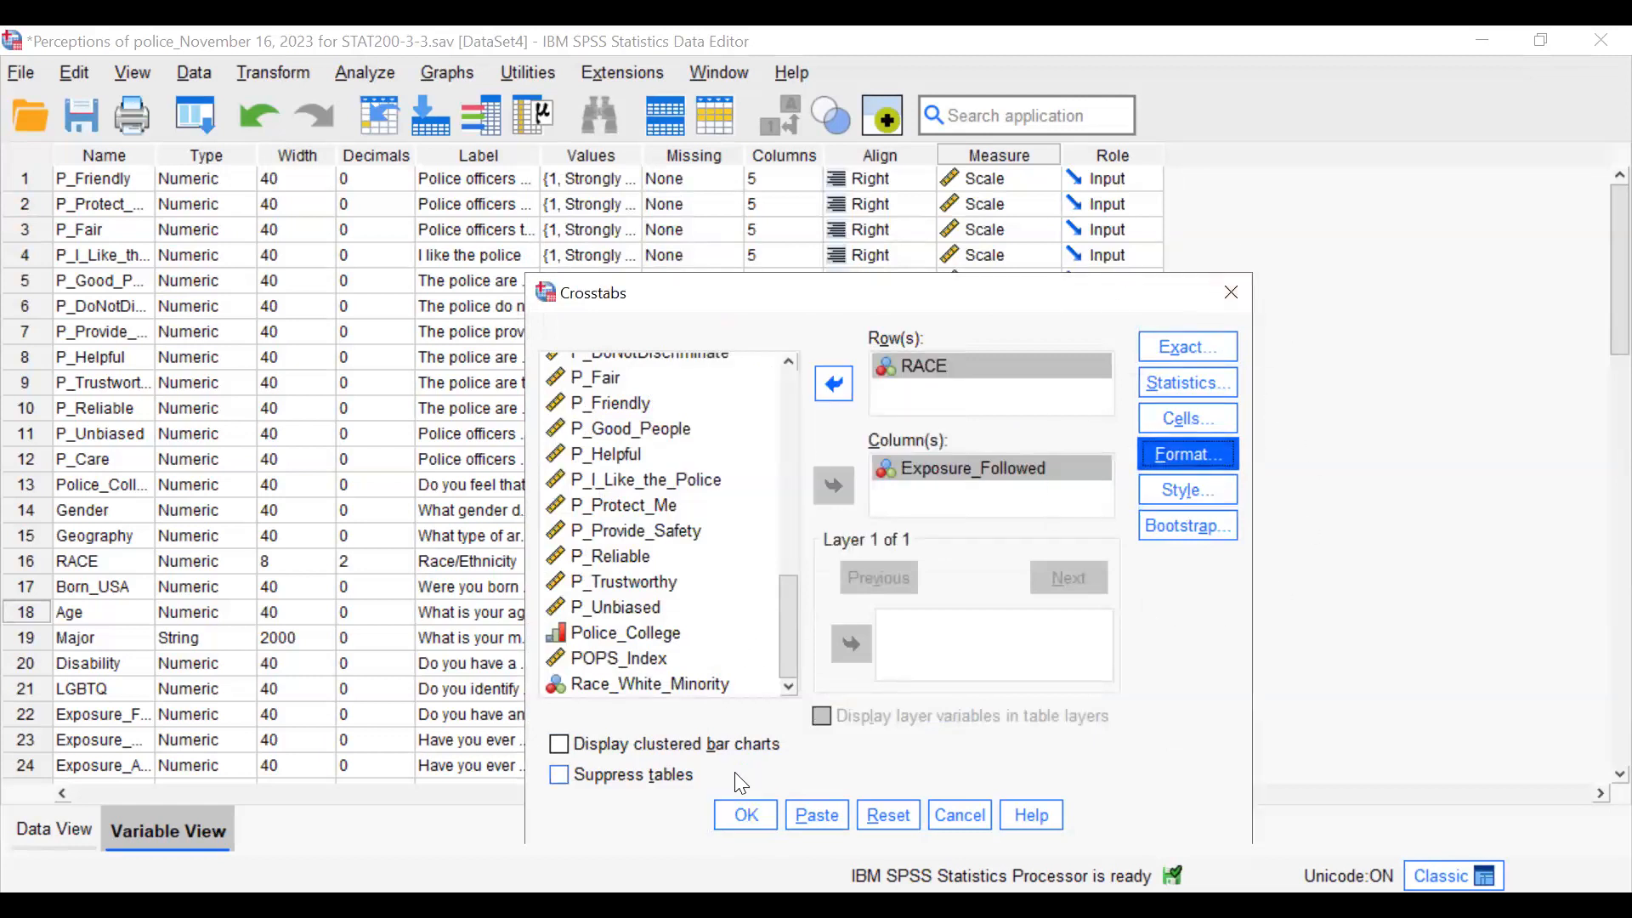
pyautogui.click(743, 816)
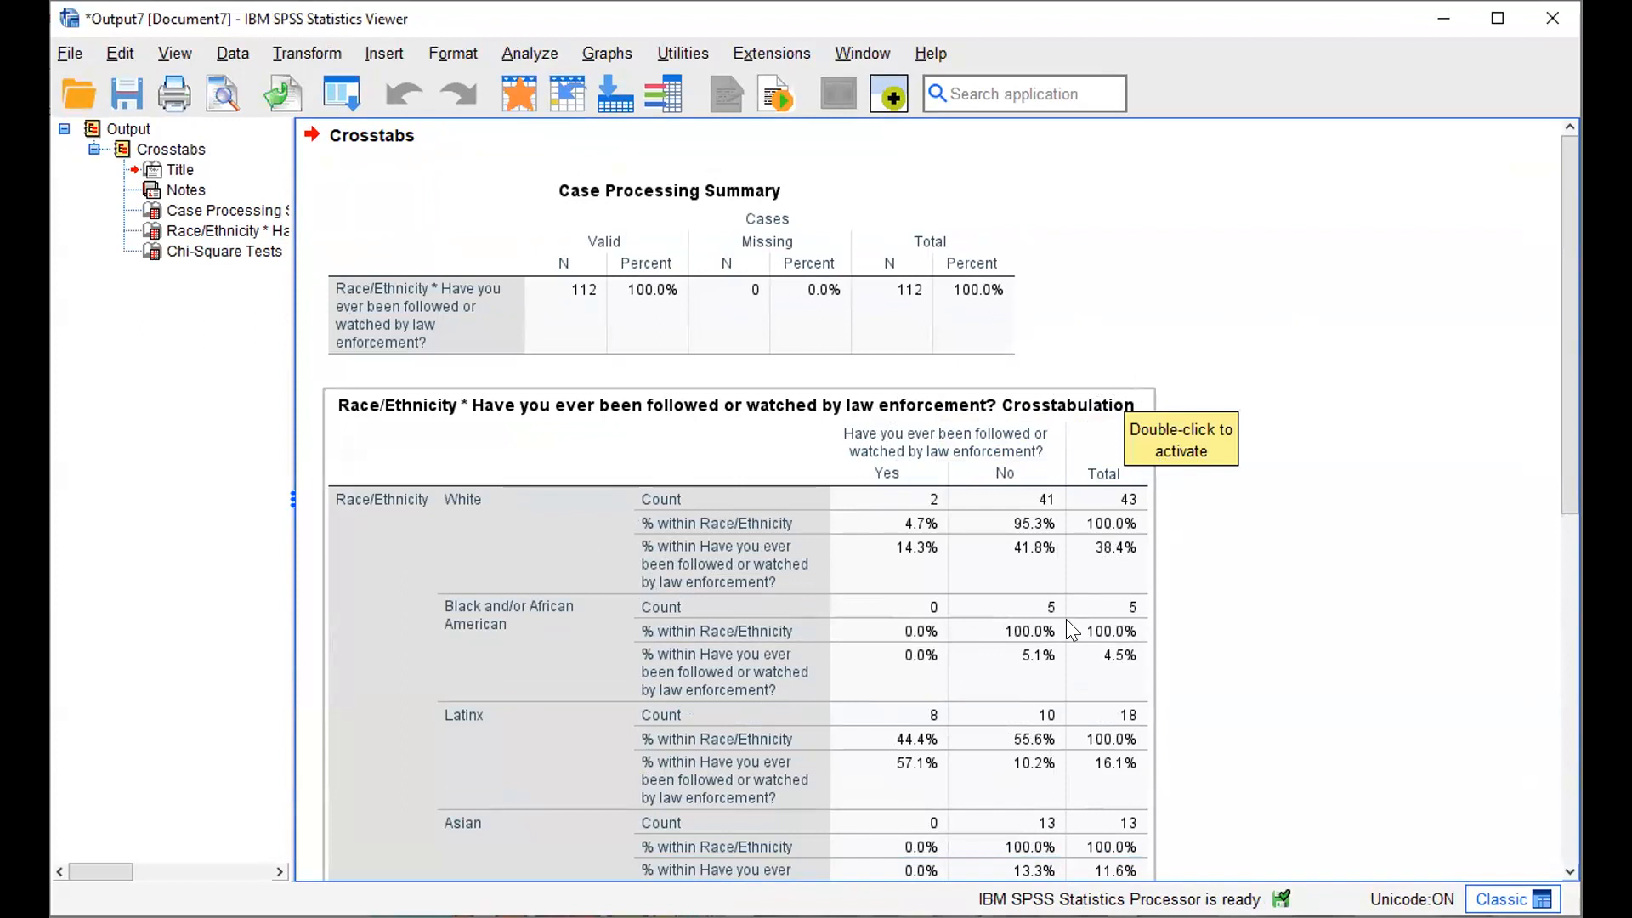
# Examine the Race/Ethnicity crosstabulation, comparing the counts and percentages followed or watched by law enforcement across groups
pyautogui.moveTo(1569, 471); pyautogui.dragTo(1568, 527)
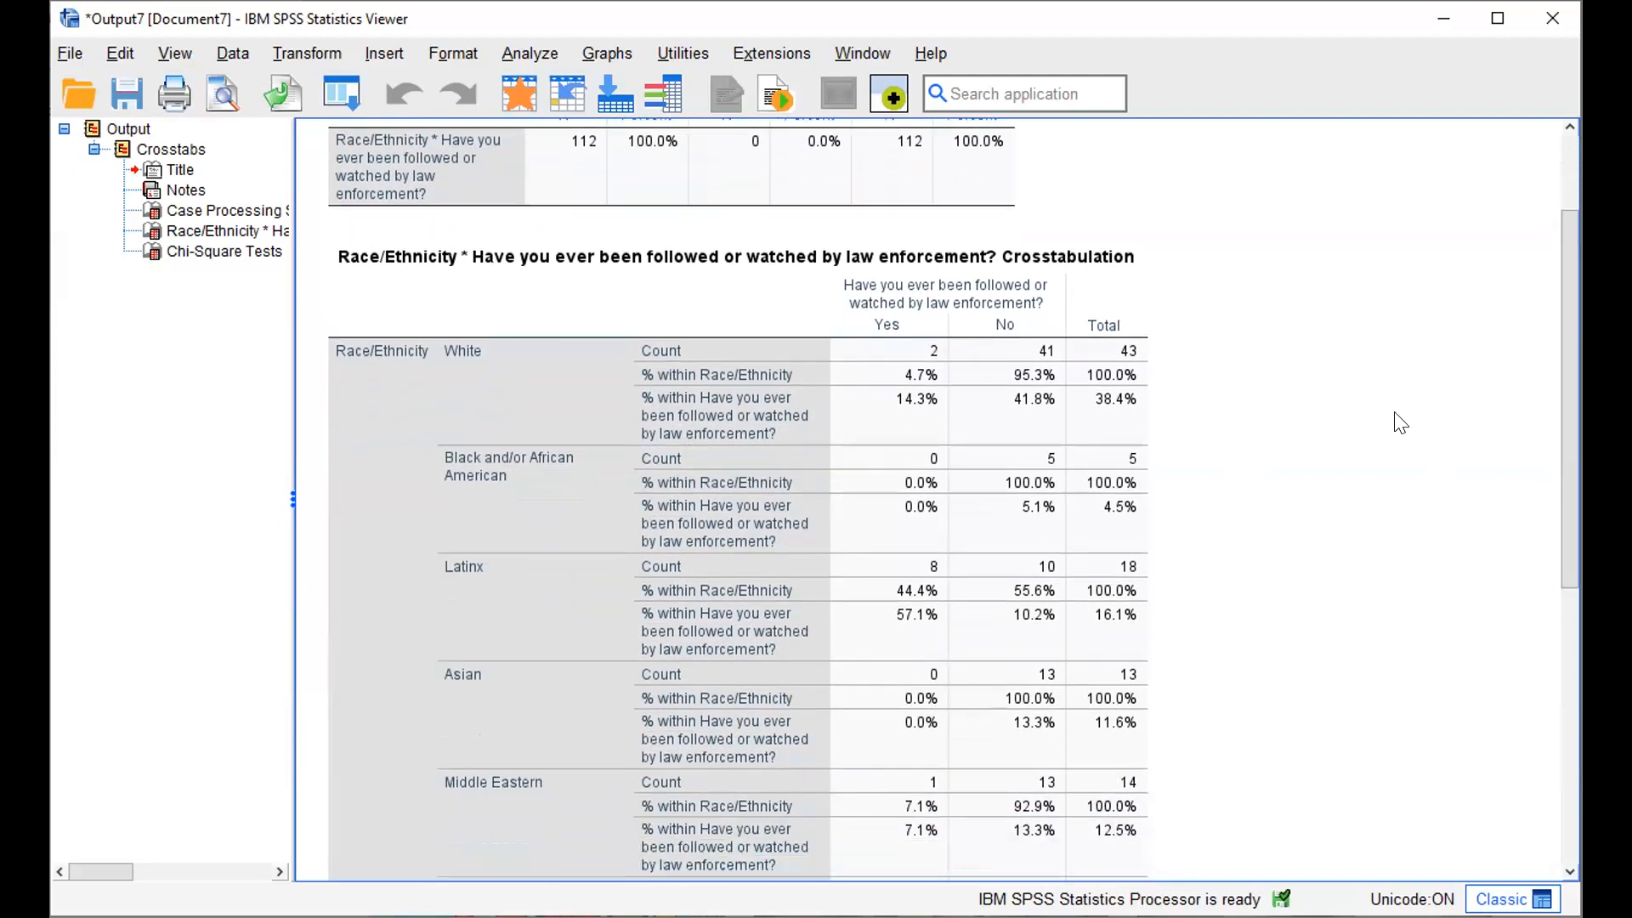
pyautogui.click(1110, 327)
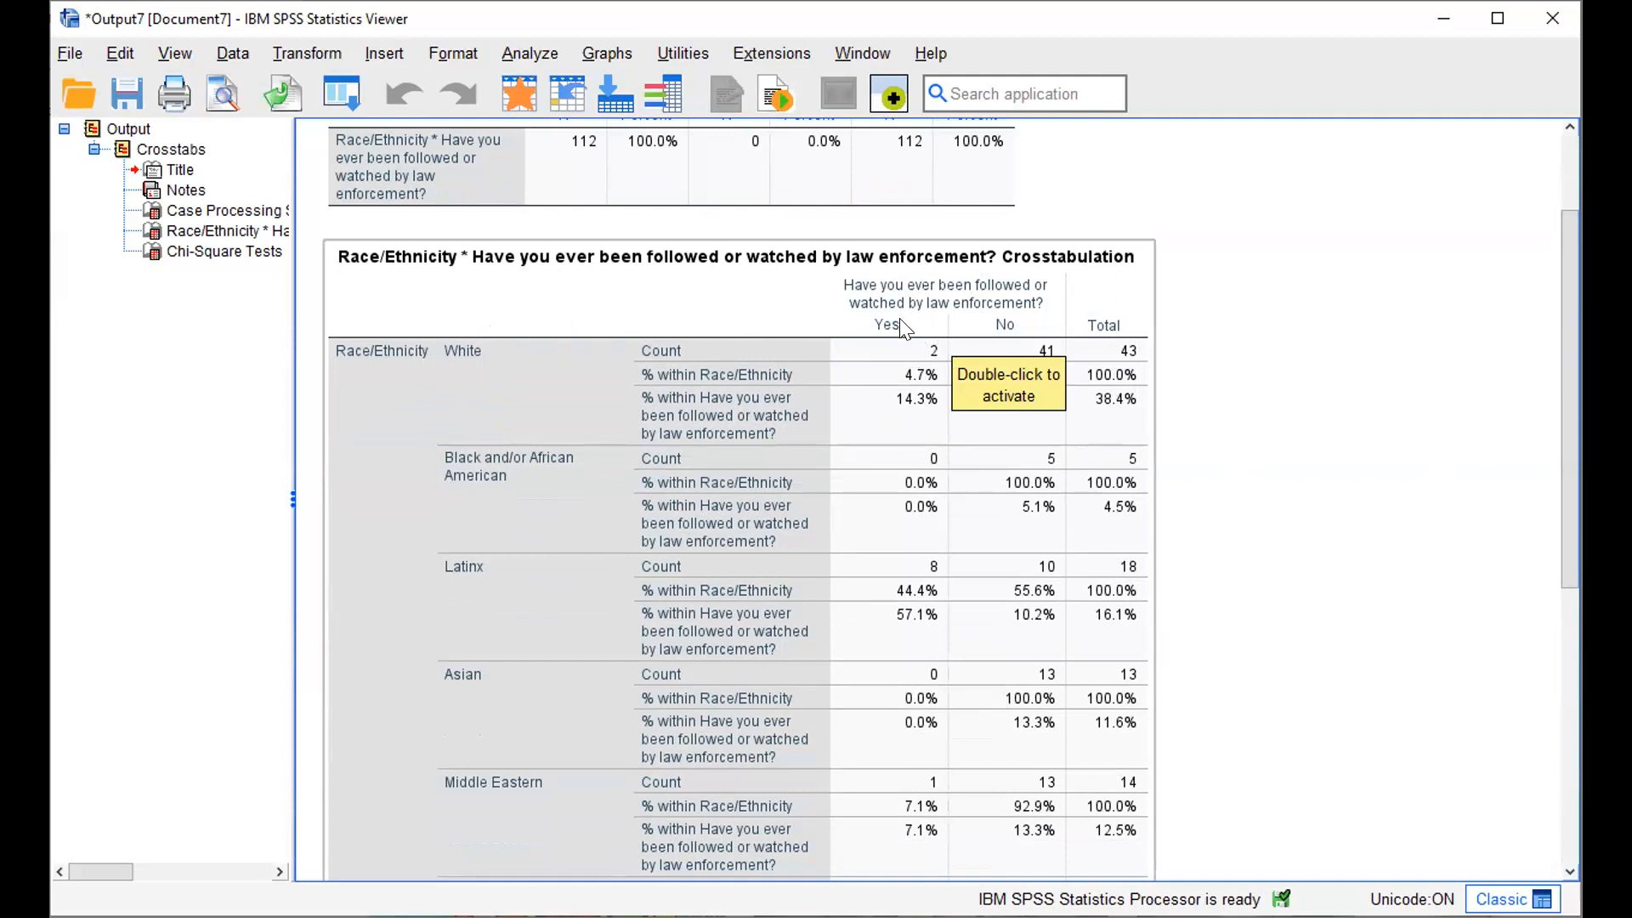
pyautogui.click(957, 364)
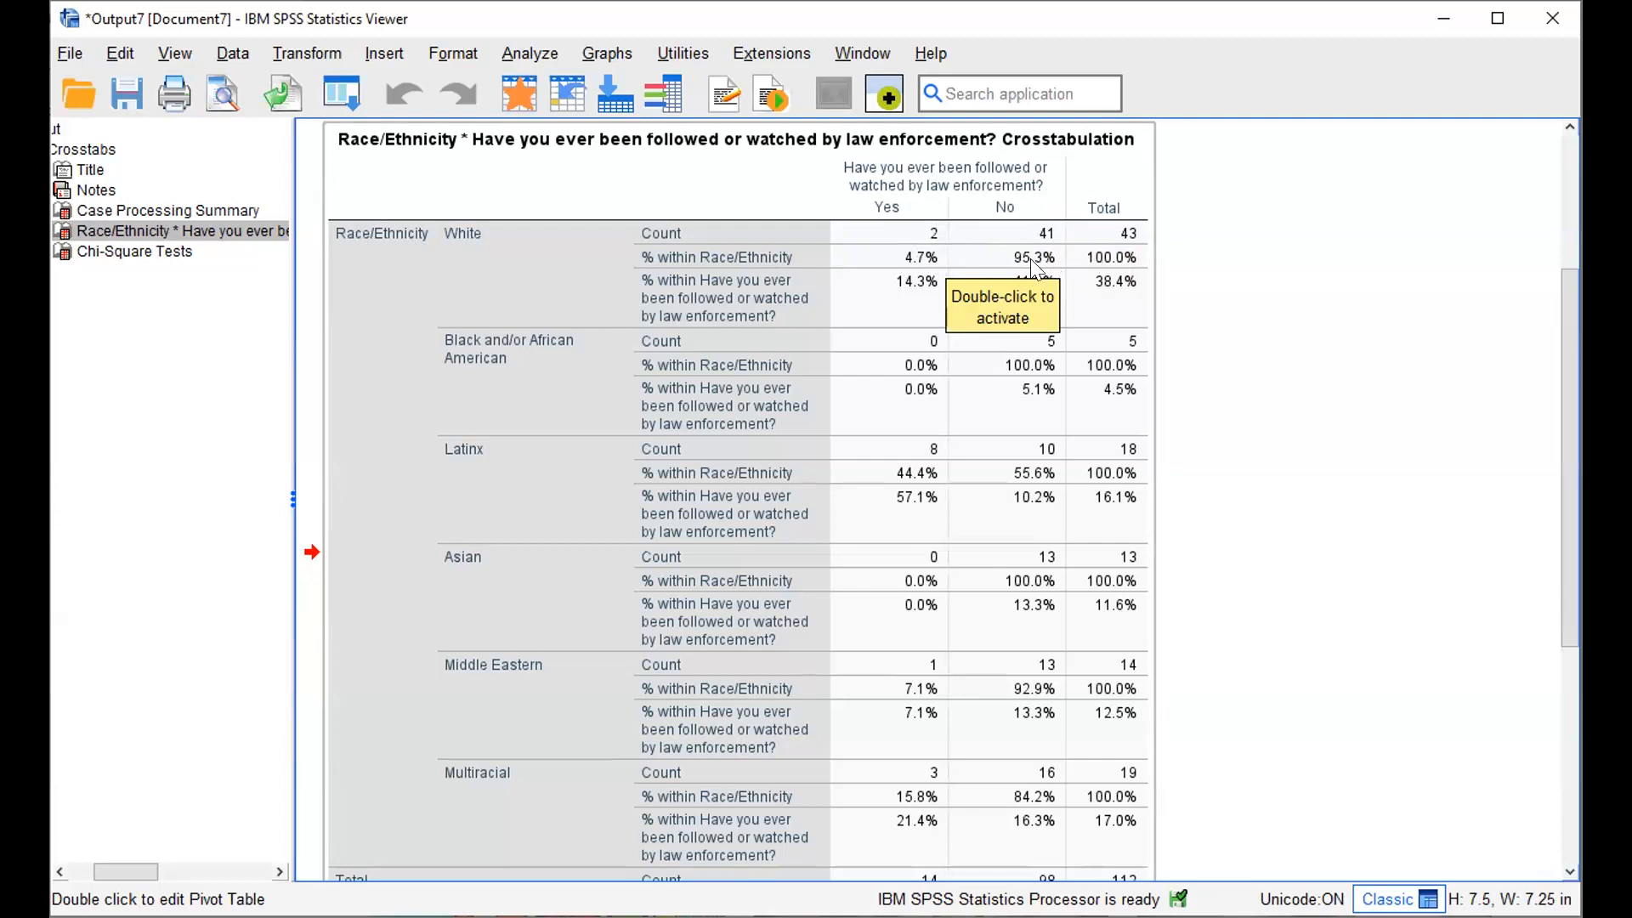
pyautogui.moveTo(972, 289); pyautogui.dragTo(1221, 265)
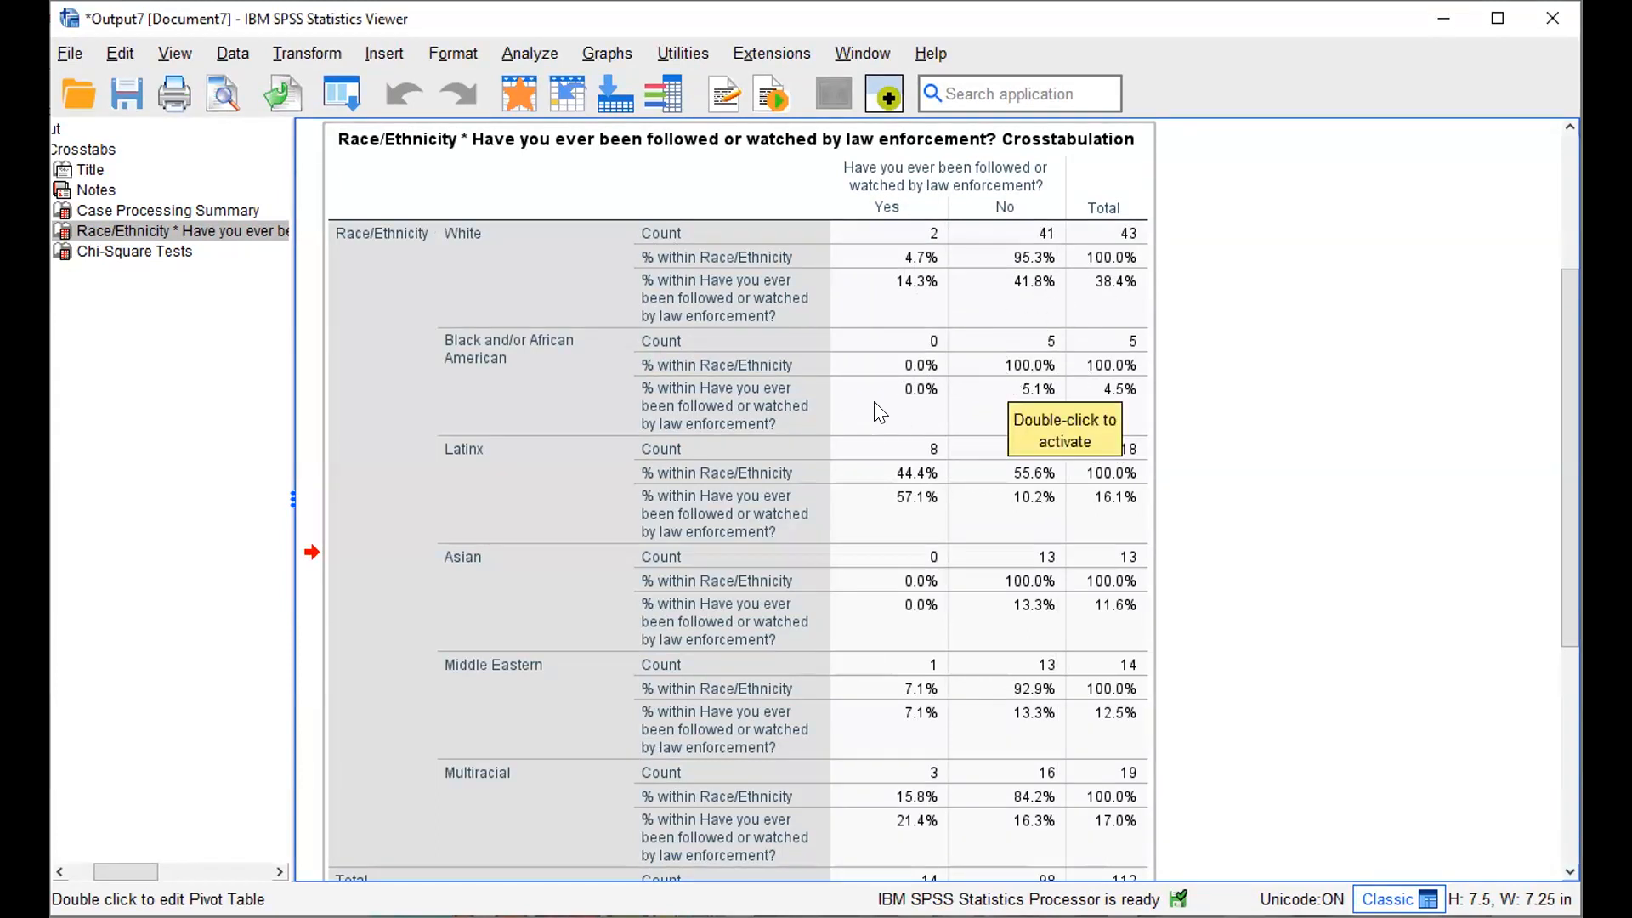
pyautogui.doubleClick(915, 449)
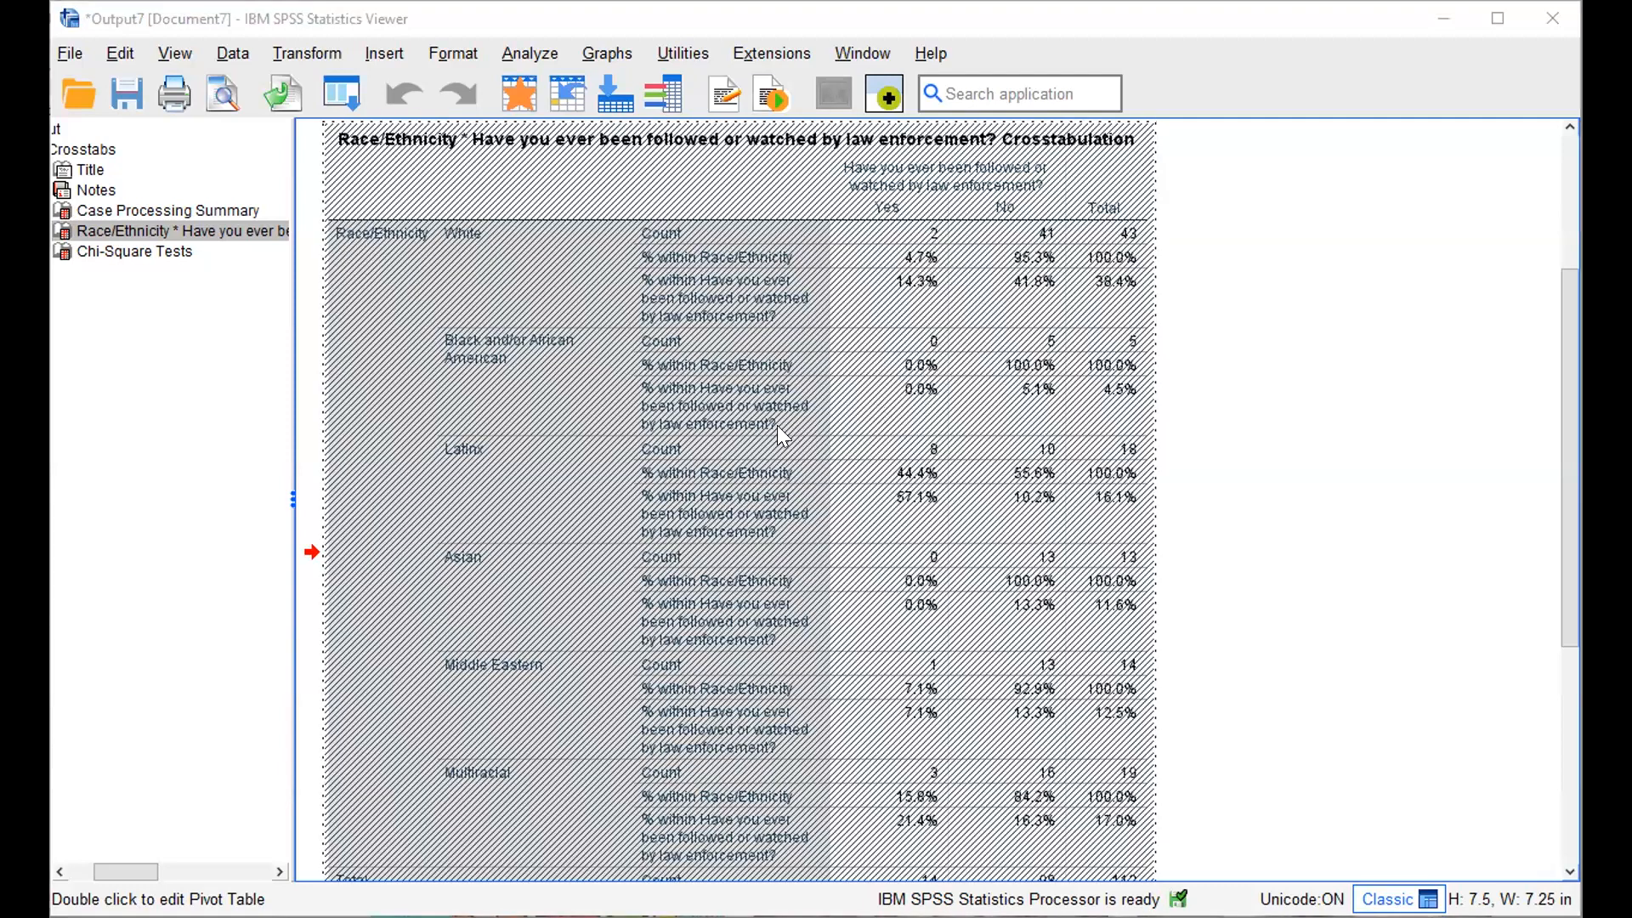
pyautogui.click(1258, 478)
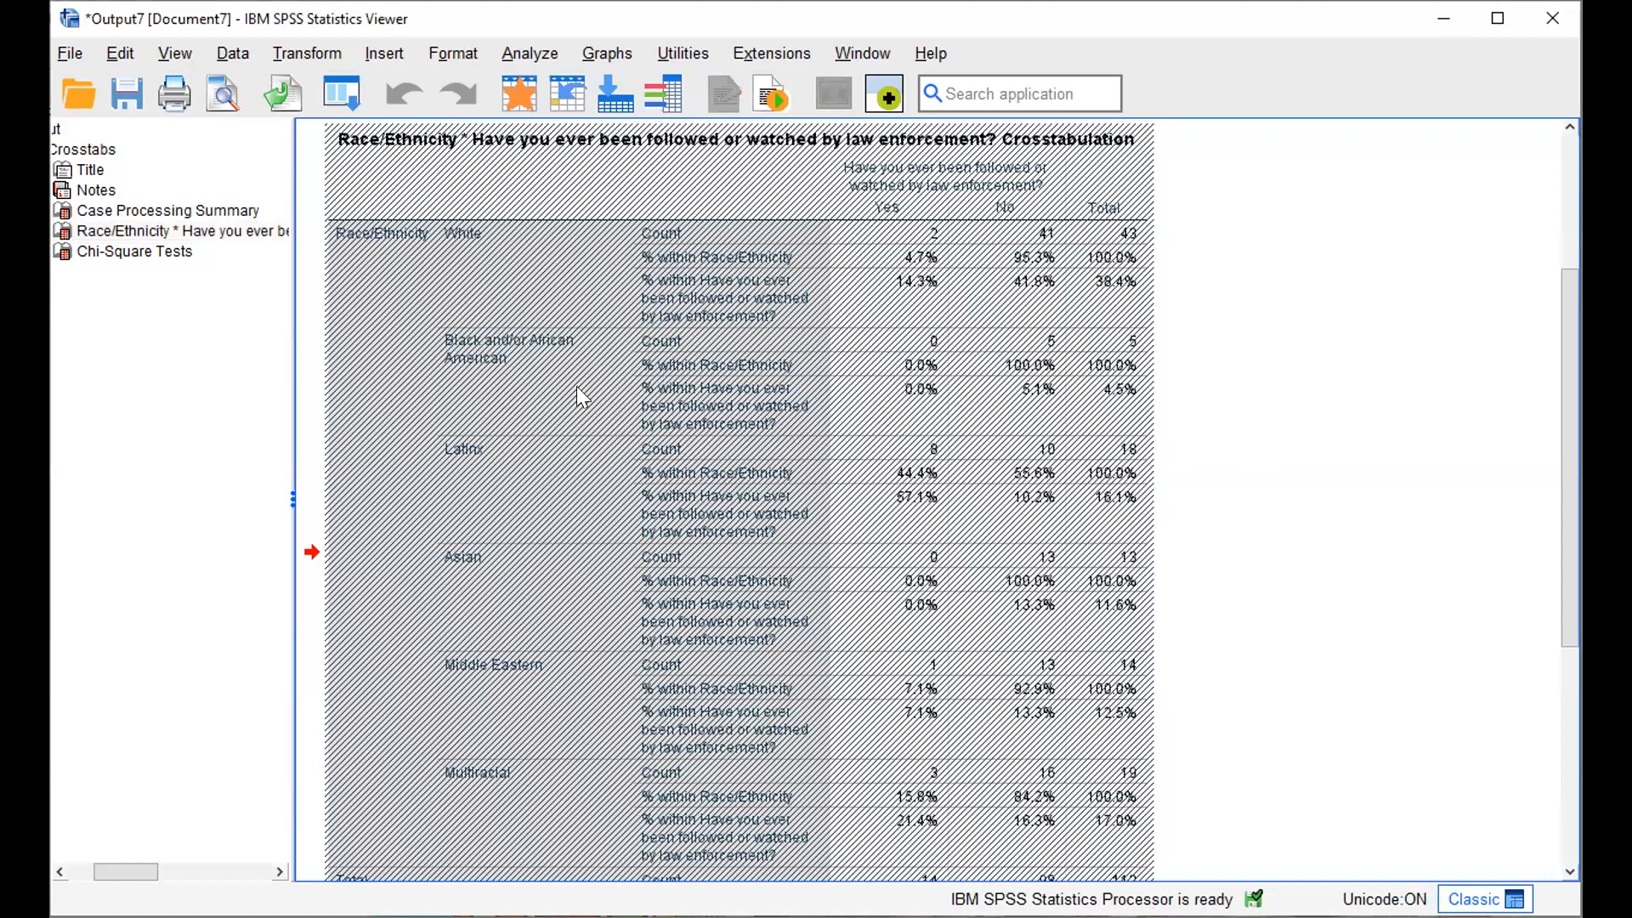
pyautogui.click(601, 162)
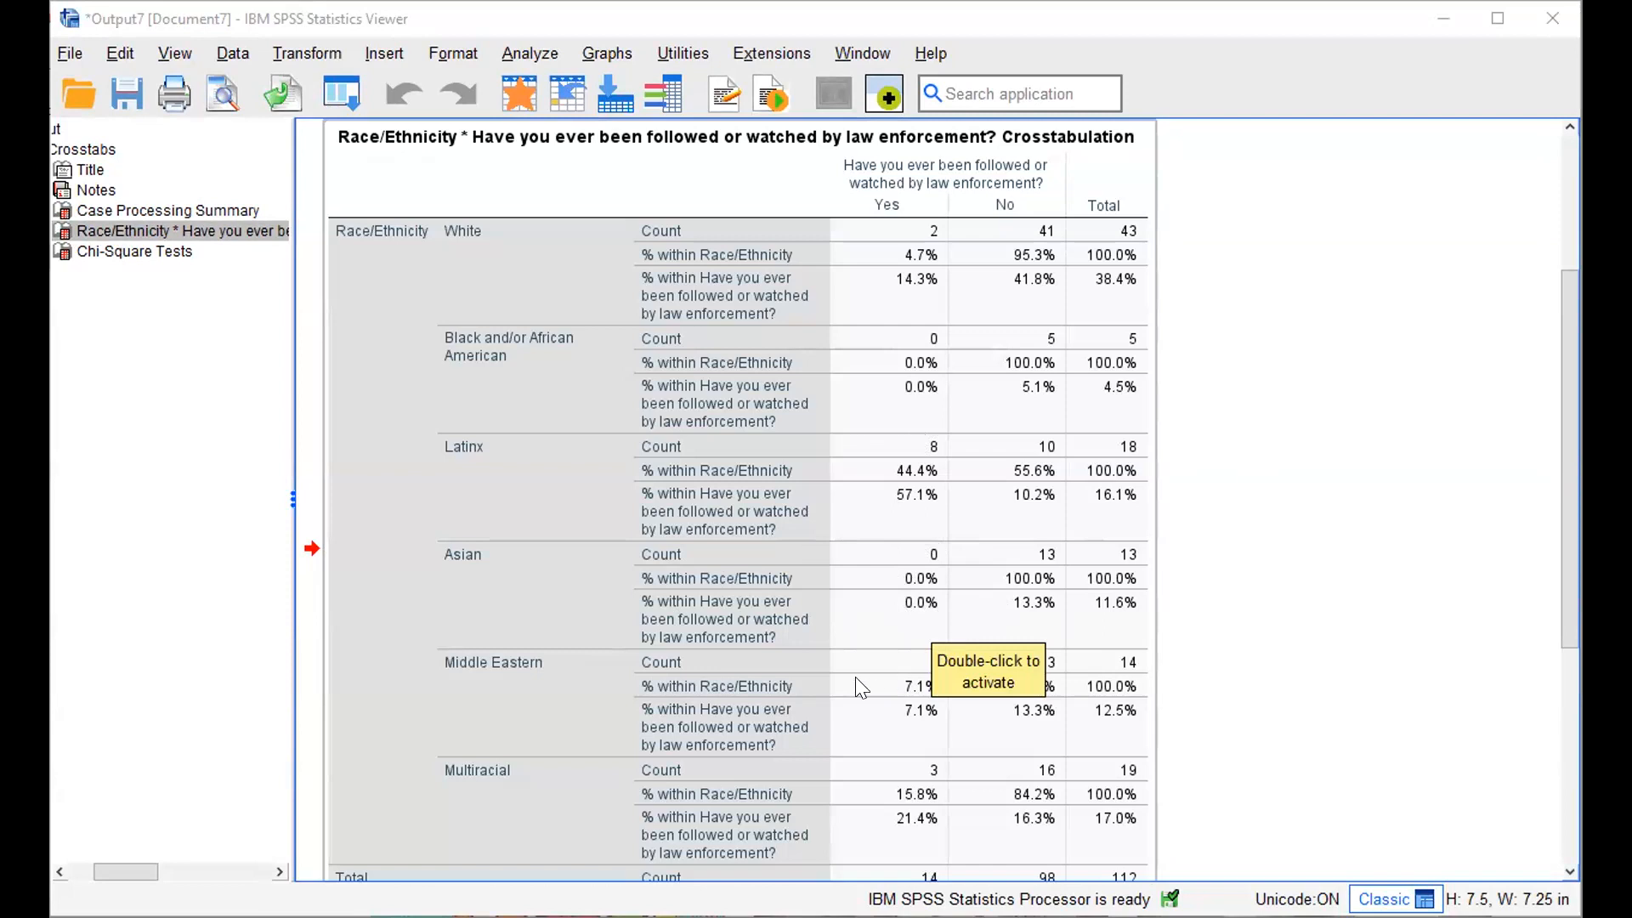
# Examine the remaining crosstabulation rows, the totals and the Chi-Square Tests table, and return to the group percentages
pyautogui.click(981, 619)
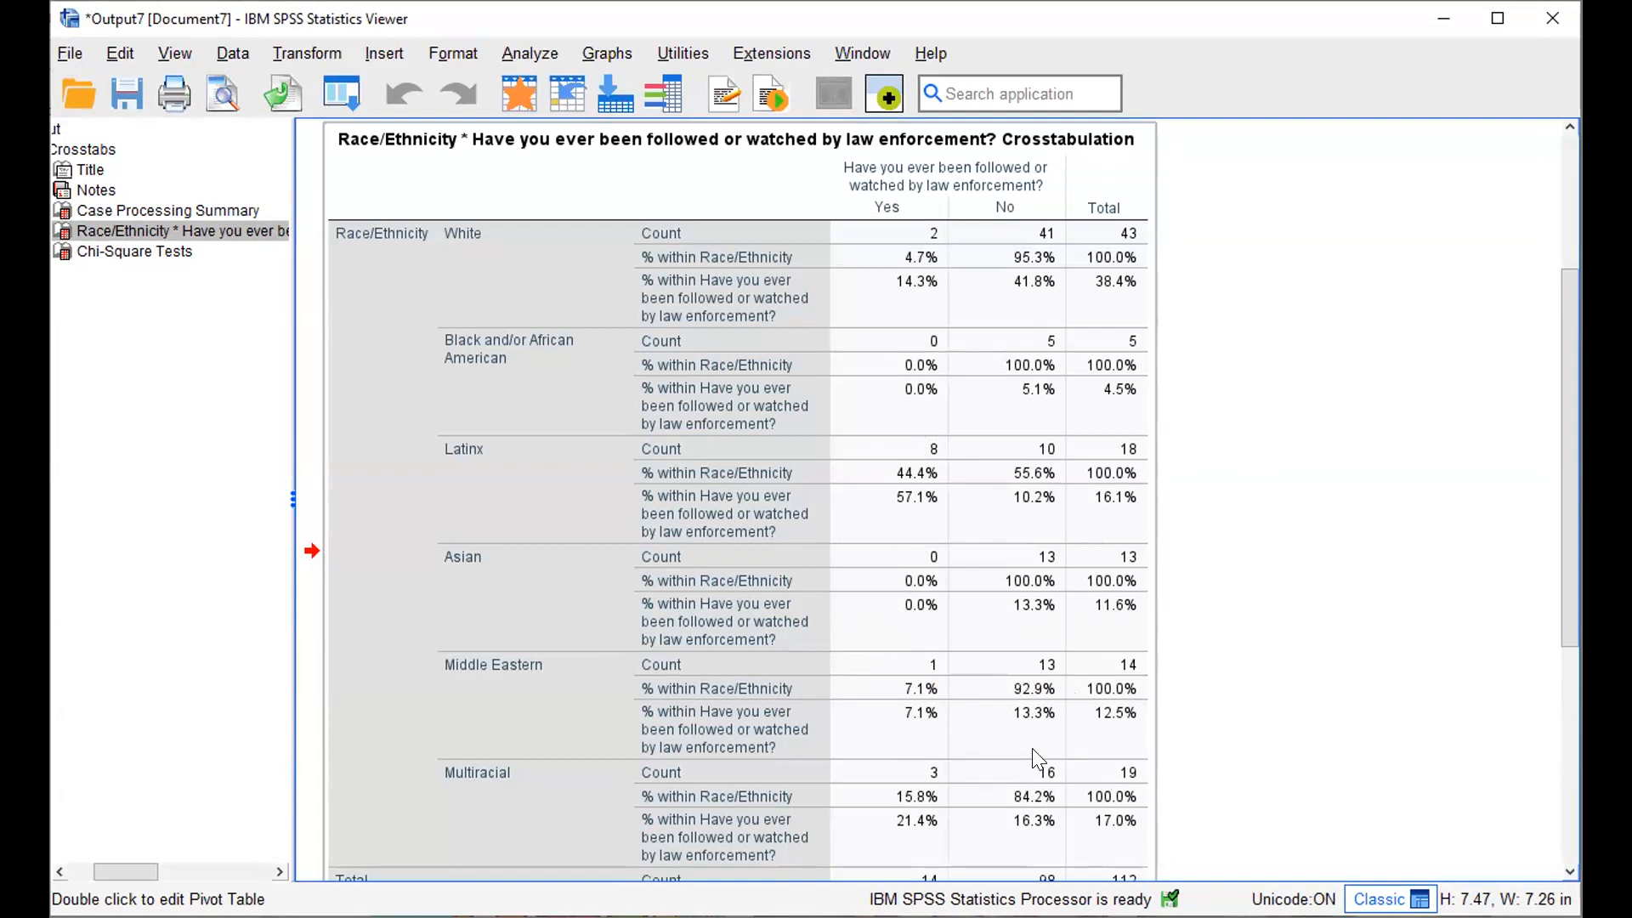
pyautogui.moveTo(980, 728); pyautogui.dragTo(1571, 663)
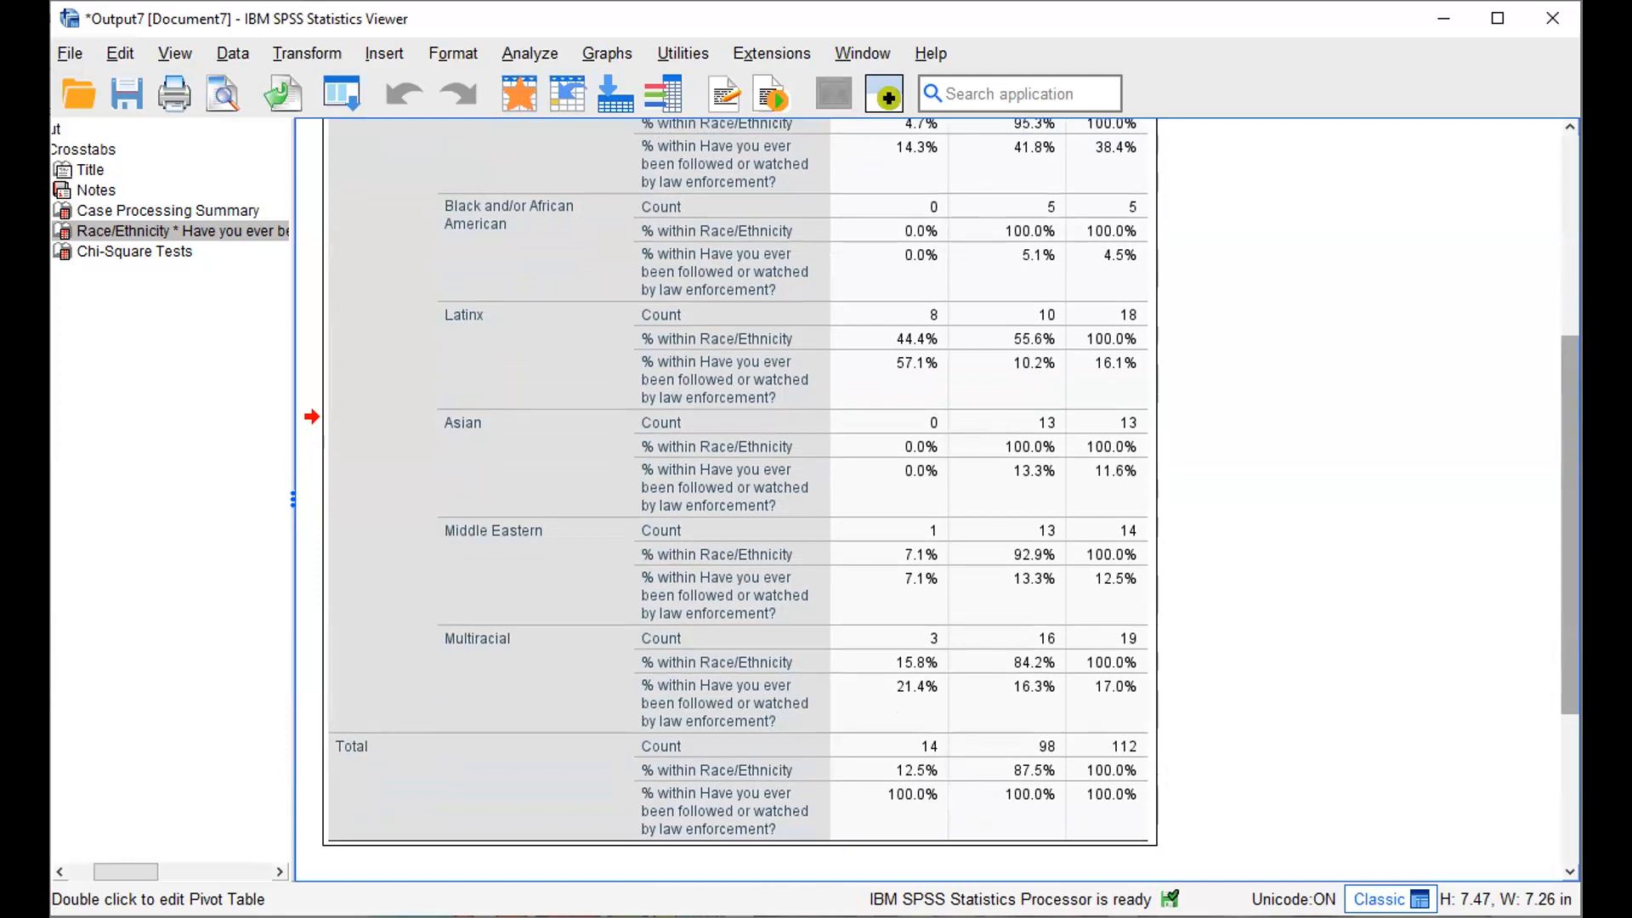
pyautogui.scroll(-1, 942, 500)
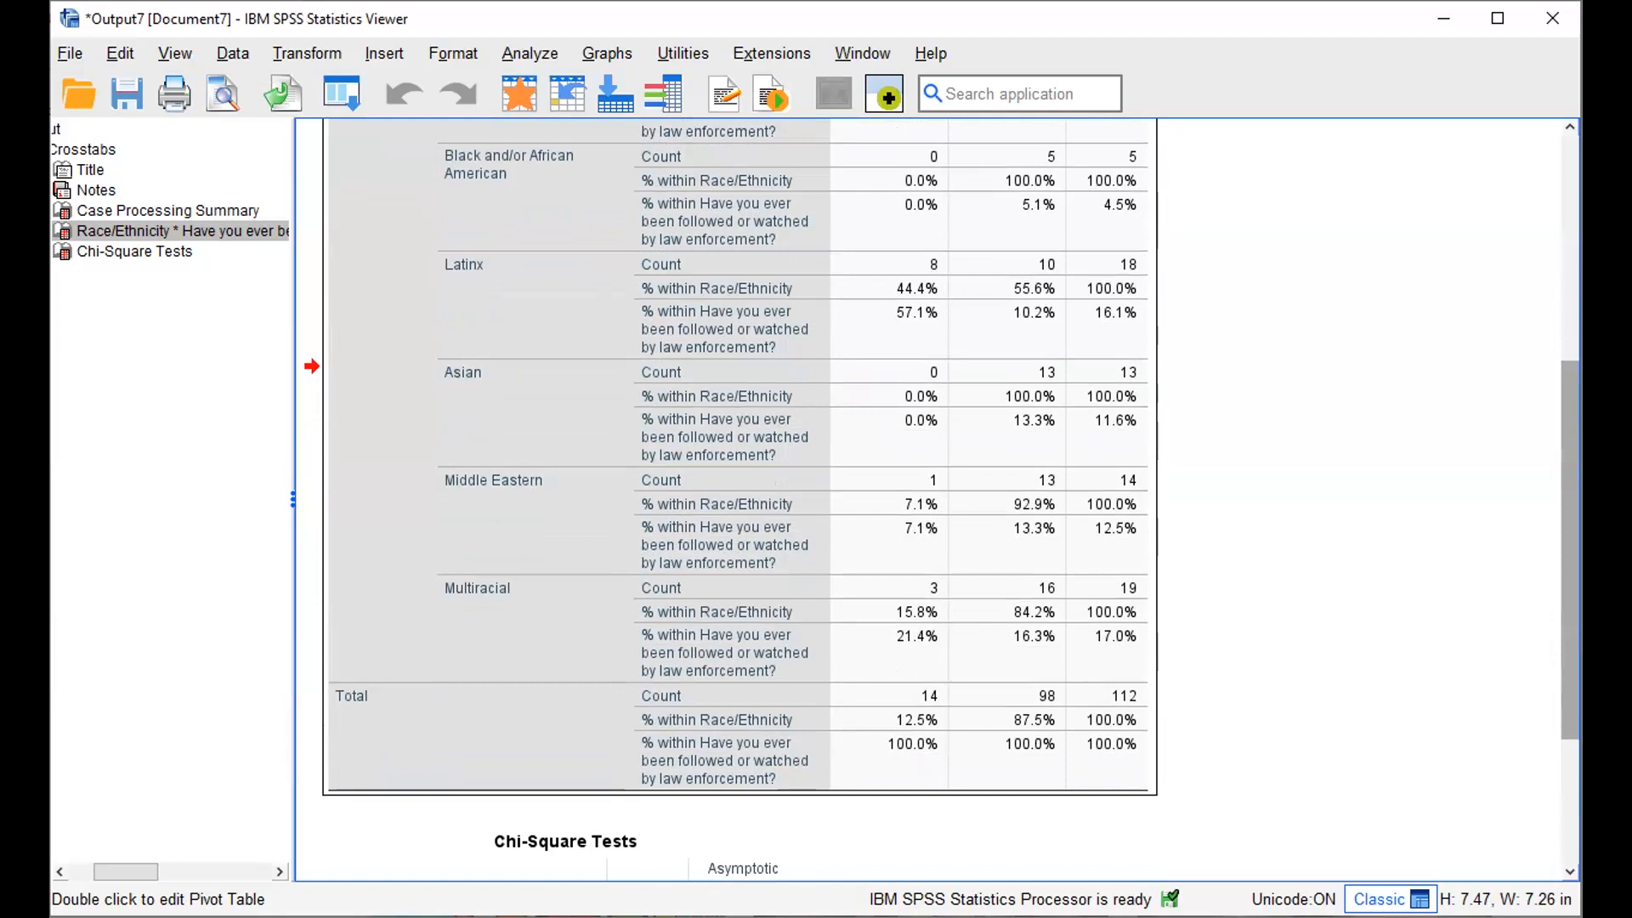
pyautogui.scroll(-4, 576, 568)
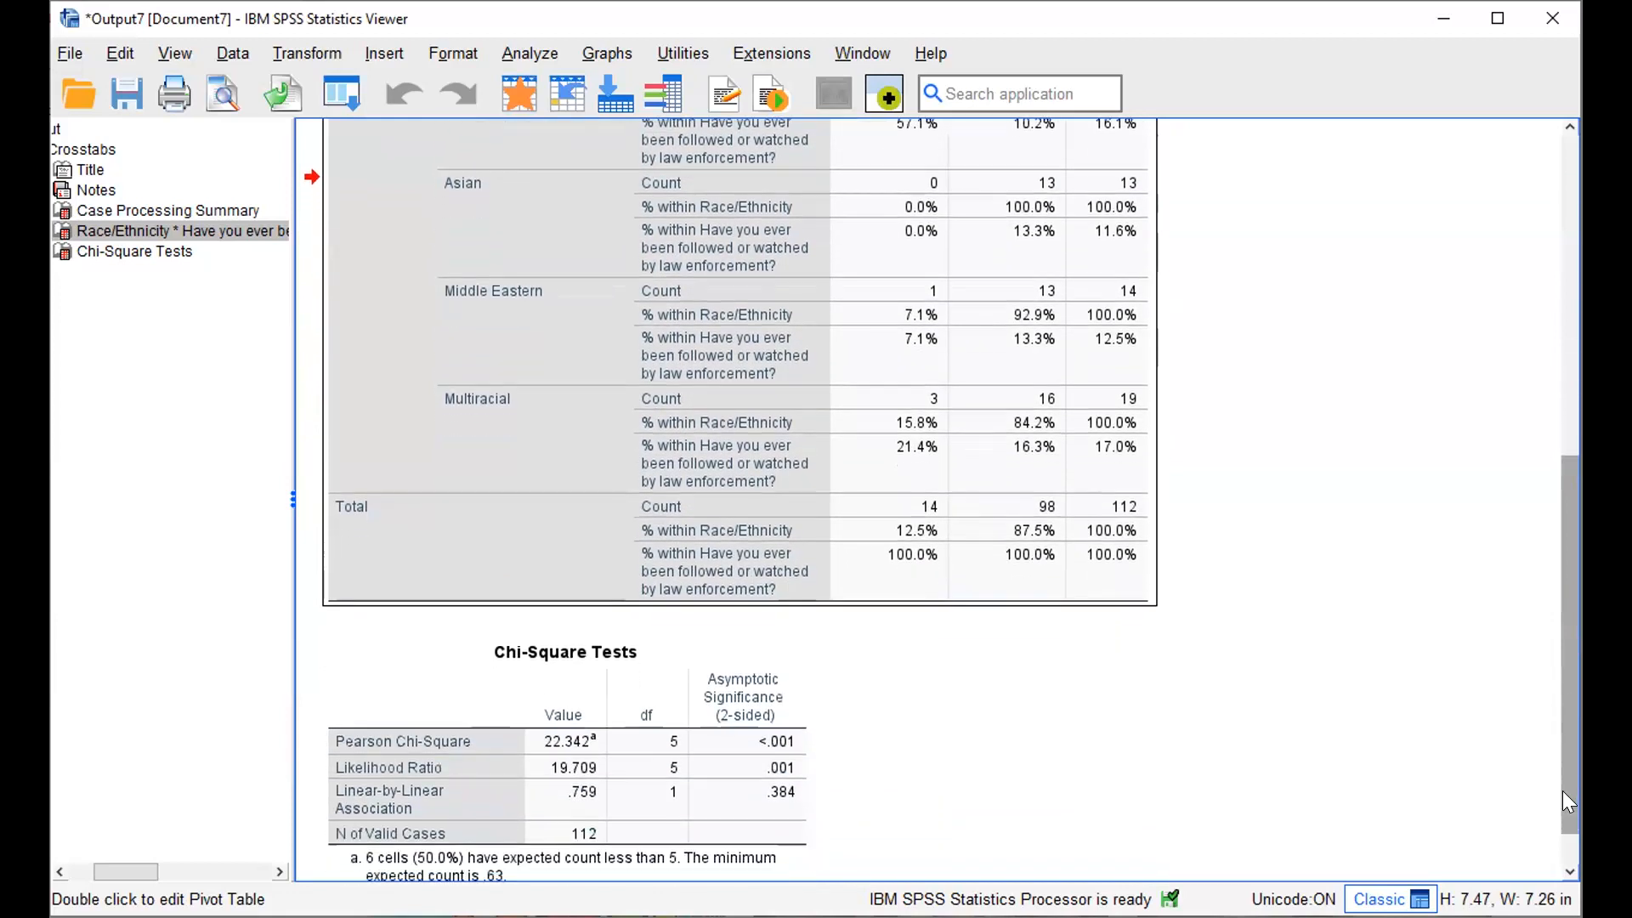
pyautogui.click(444, 668)
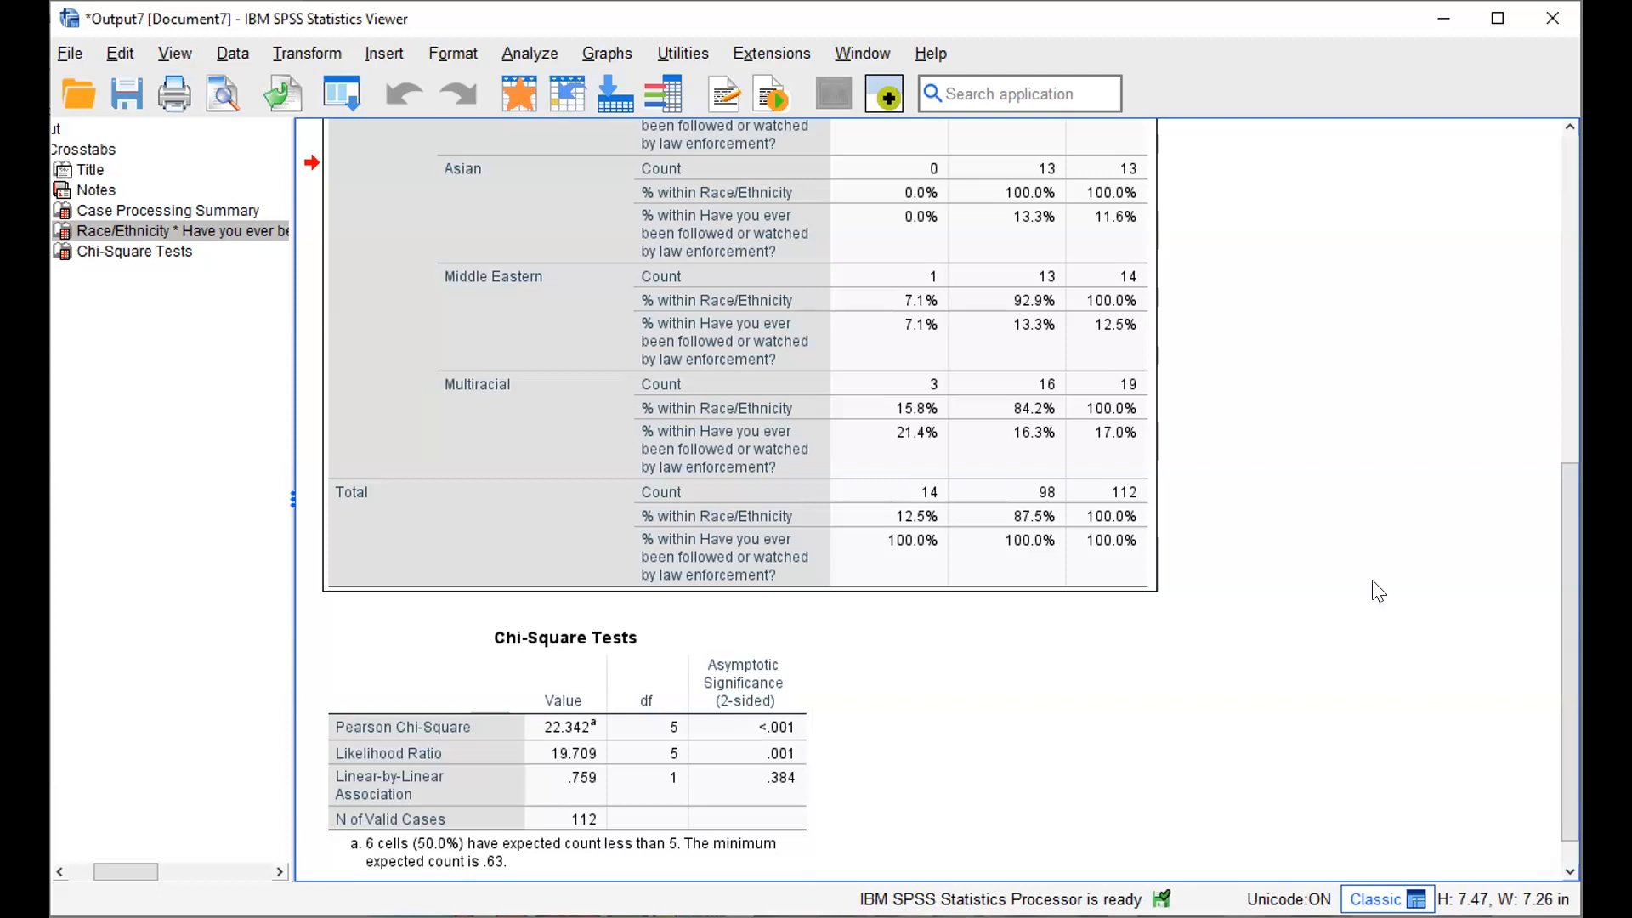
pyautogui.scroll(-1, 1443, 268)
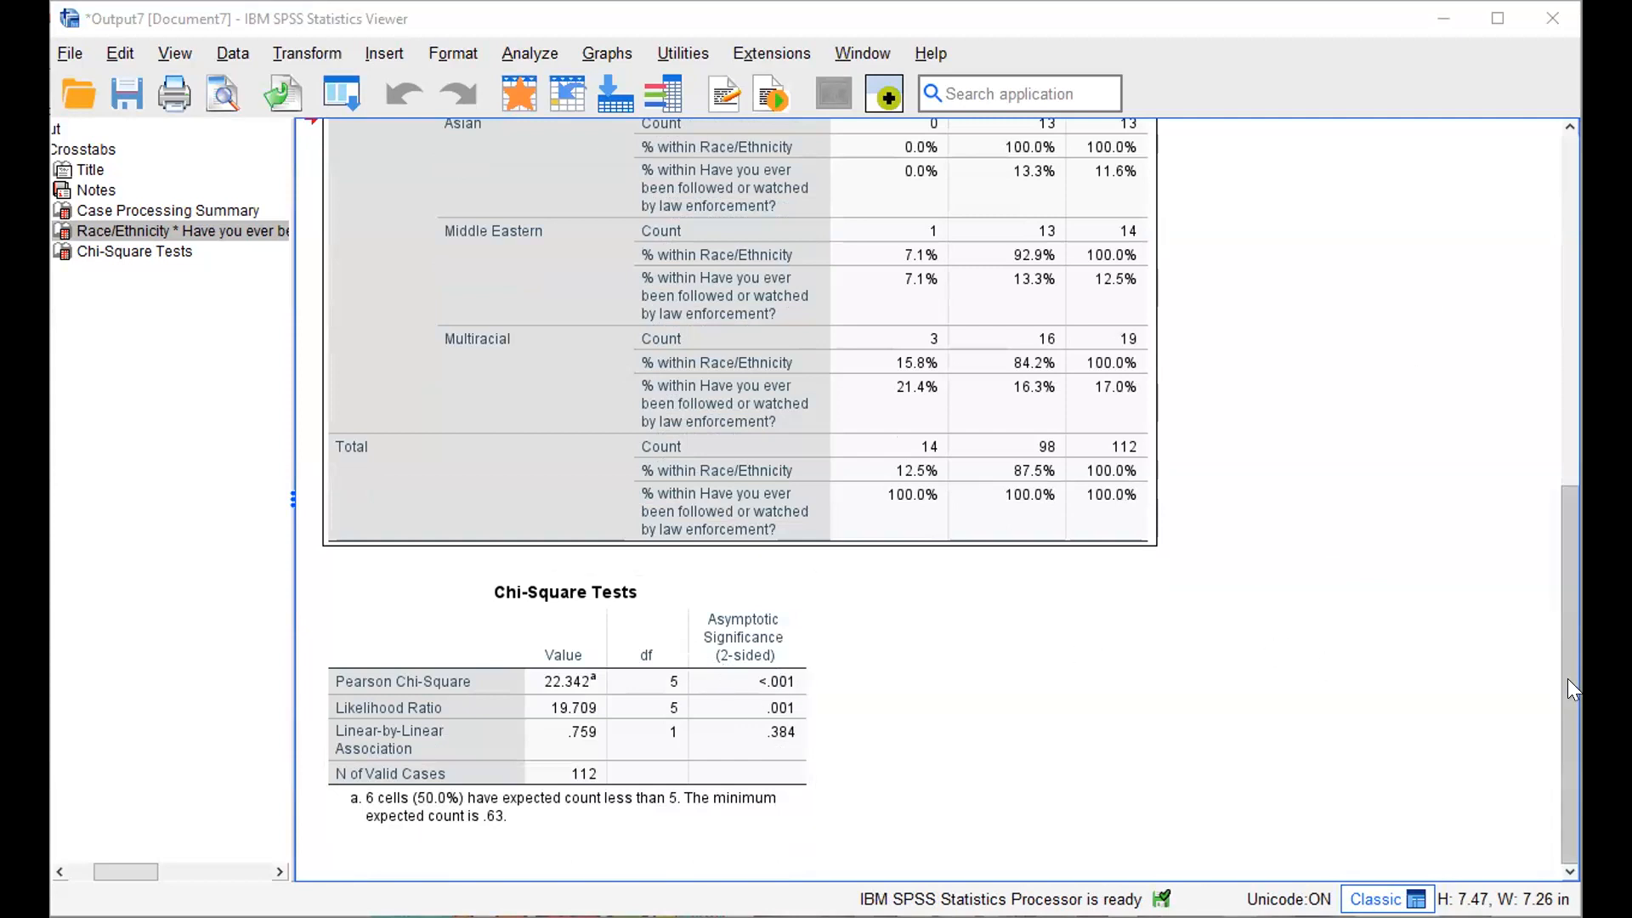
pyautogui.moveTo(1571, 688); pyautogui.dragTo(1542, 491)
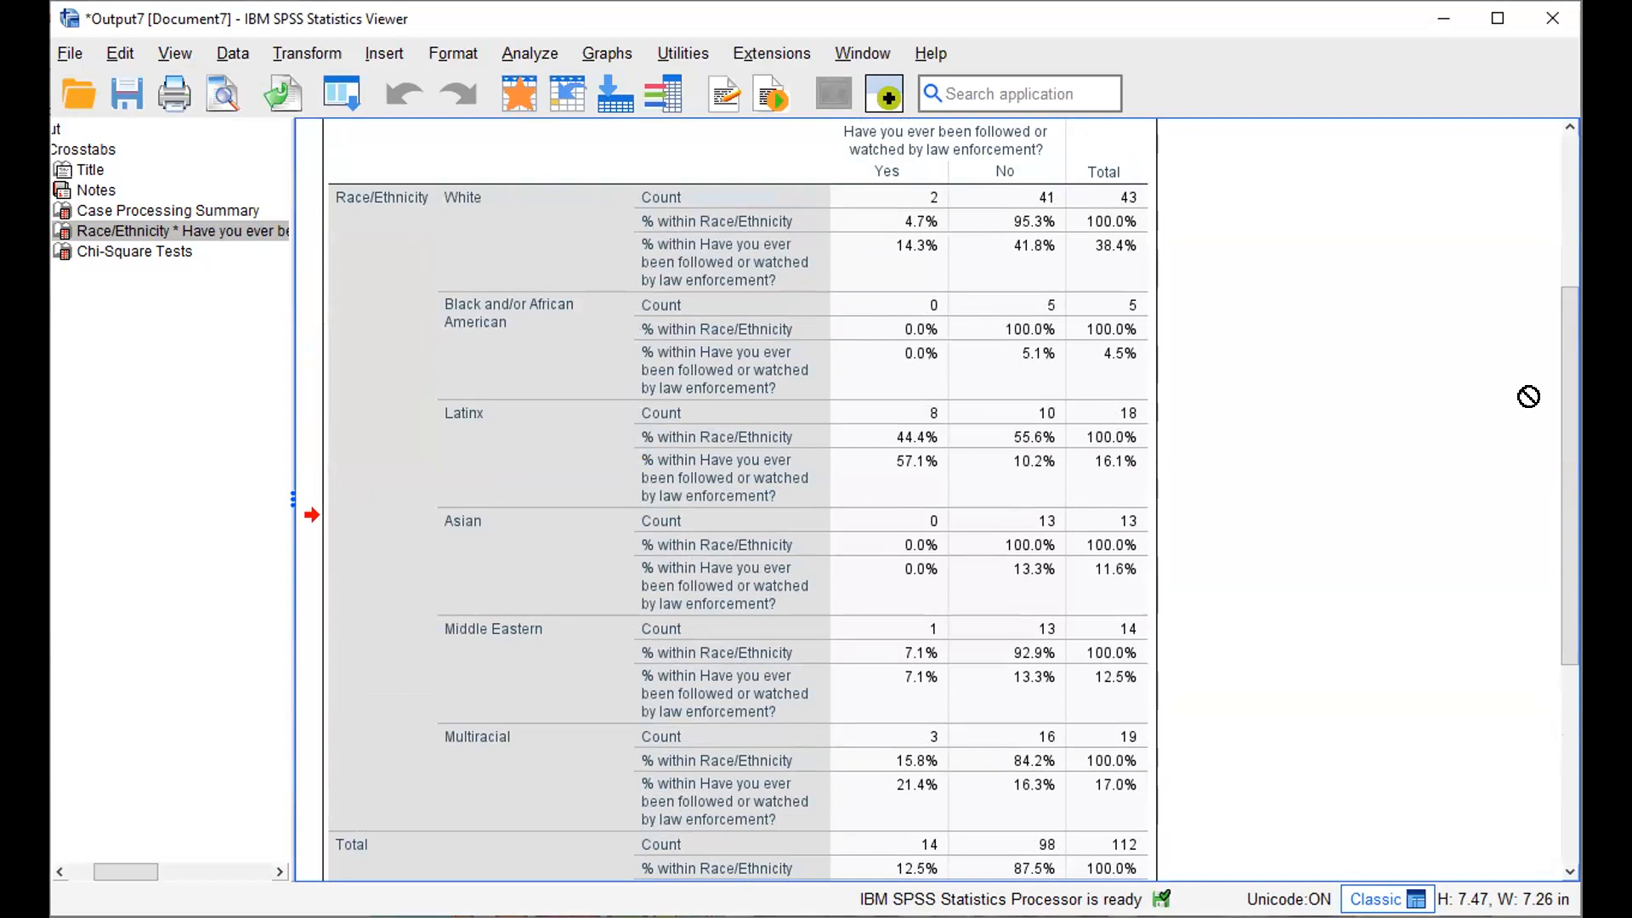
# Examine the crosstabulation totals and the Chi-Square Tests table beneath them
pyautogui.moveTo(1564, 403); pyautogui.dragTo(1564, 403)
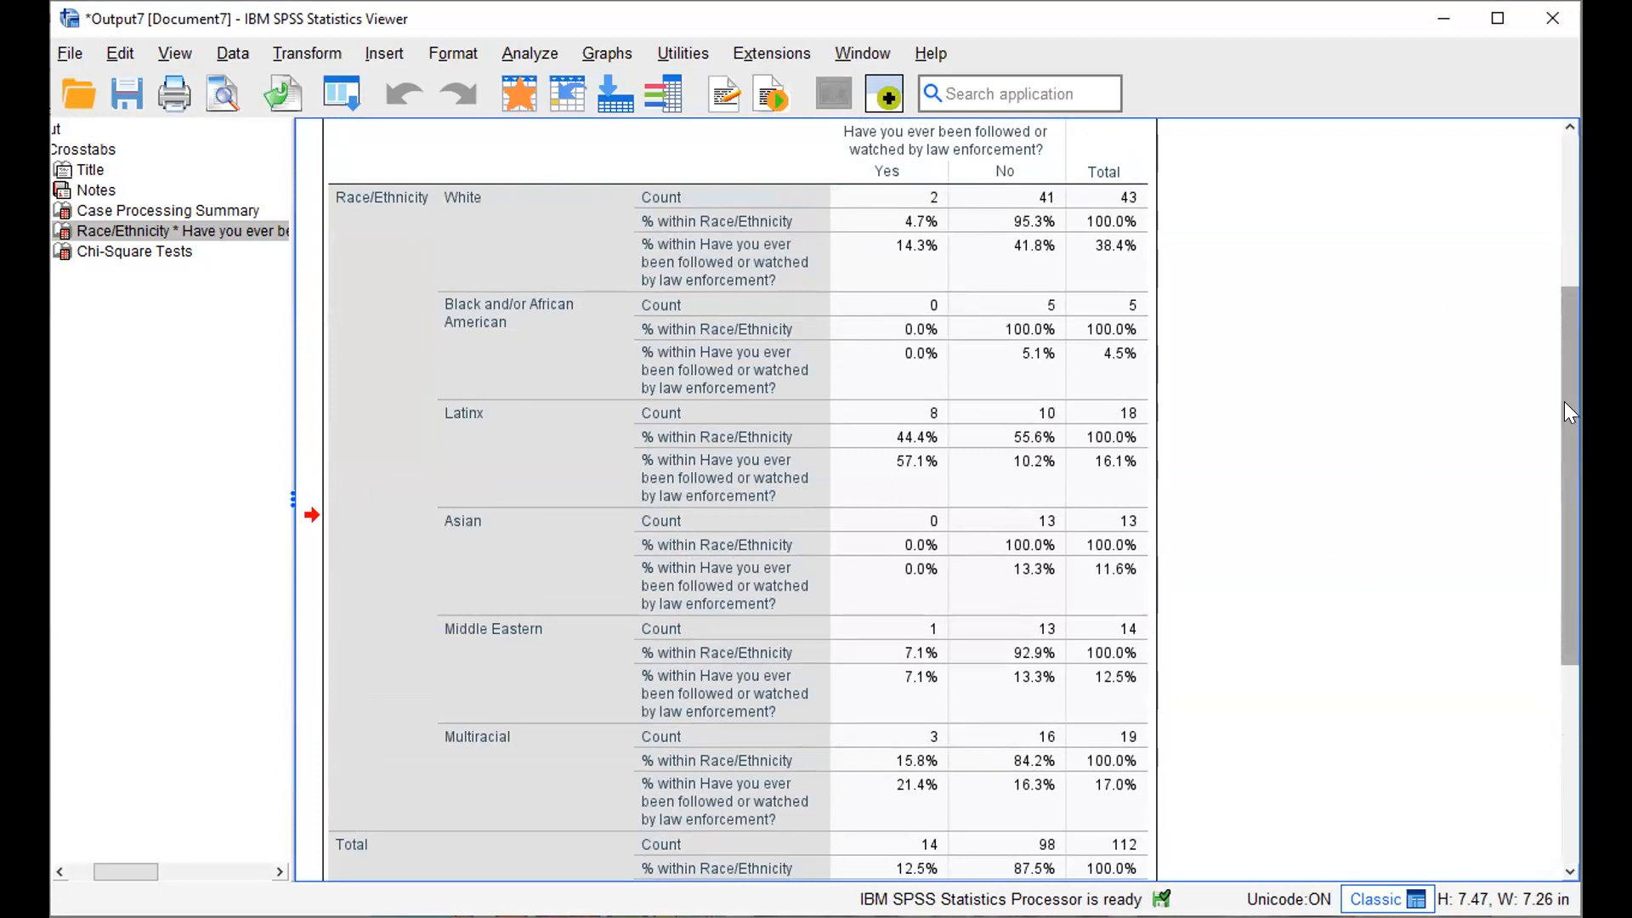
pyautogui.moveTo(1564, 403); pyautogui.dragTo(1579, 607)
pyautogui.moveTo(1571, 540); pyautogui.dragTo(1569, 598)
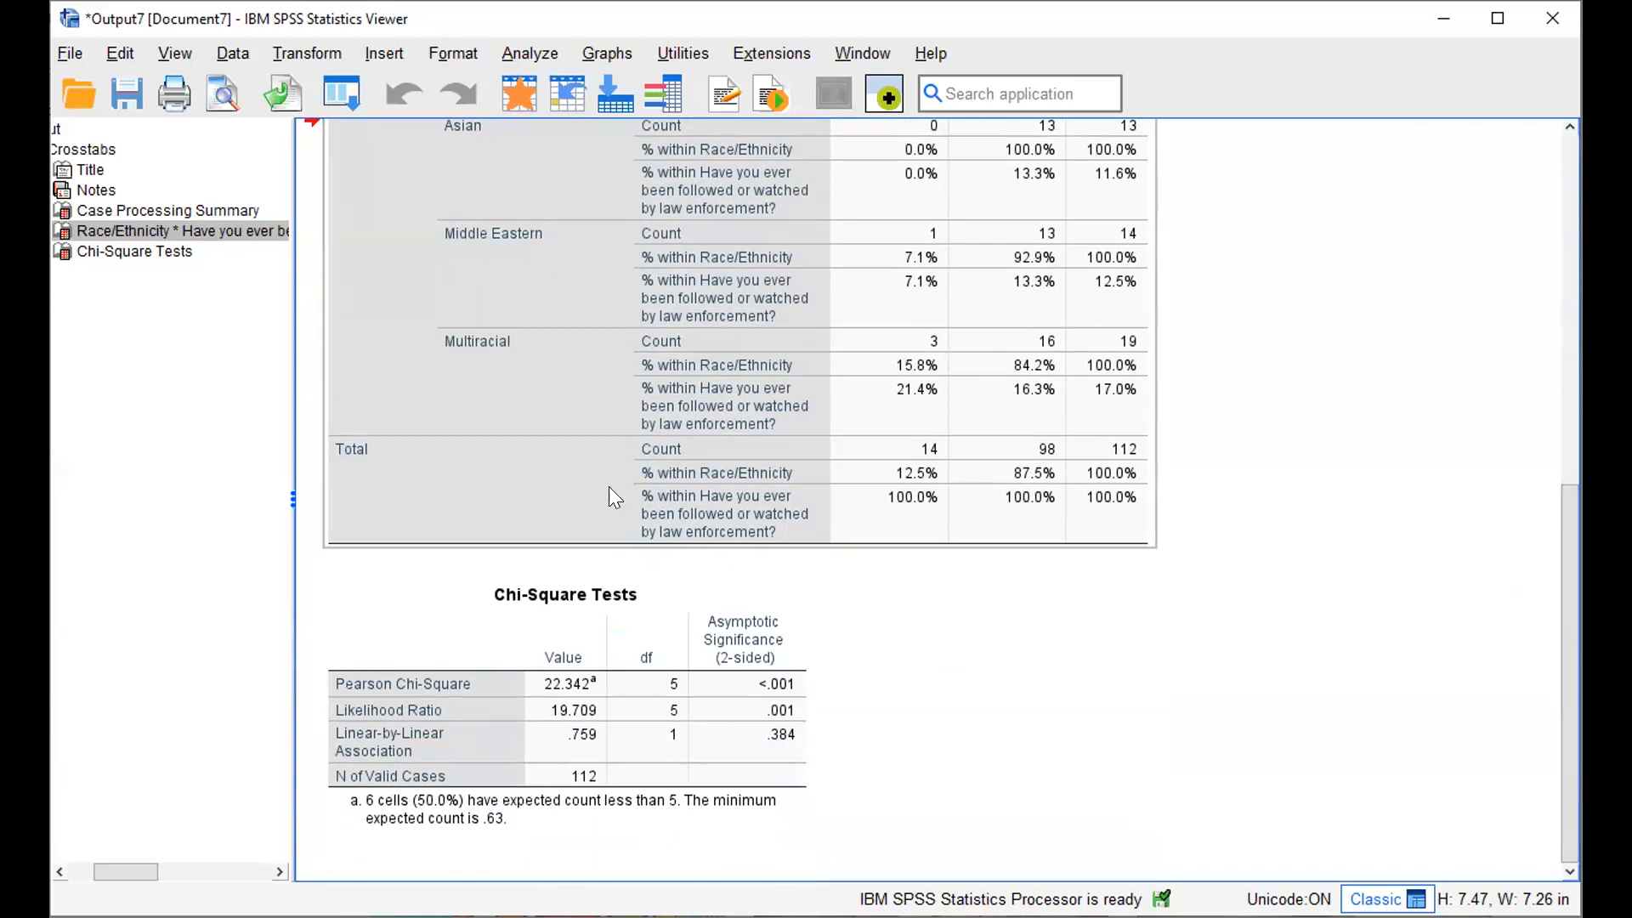
pyautogui.click(689, 603)
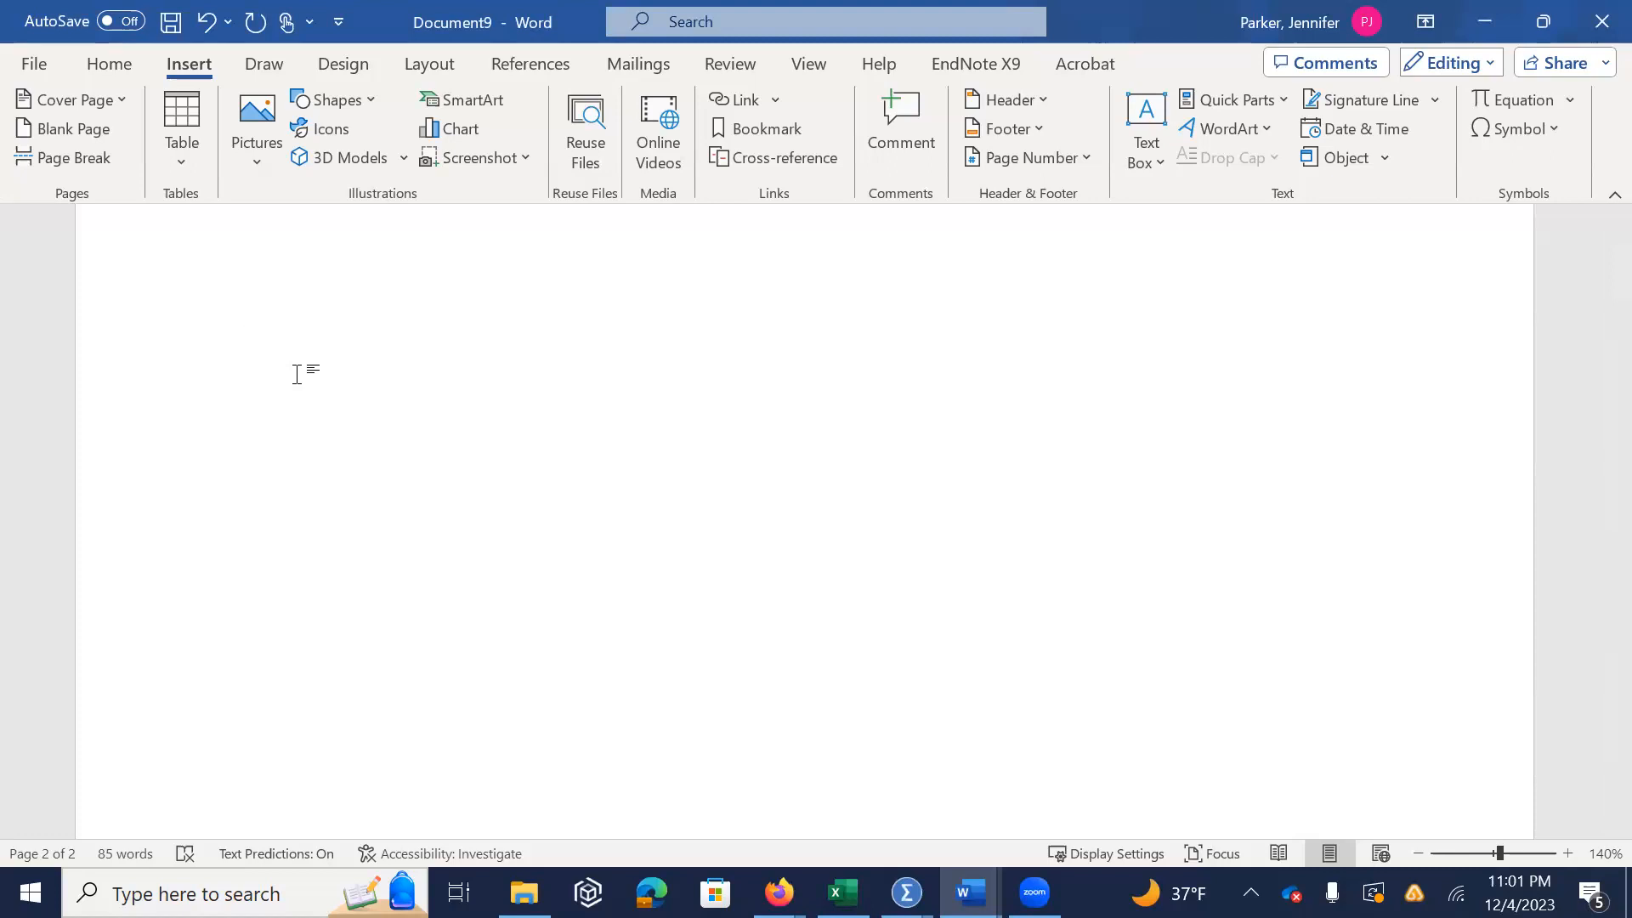
# In the Word document, write the opening sentence "Is there a relationship between exposure to police and social group."
pyautogui.write('Is there ')
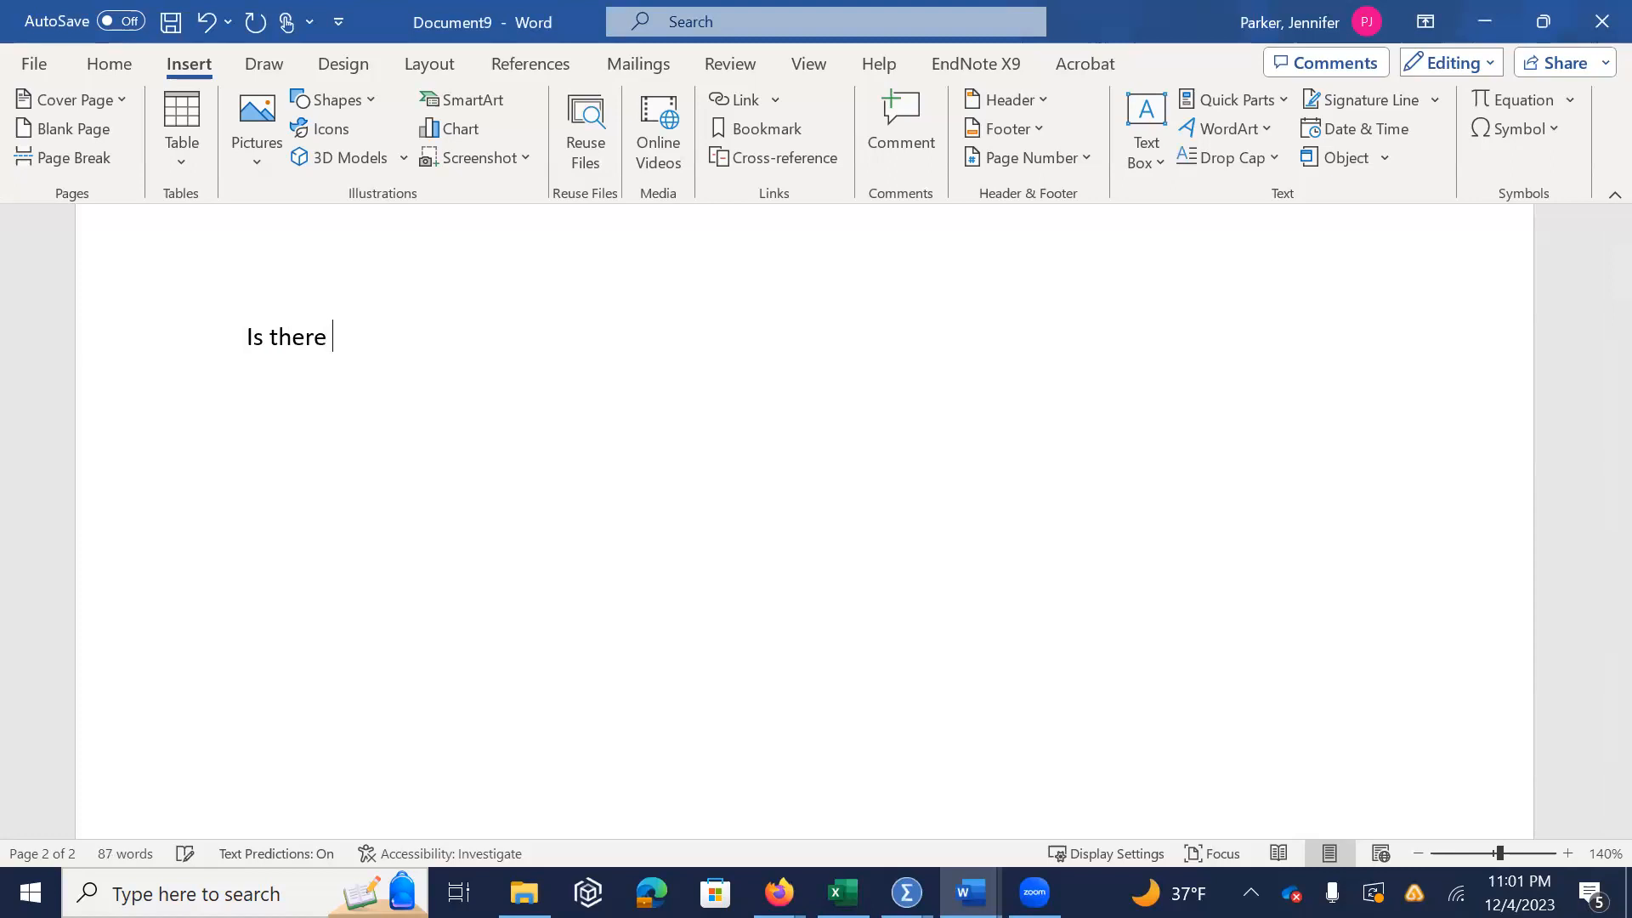
pyautogui.write('a relationship ')
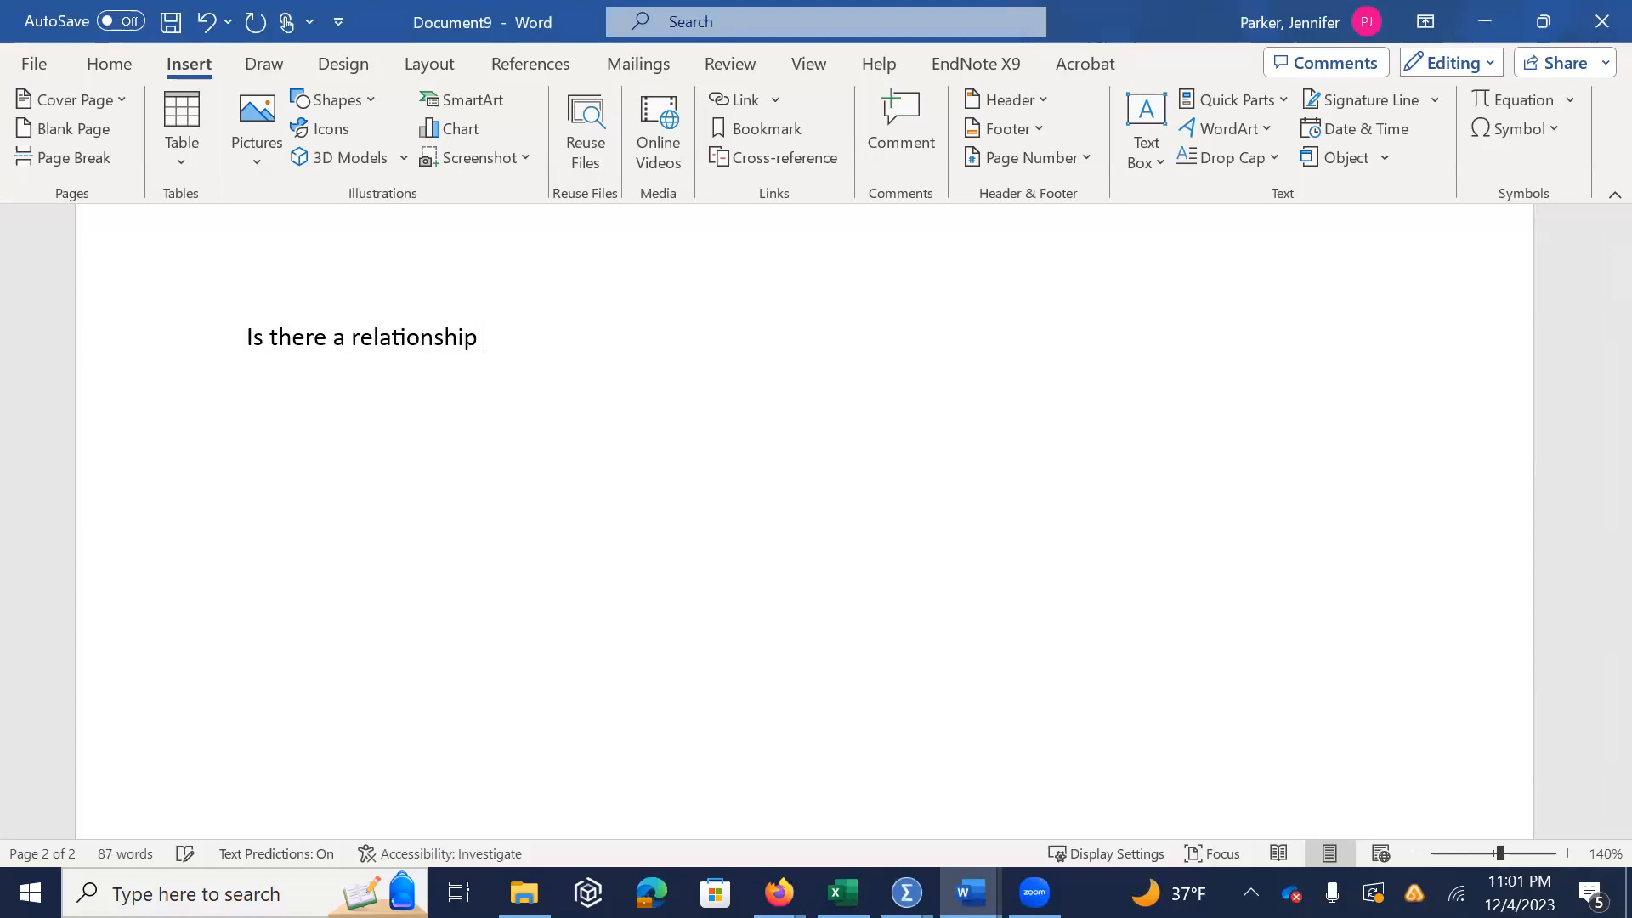
pyautogui.write('between exp')
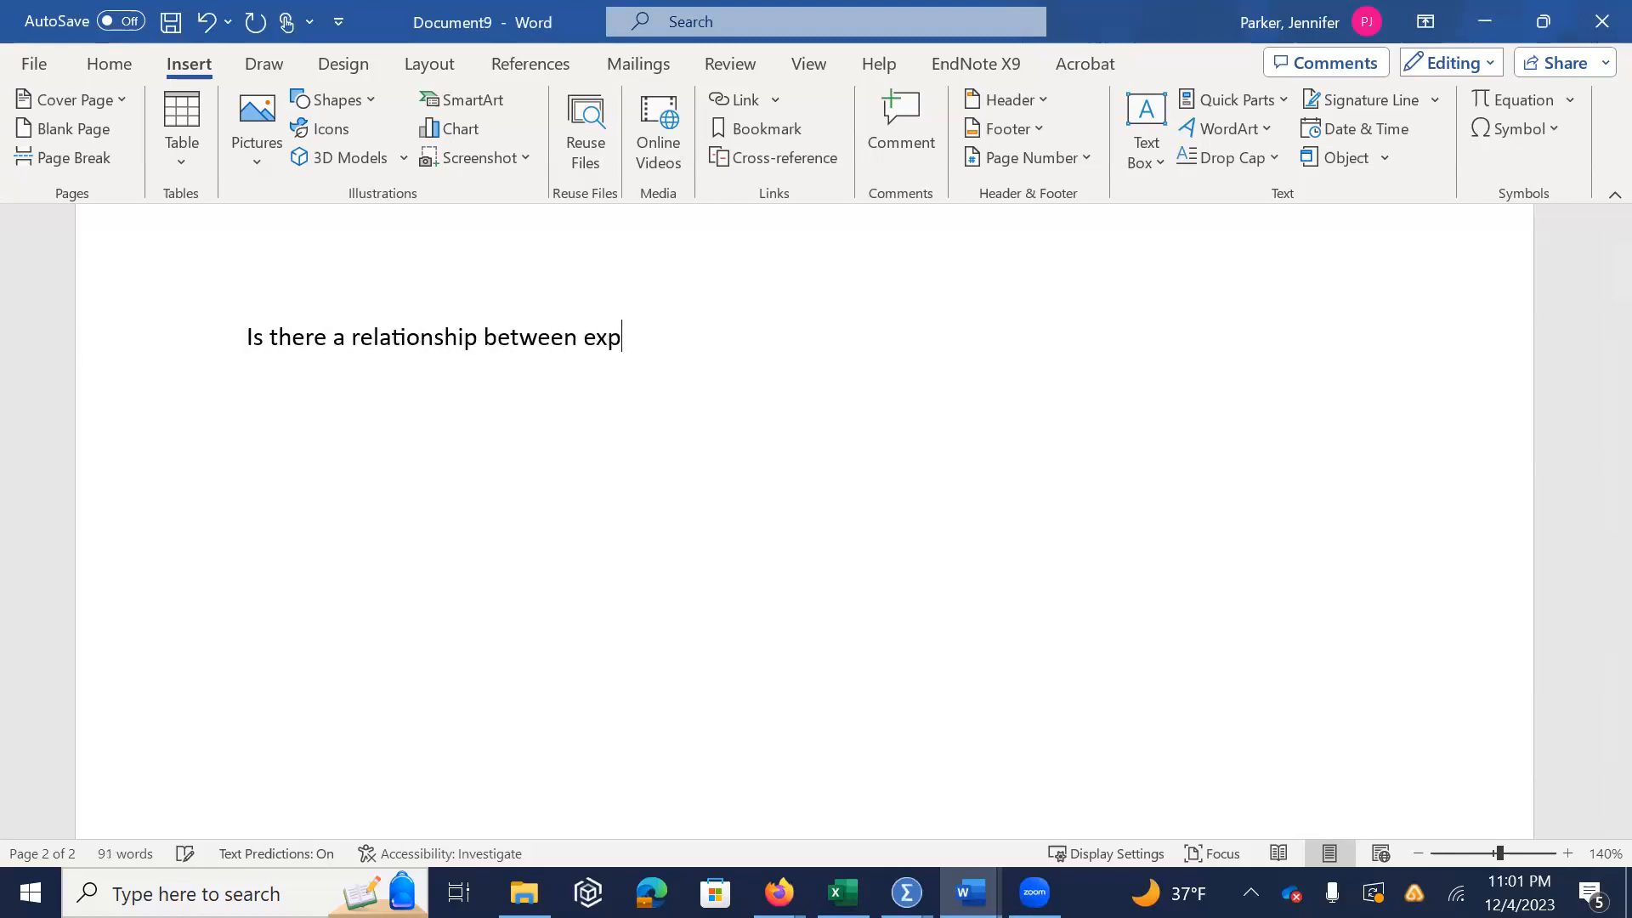
pyautogui.write('osure to polic')
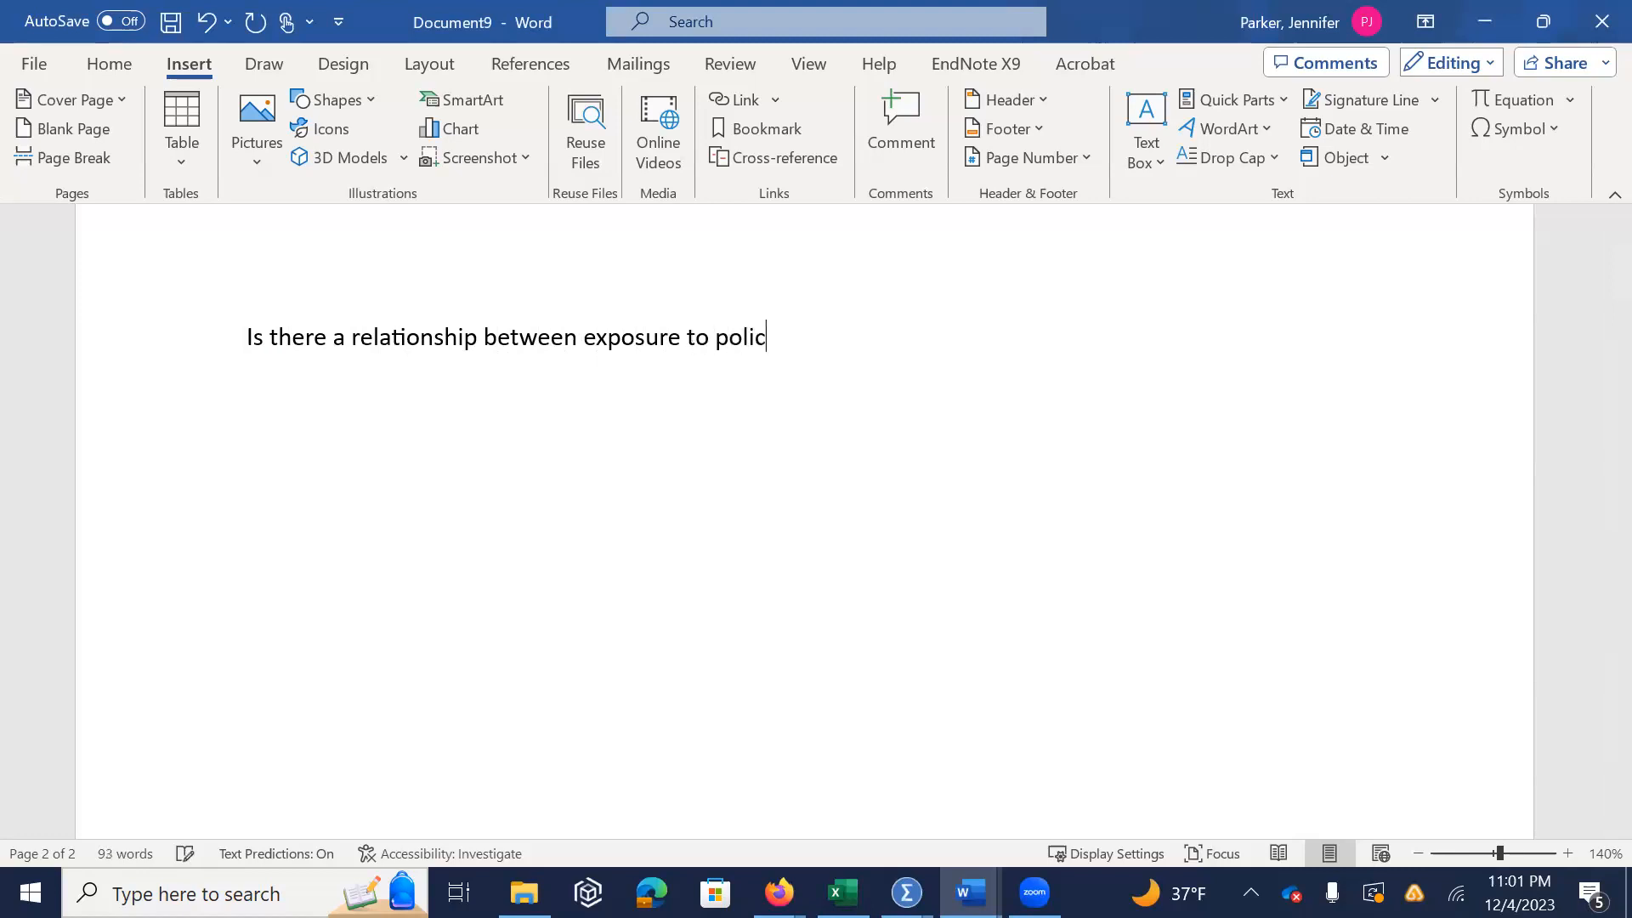
pyautogui.write('e and social ')
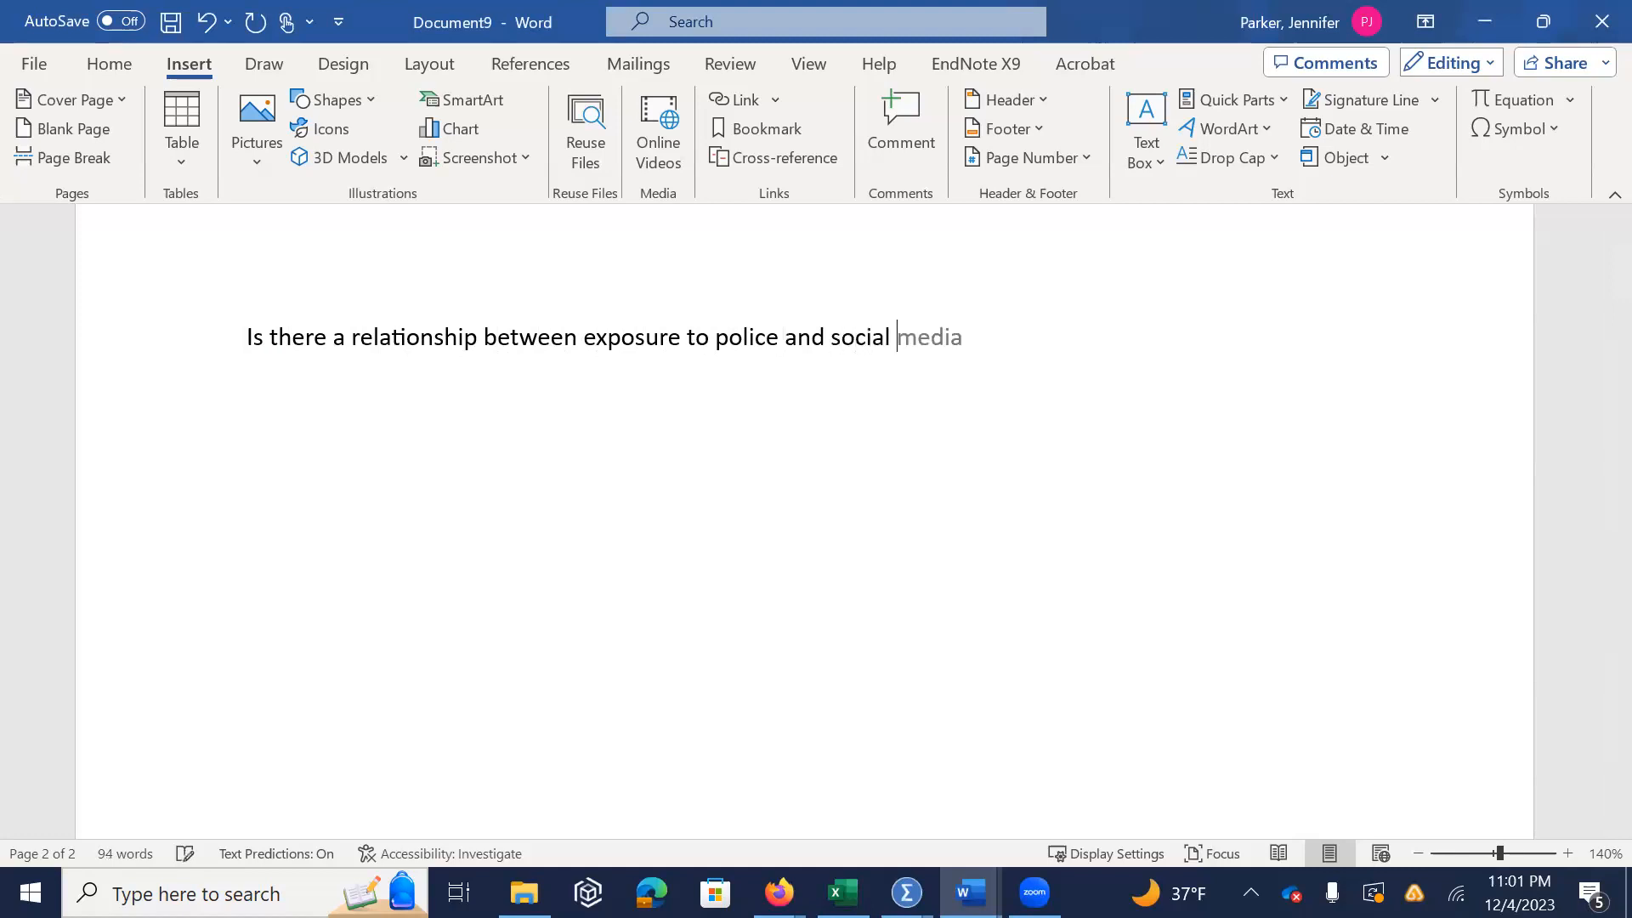
pyautogui.write('group.  Mo')
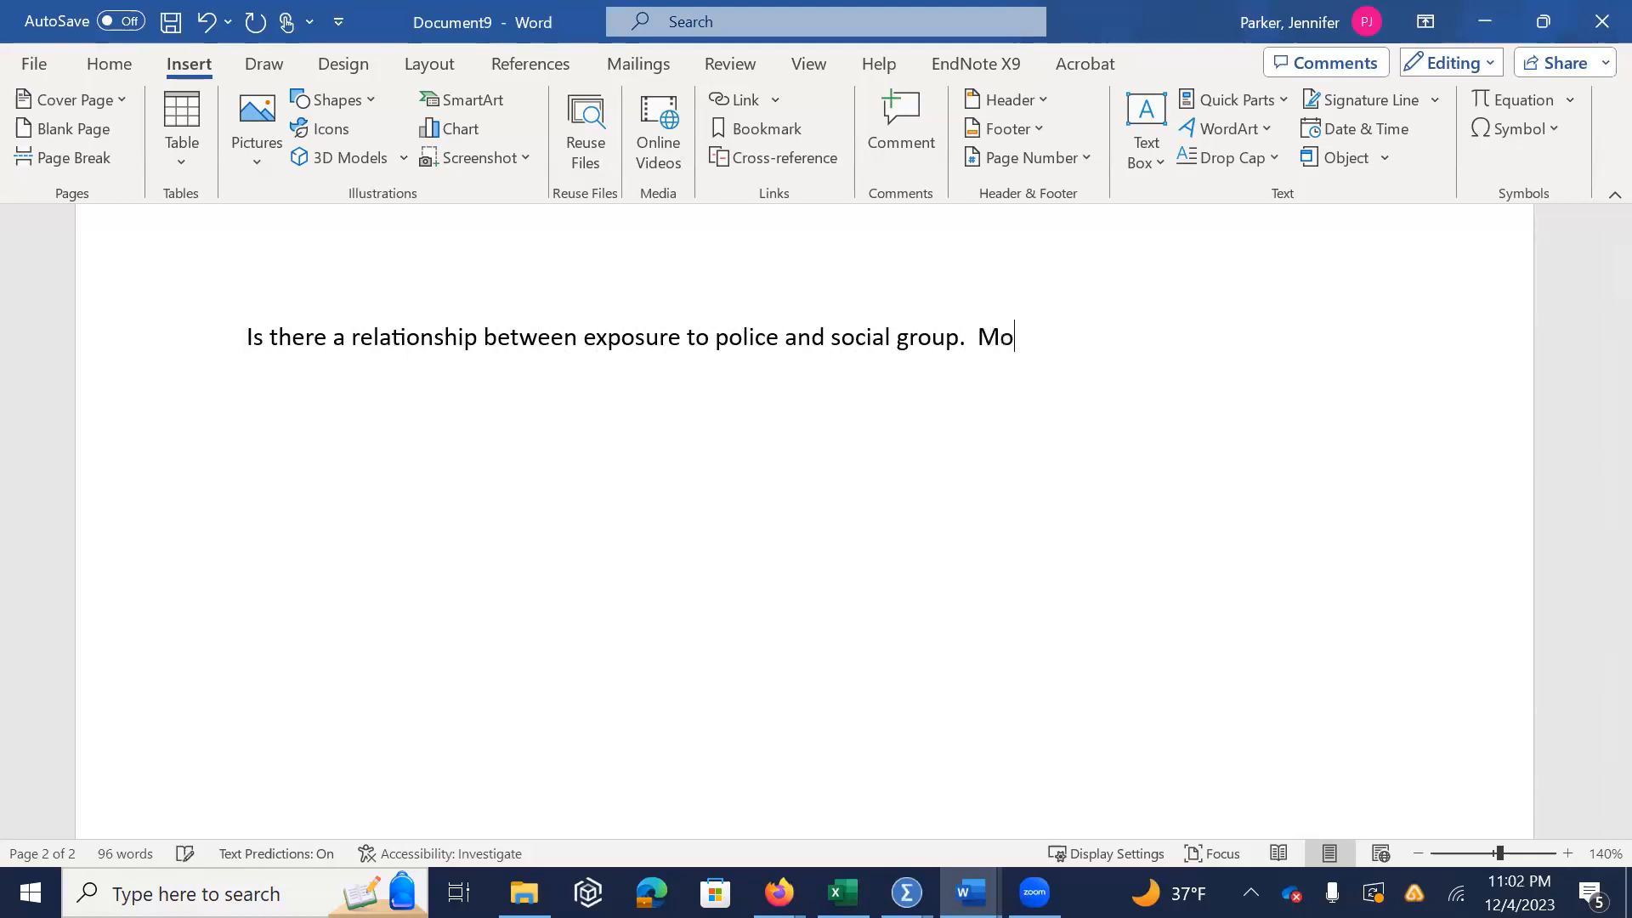
# Begin the second sentence with "More specifically, is there an association between"
pyautogui.write('re specifia')
pyautogui.press('BackSpace')
pyautogui.write('cally')
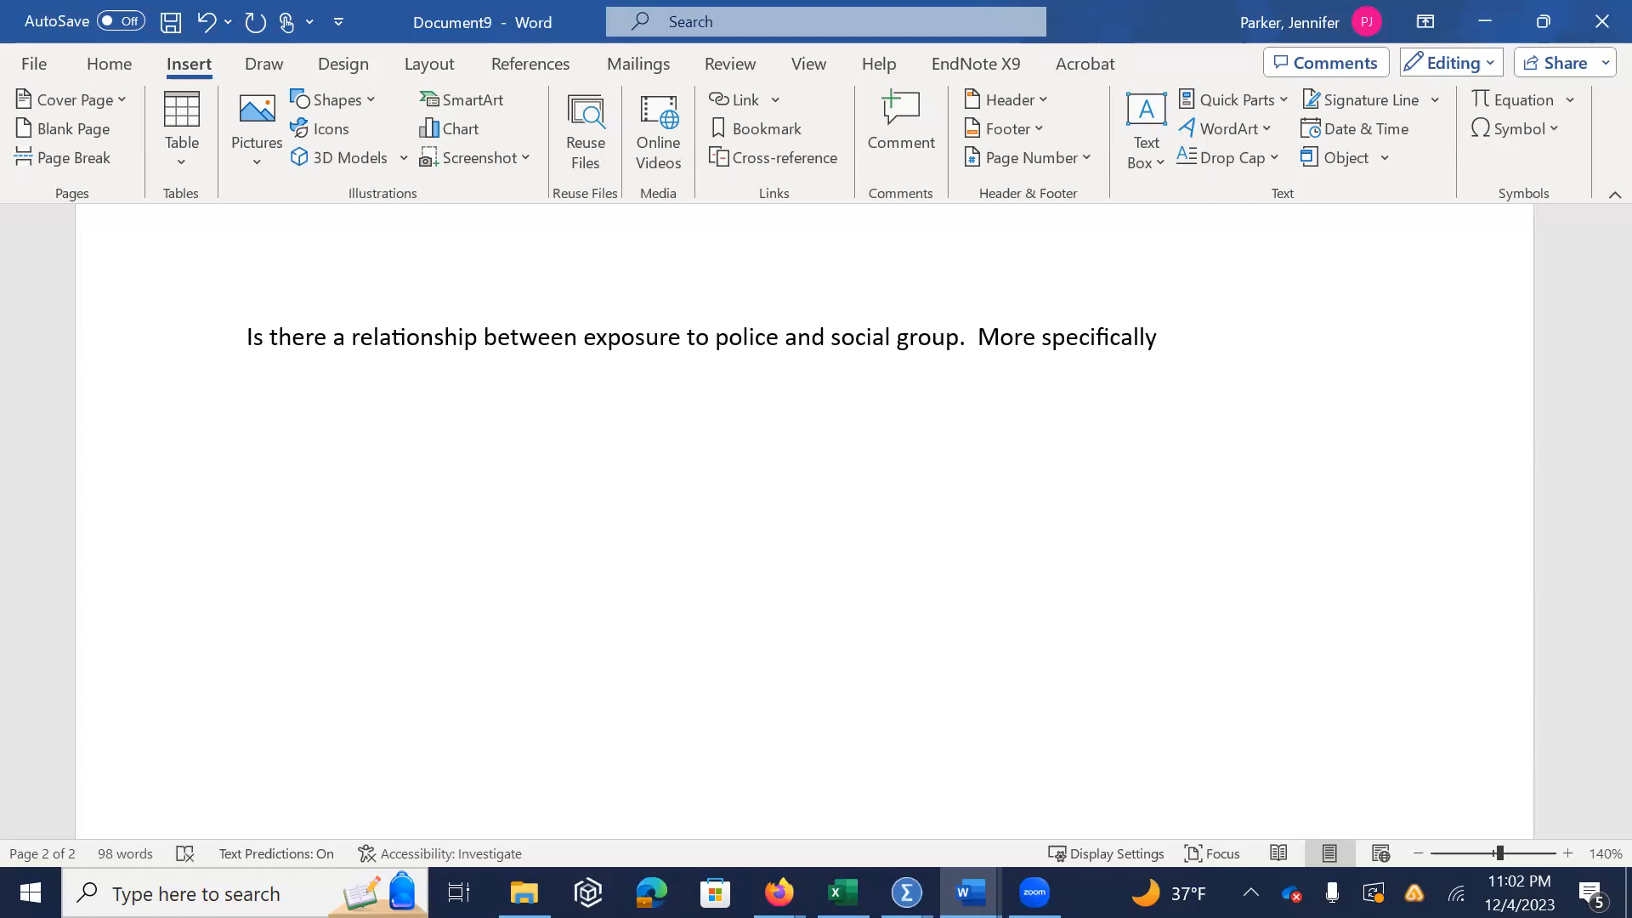
pyautogui.press('BackSpace')
pyautogui.write(', is there ar')
pyautogui.press('BackSpace')
pyautogui.press('BackSpace')
pyautogui.press('BackSpace')
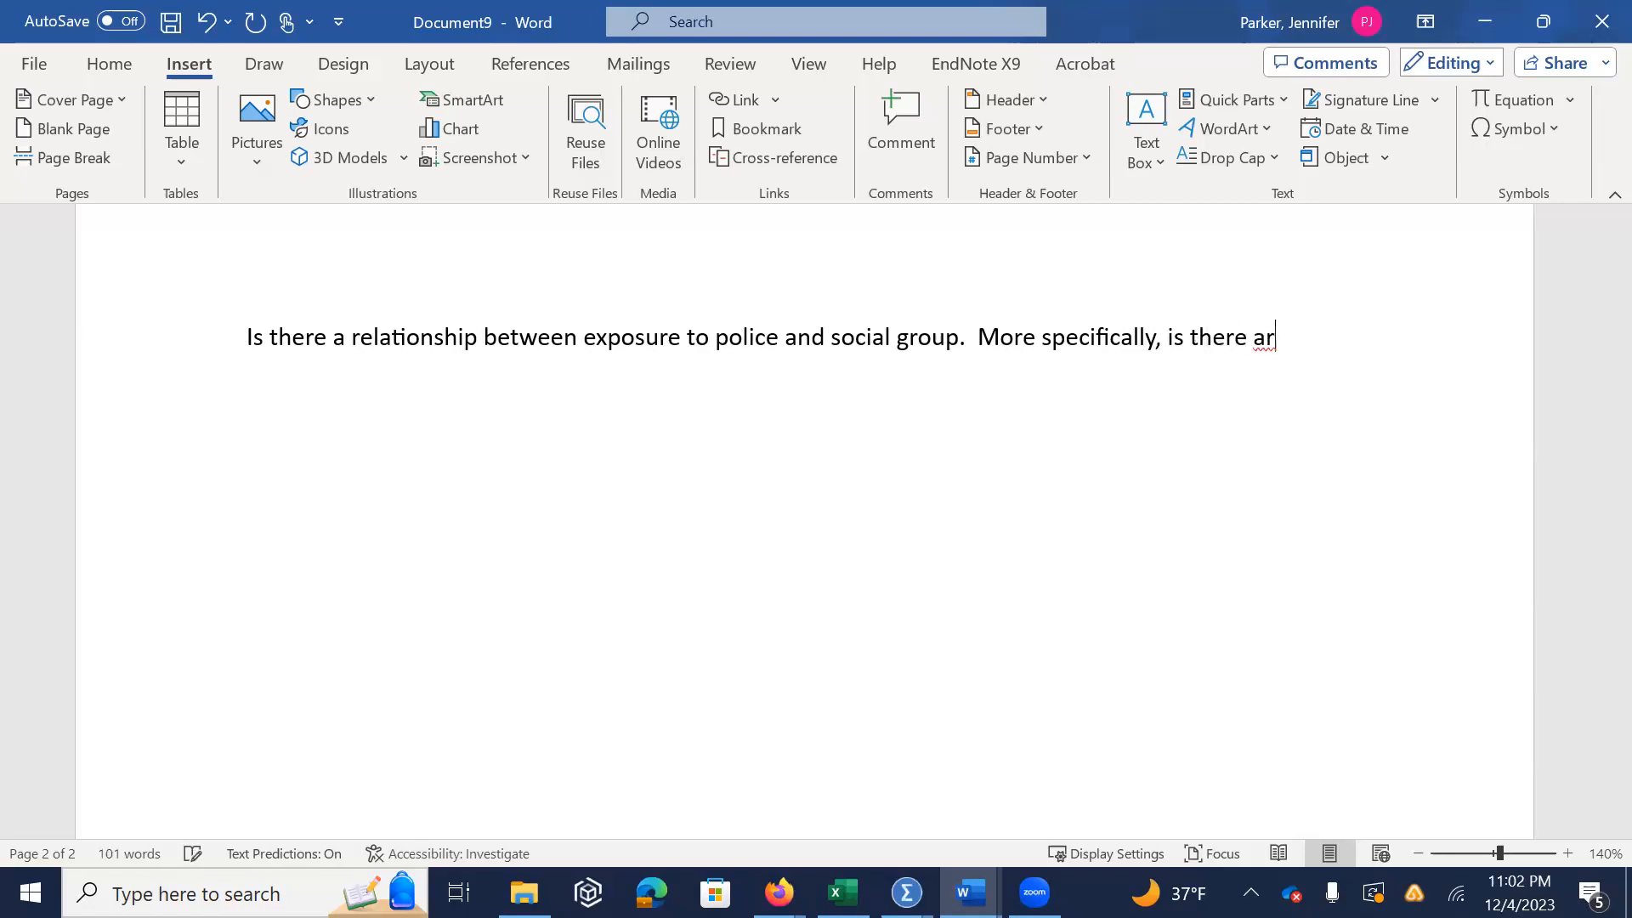
pyautogui.write('an aso')
pyautogui.press('BackSpace')
pyautogui.write('sociation between ')
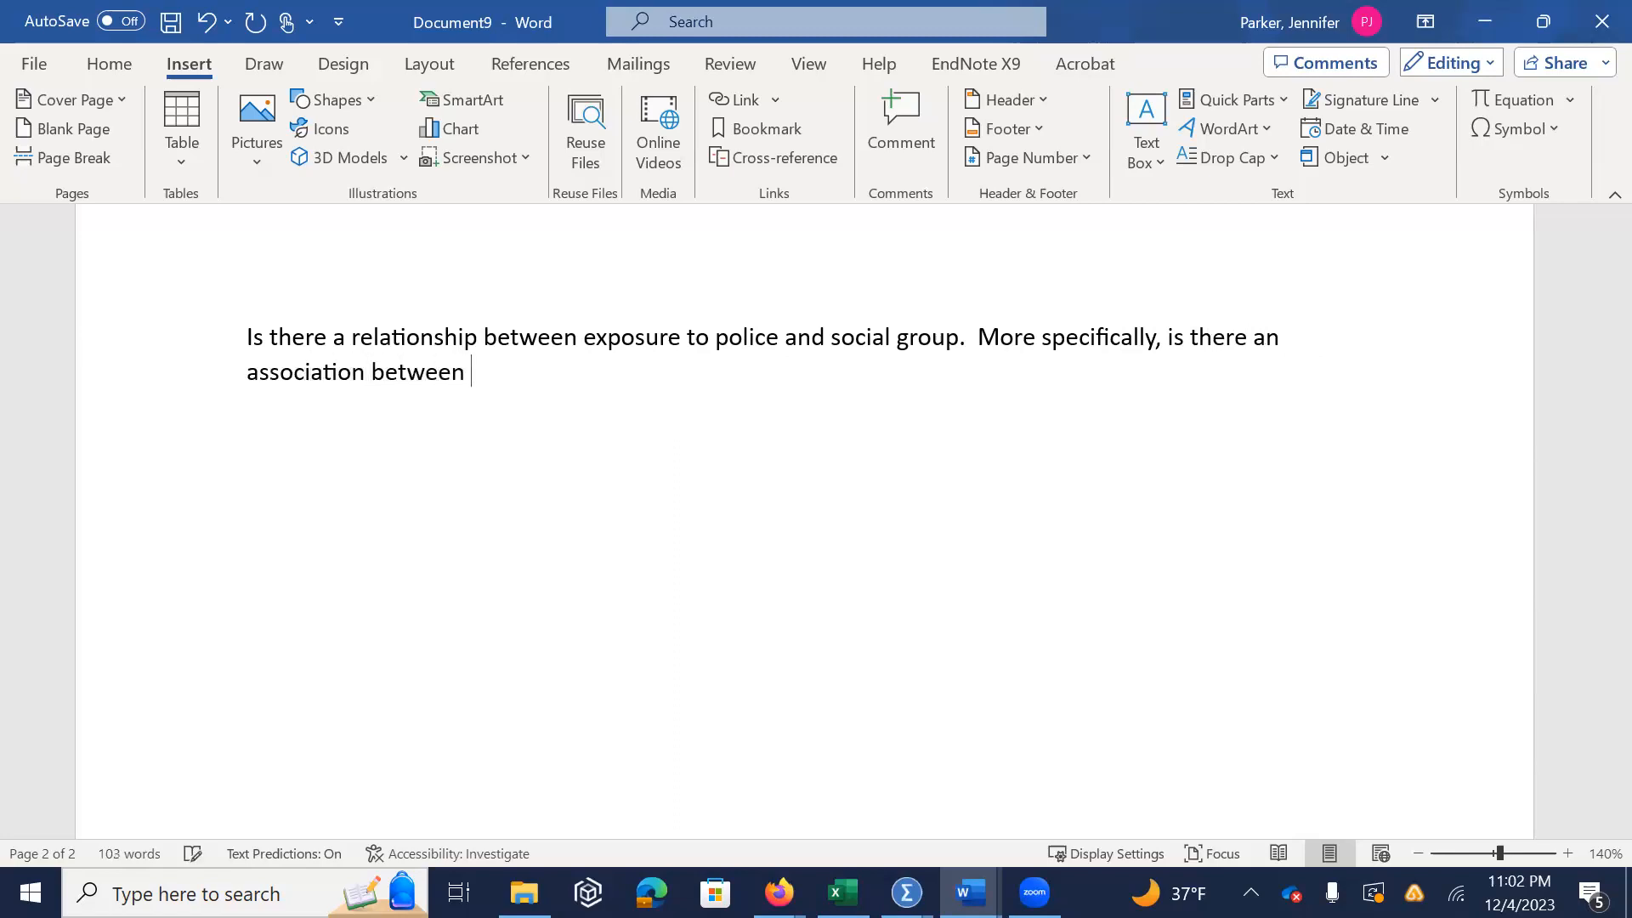
# Complete the research question with "having been followed or watched by police and race/ethnicity?"
pyautogui.write('having been followed ')
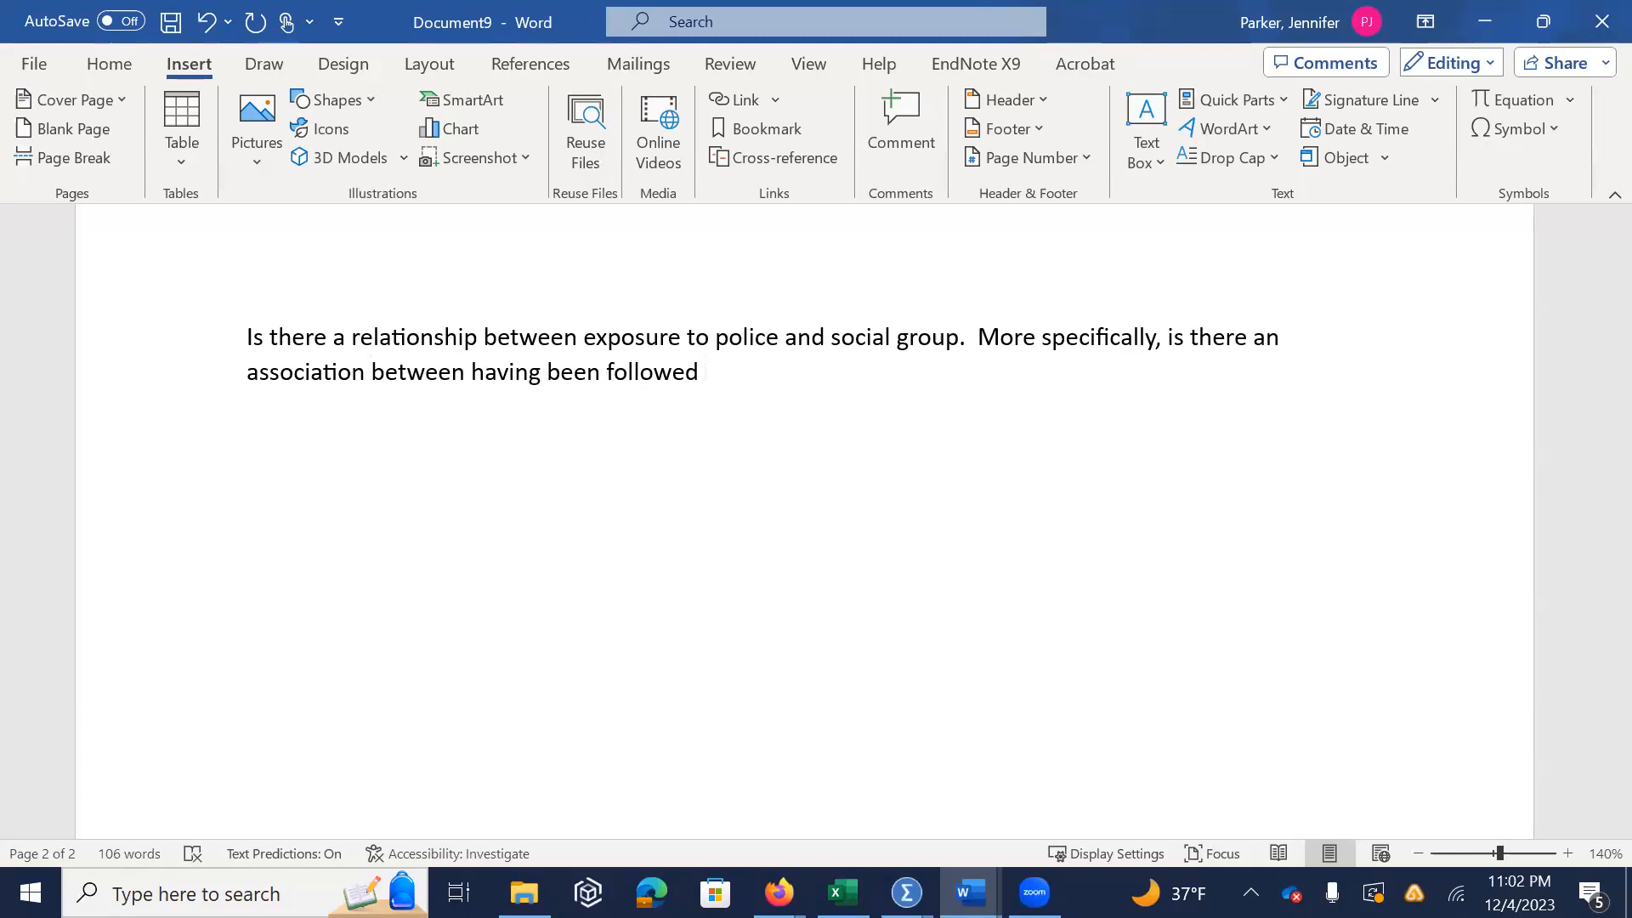
pyautogui.write('or')
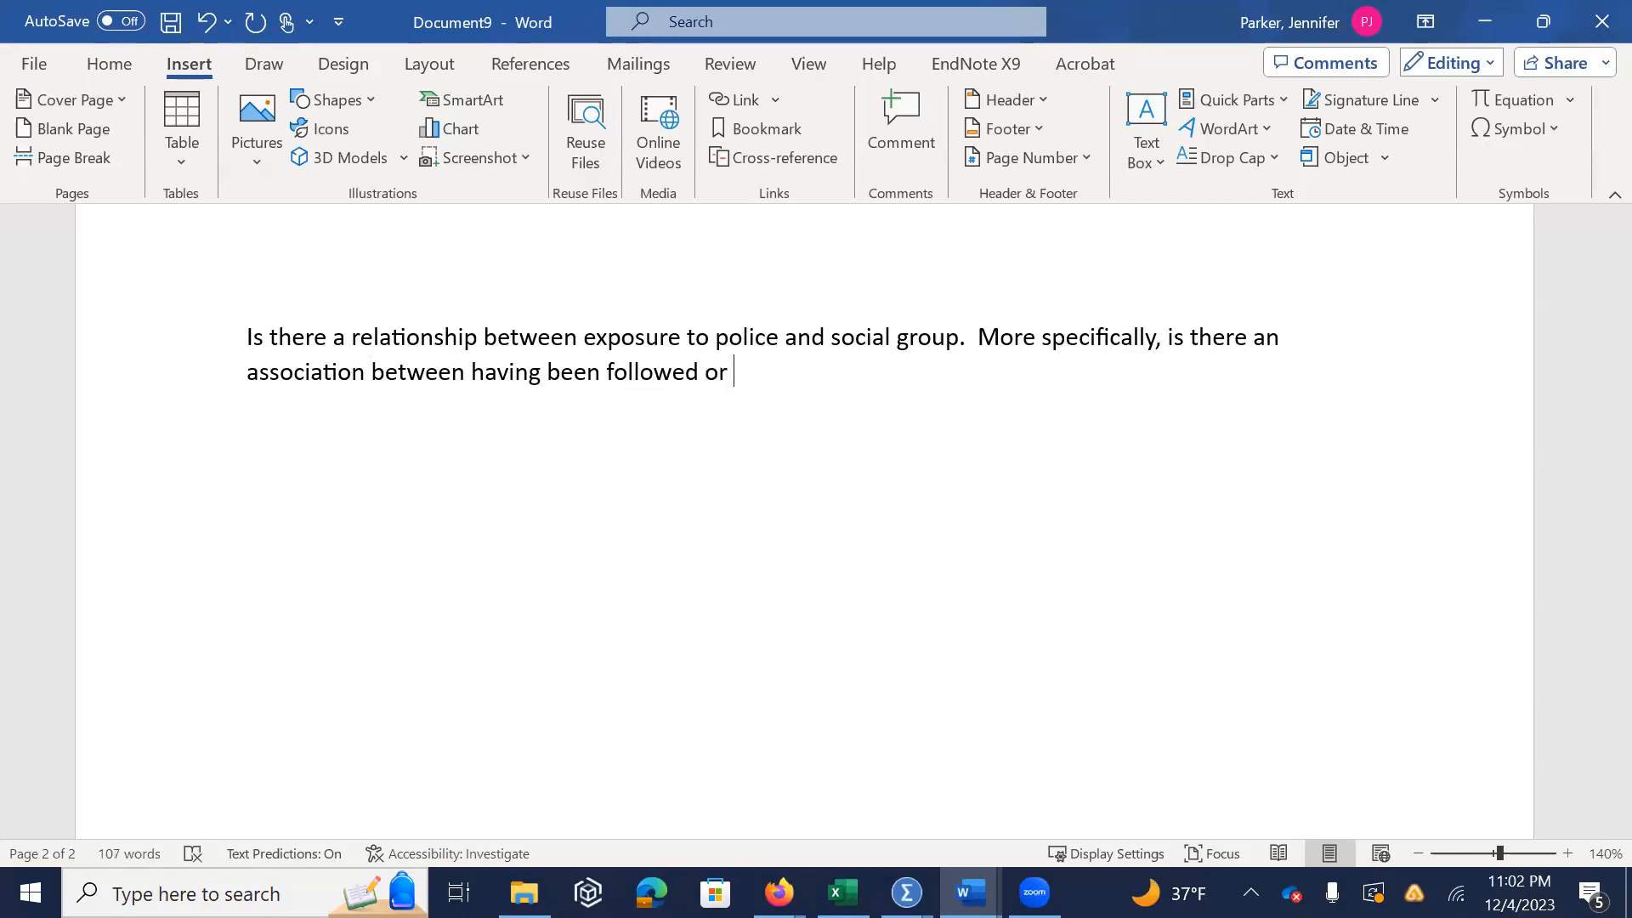
pyautogui.hotkey('alt', 'Tab')
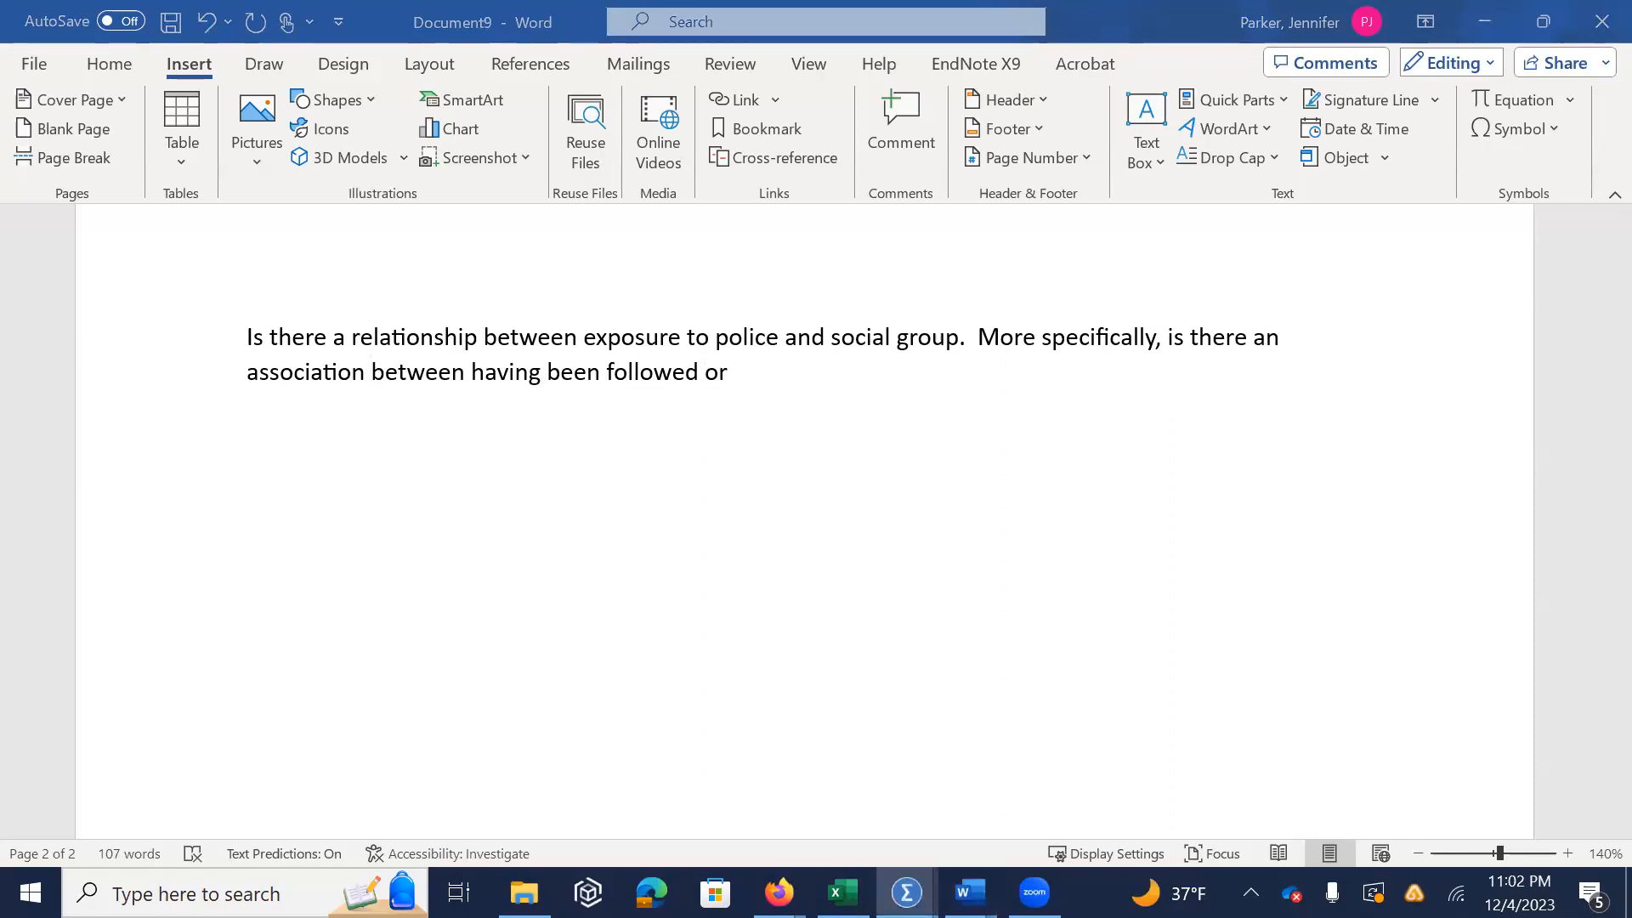
pyautogui.click(761, 375)
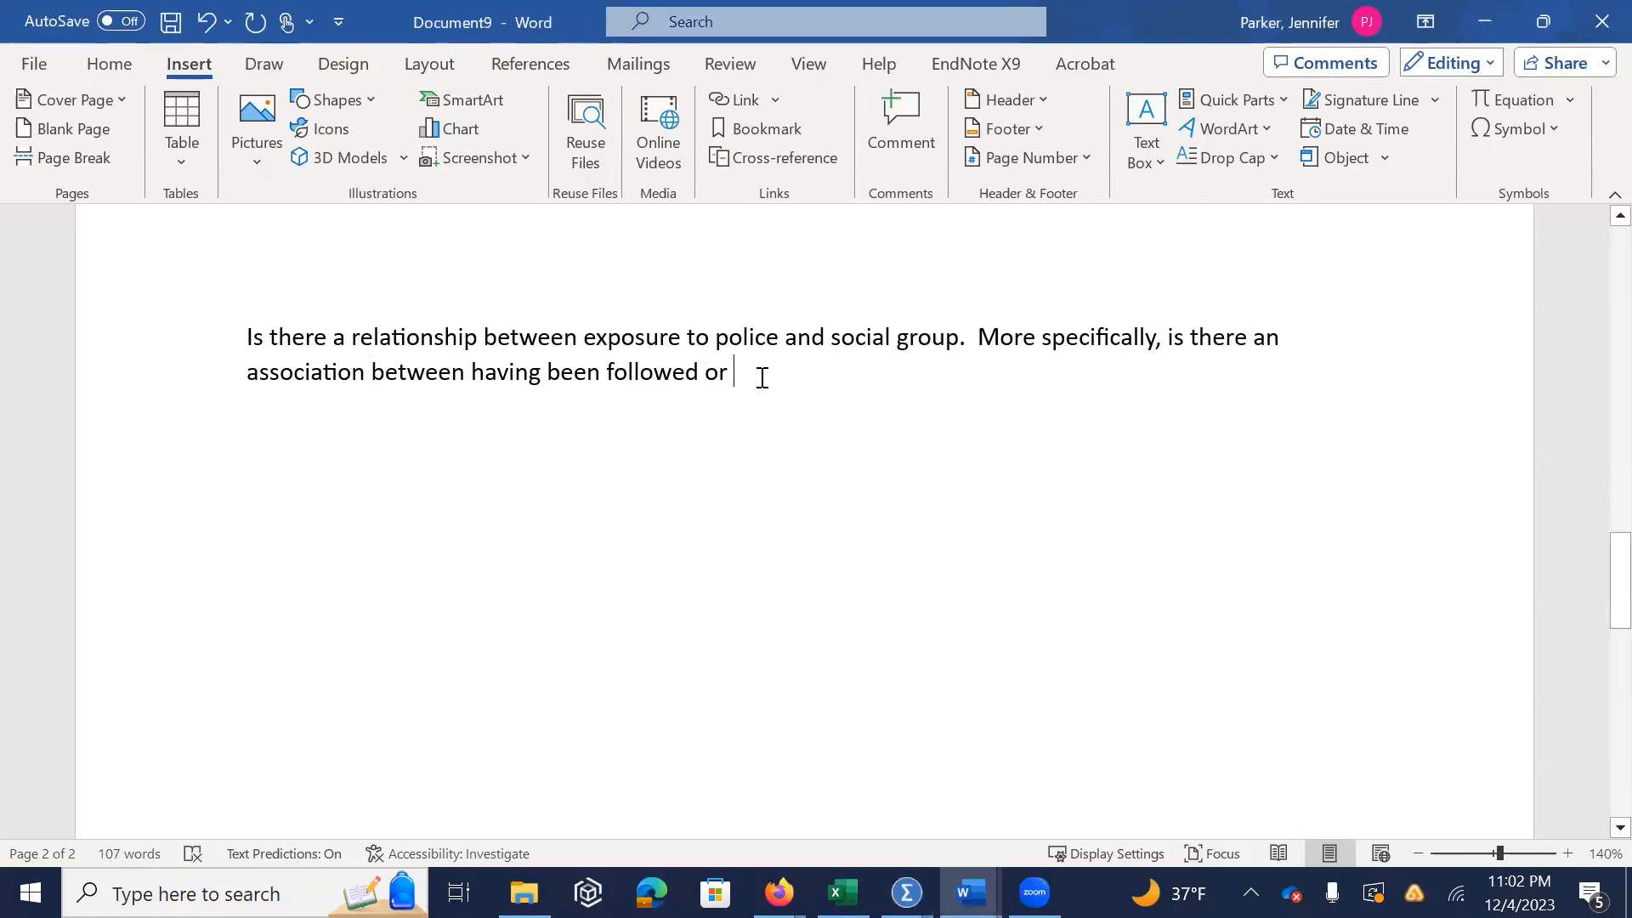
pyautogui.write('watched by police an')
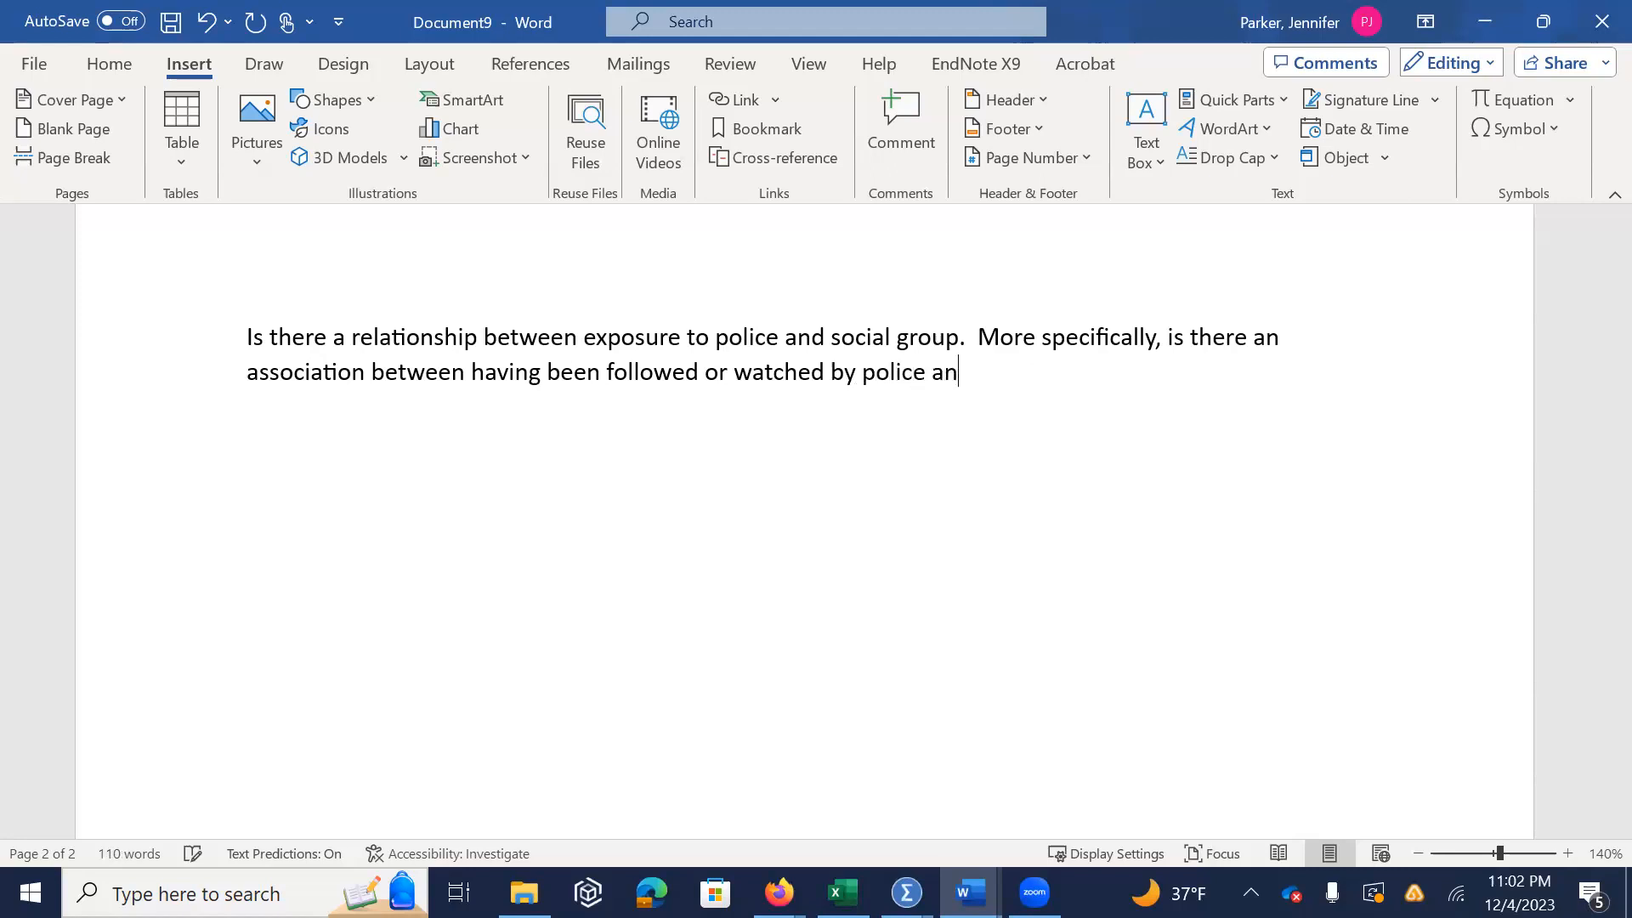
pyautogui.write('d race/ethnicity?')
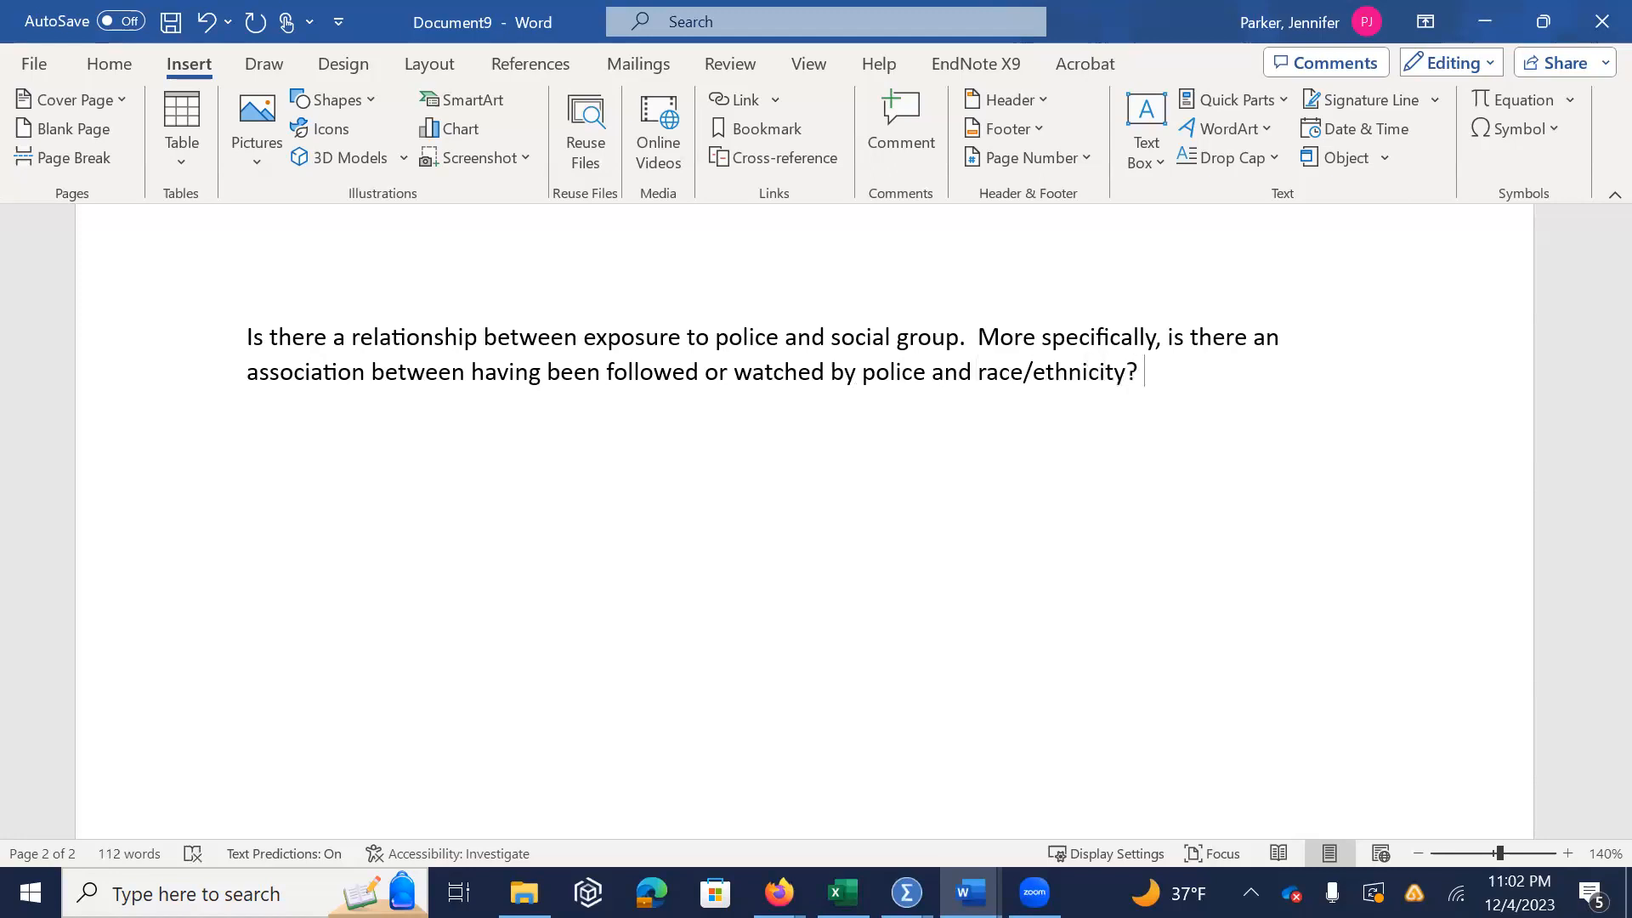
# Add the line "Ha: There is an association between having been followed for watched by police and race/ethnicity." below the research question
pyautogui.press('Return')
pyautogui.write('Ha:')
pyautogui.write('There is an aa')
pyautogui.press('BackSpace')
pyautogui.write('ssoi')
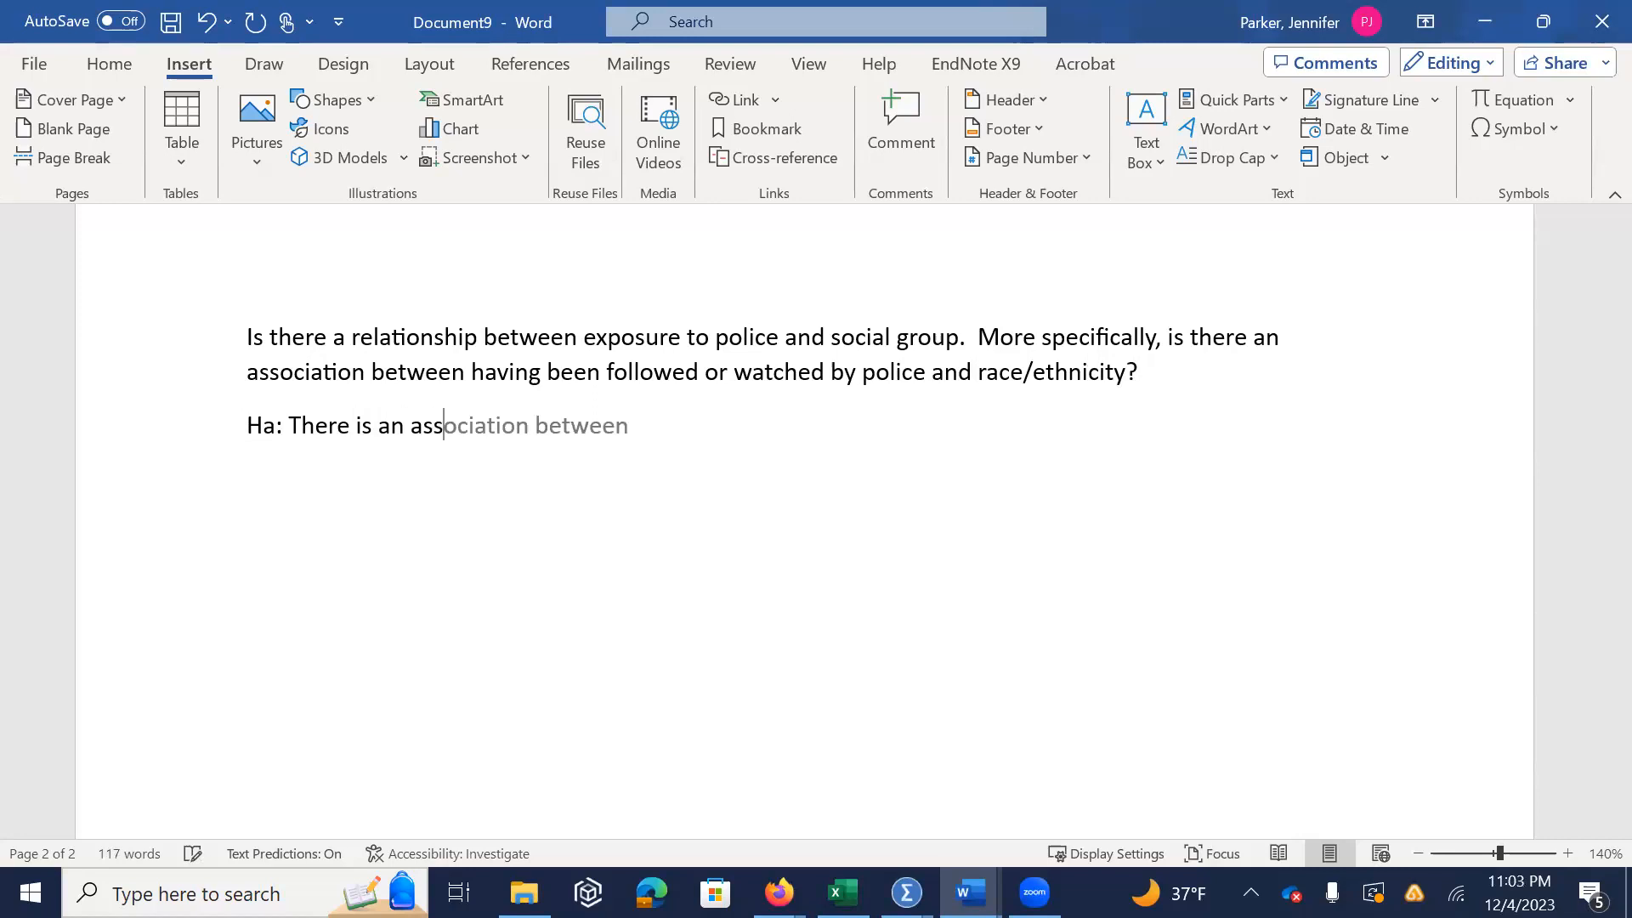
pyautogui.press('BackSpace')
pyautogui.press('BackSpace')
pyautogui.write('ciation between ')
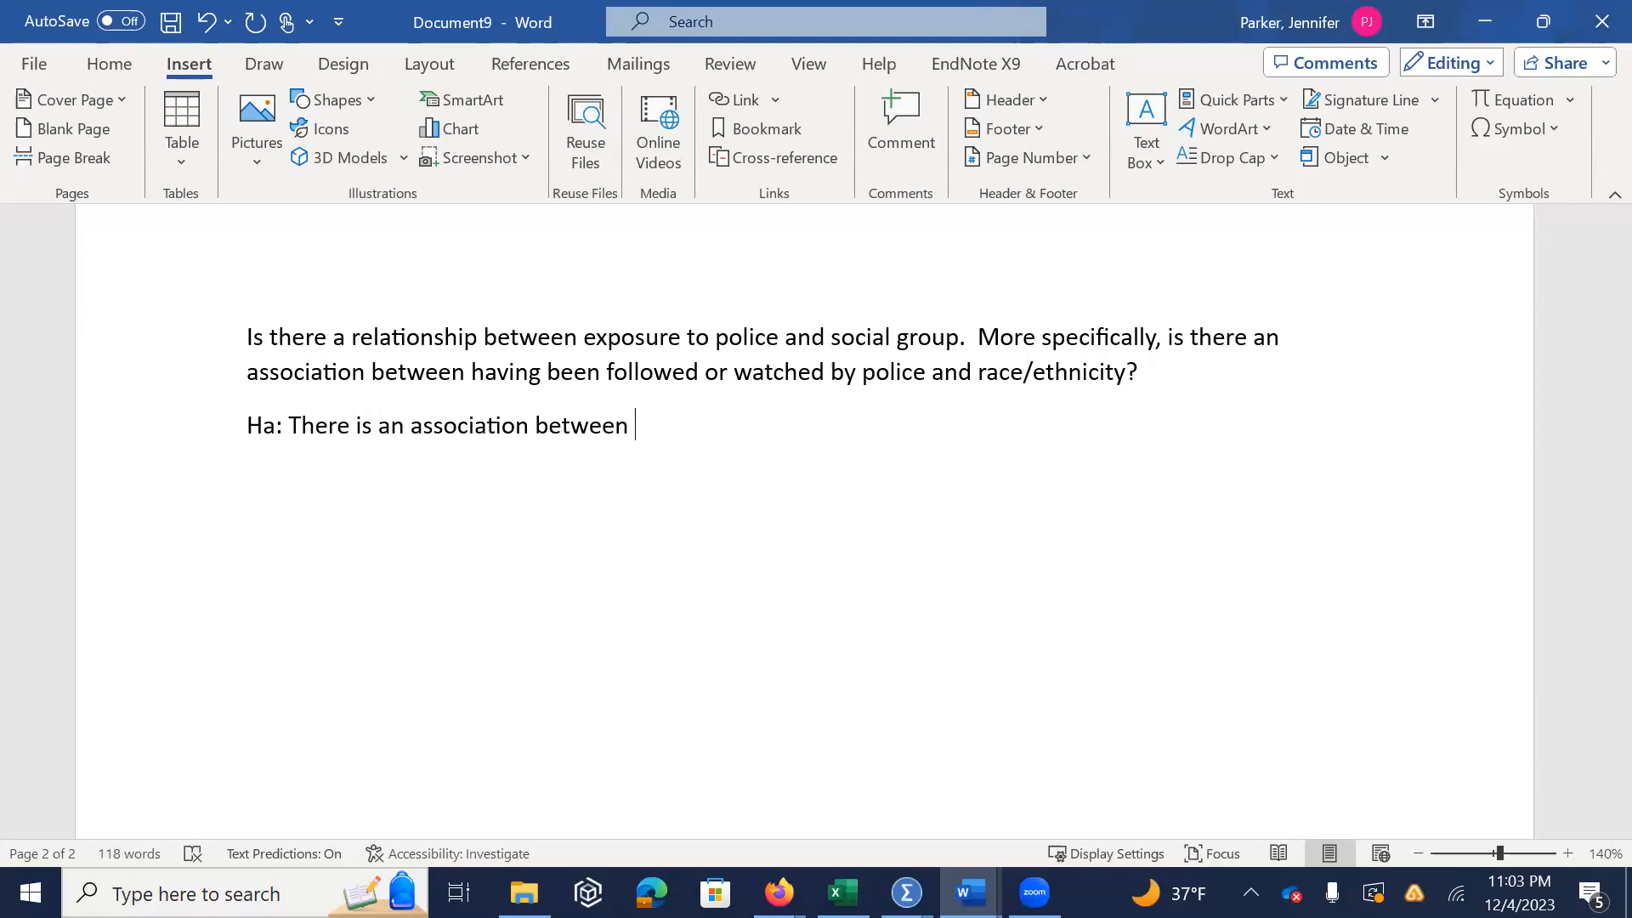
pyautogui.write('having been fol')
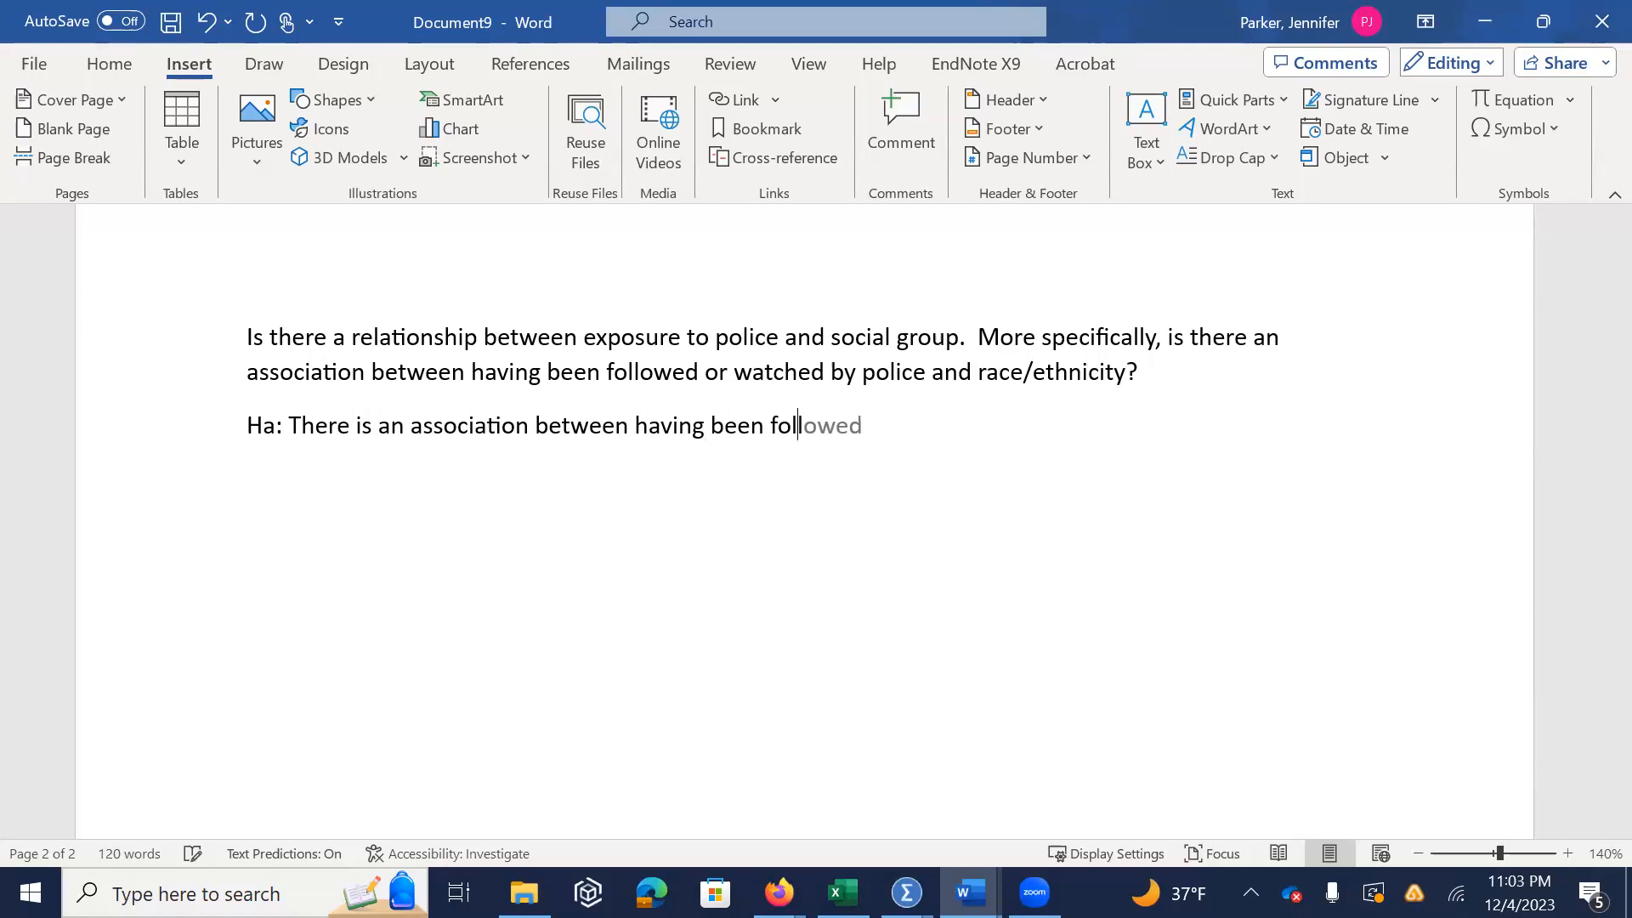
pyautogui.write('lowed for watche')
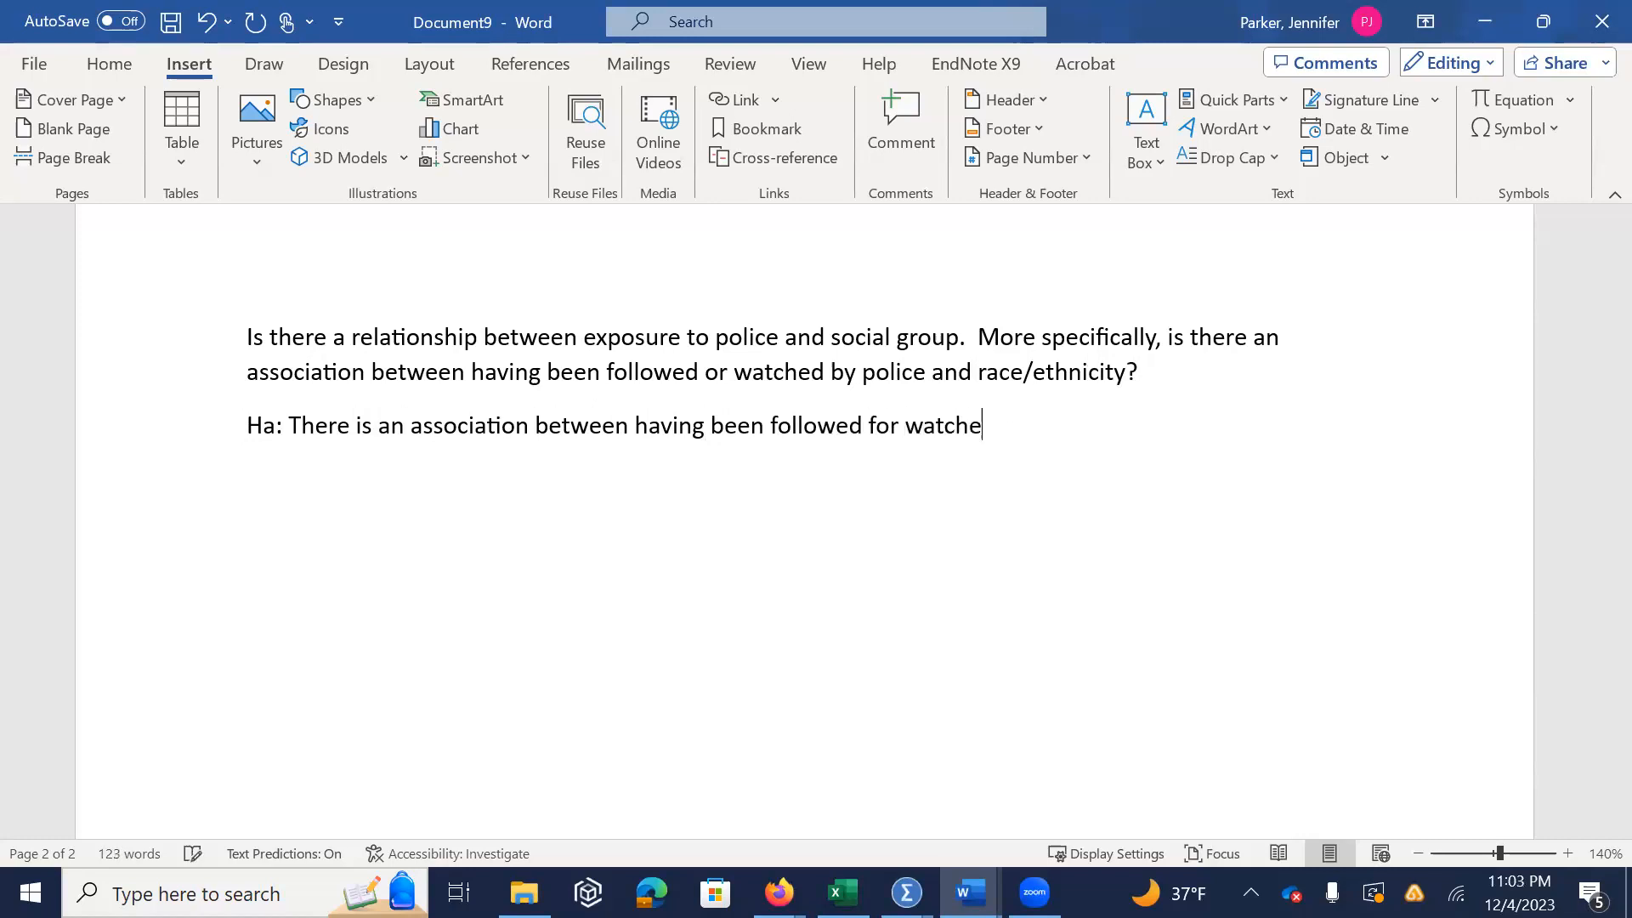
pyautogui.write('d by police a')
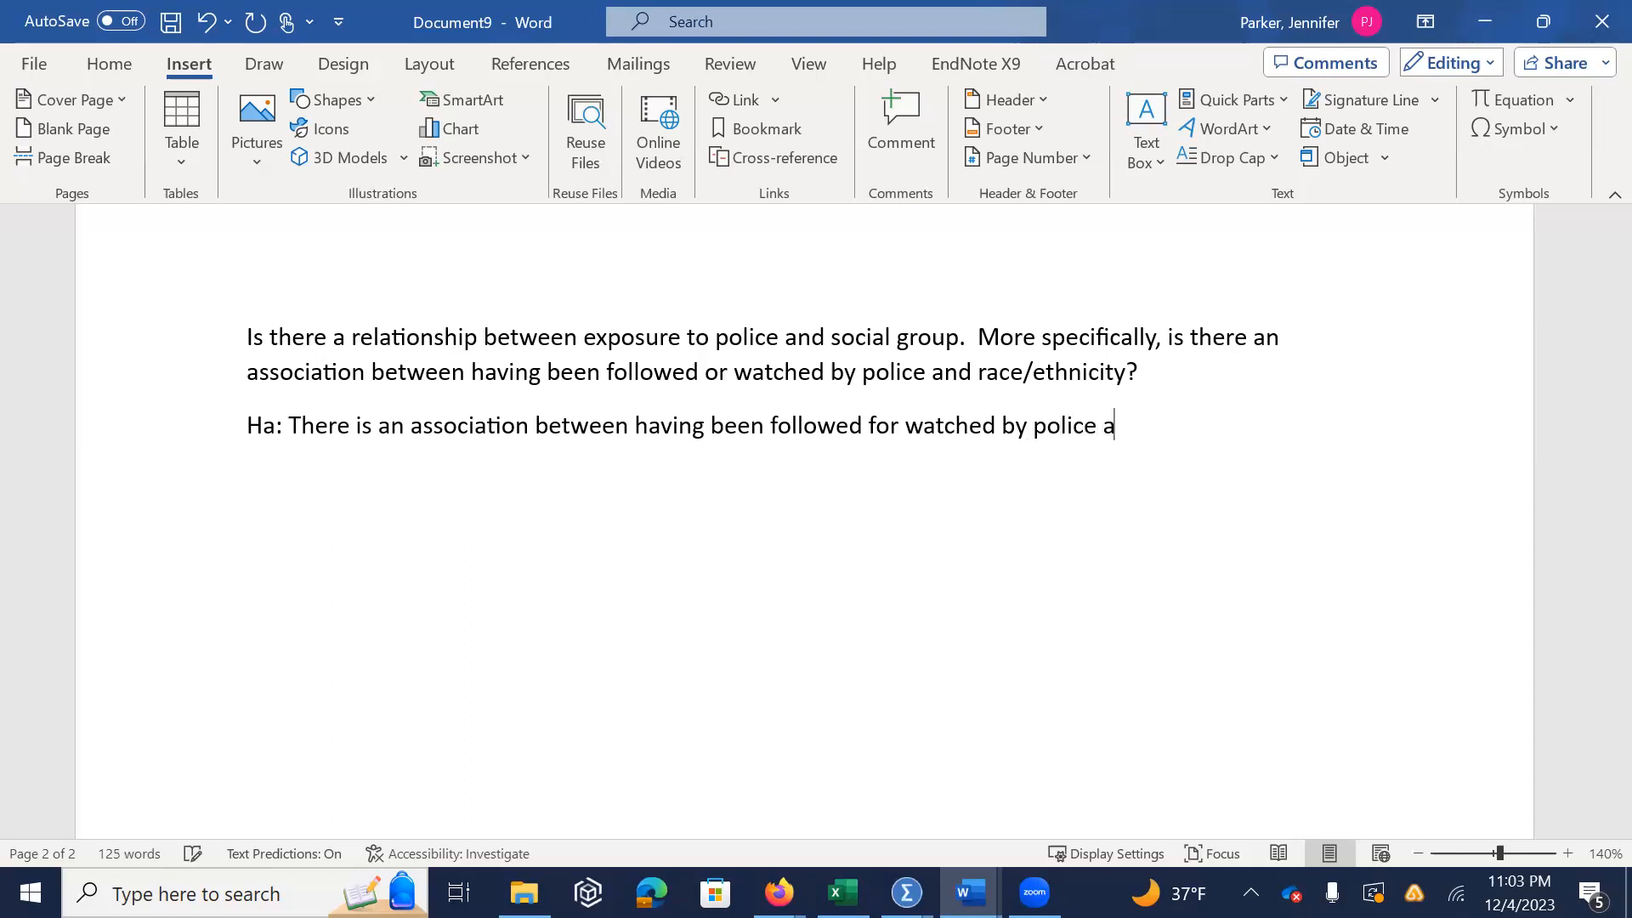
pyautogui.write('nd race/ethnicity.')
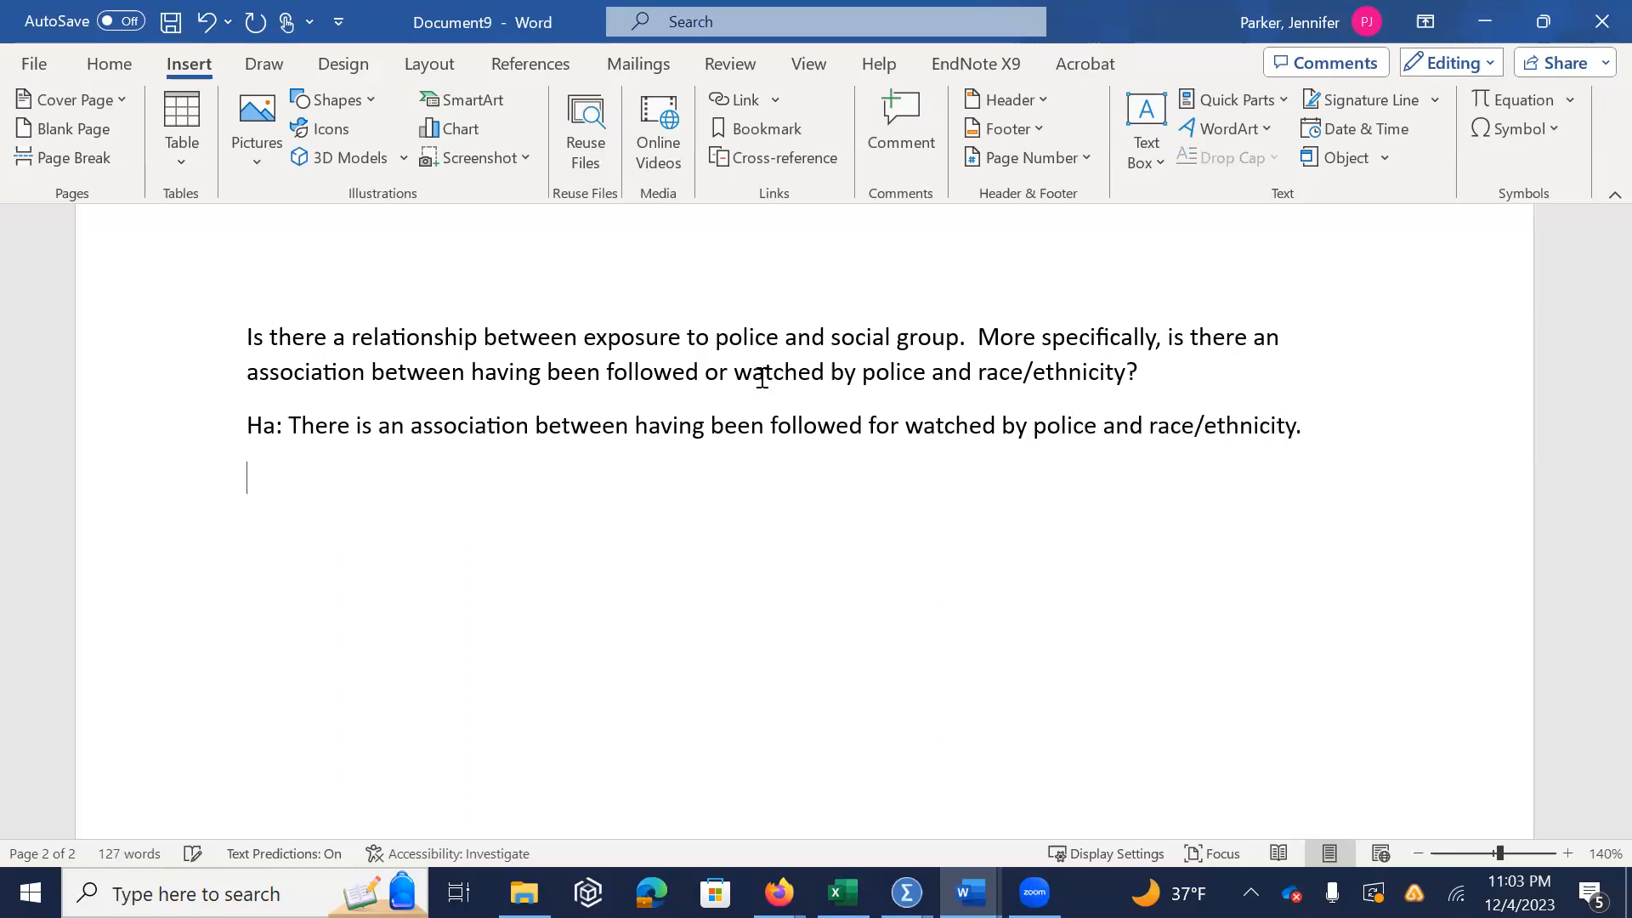
# Add the line "Ho: There is no association between having been followed or watched by police and race/ethnicity." below the Ha line
pyautogui.write('Ho: ')
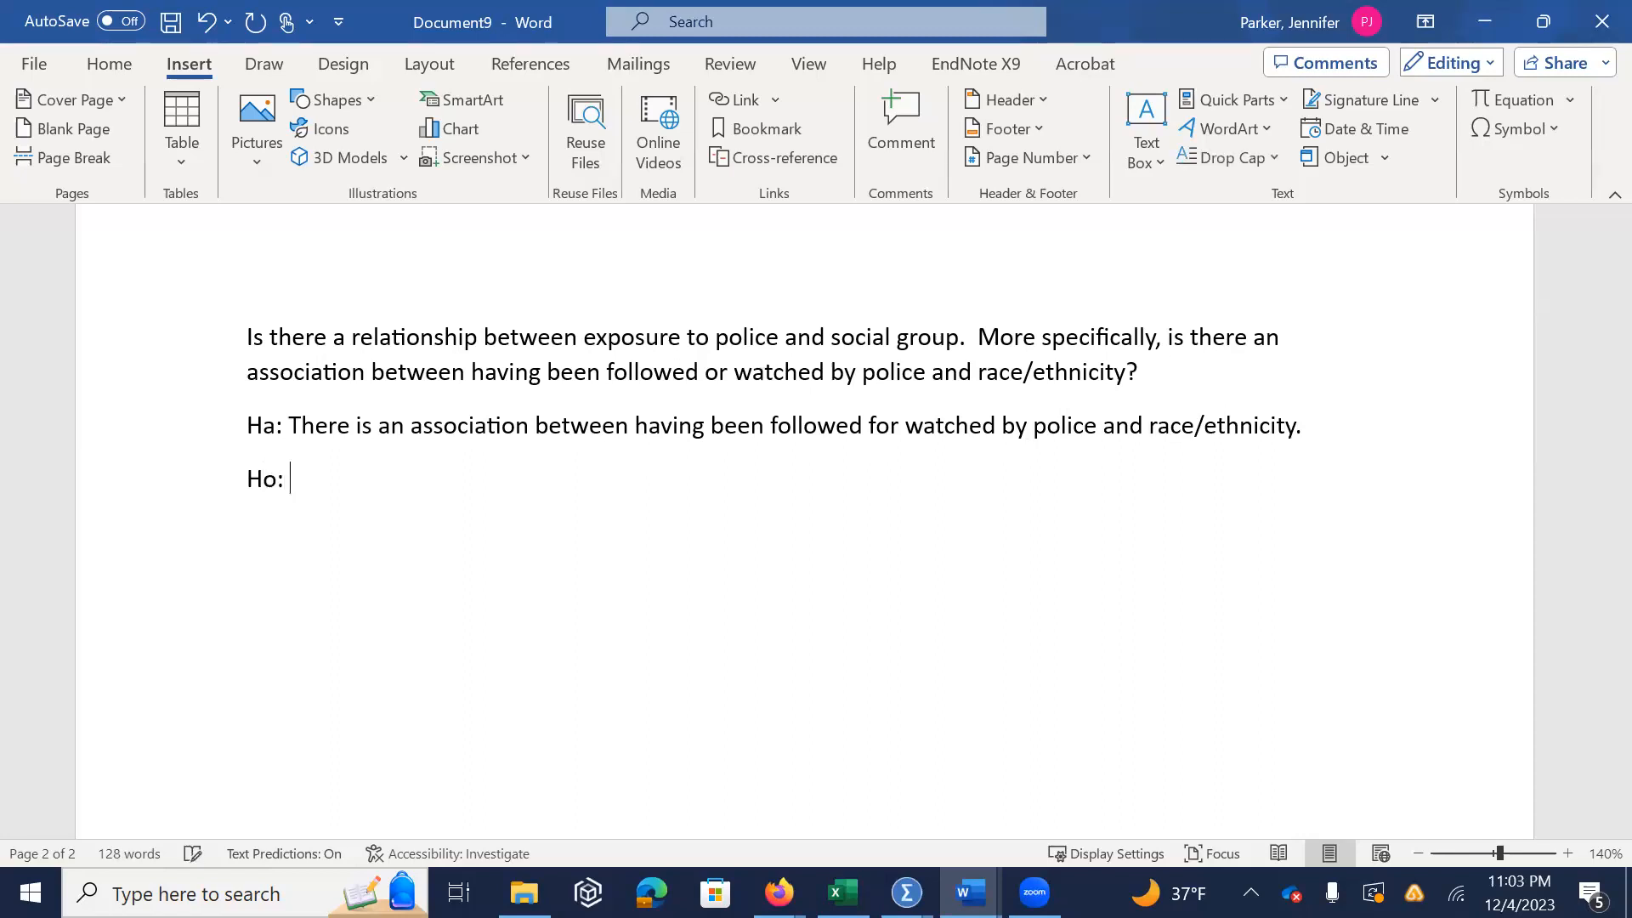
pyautogui.write('tThere is no')
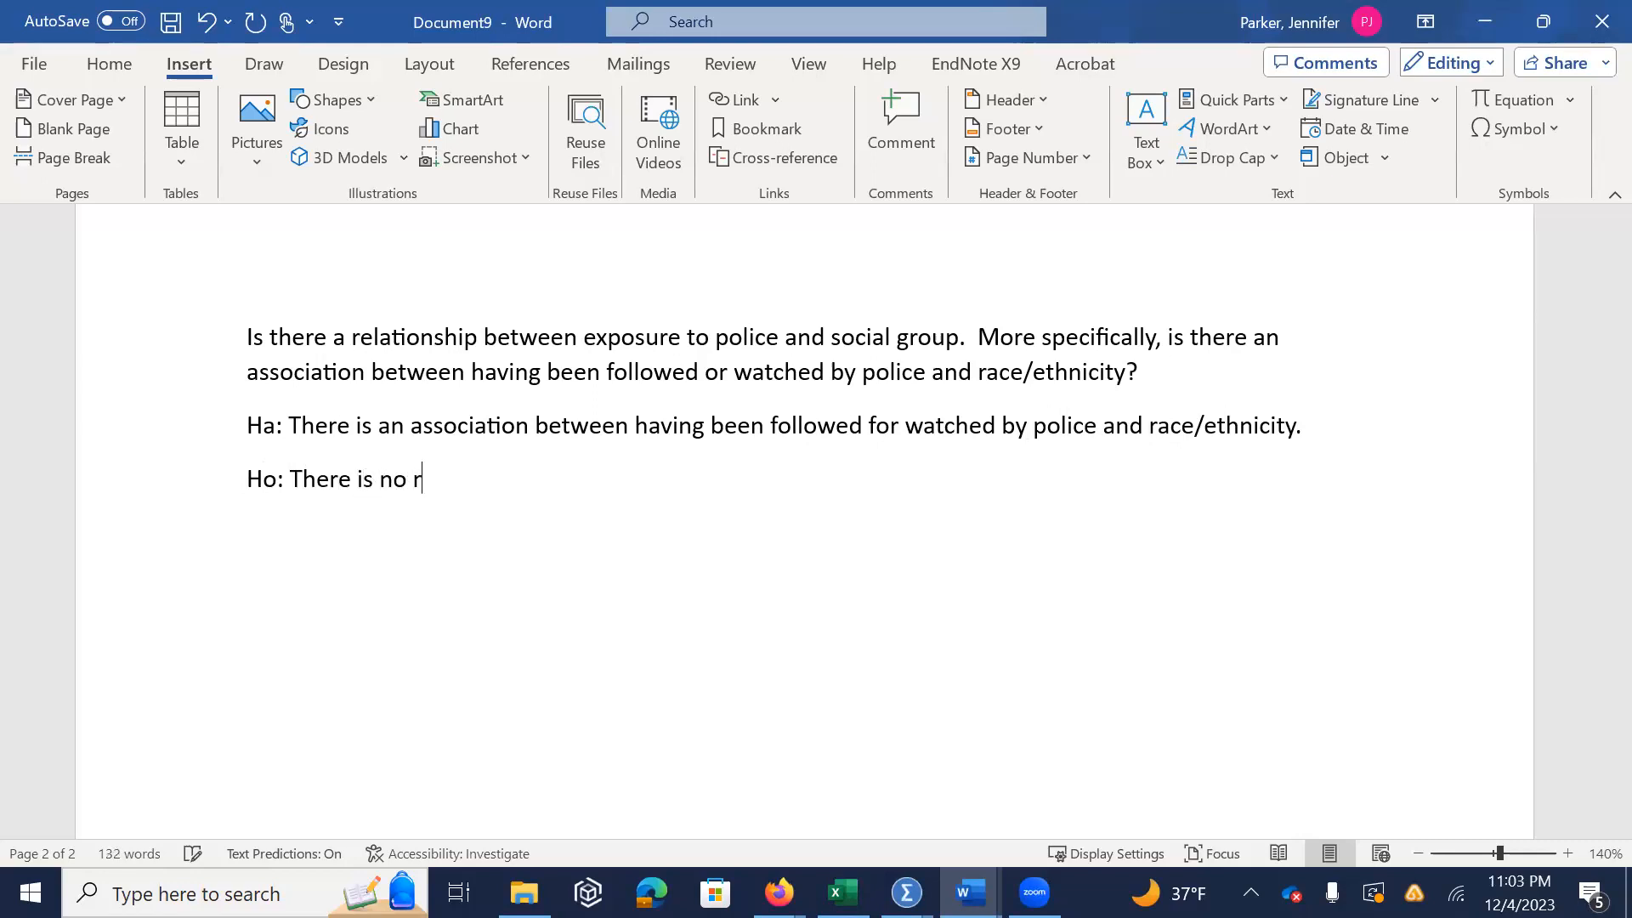
pyautogui.write(' association between having been')
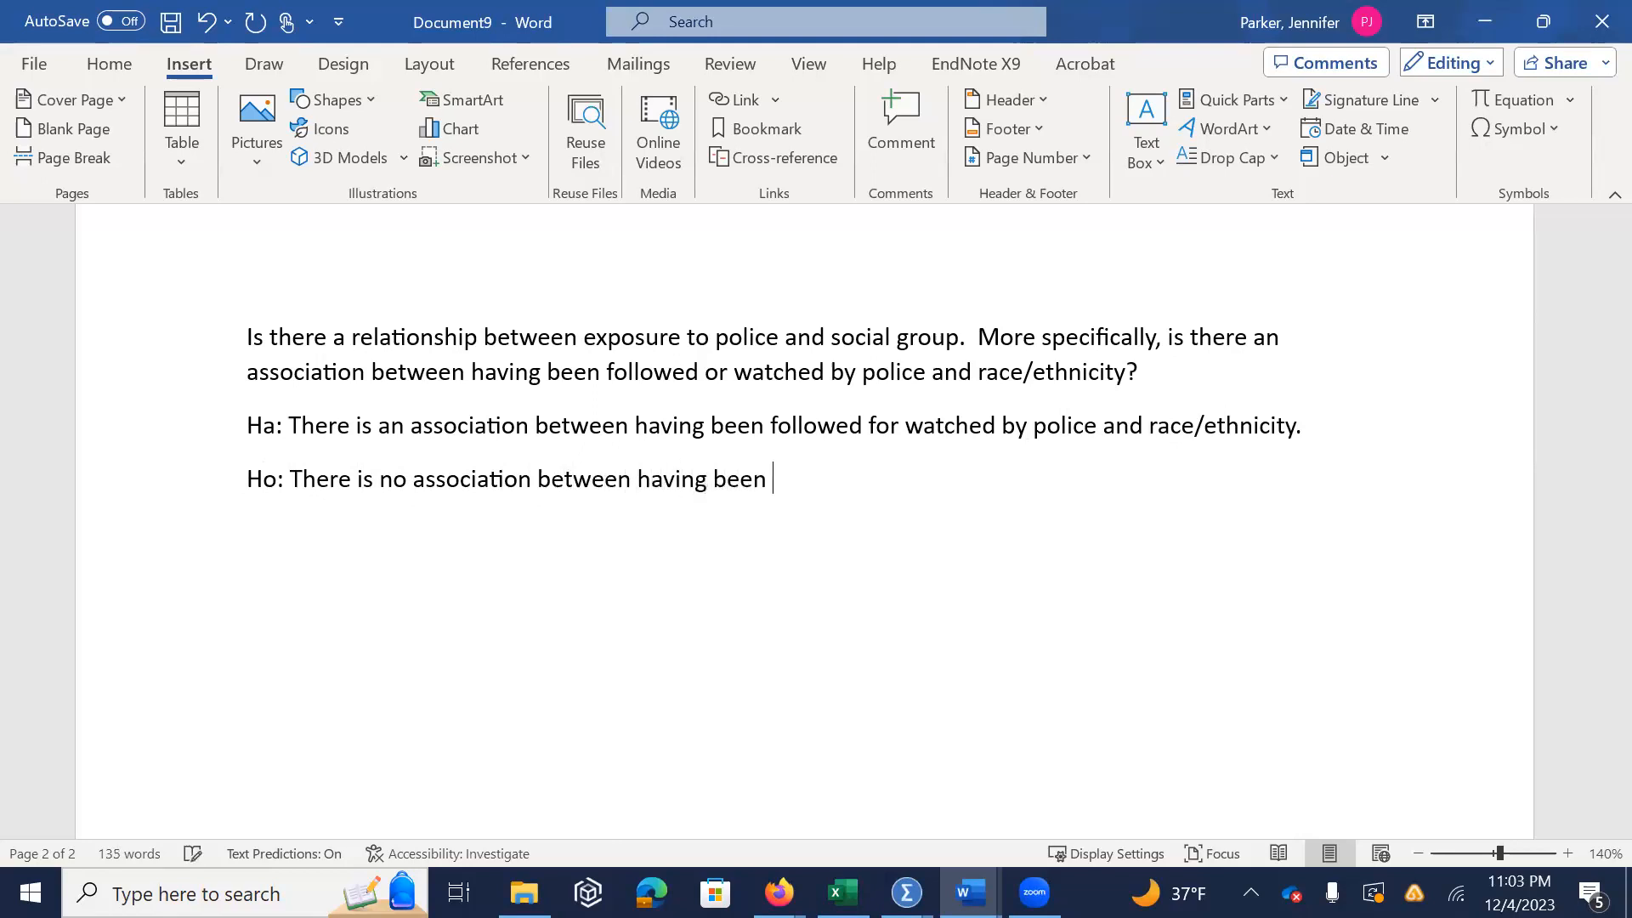
pyautogui.write(' followed or watched by police')
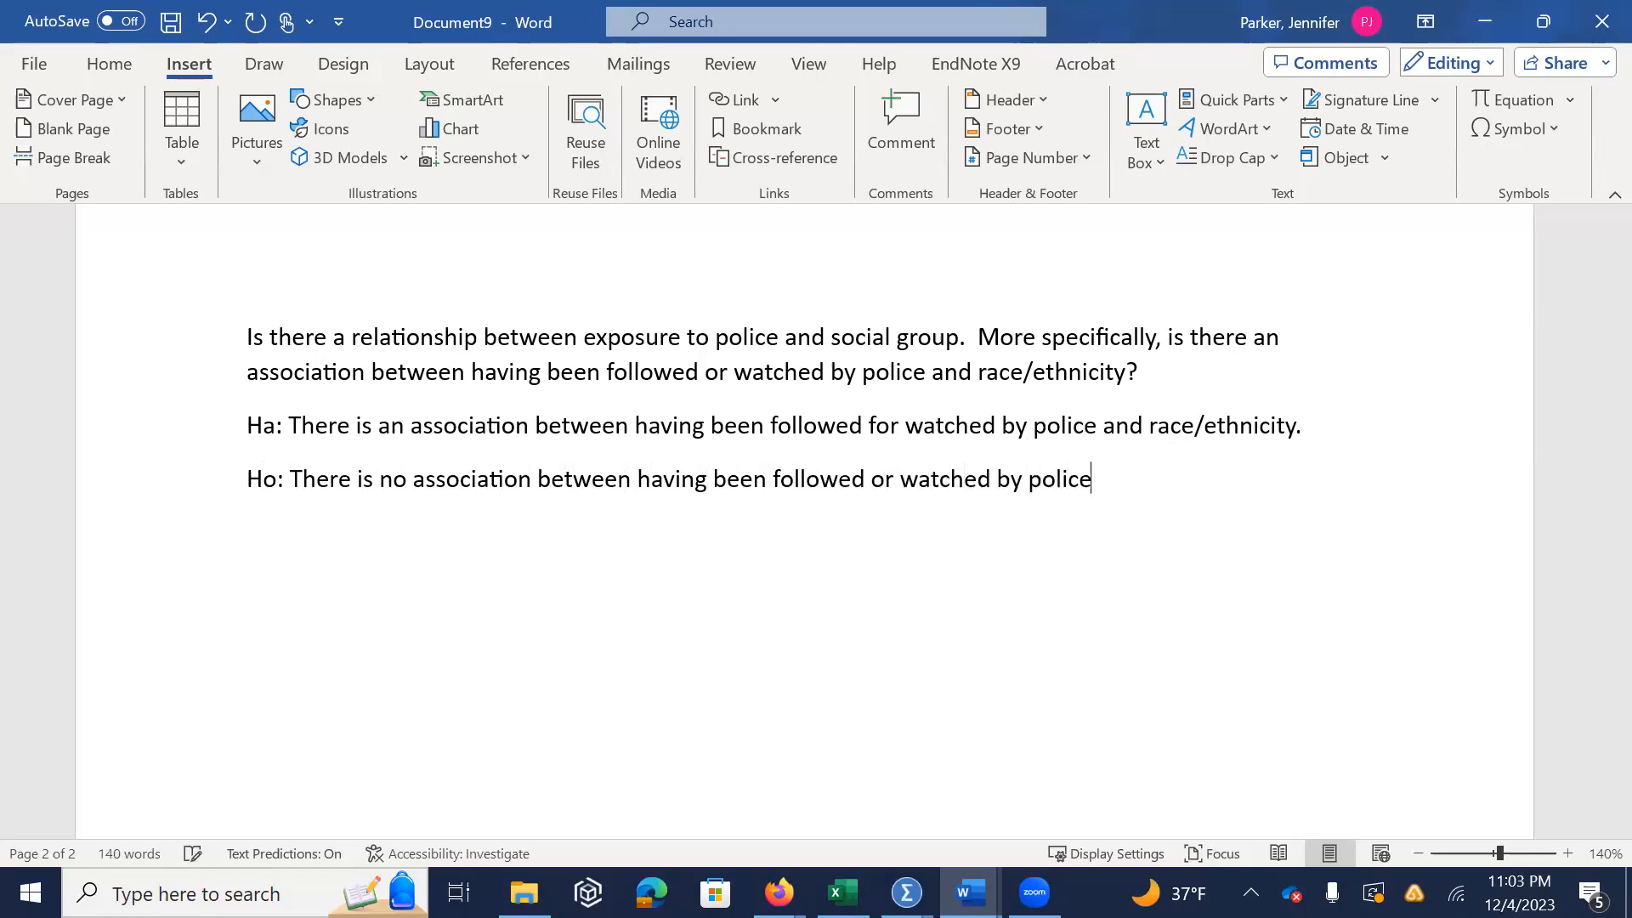
pyautogui.write(' and race/ethnicity.')
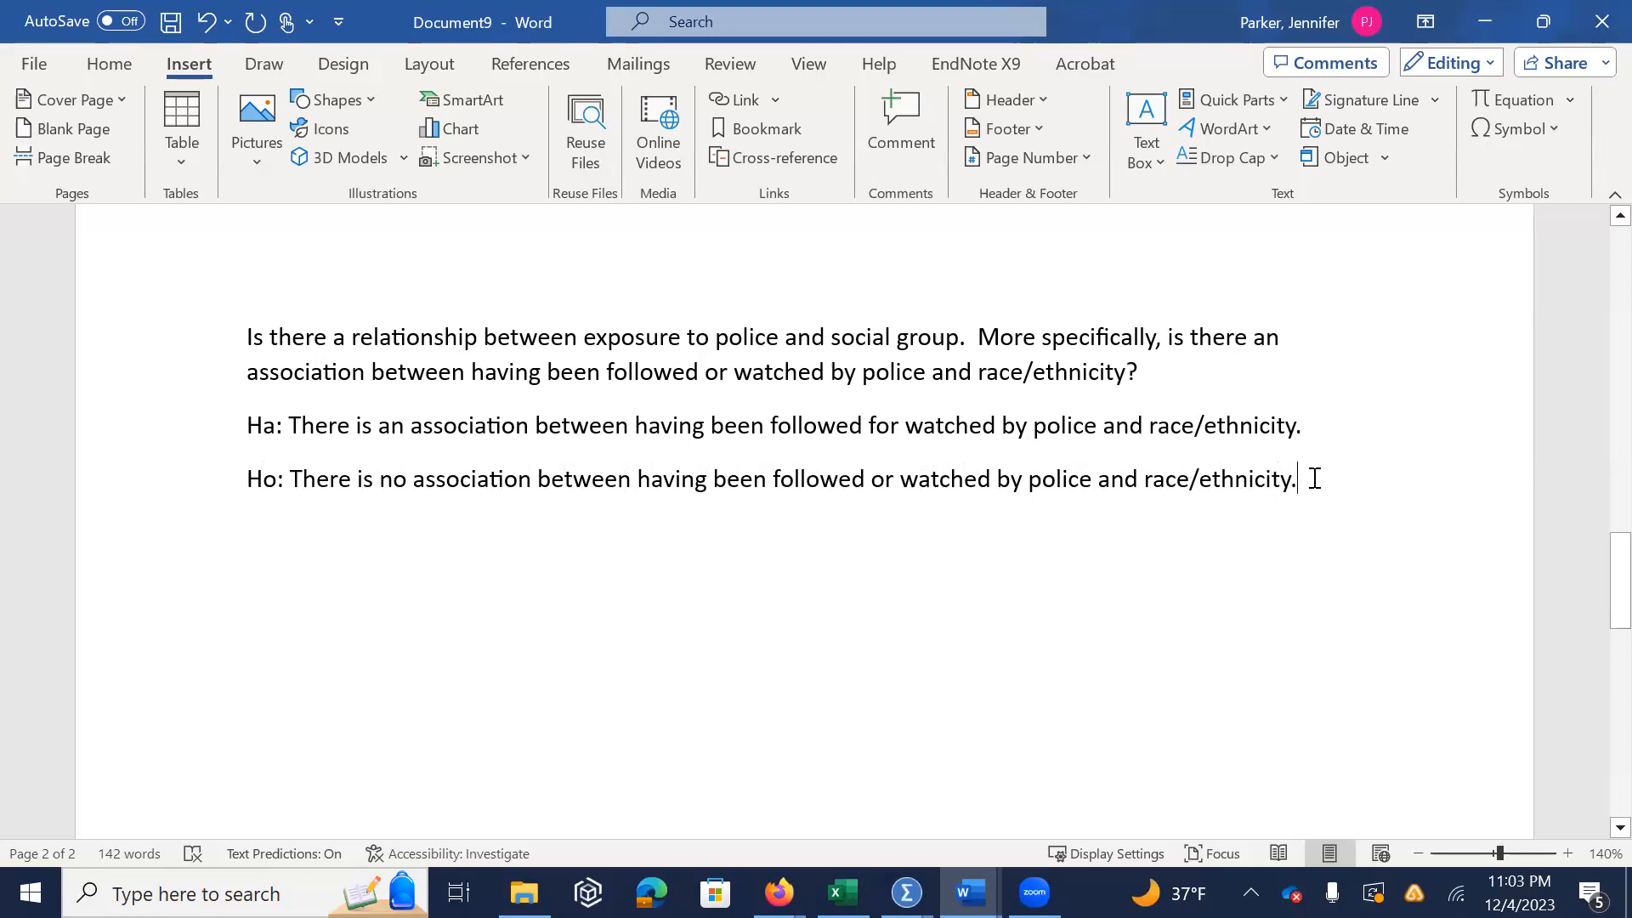
# Correct "for watched" to "or watched" in the Ha hypothesis
pyautogui.click(876, 425)
pyautogui.press('BackSpace')
pyautogui.click(1358, 450)
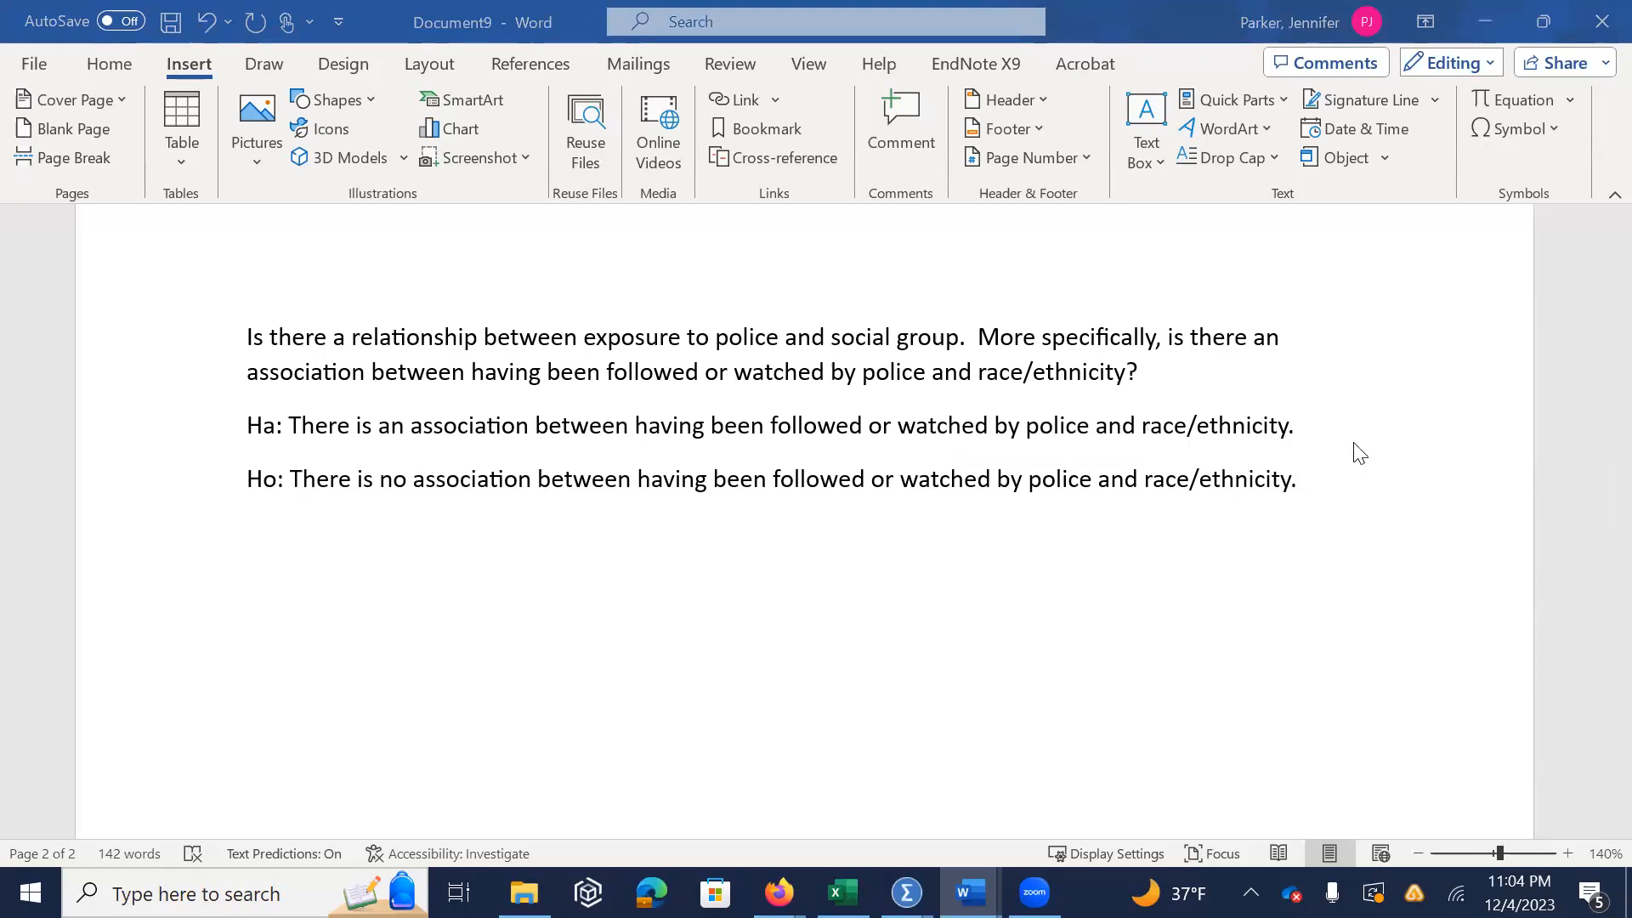
# State the significance level as "α=.05" on a new line below the Ho hypothesis, using the inserted alpha symbol
pyautogui.click(1315, 480)
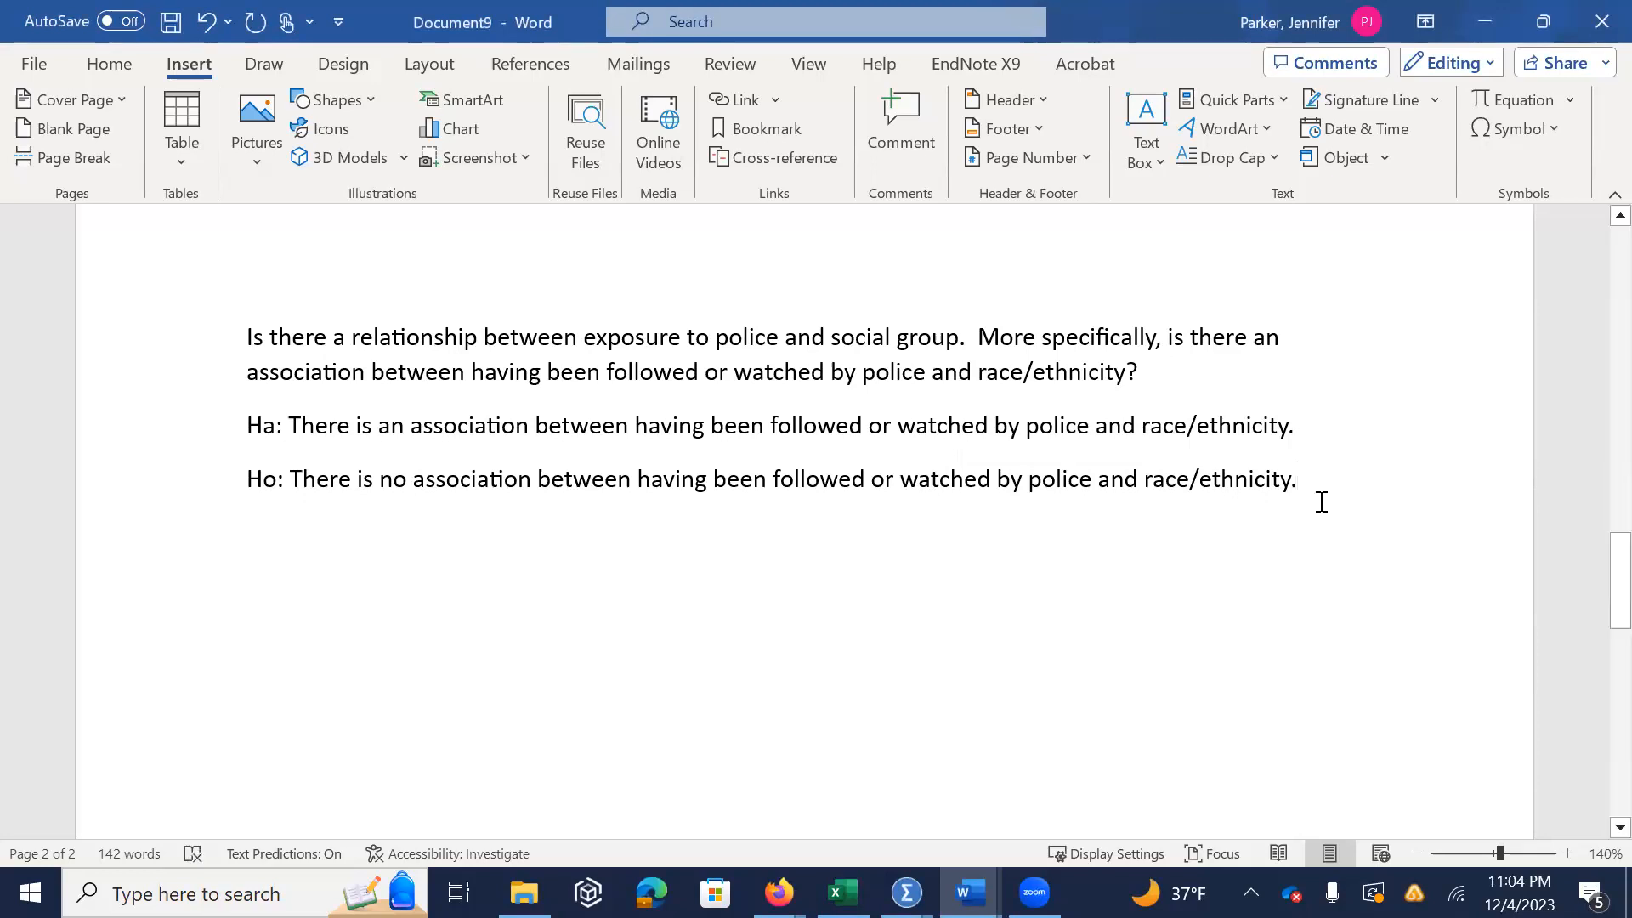
pyautogui.click(1322, 502)
pyautogui.press('Return')
pyautogui.click(1505, 129)
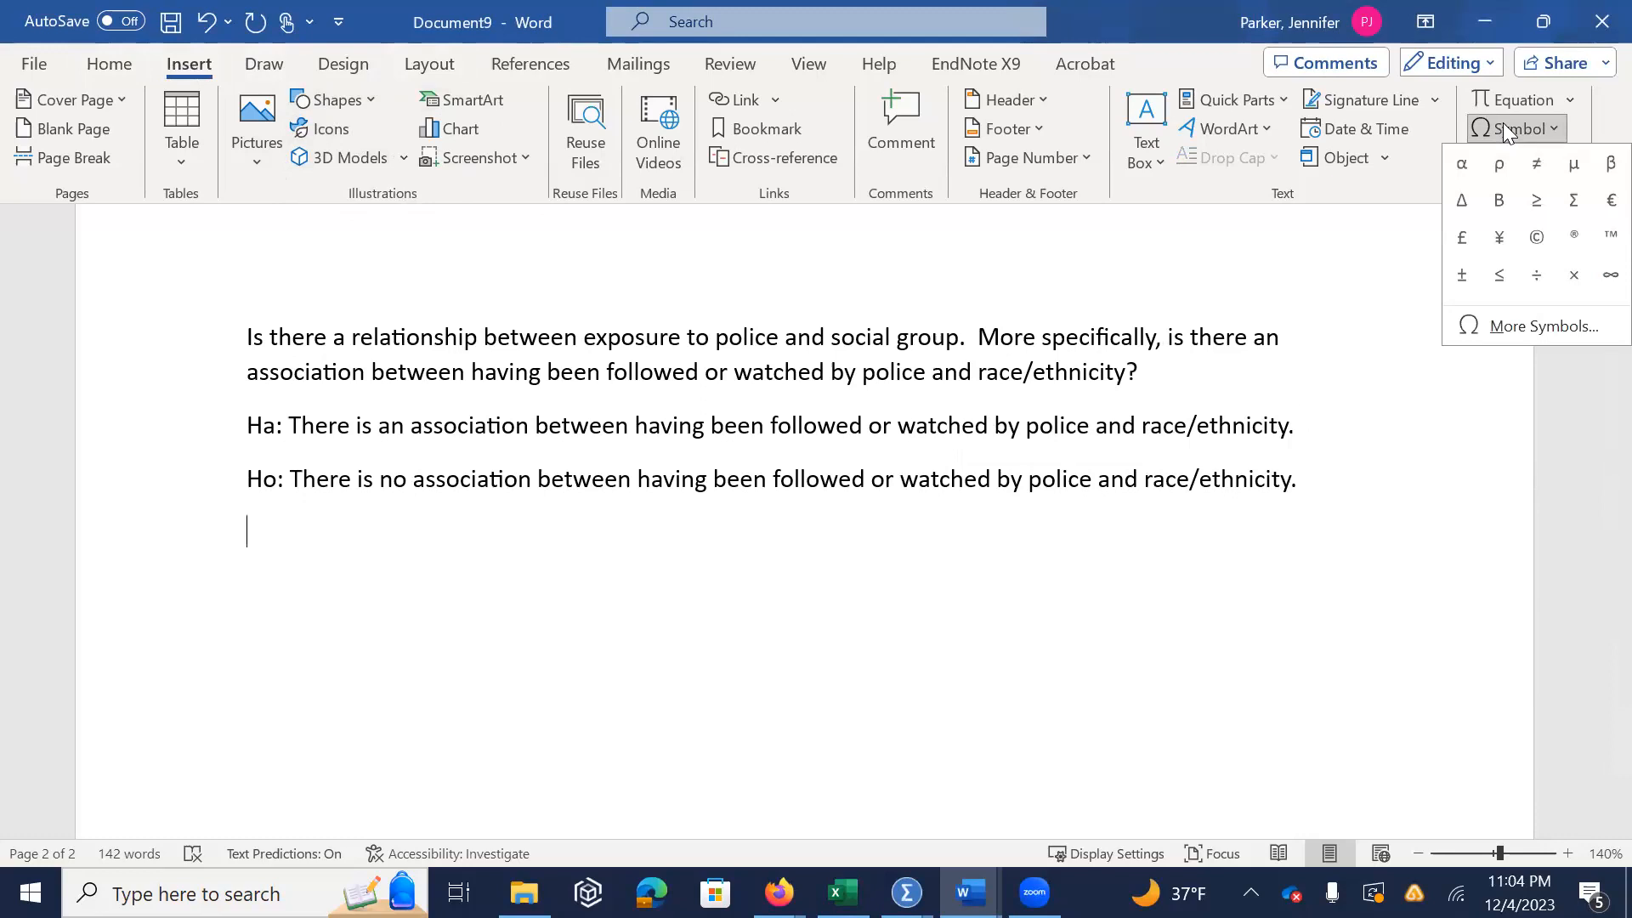
pyautogui.click(1462, 164)
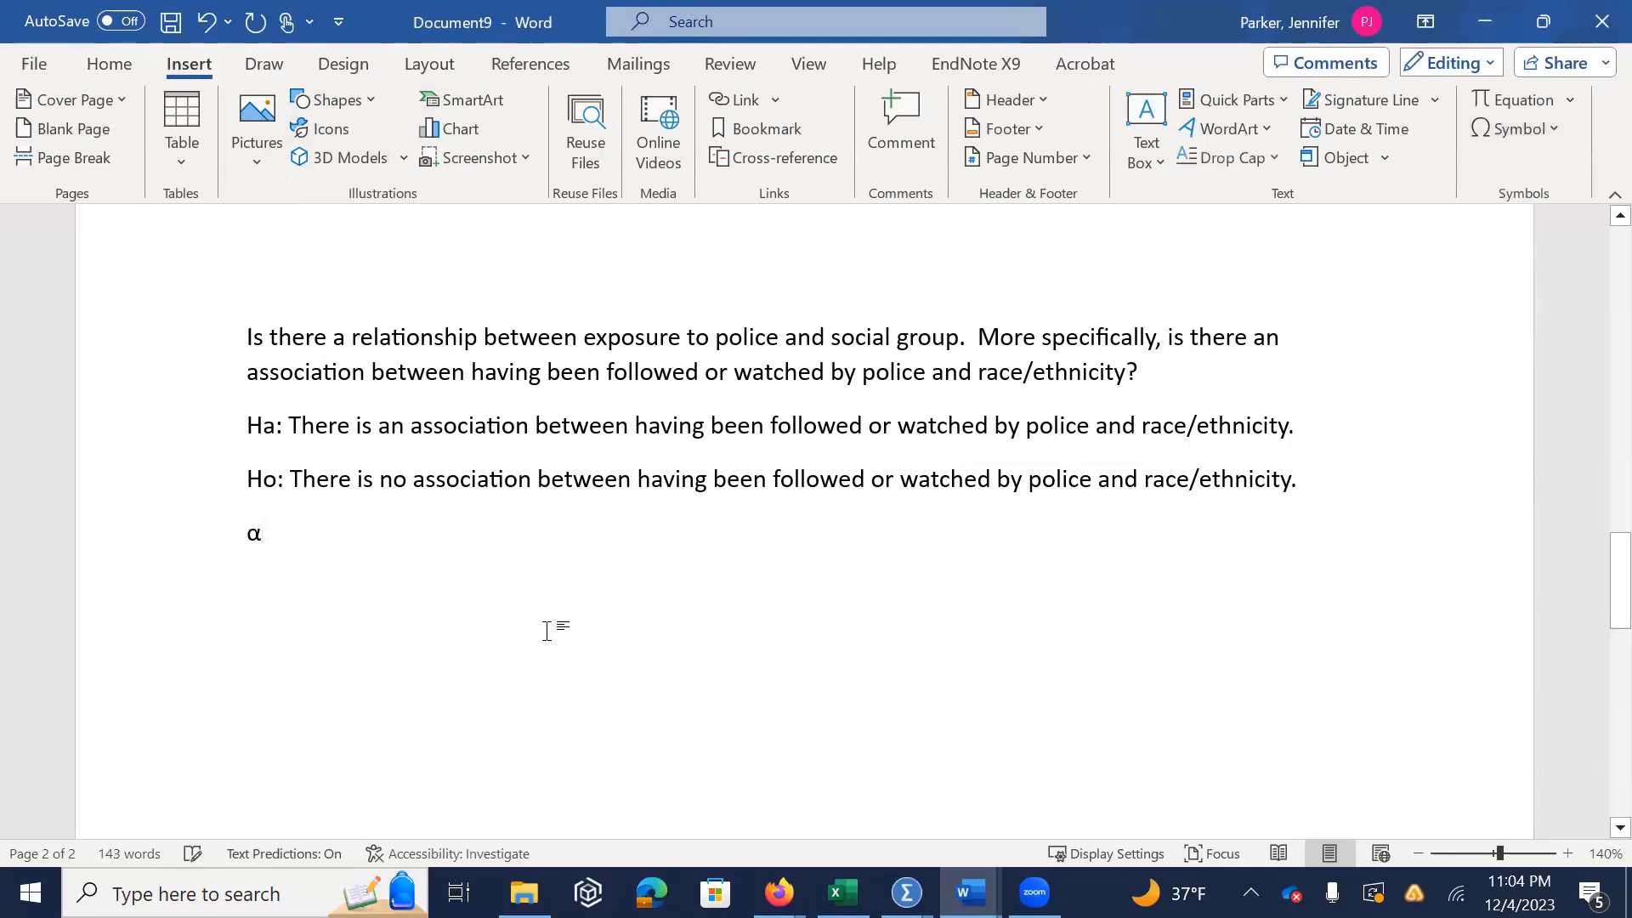
pyautogui.press('BackSpace')
pyautogui.write('A=')
pyautogui.click(207, 32)
pyautogui.write('.05')
pyautogui.press('Return')
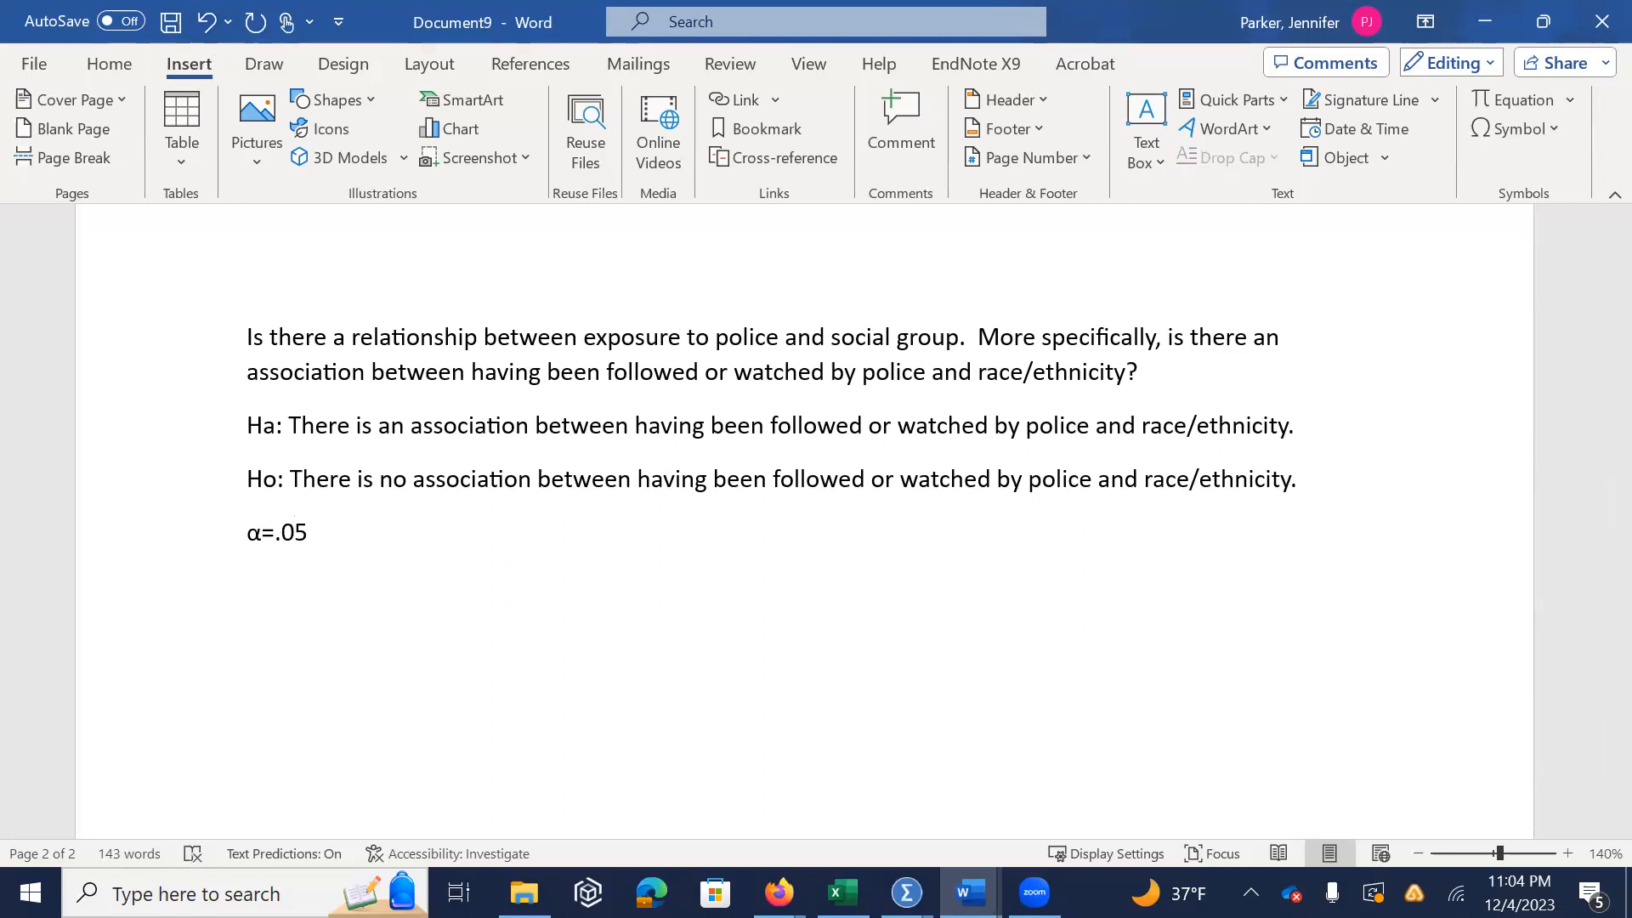
# Copy the Case Processing Summary table from the SPSS output and paste it as a picture below the α=.05 line in Word
pyautogui.hotkey('alt', 'Tab')
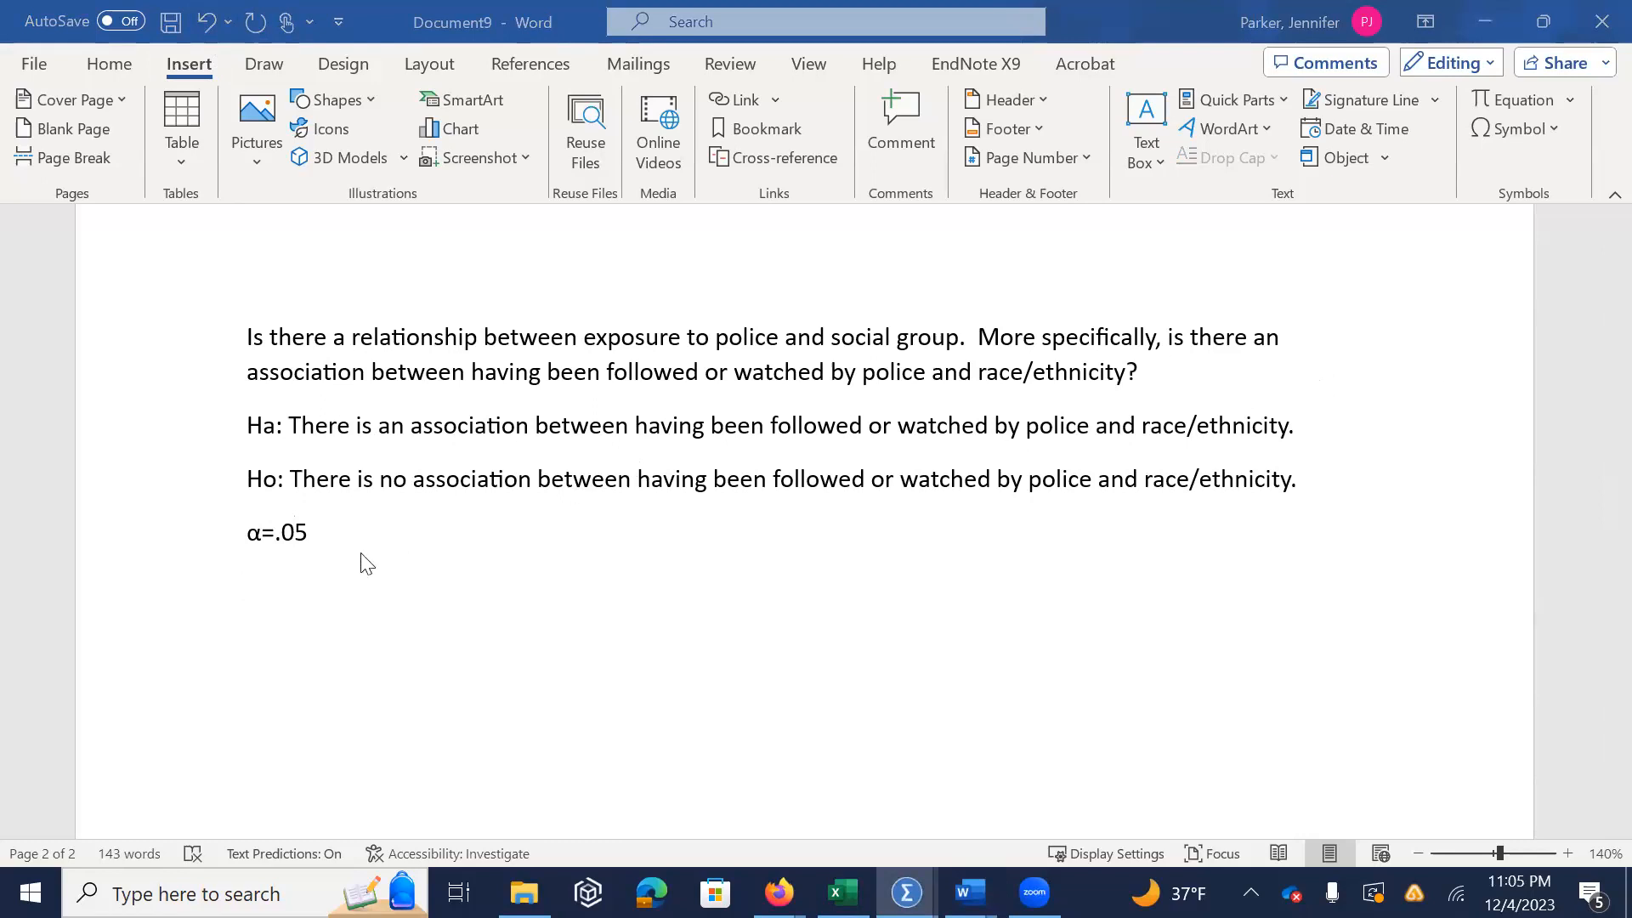
pyautogui.click(264, 597)
pyautogui.rightClick(265, 598)
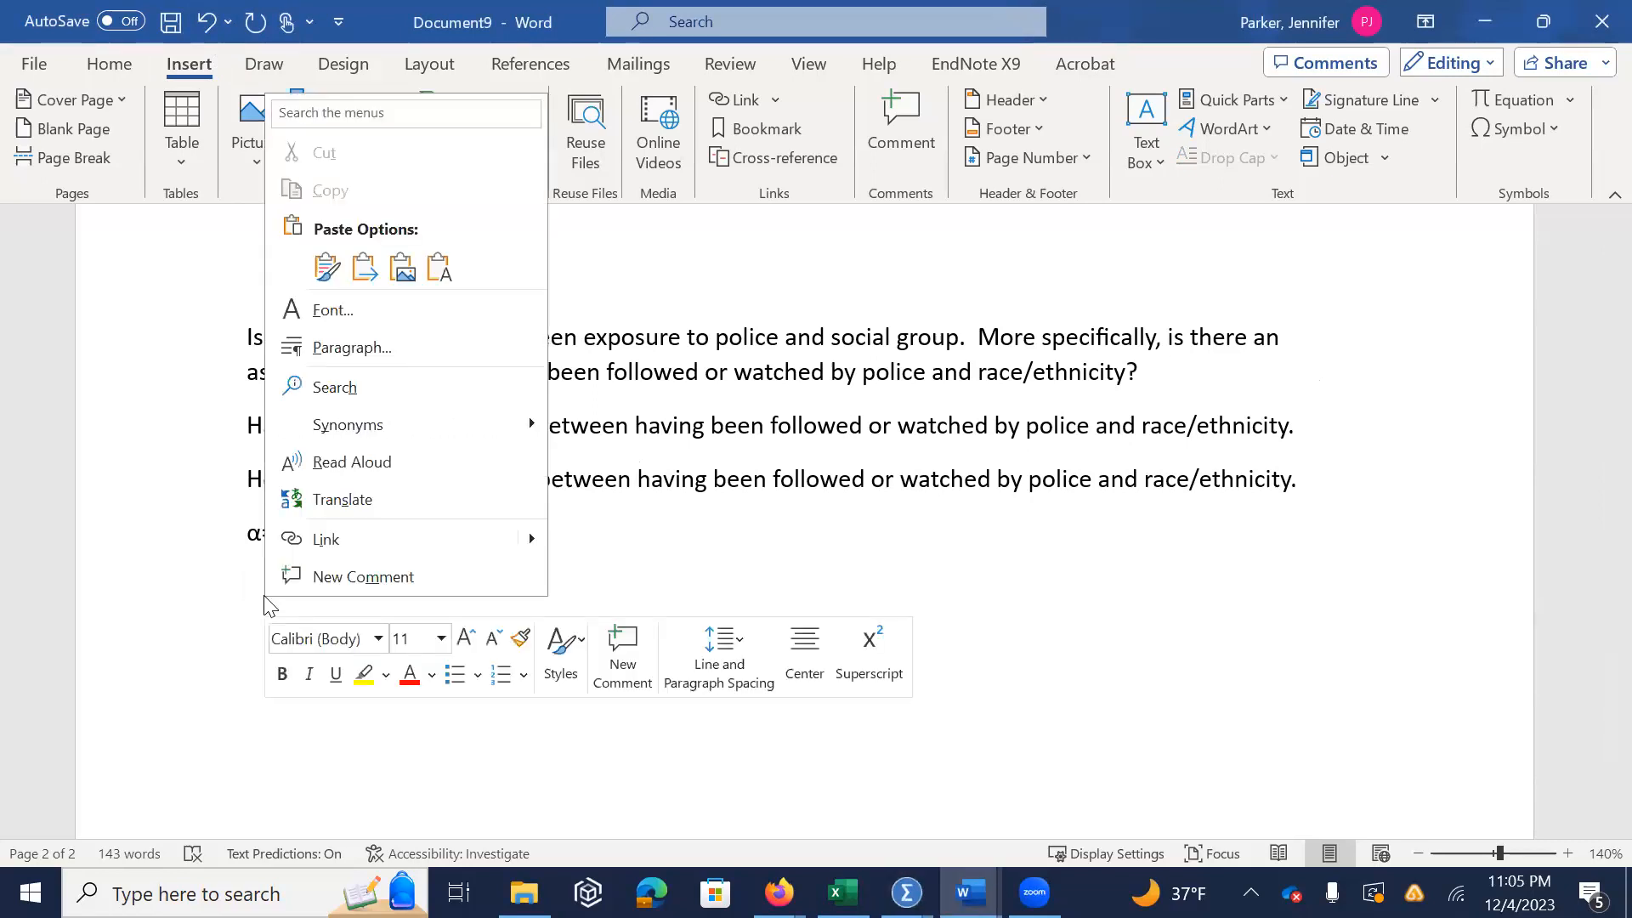
pyautogui.click(399, 268)
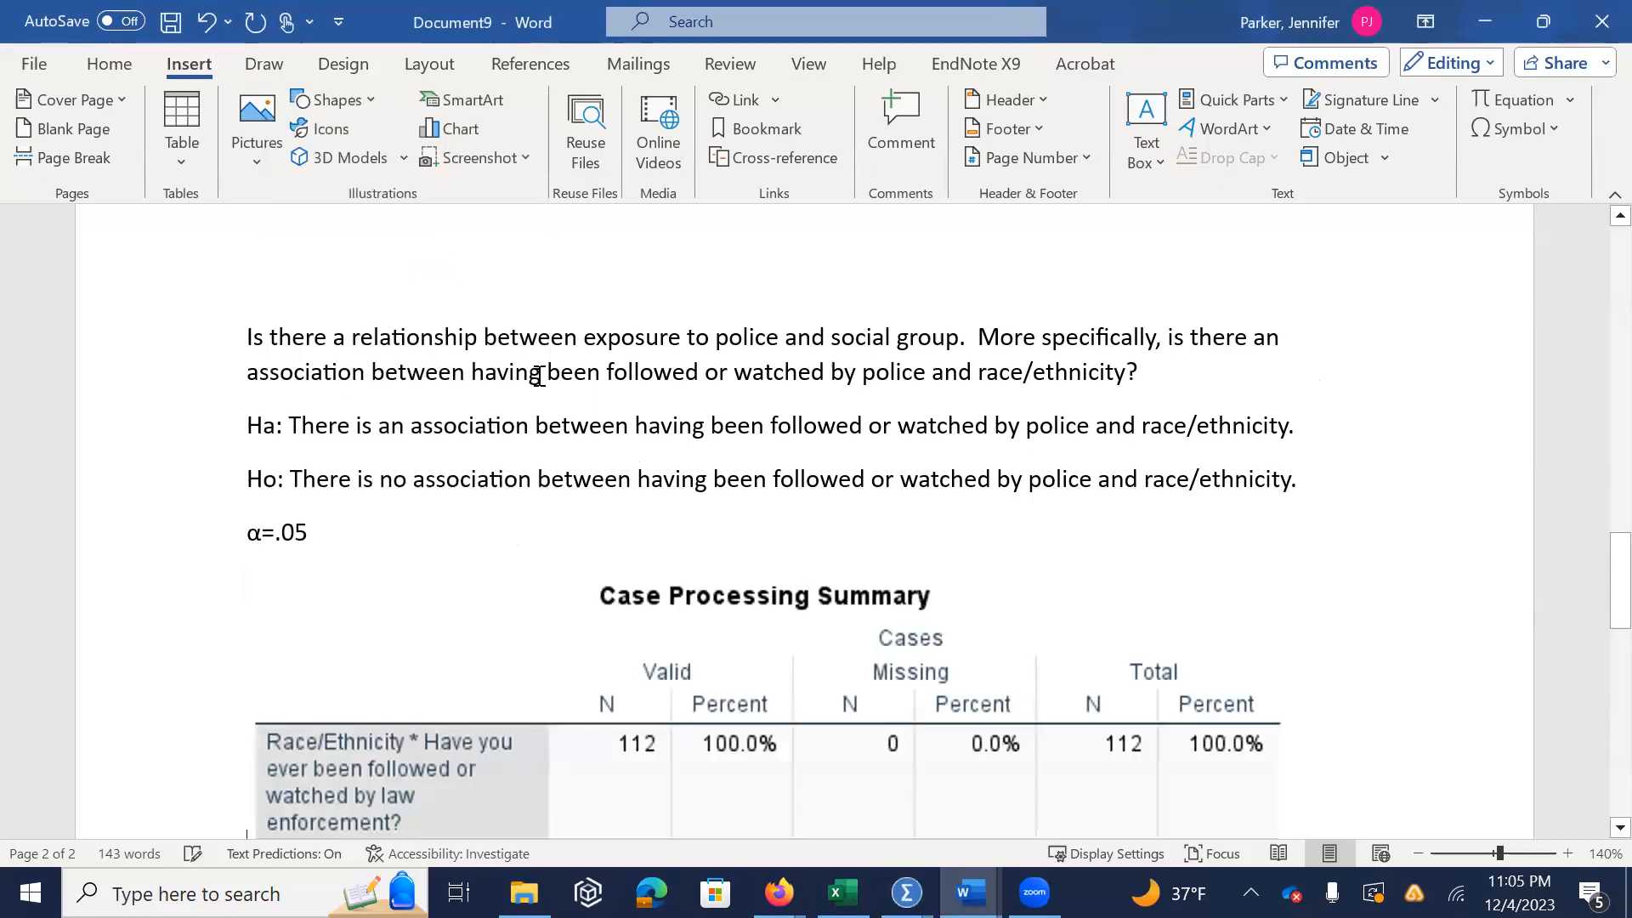
# Shrink the Case Processing Summary picture to about 80% of its size and start a new line below it
pyautogui.click(435, 633)
pyautogui.moveTo(255, 574); pyautogui.dragTo(476, 667)
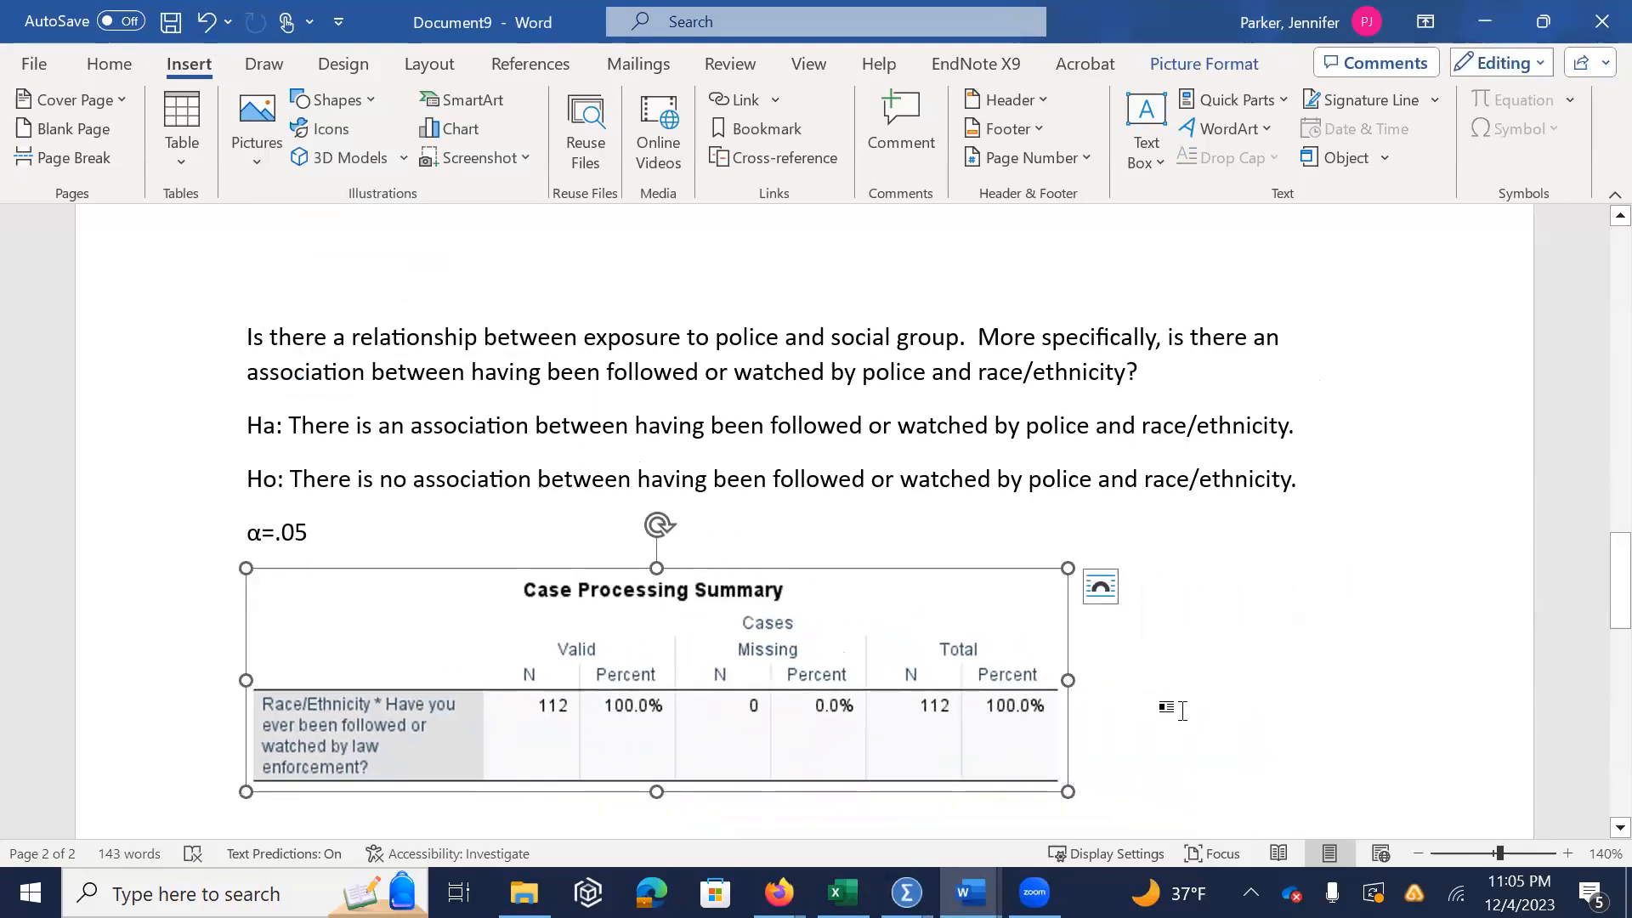
pyautogui.click(1174, 709)
pyautogui.moveTo(1619, 593); pyautogui.dragTo(1618, 631)
pyautogui.press('Return')
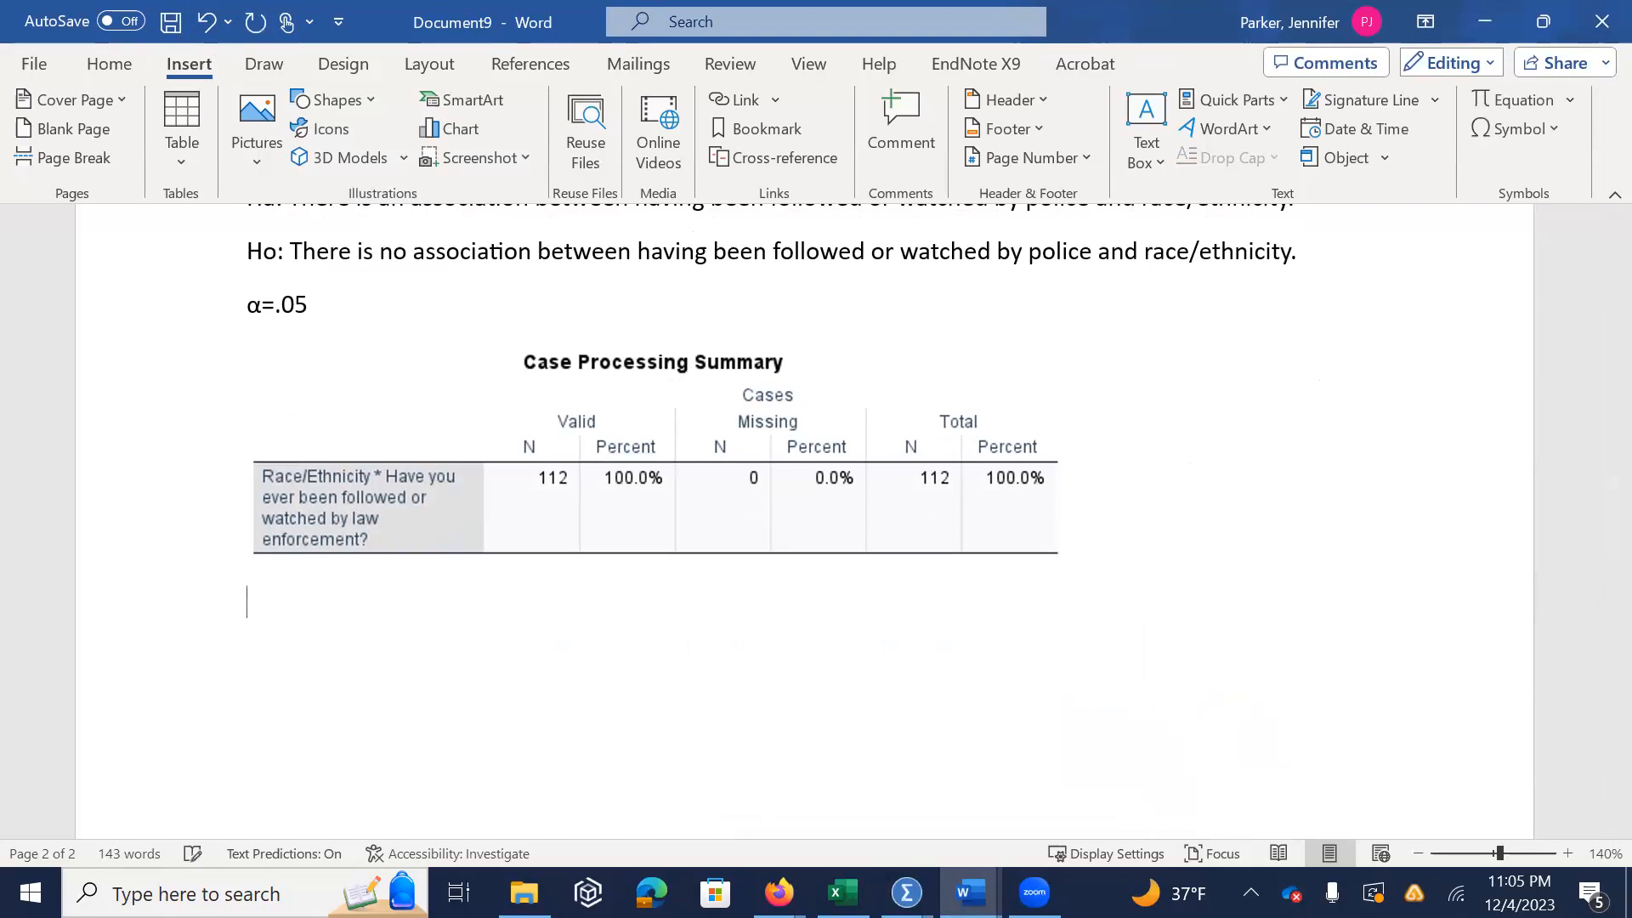
# Copy the Race/Ethnicity crosstabulation from the SPSS output and paste it as a picture below the Case Processing Summary in Word
pyautogui.click(907, 893)
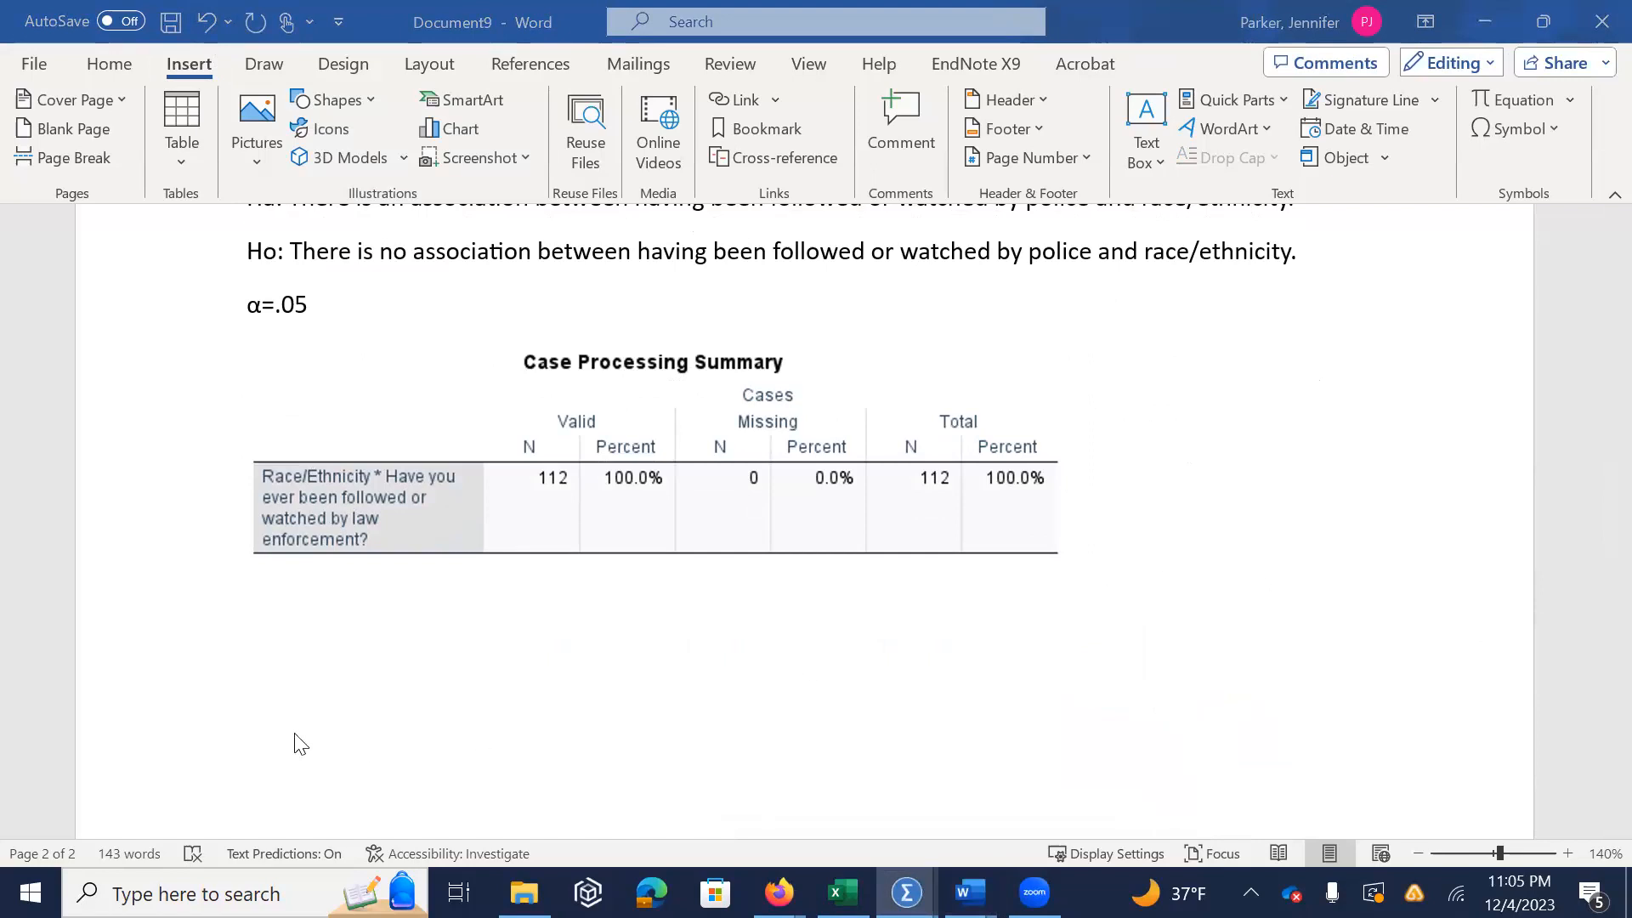
pyautogui.click(261, 641)
pyautogui.rightClick(263, 636)
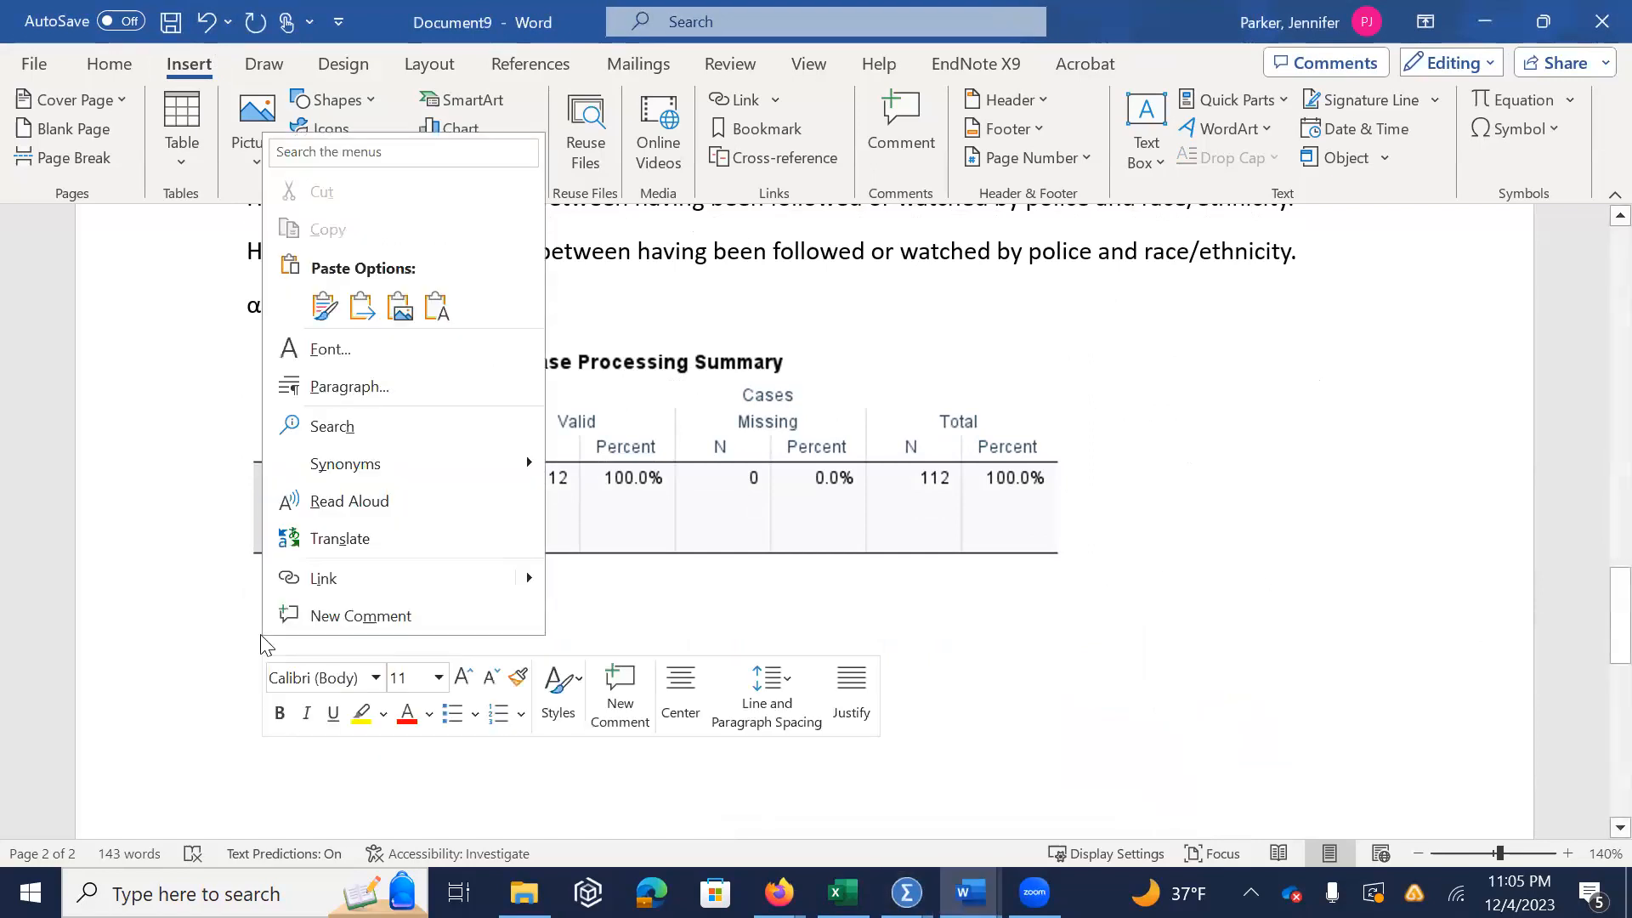
pyautogui.click(398, 311)
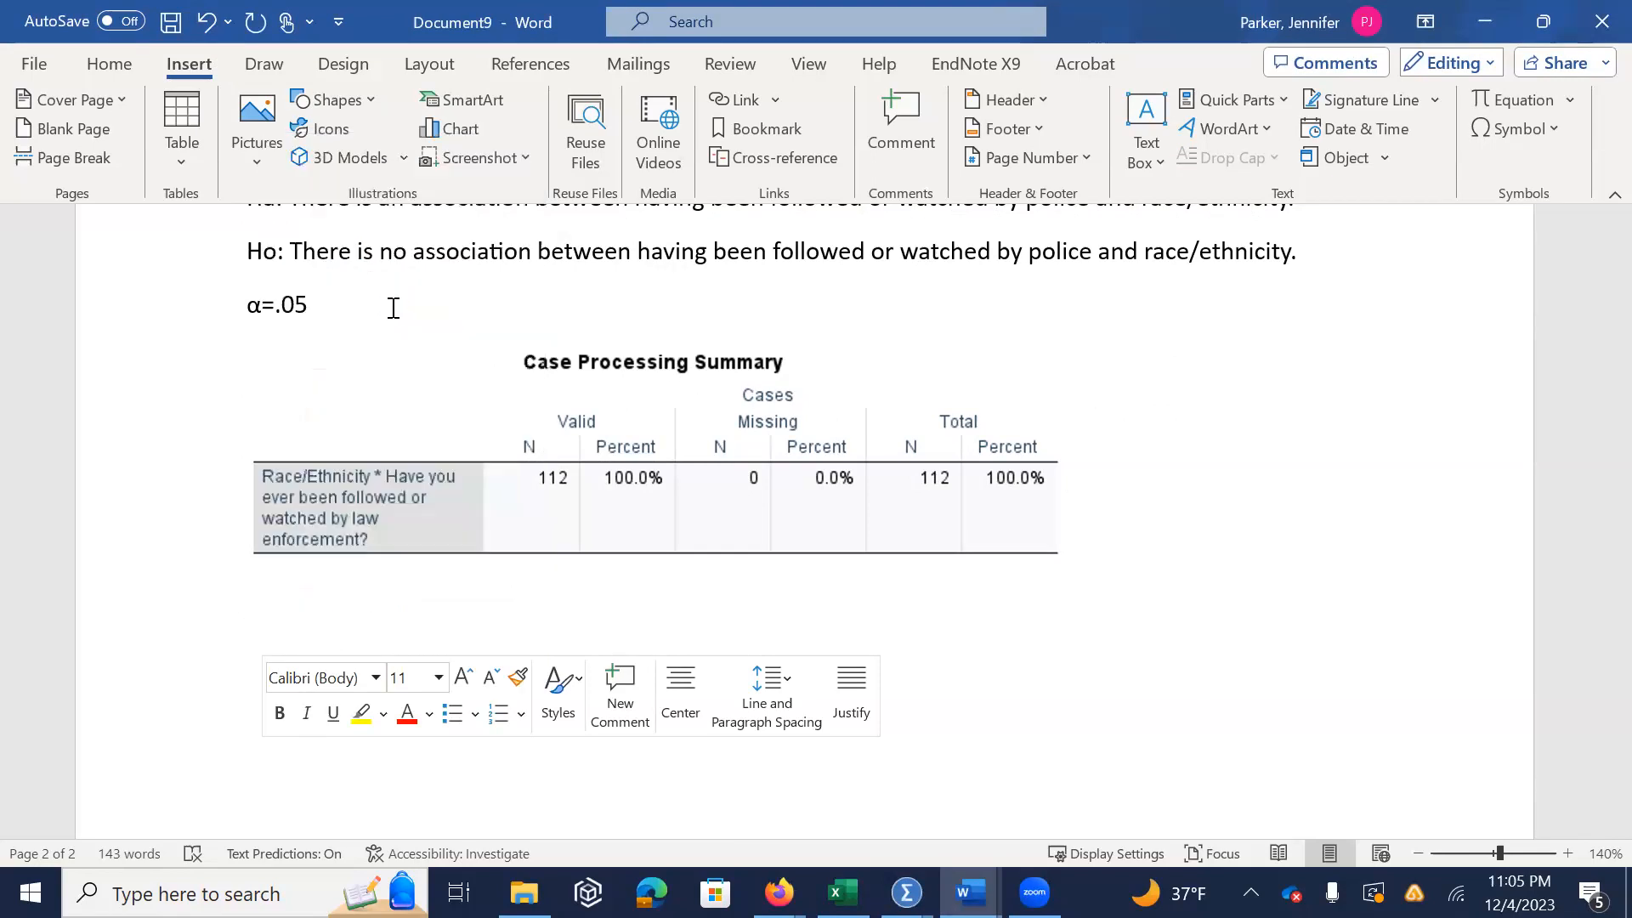
# Shrink the crosstabulation picture proportionally to about two thirds of its size
pyautogui.moveTo(1598, 488); pyautogui.dragTo(1603, 626)
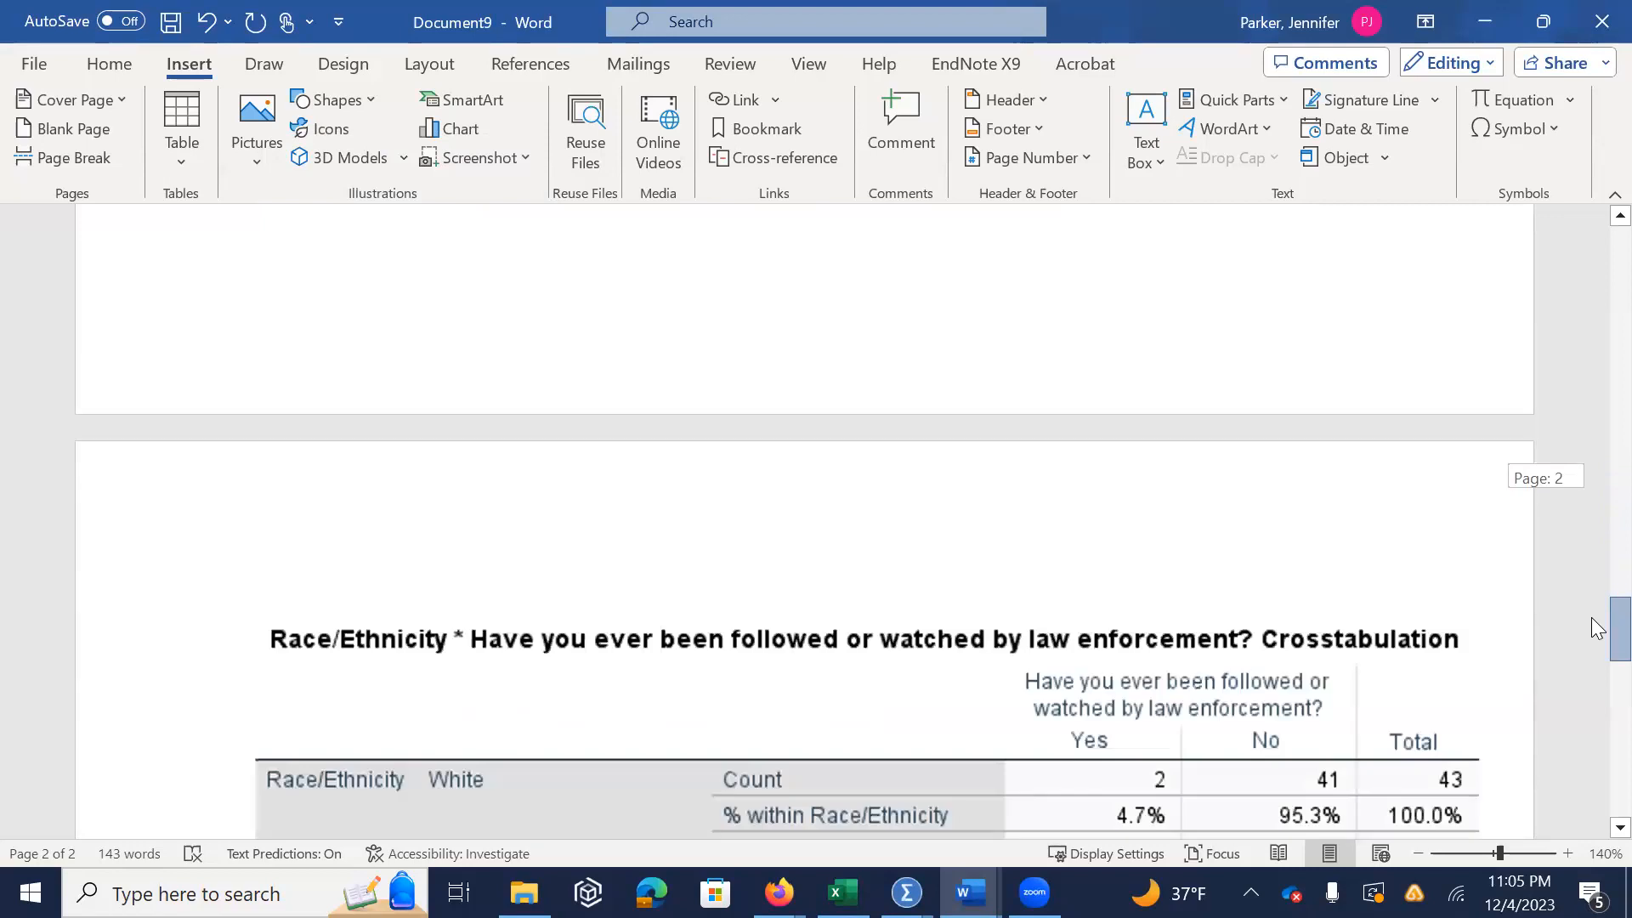
pyautogui.click(438, 586)
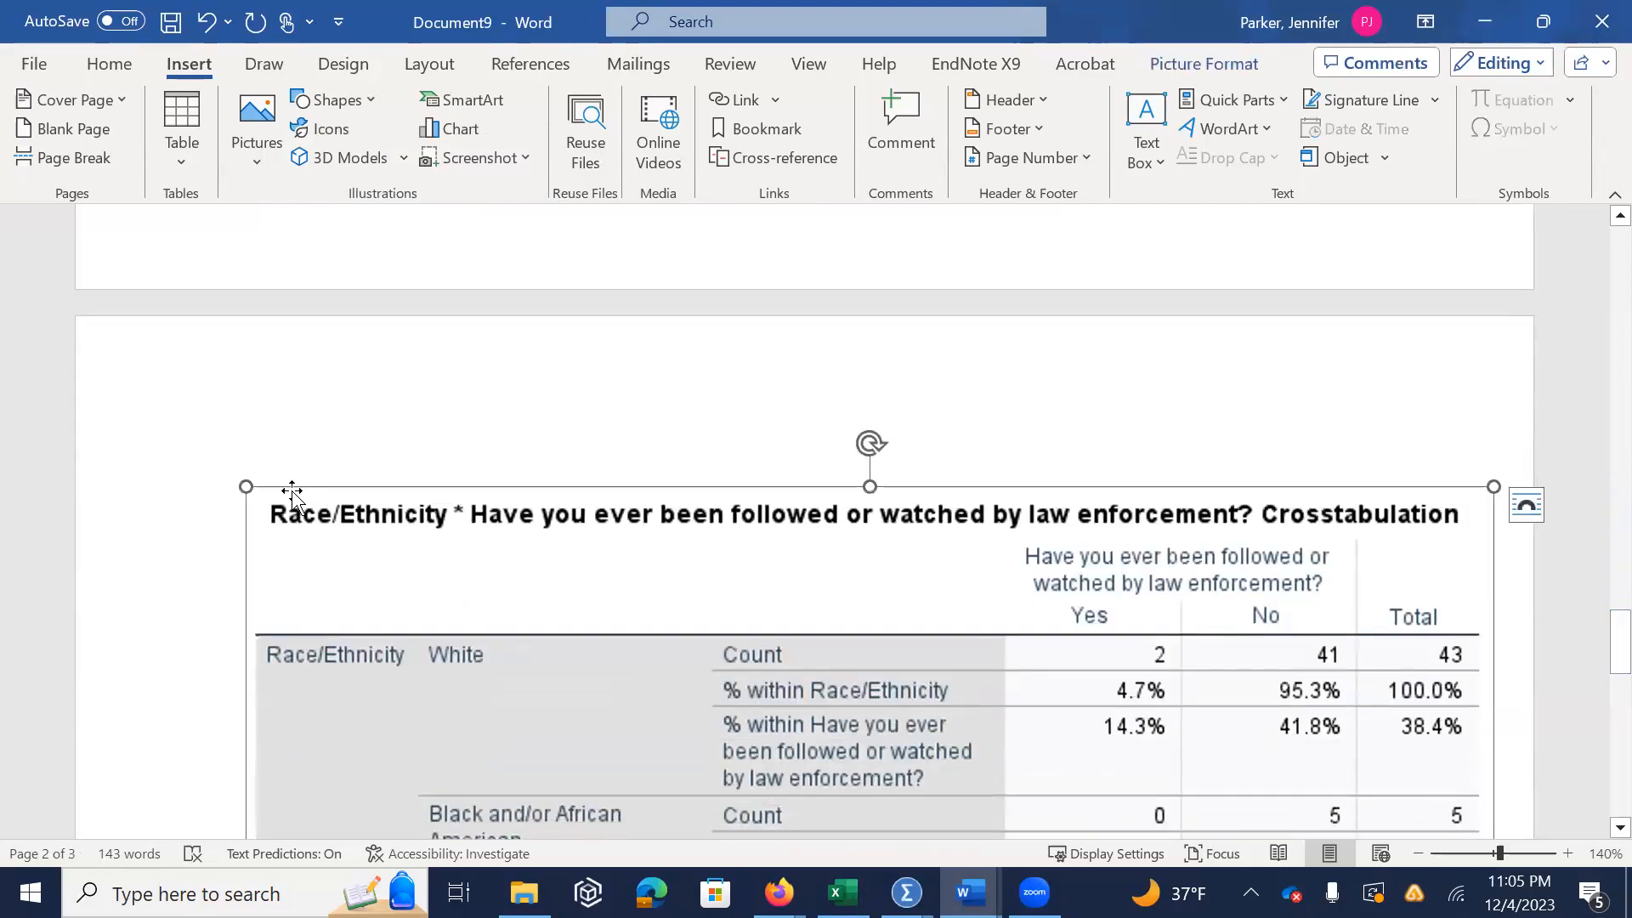
pyautogui.moveTo(244, 489); pyautogui.dragTo(1105, 843)
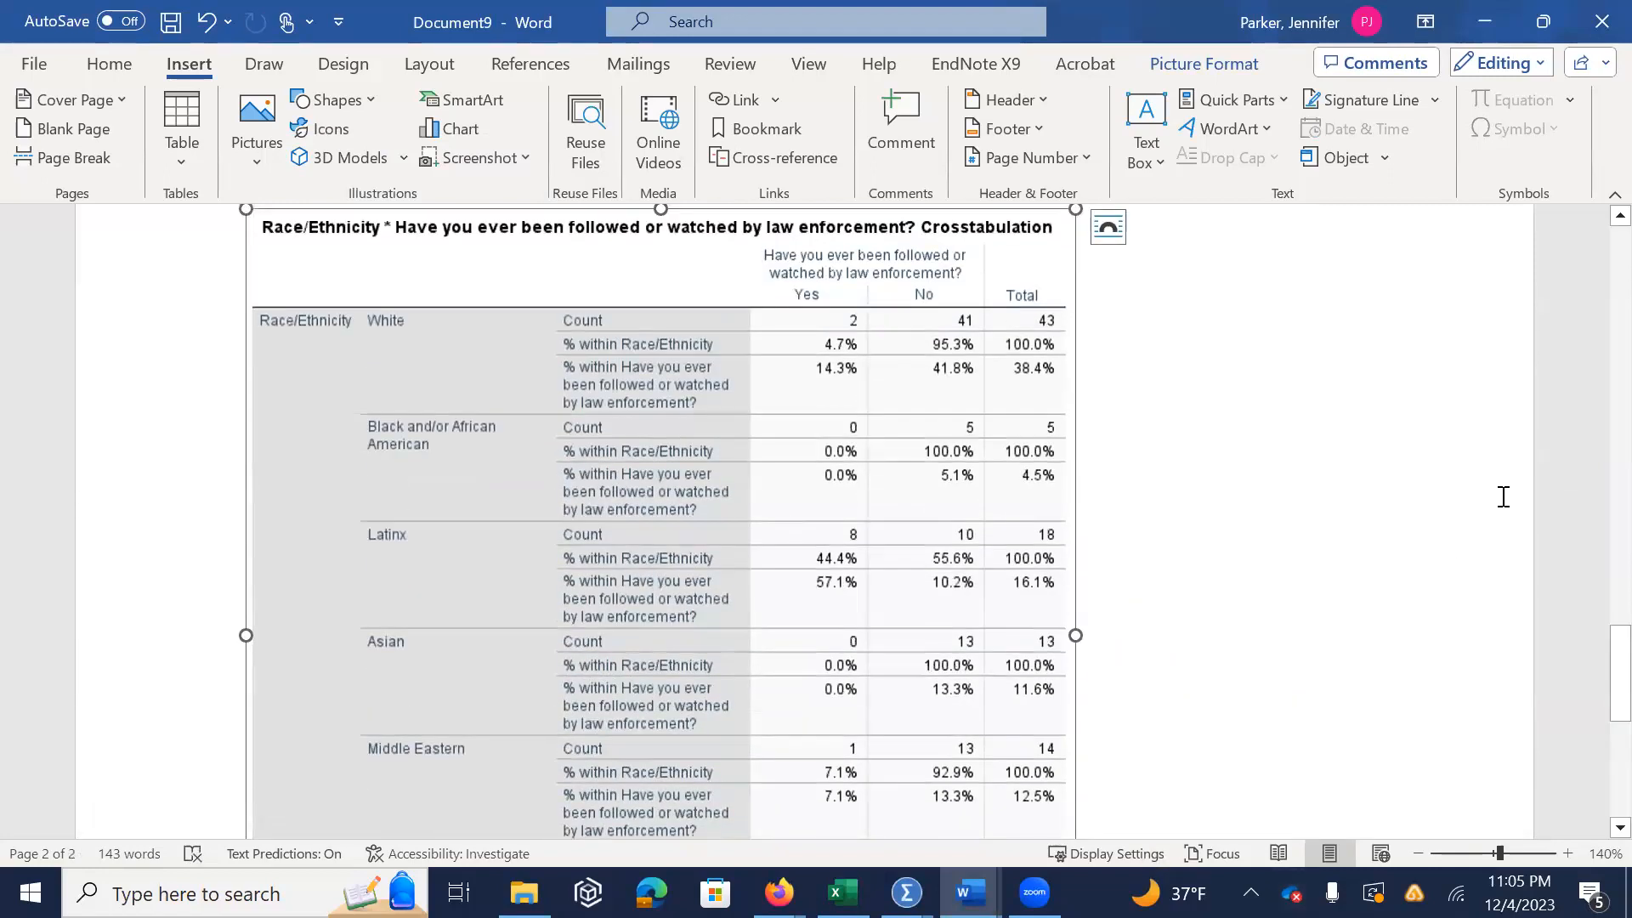
pyautogui.moveTo(1594, 662); pyautogui.dragTo(1592, 713)
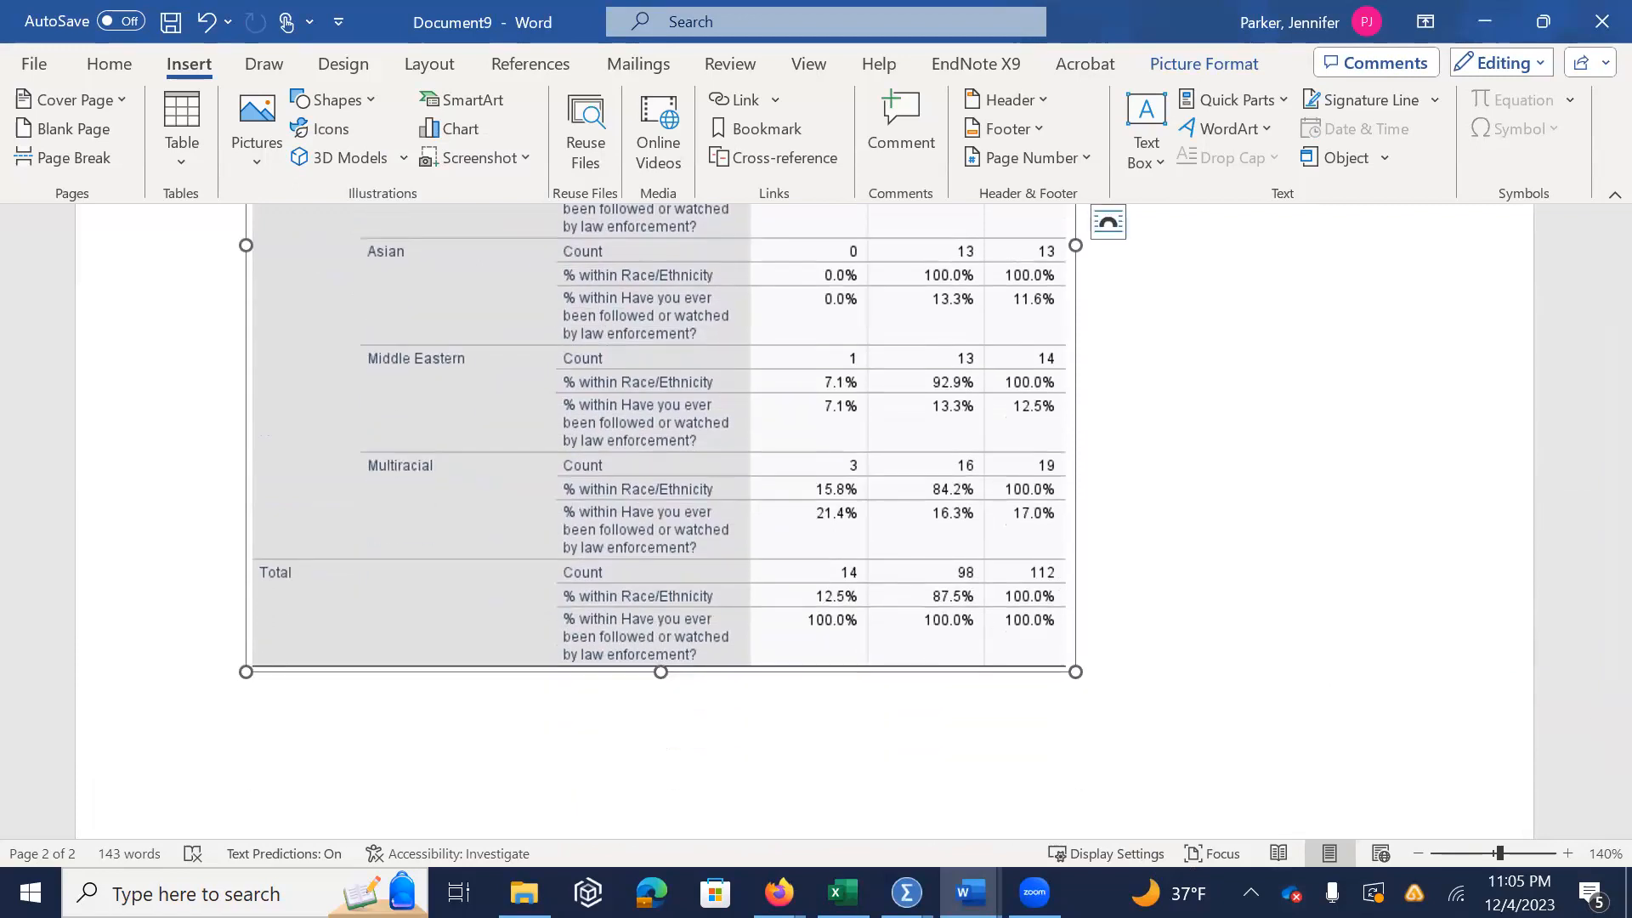
# Copy the Chi-Square Tests table from the SPSS output and paste it as a picture on a new line below the crosstabulation in Word
pyautogui.hotkey('alt', 'Tab')
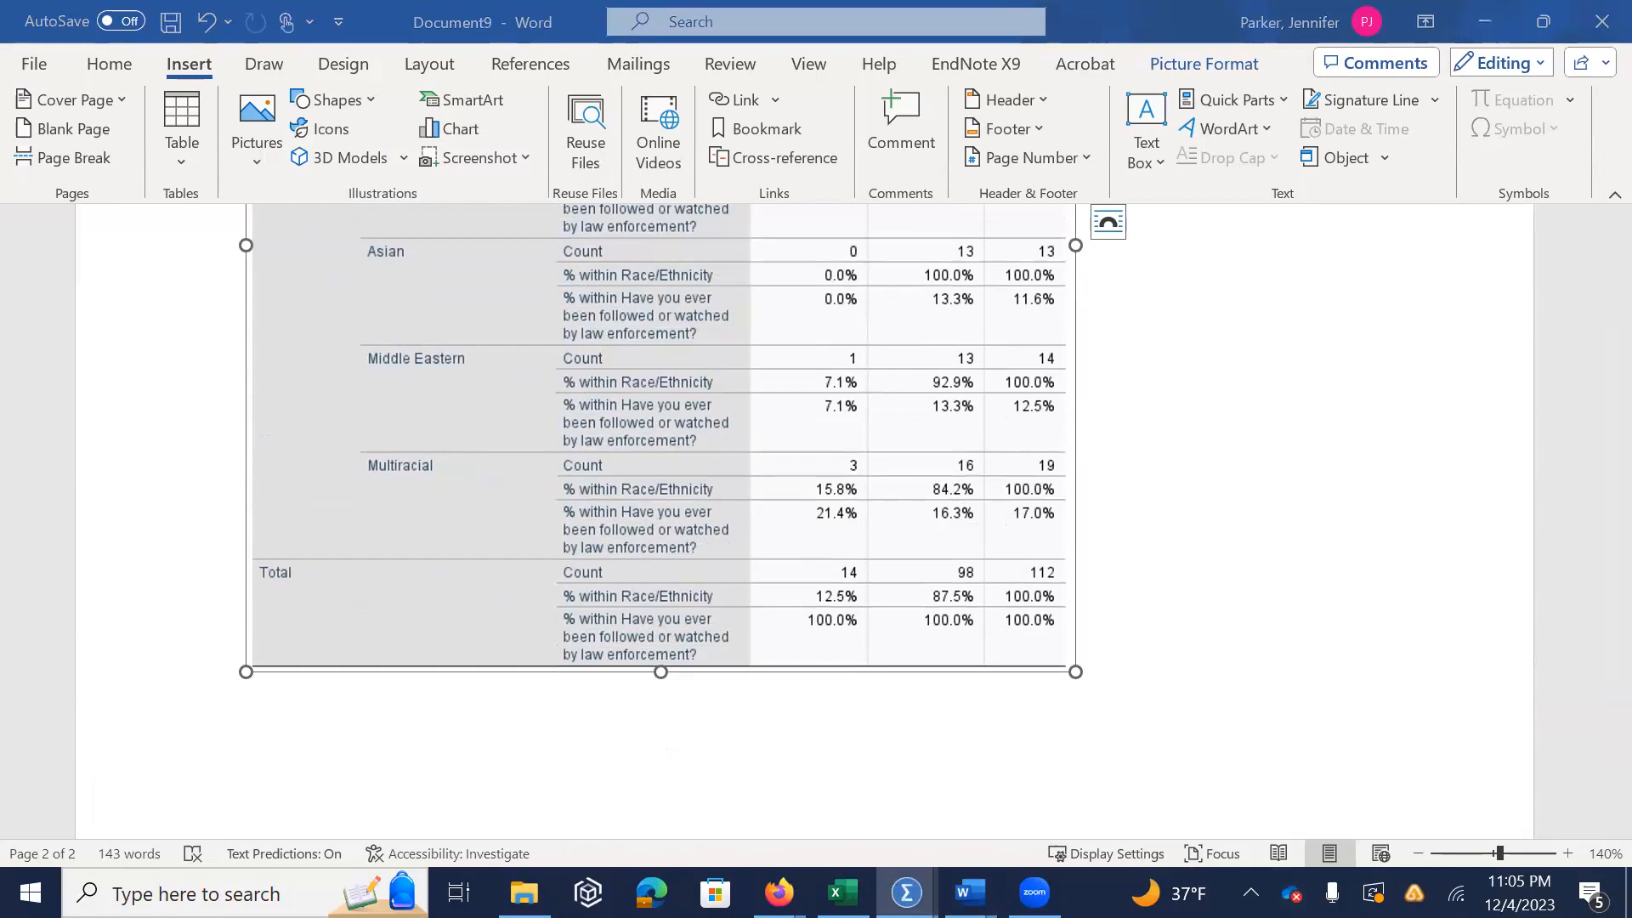
pyautogui.click(276, 739)
pyautogui.moveTo(257, 739); pyautogui.dragTo(441, 738)
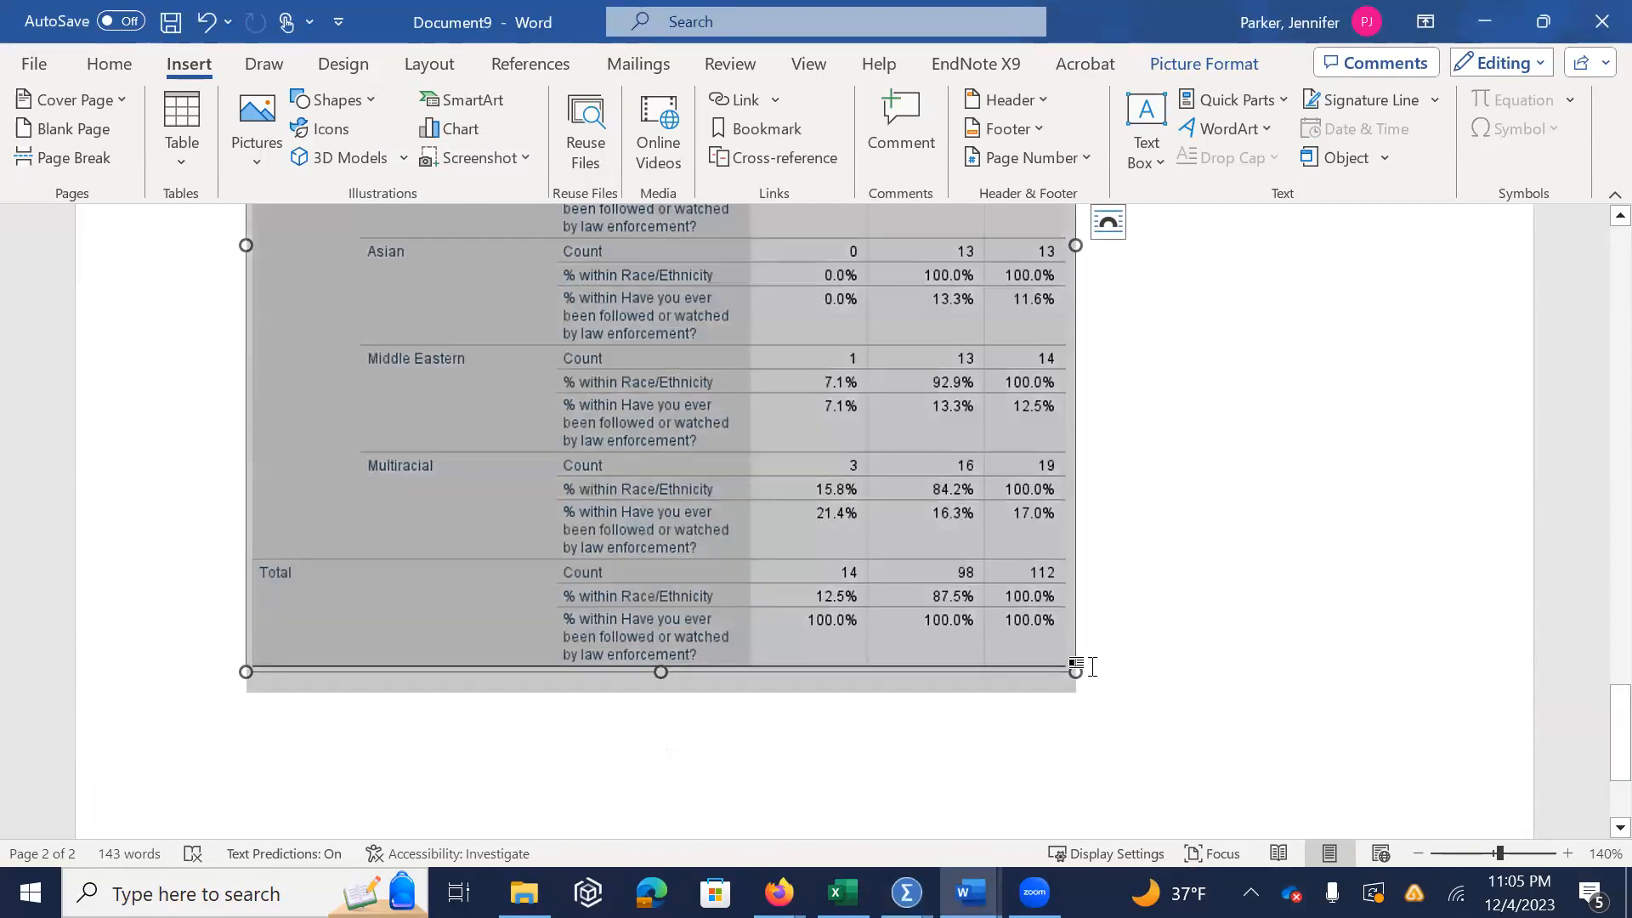
pyautogui.click(1159, 721)
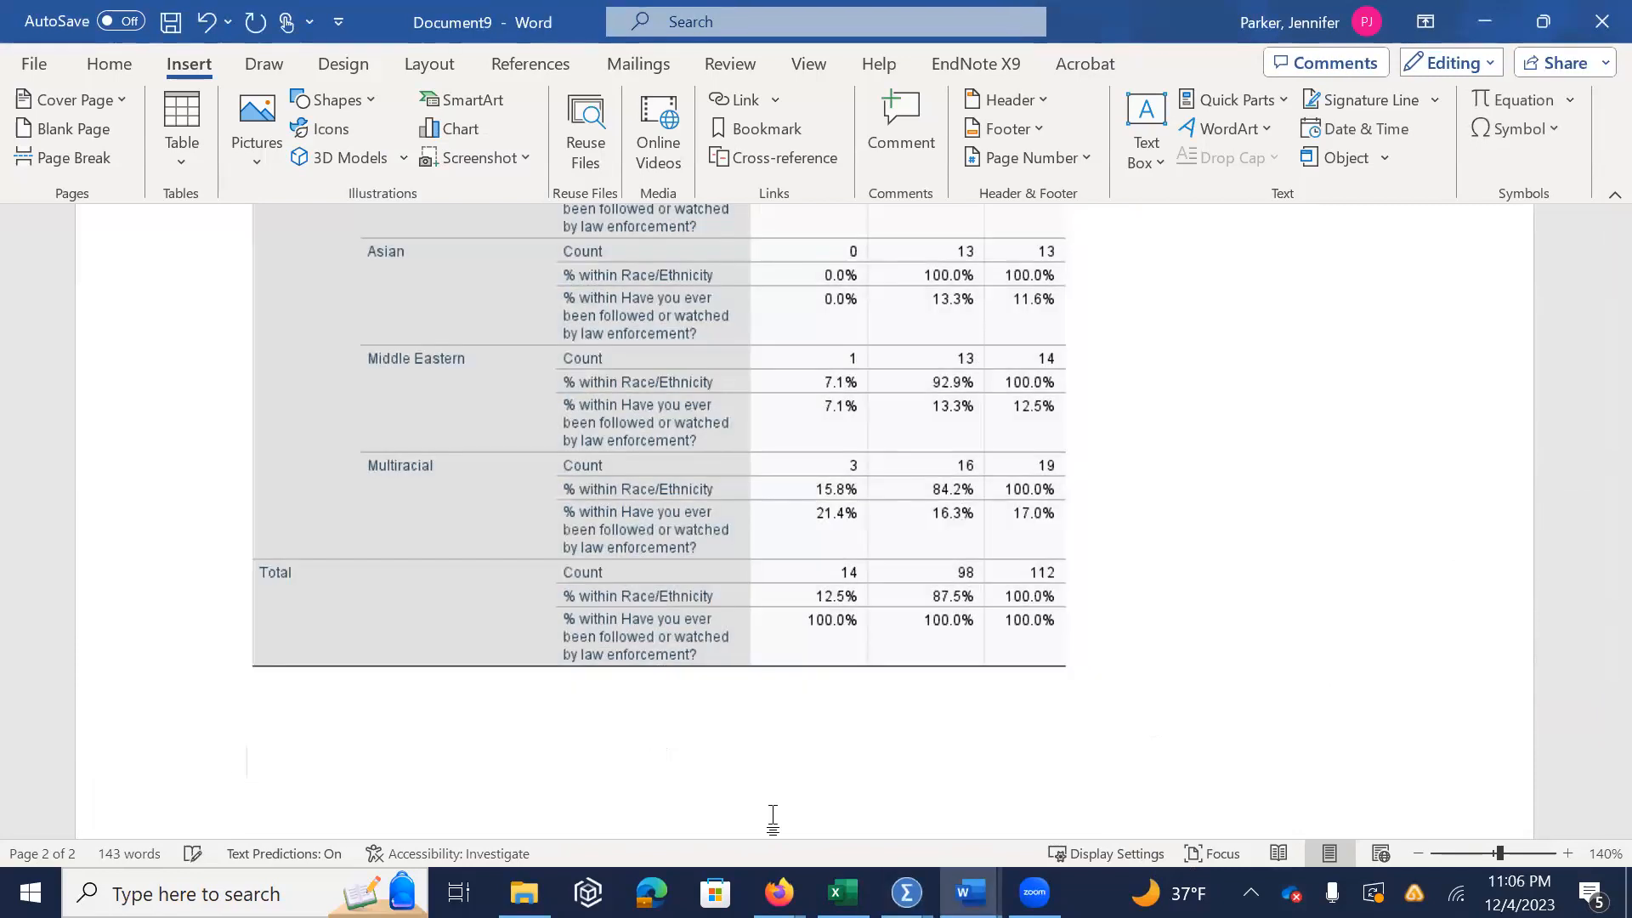
pyautogui.rightClick(283, 780)
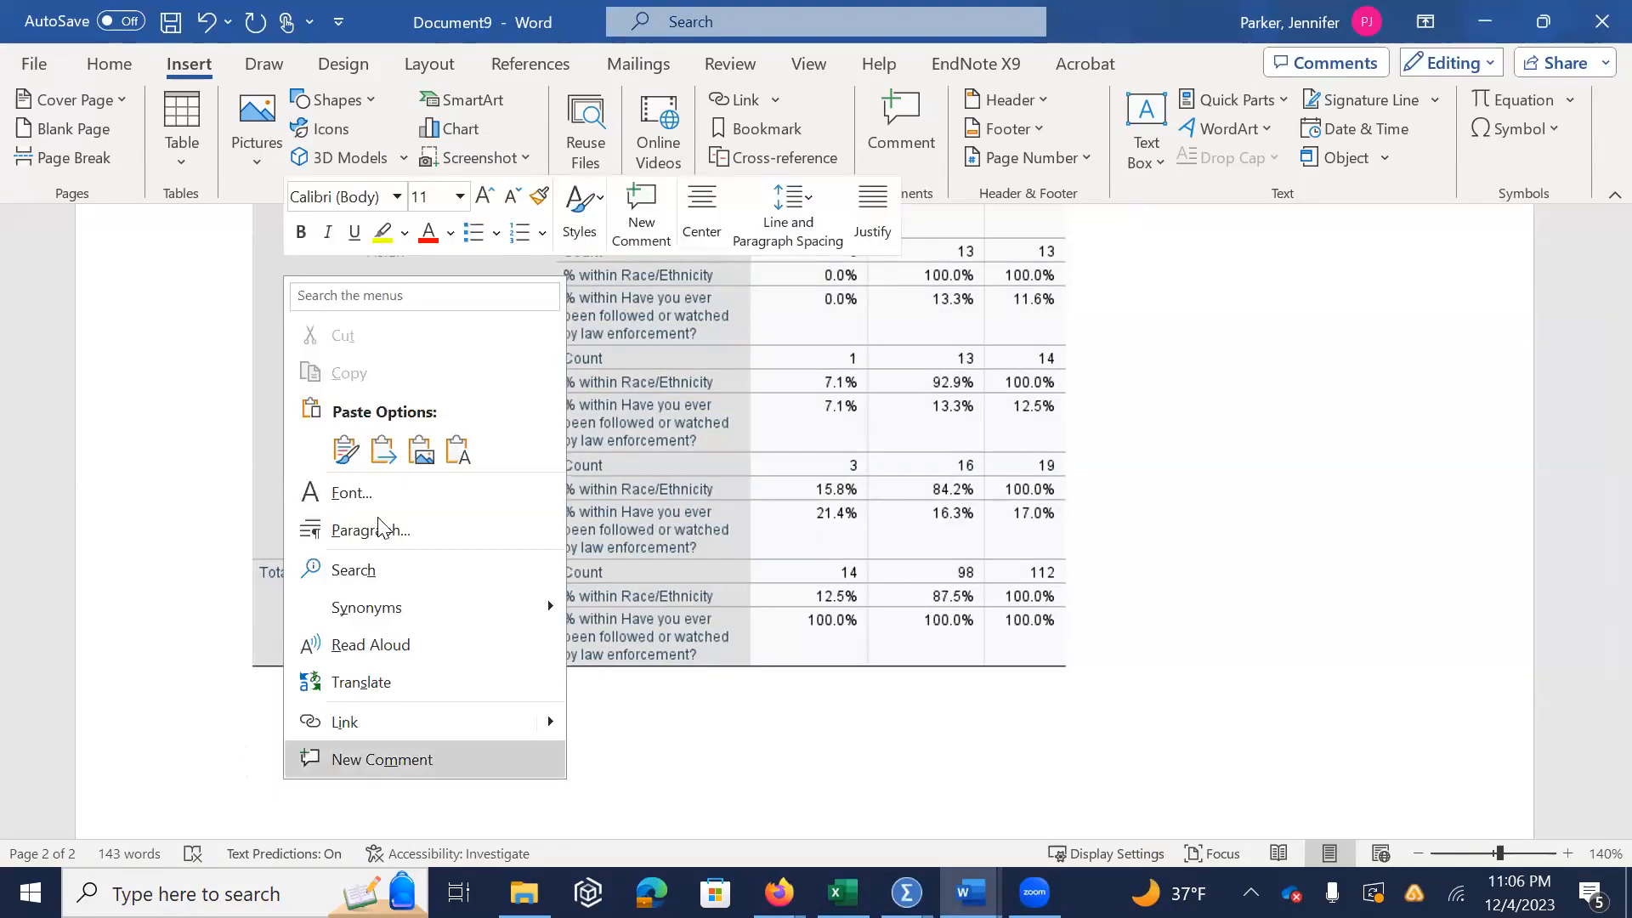
pyautogui.click(422, 452)
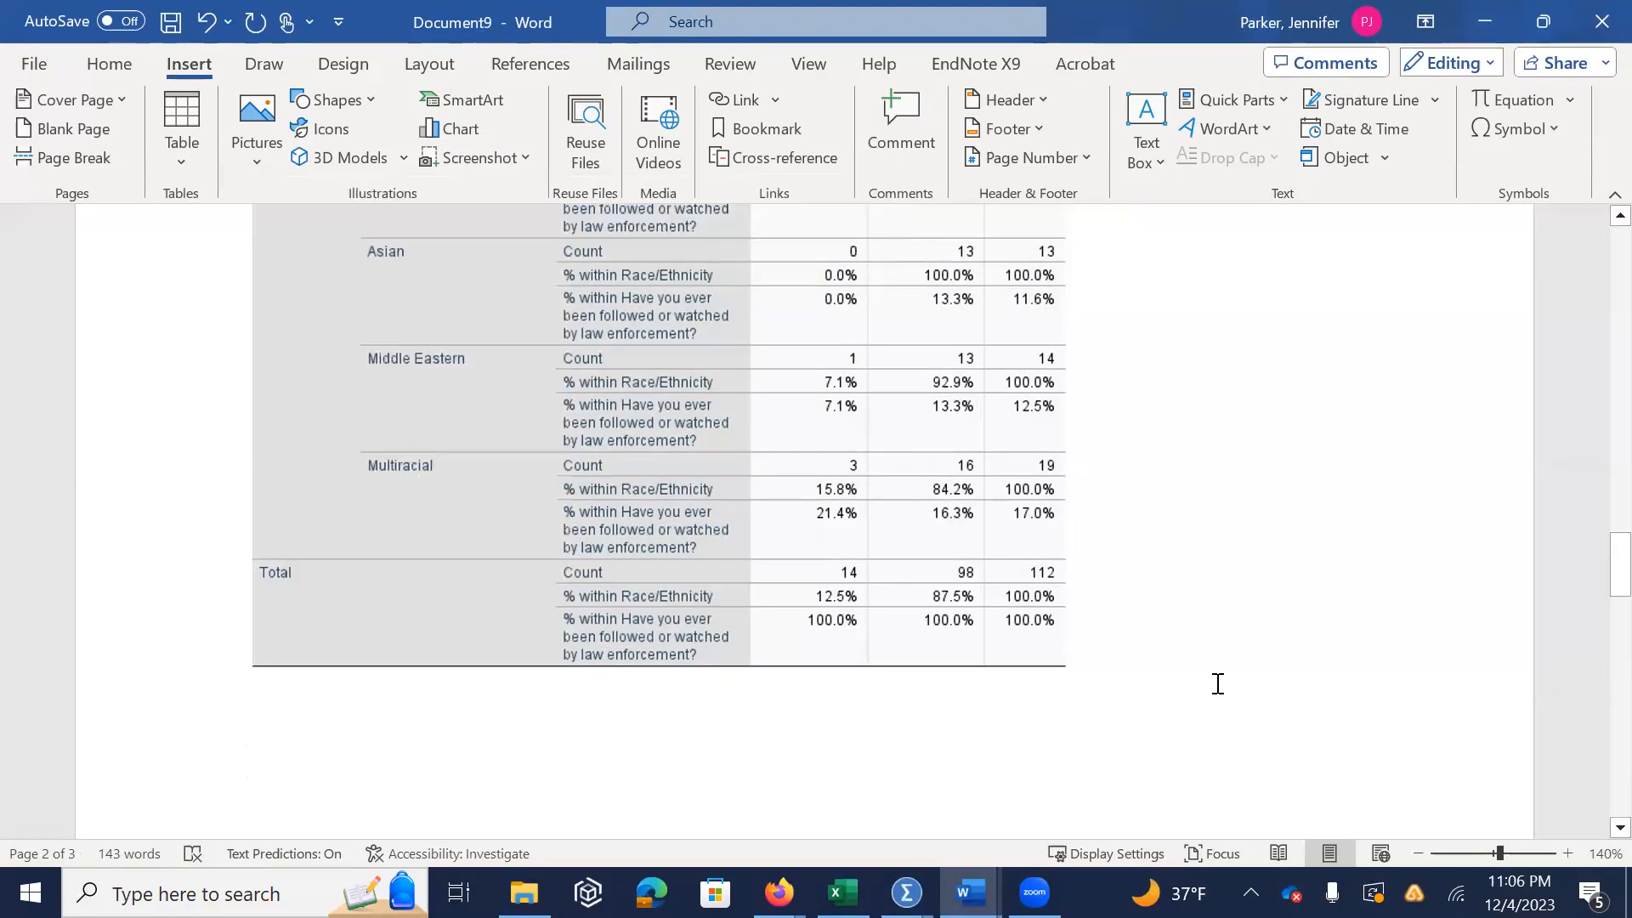
# Shrink the Chi-Square Tests picture proportionally to about 80% of its size
pyautogui.moveTo(1603, 590); pyautogui.dragTo(1594, 680)
pyautogui.click(284, 420)
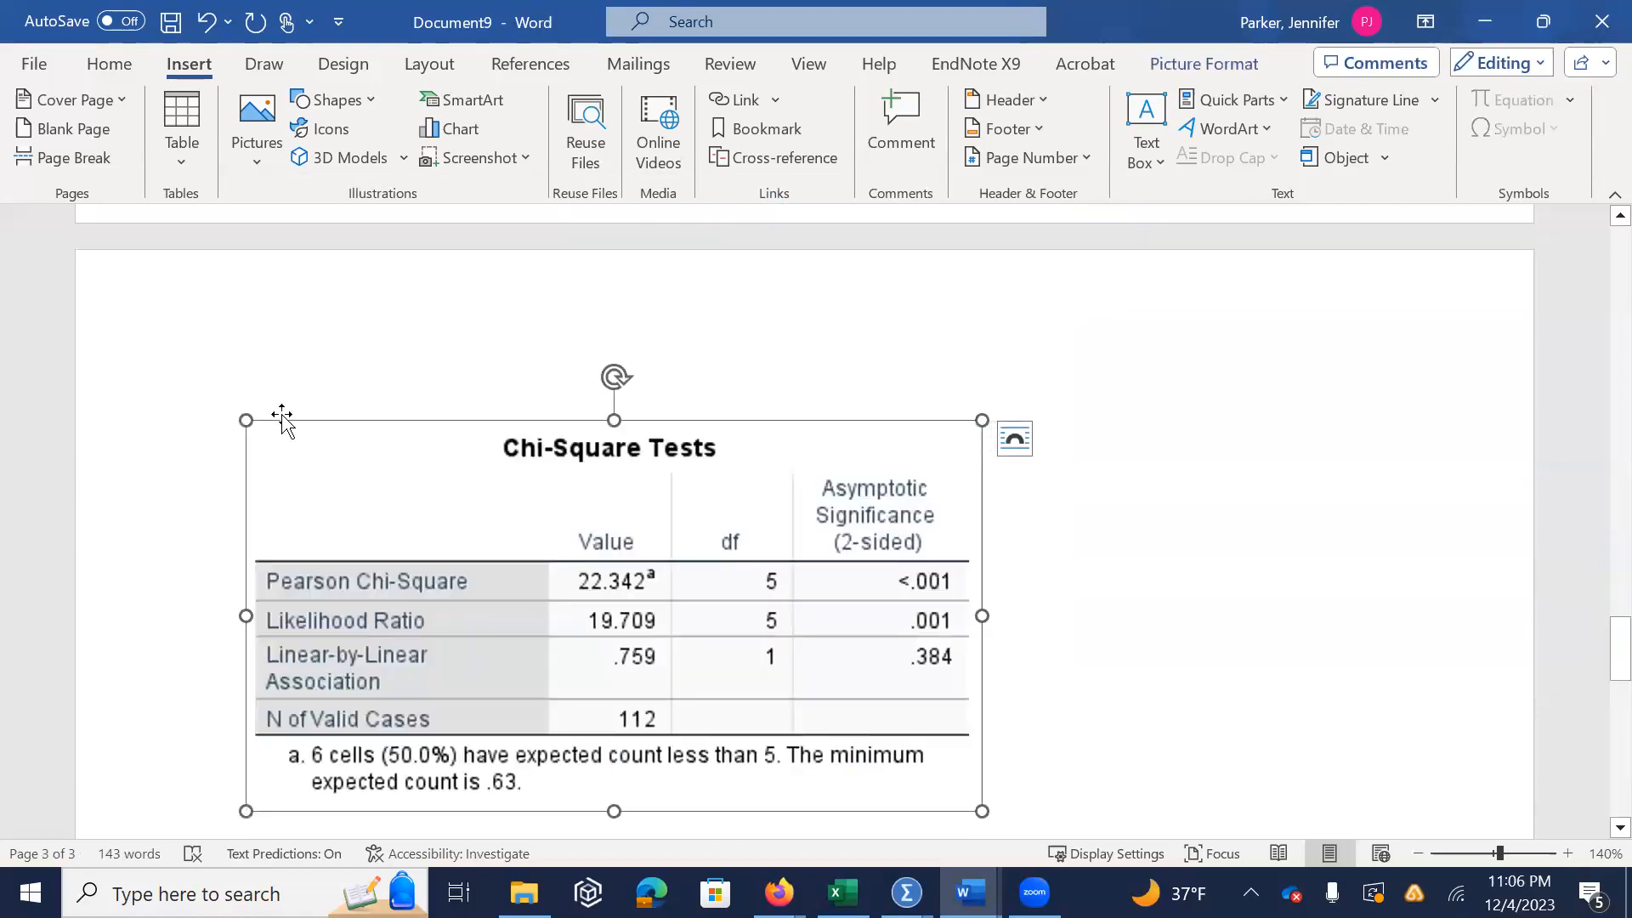
pyautogui.moveTo(293, 441); pyautogui.dragTo(380, 493)
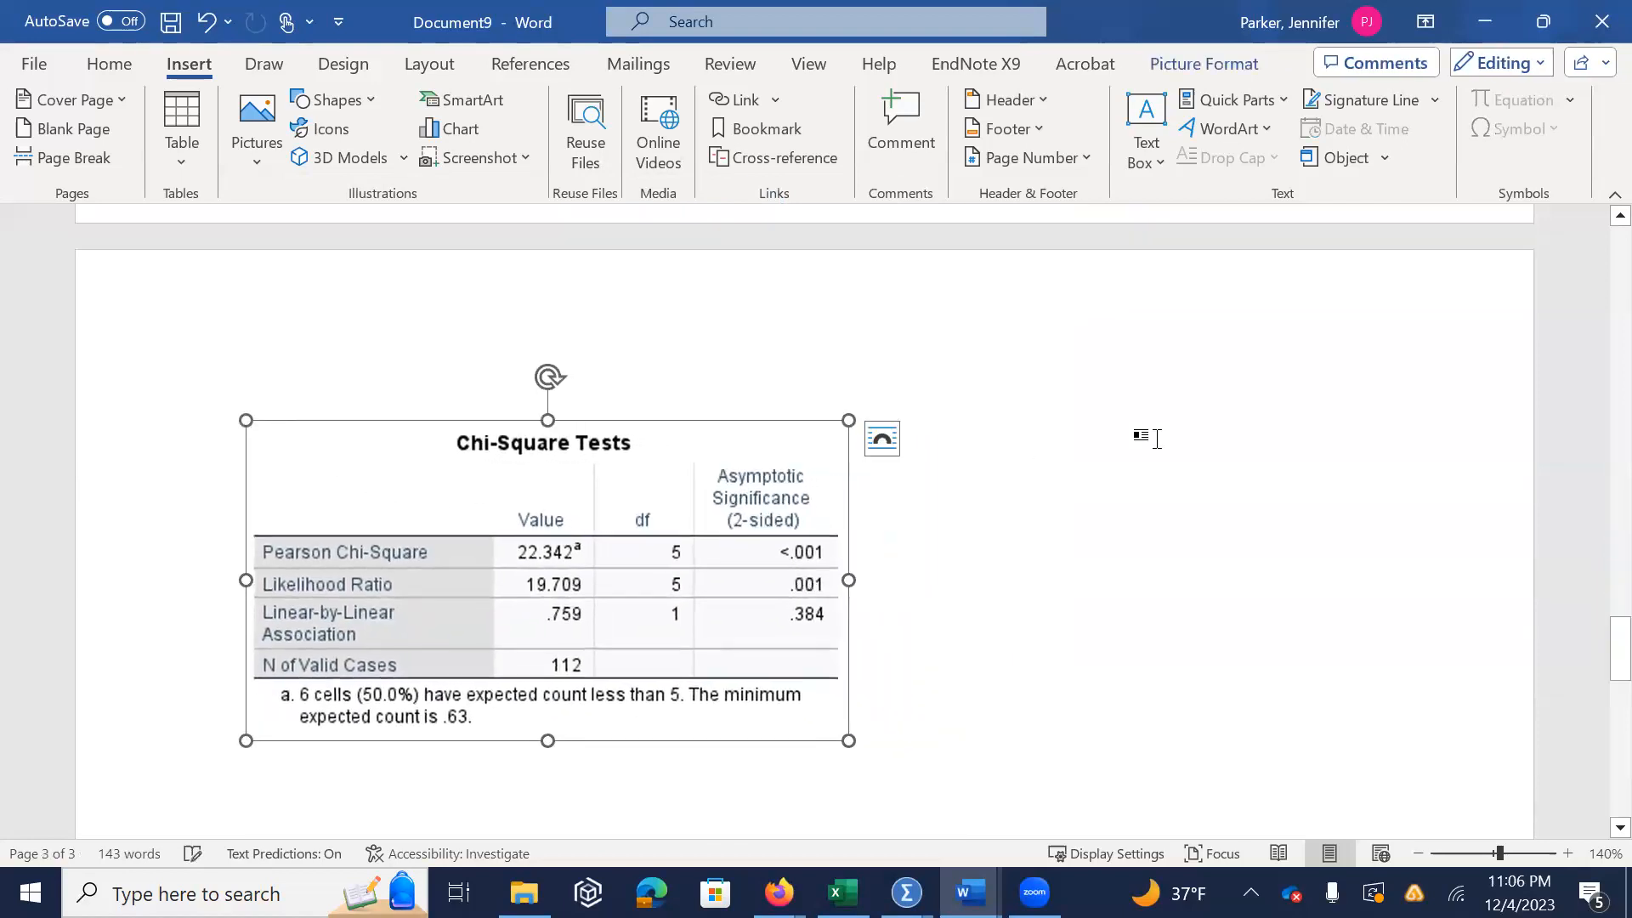
pyautogui.moveTo(1596, 657); pyautogui.dragTo(1591, 677)
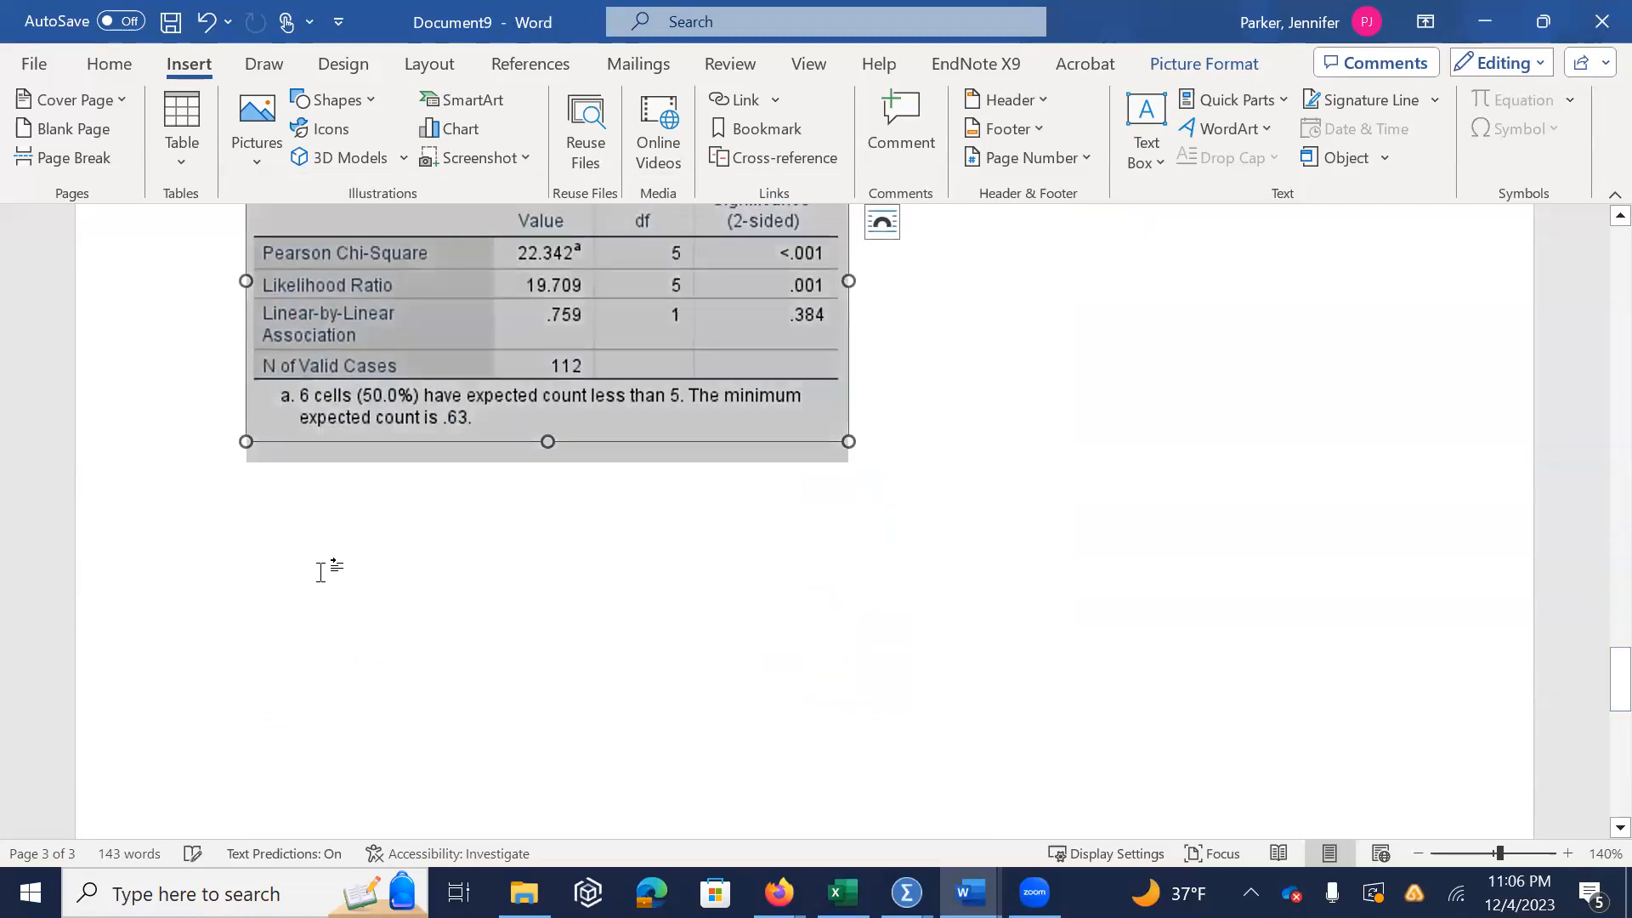
# Begin the interpretation below the Chi-Square Tests table with "The results are significant. There is a relationship between"
pyautogui.click(859, 441)
pyautogui.press('Return')
pyautogui.press('Return')
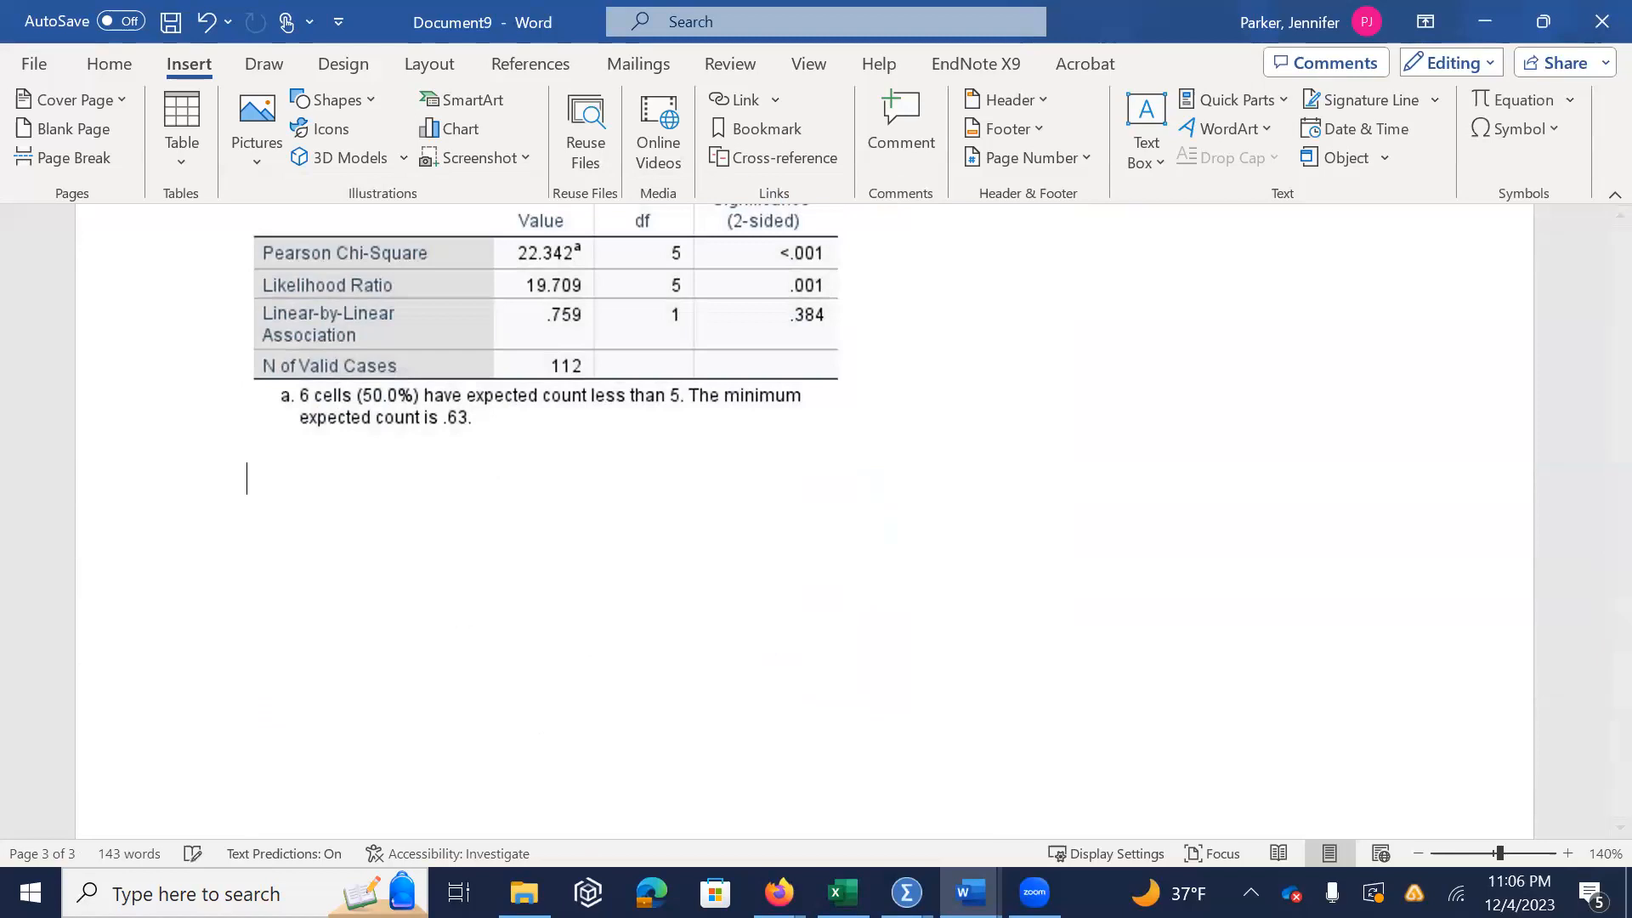
pyautogui.write('Th')
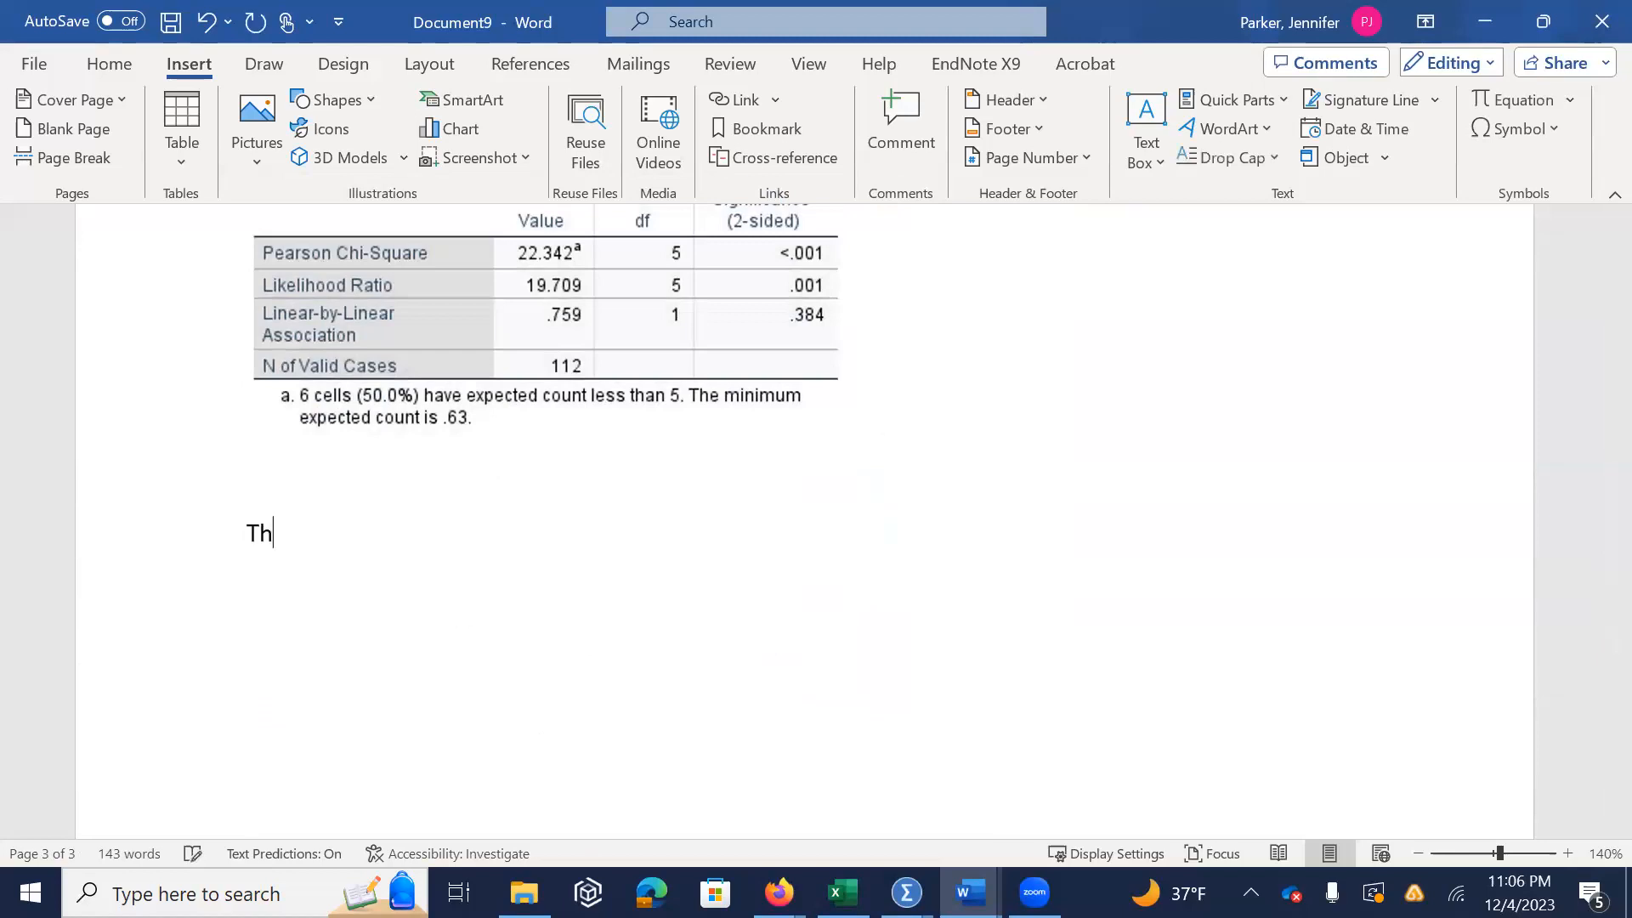
pyautogui.write('e results are significant.  There is a relationship between')
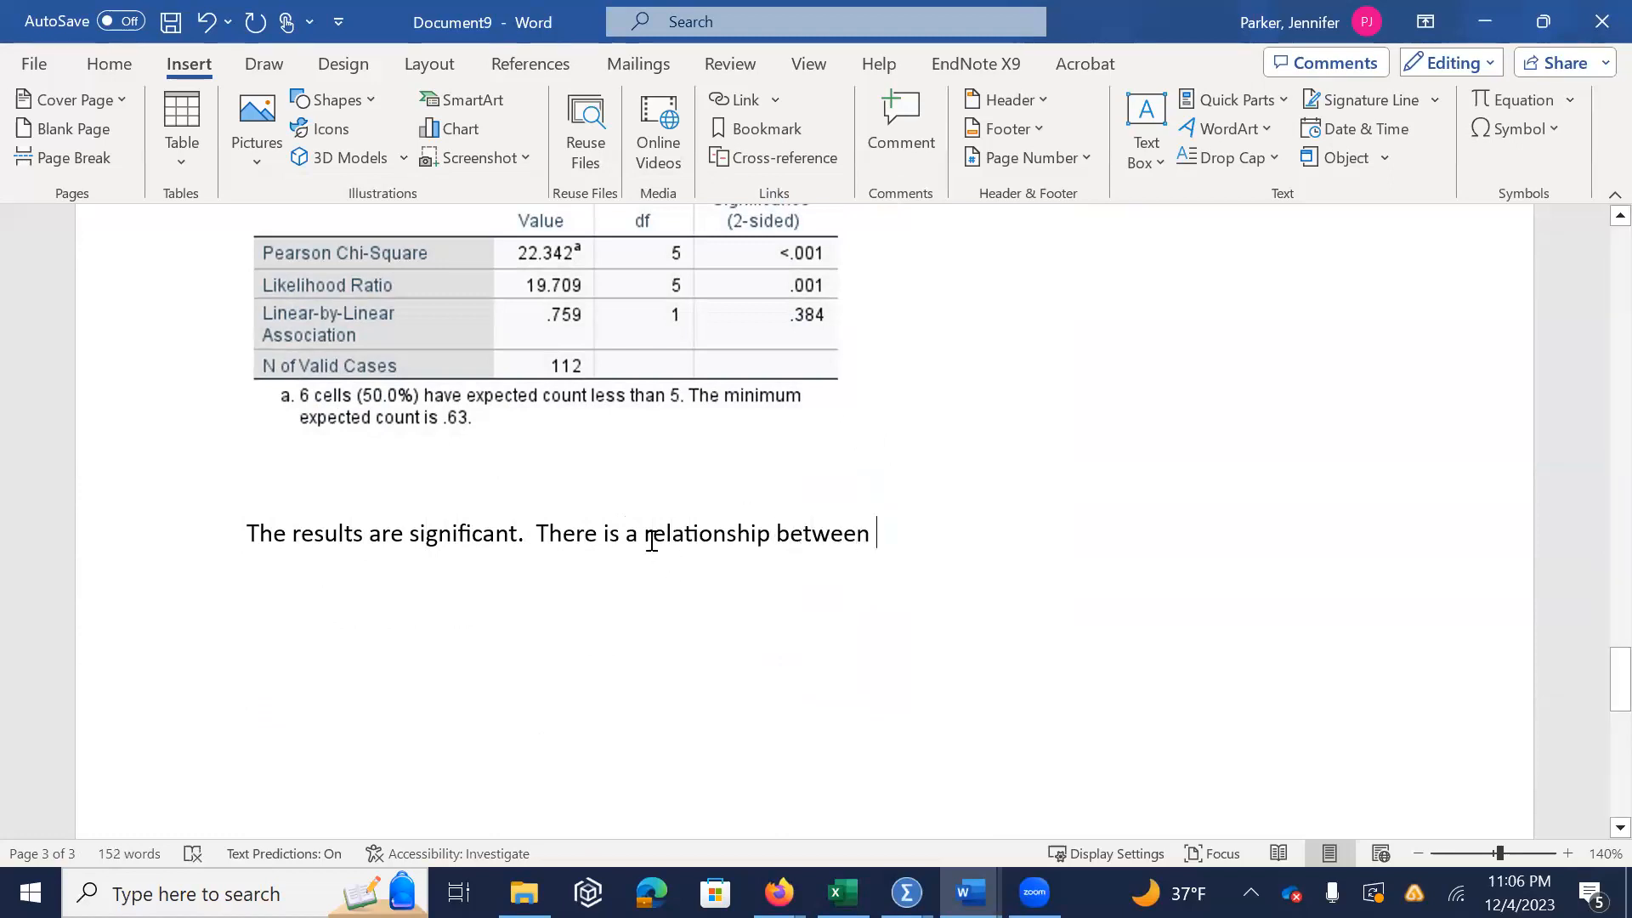
# Insert "statistically significant" before "relationship" in the interpretation
pyautogui.click(651, 535)
pyautogui.write('stati')
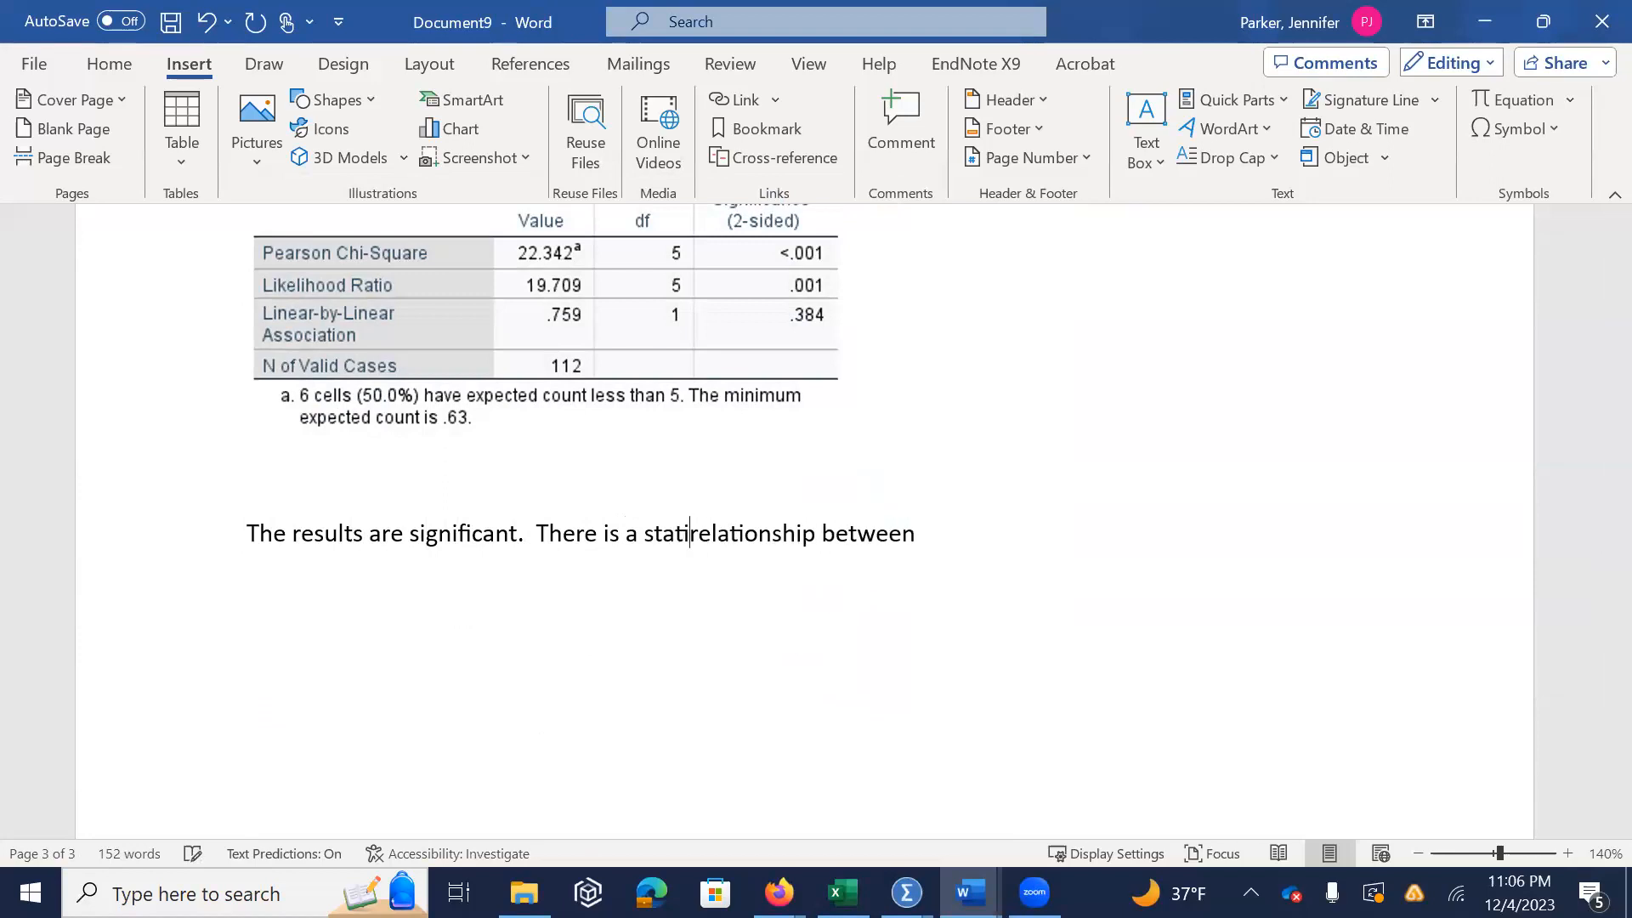
pyautogui.write('stically sig')
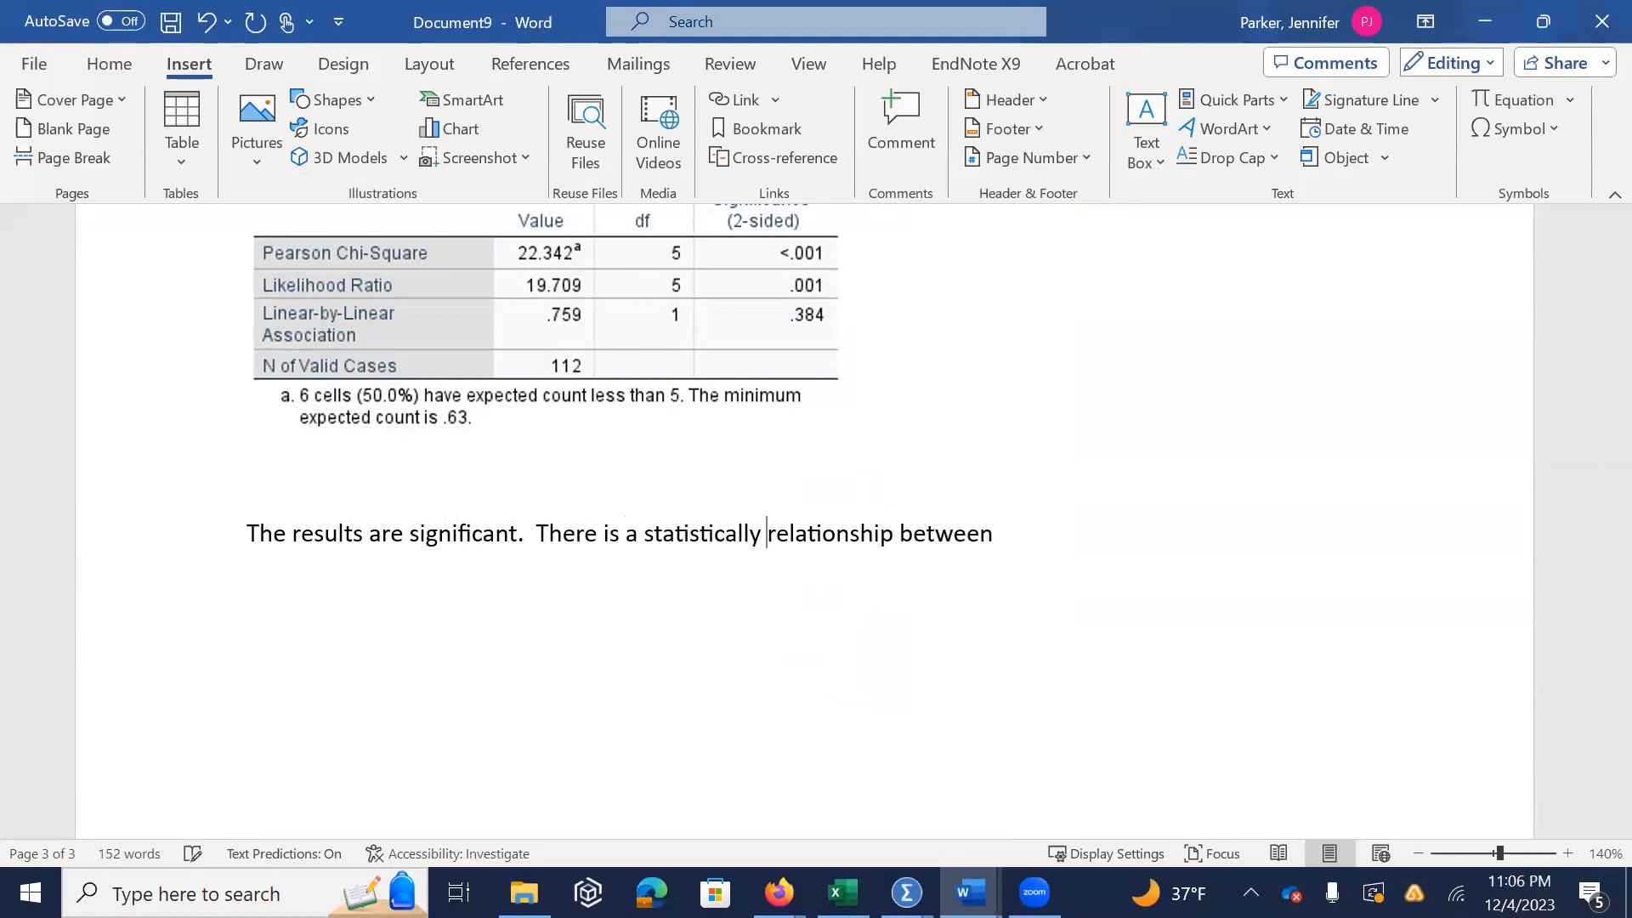
pyautogui.write('nificant')
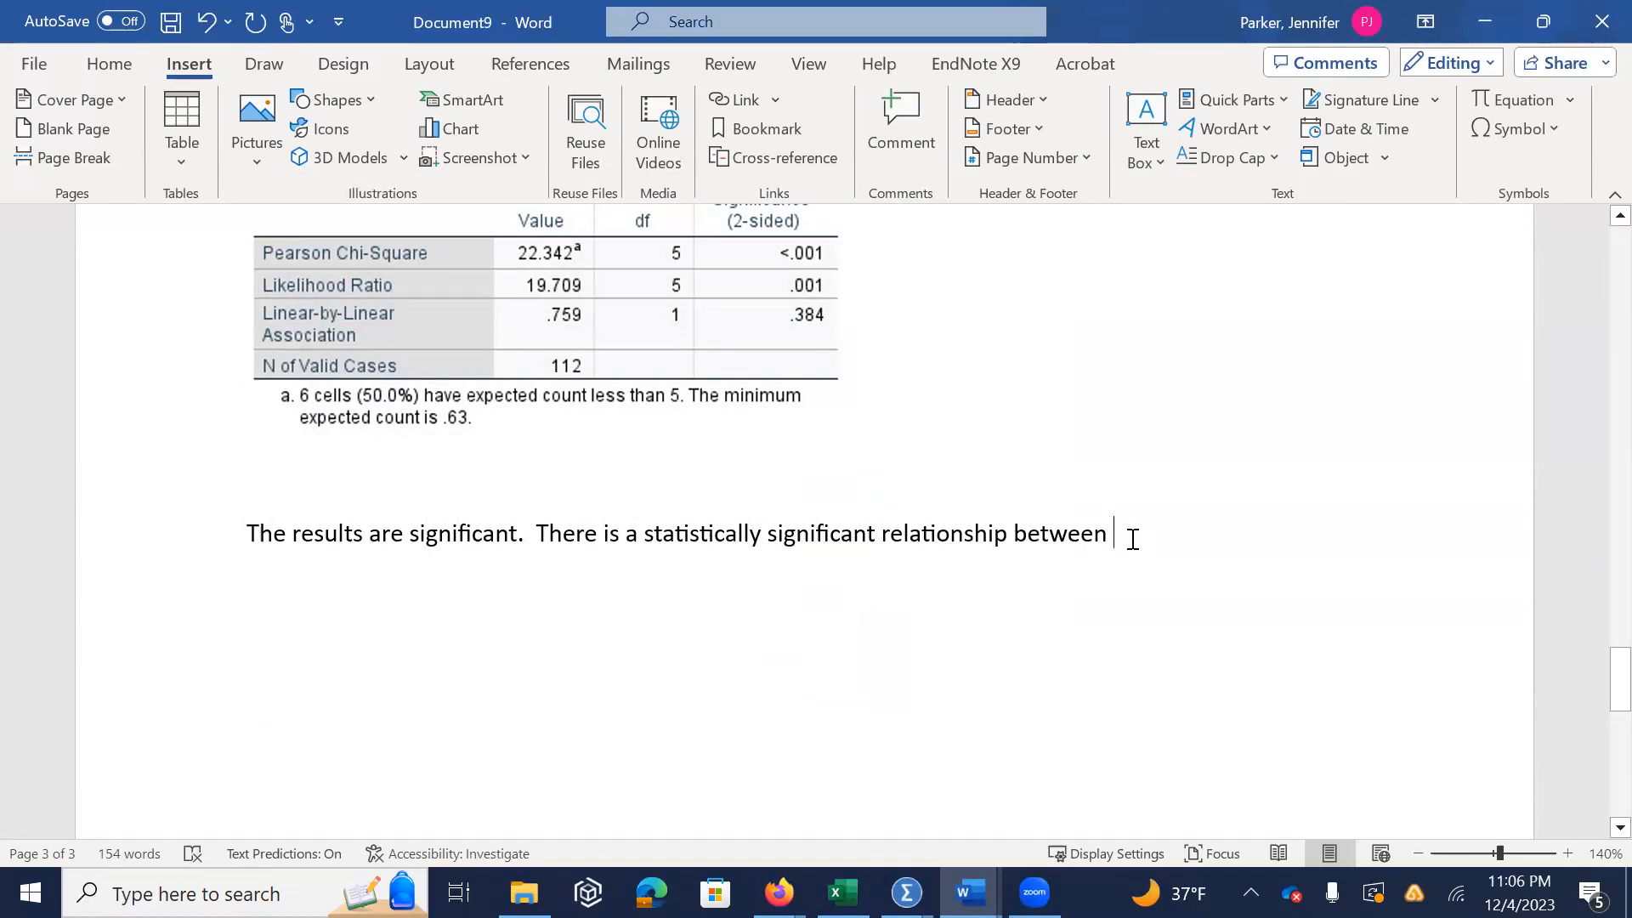
# Continue the relationship sentence with "being followed or watched by police and social group", correcting the misspelled last word
pyautogui.write('being followed or w')
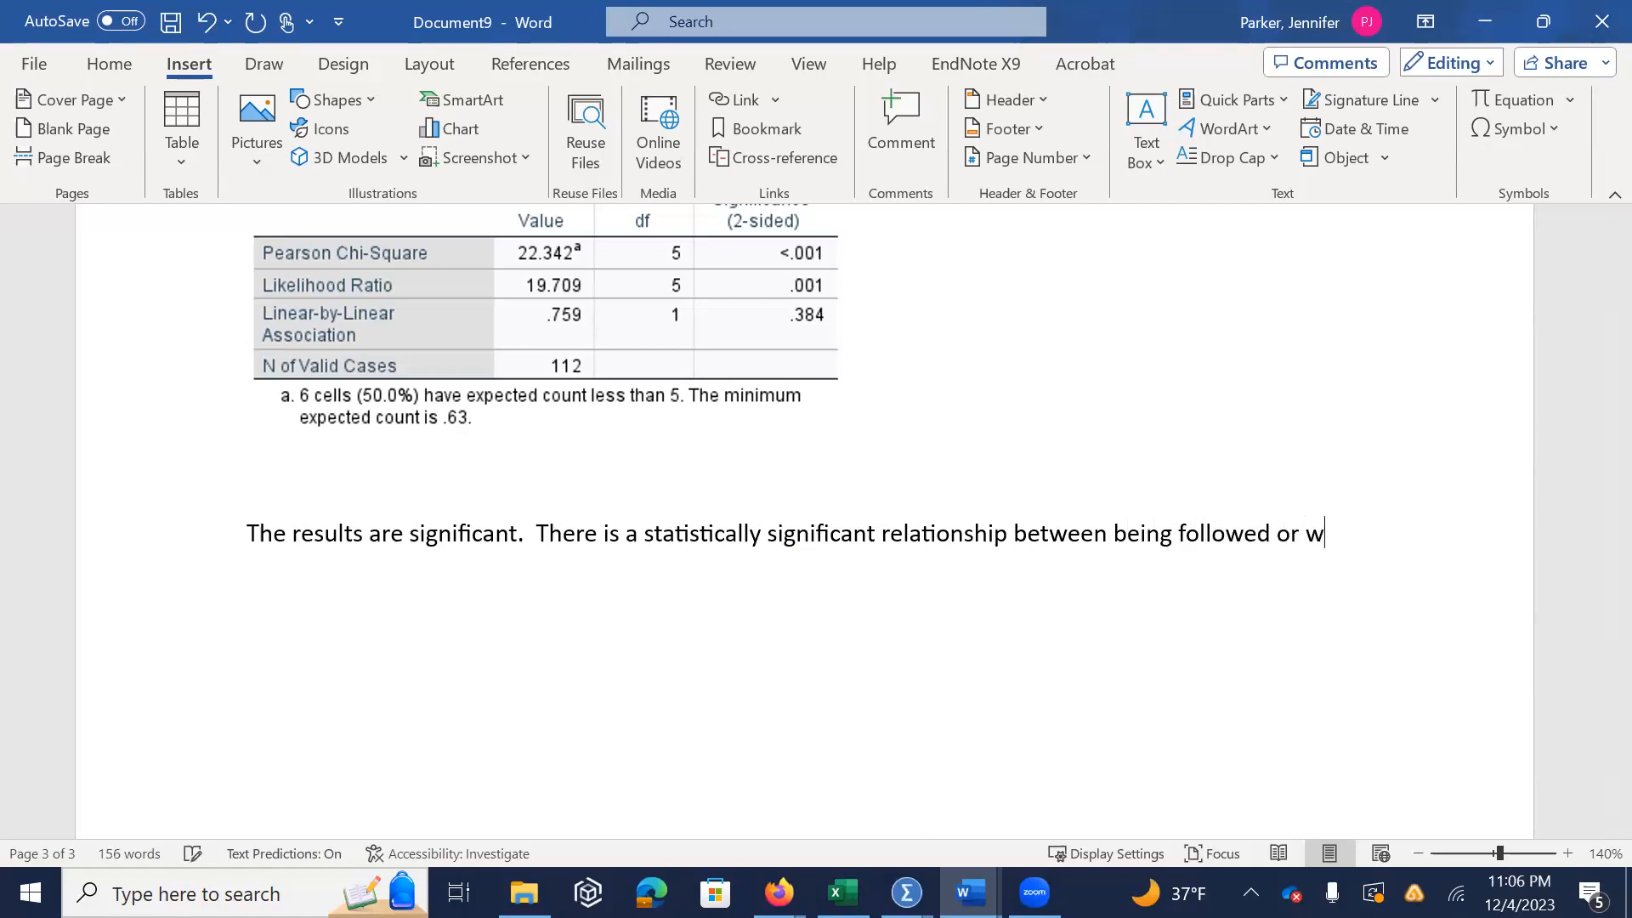
pyautogui.write('atched by p')
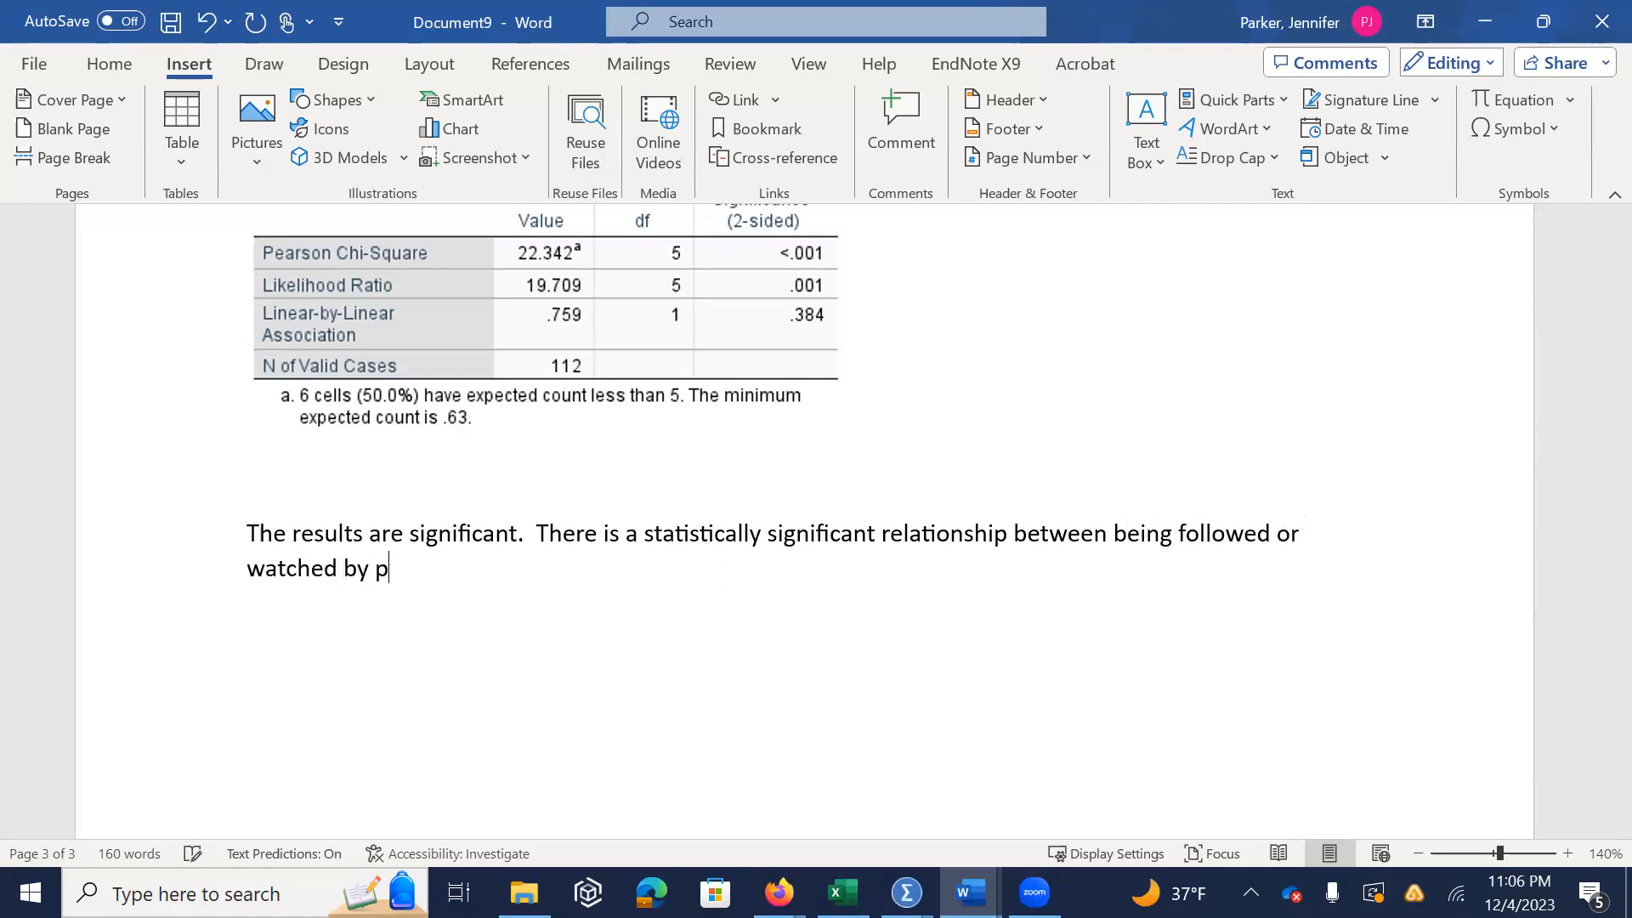
pyautogui.write('olice and social groiup')
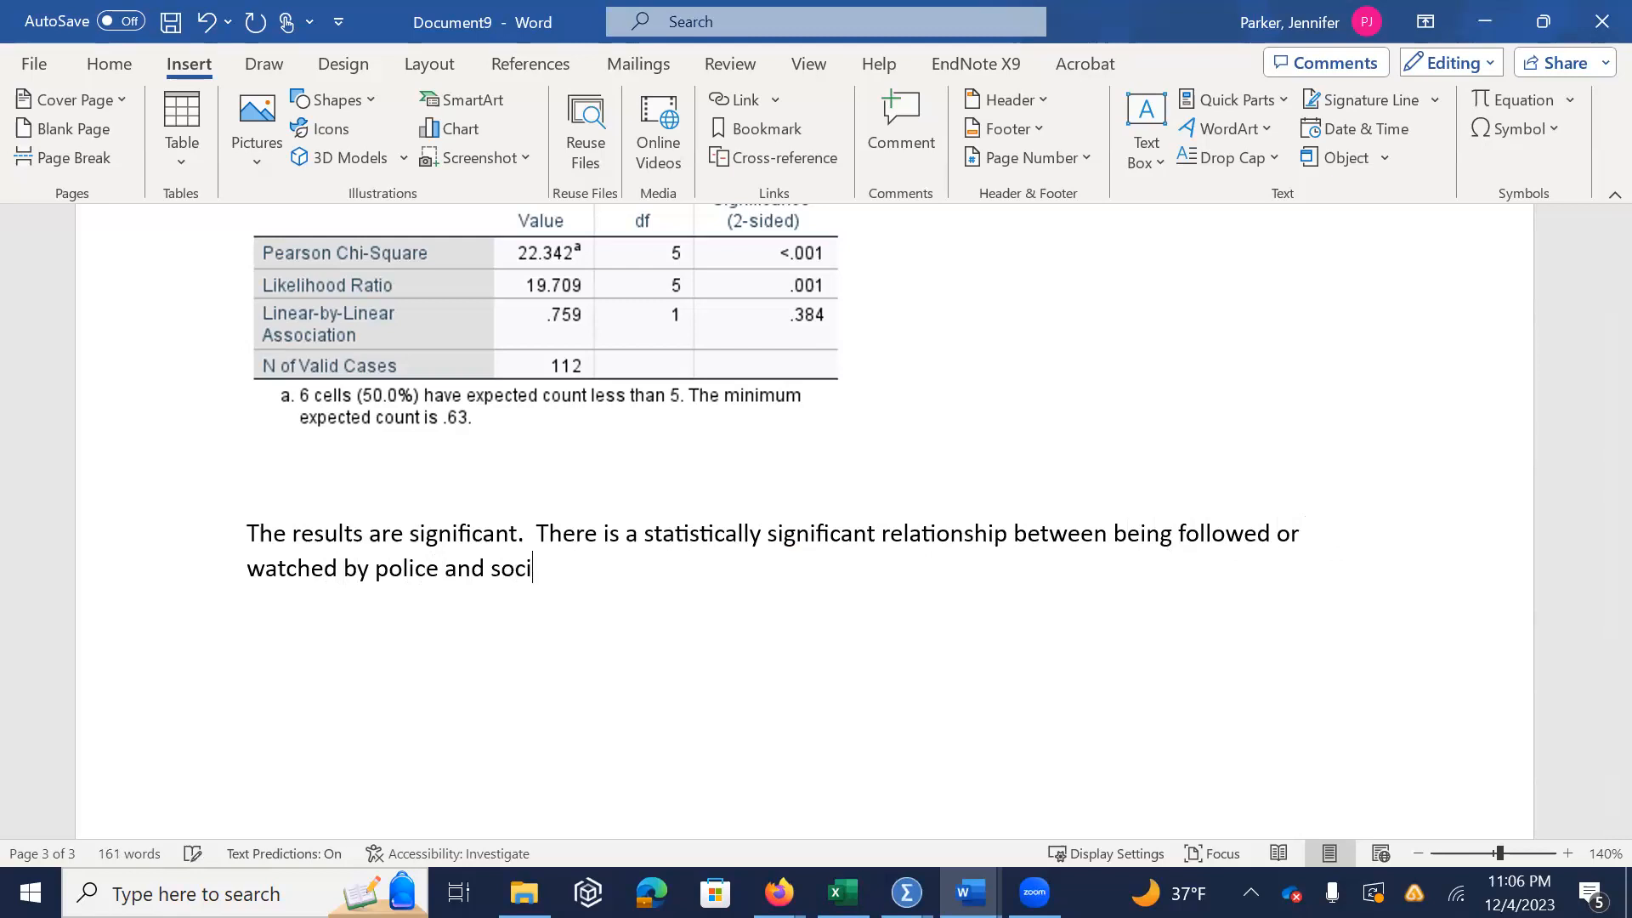
pyautogui.press('BackSpace')
pyautogui.press('BackSpace')
pyautogui.press('BackSpace')
# End the relationship sentence and add "We accept the alternative hypothesis and reject the null hypothesis."
pyautogui.write('up.  We accept the alternative hypothesis and re')
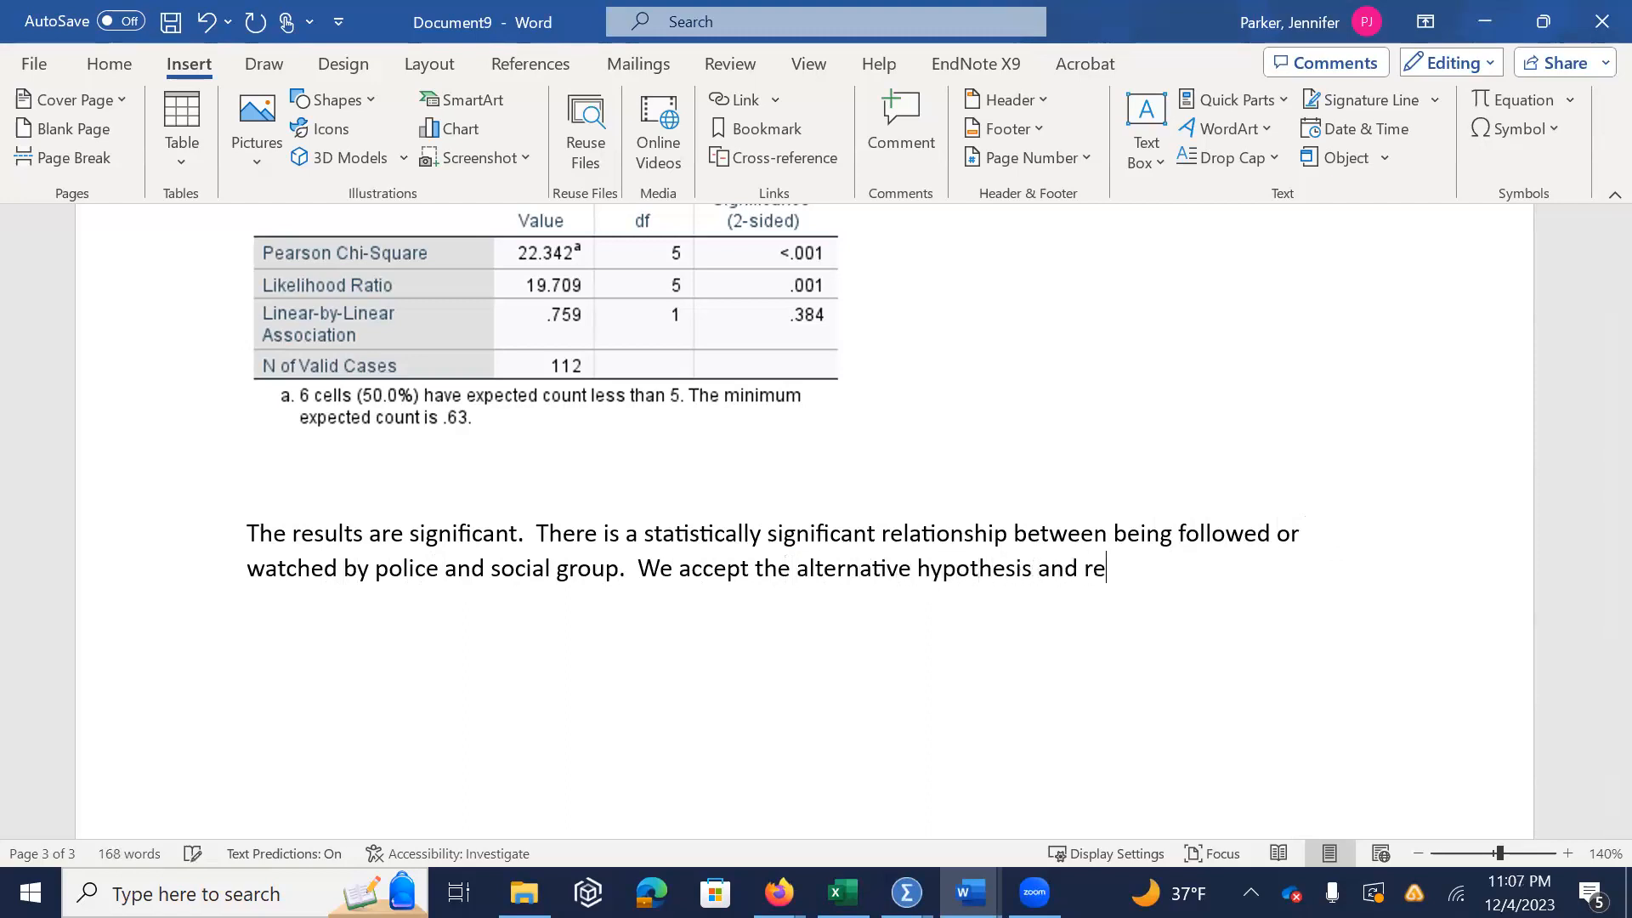
pyautogui.write('ject the null')
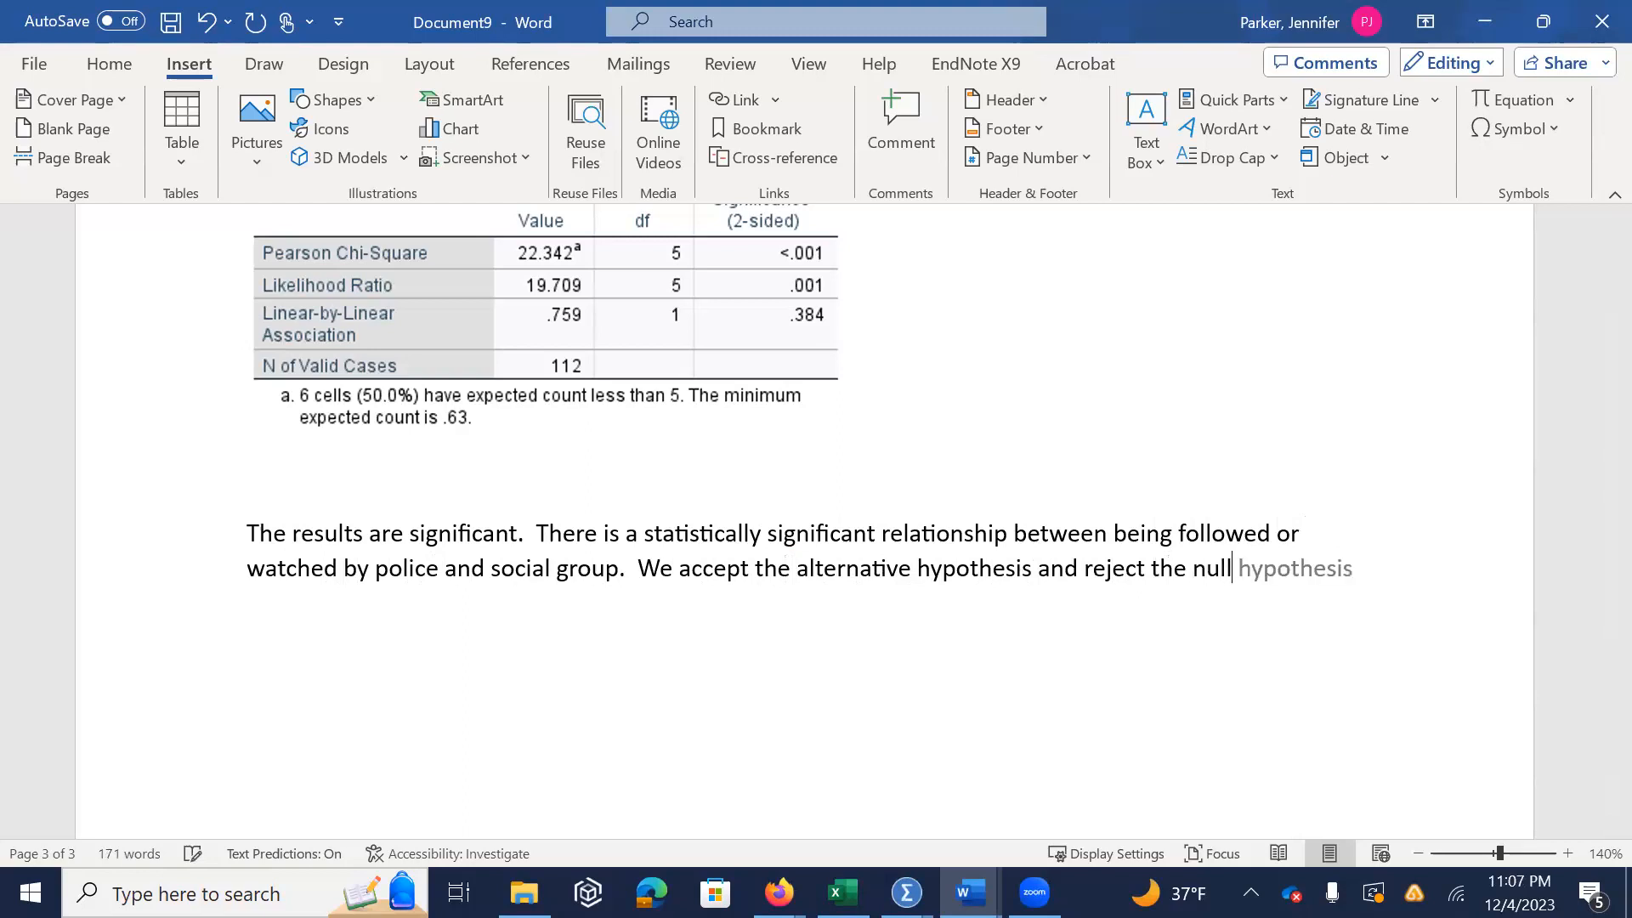
pyautogui.write(' hypothesis.')
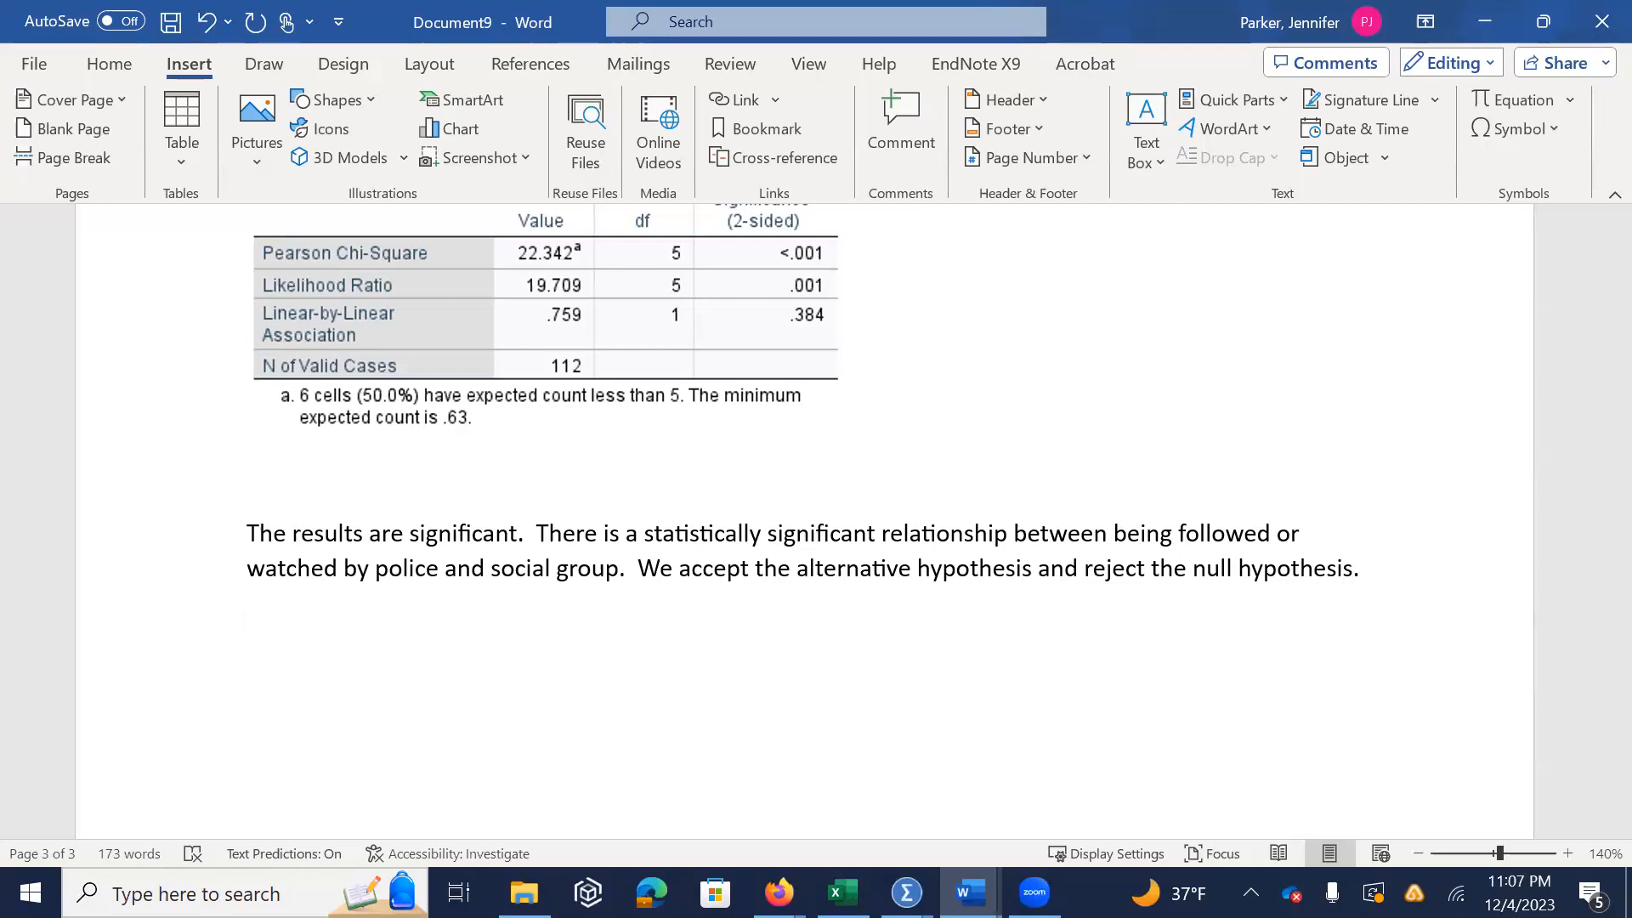
# Start a test statistic line below the interpretation with "X2", format the 2 as superscript, and return to normal text
pyautogui.write('X')
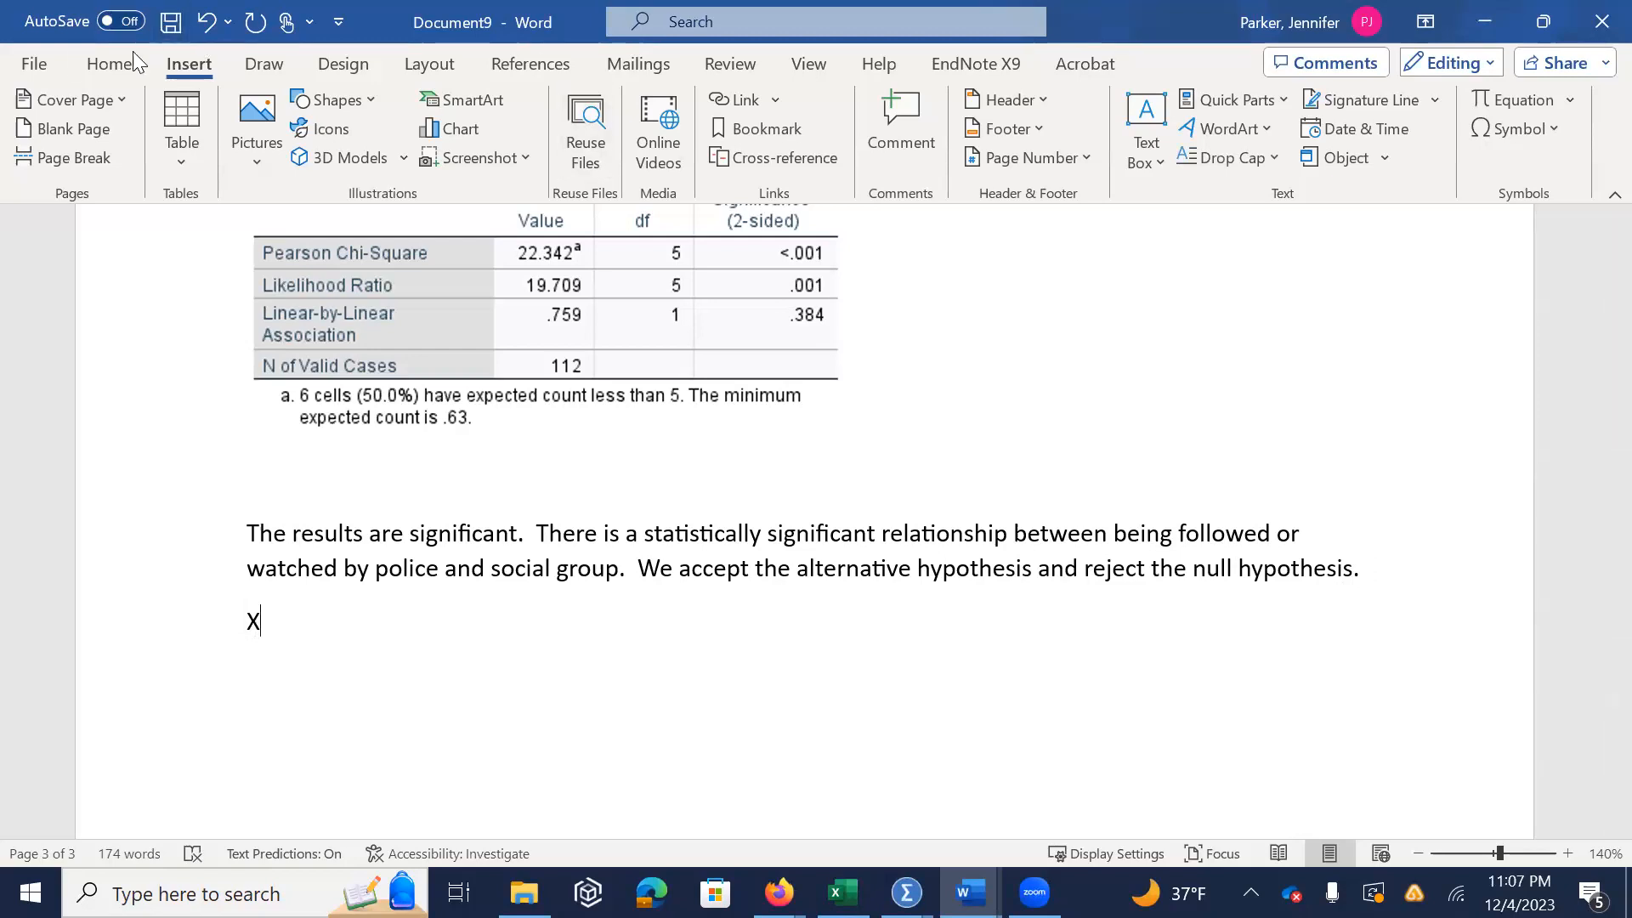
pyautogui.click(103, 66)
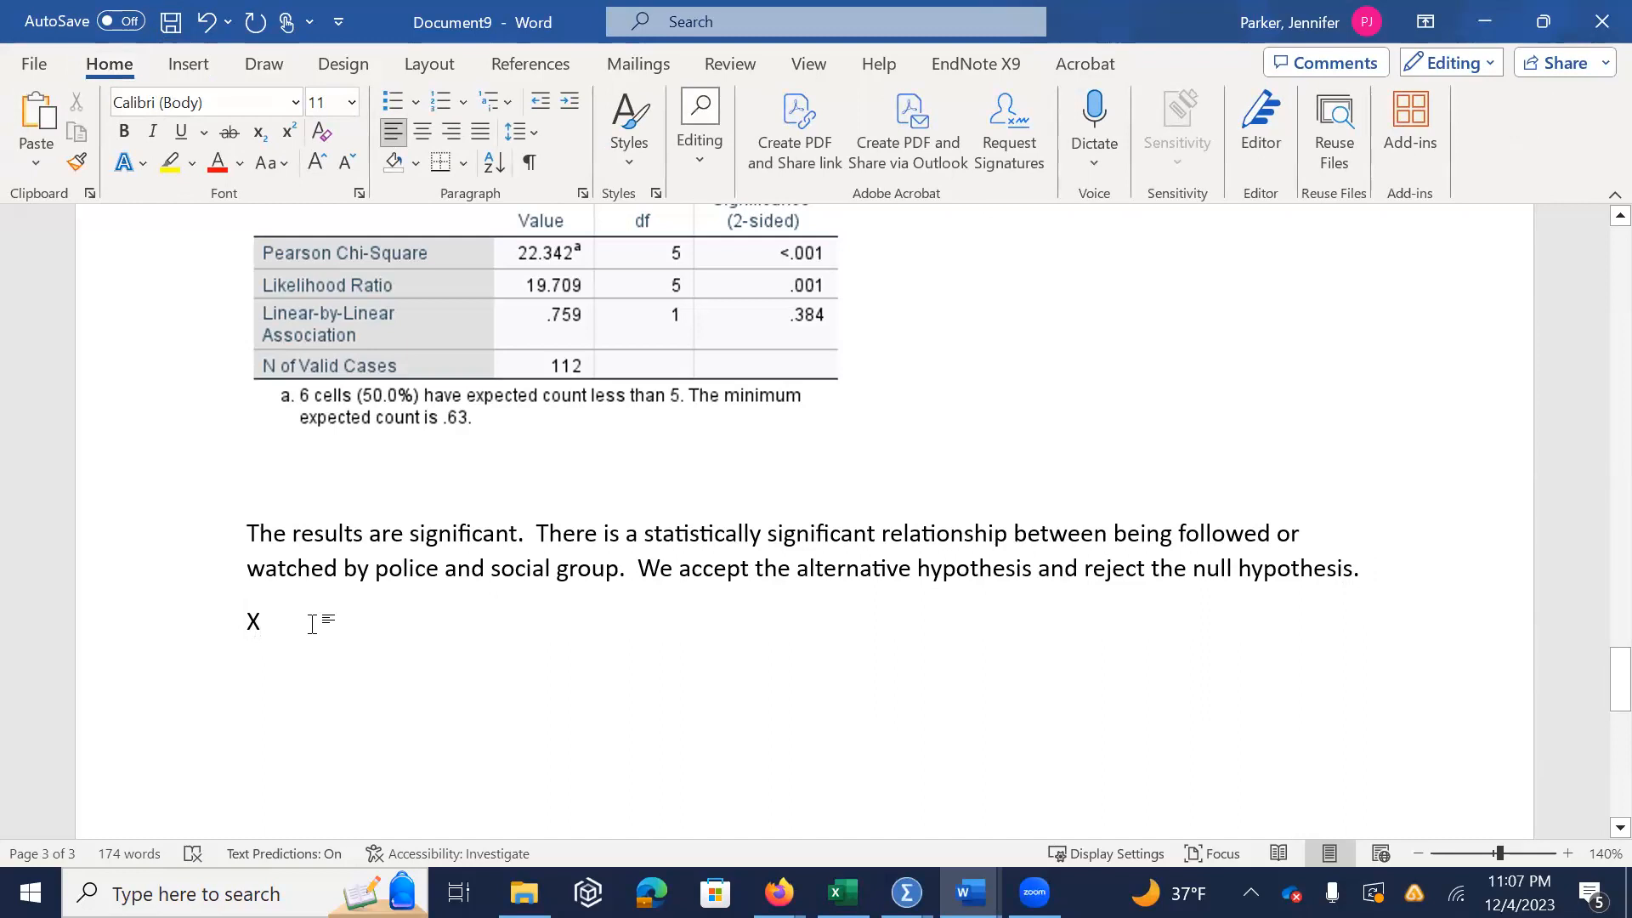
pyautogui.write('2')
pyautogui.hotkey('shift', 'Left')
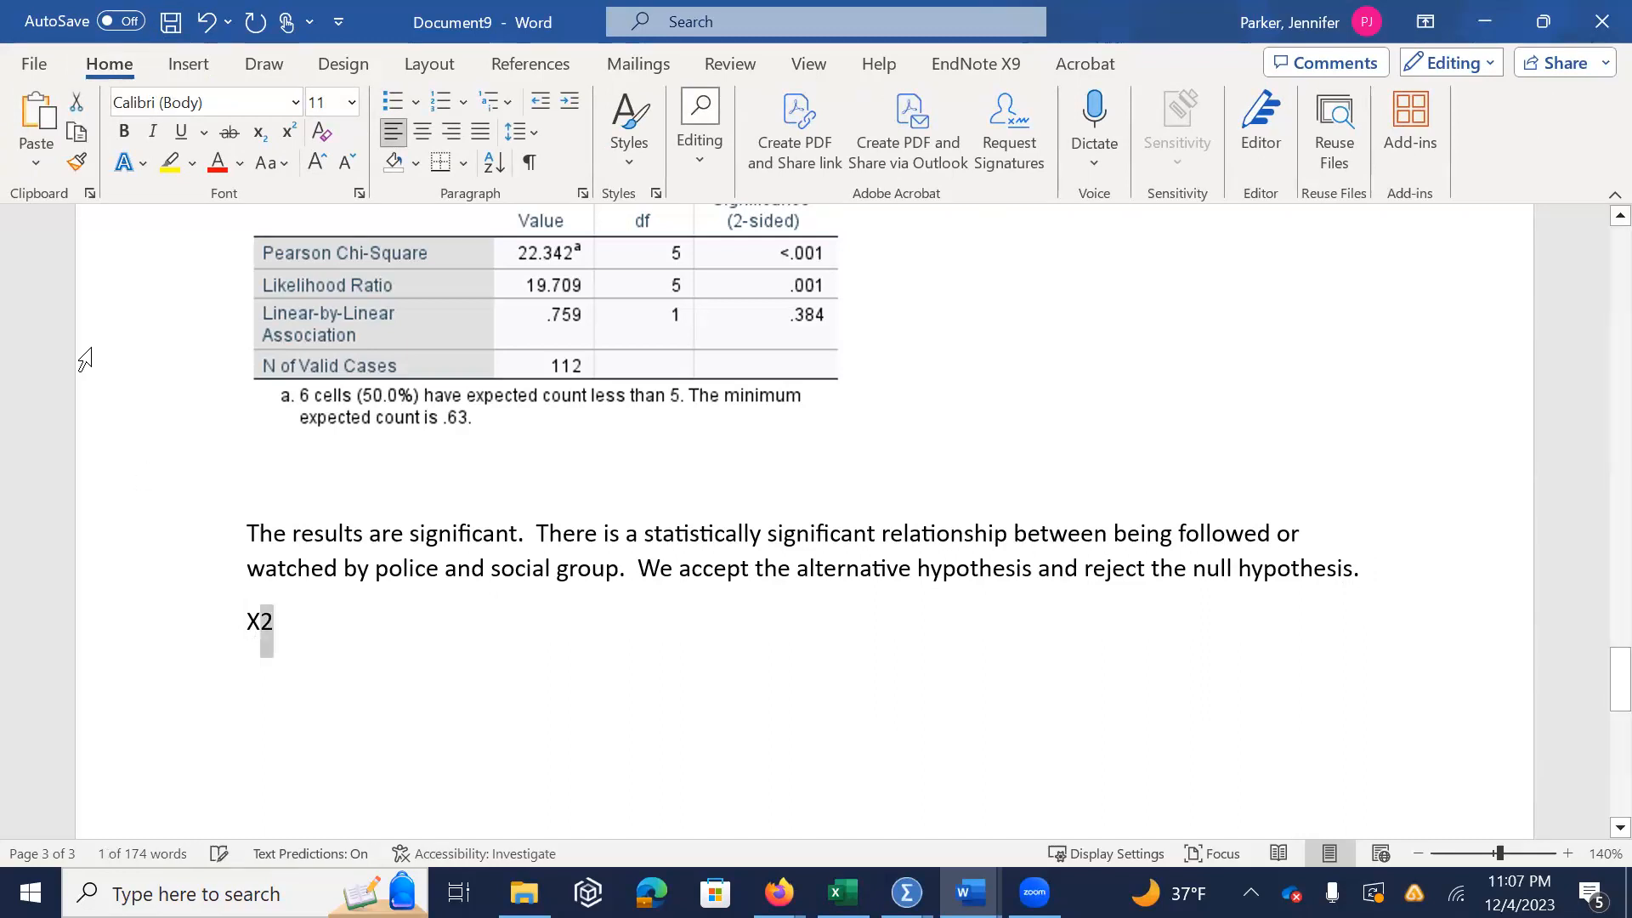
pyautogui.click(289, 132)
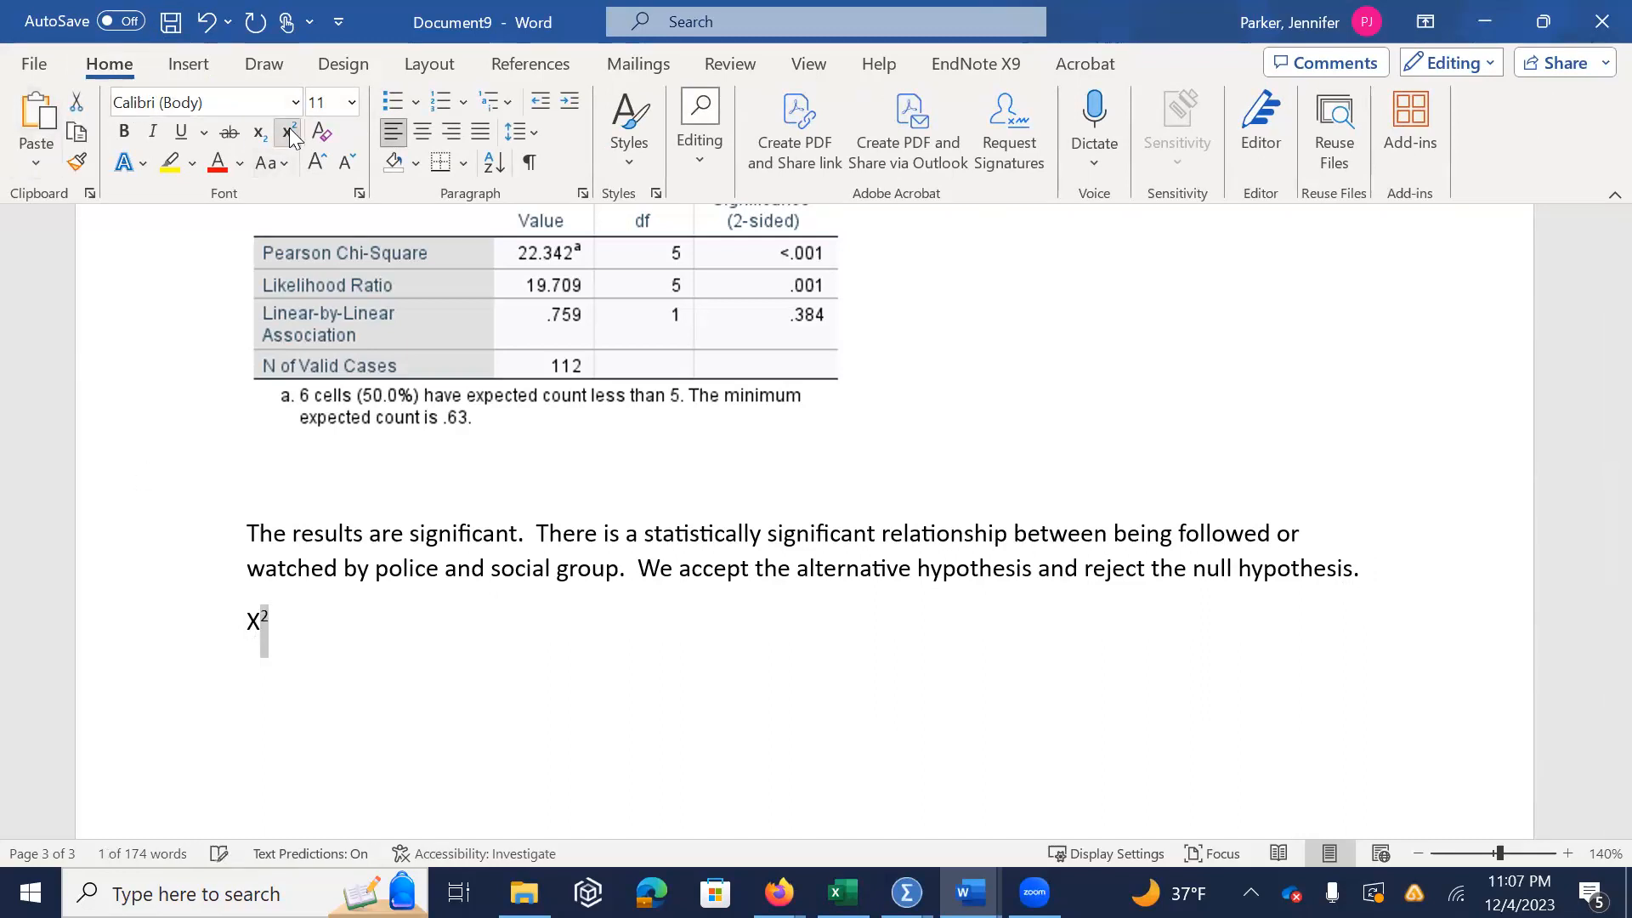
pyautogui.click(277, 612)
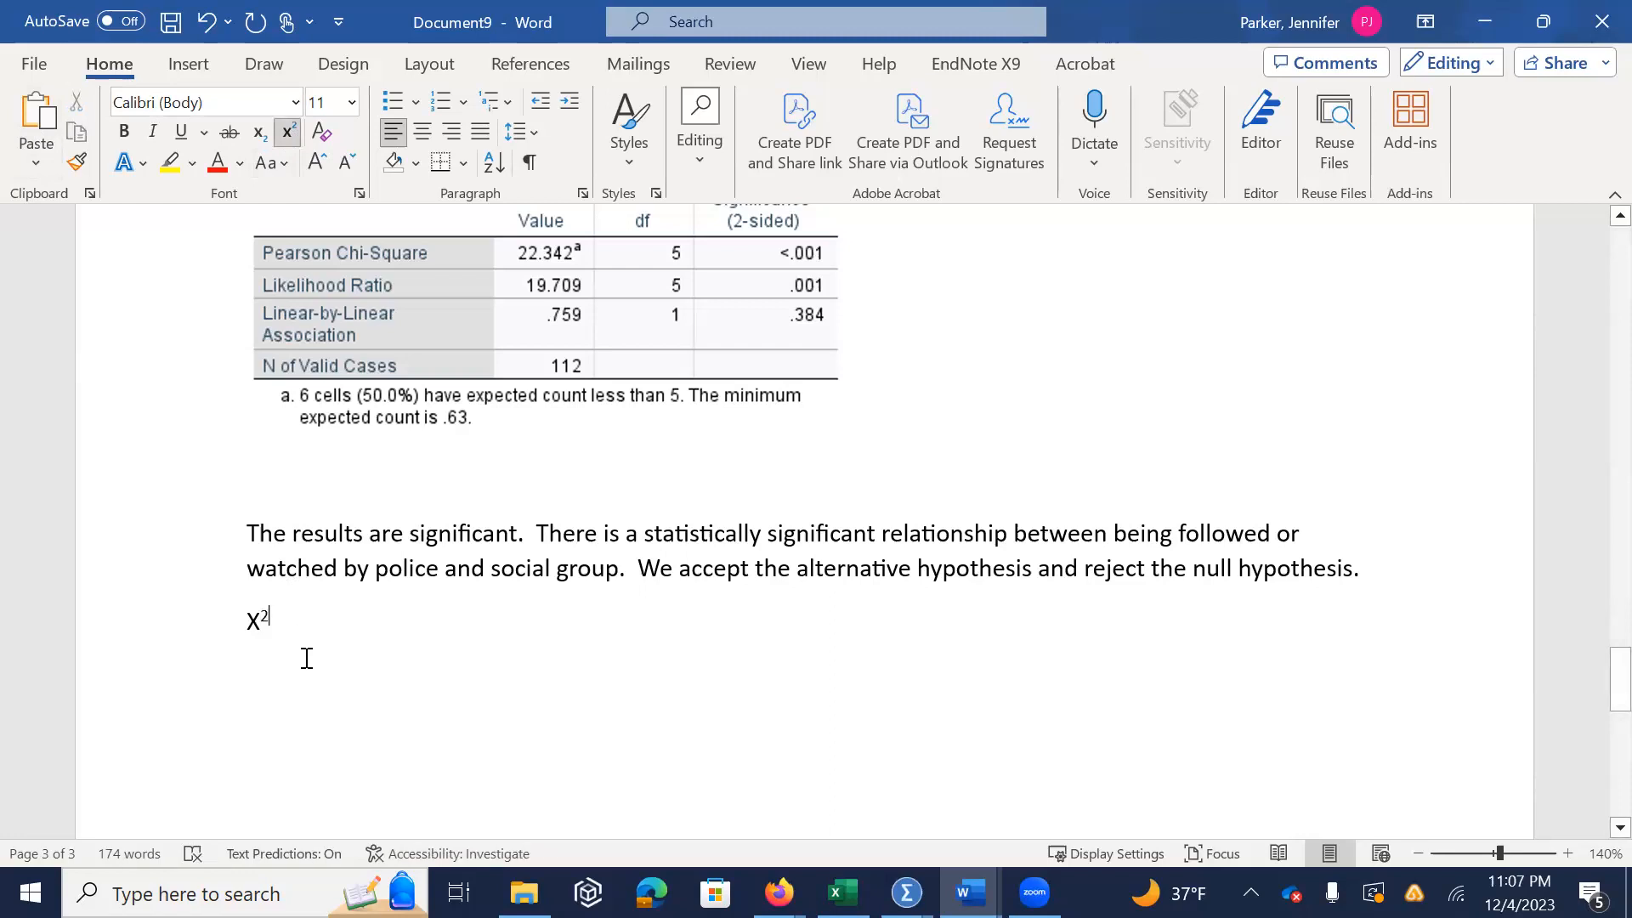
pyautogui.click(289, 131)
# Complete the chi-square test statistic line with "(5, 112)=22.342, p<.001" and start a new line below it
pyautogui.write('(')
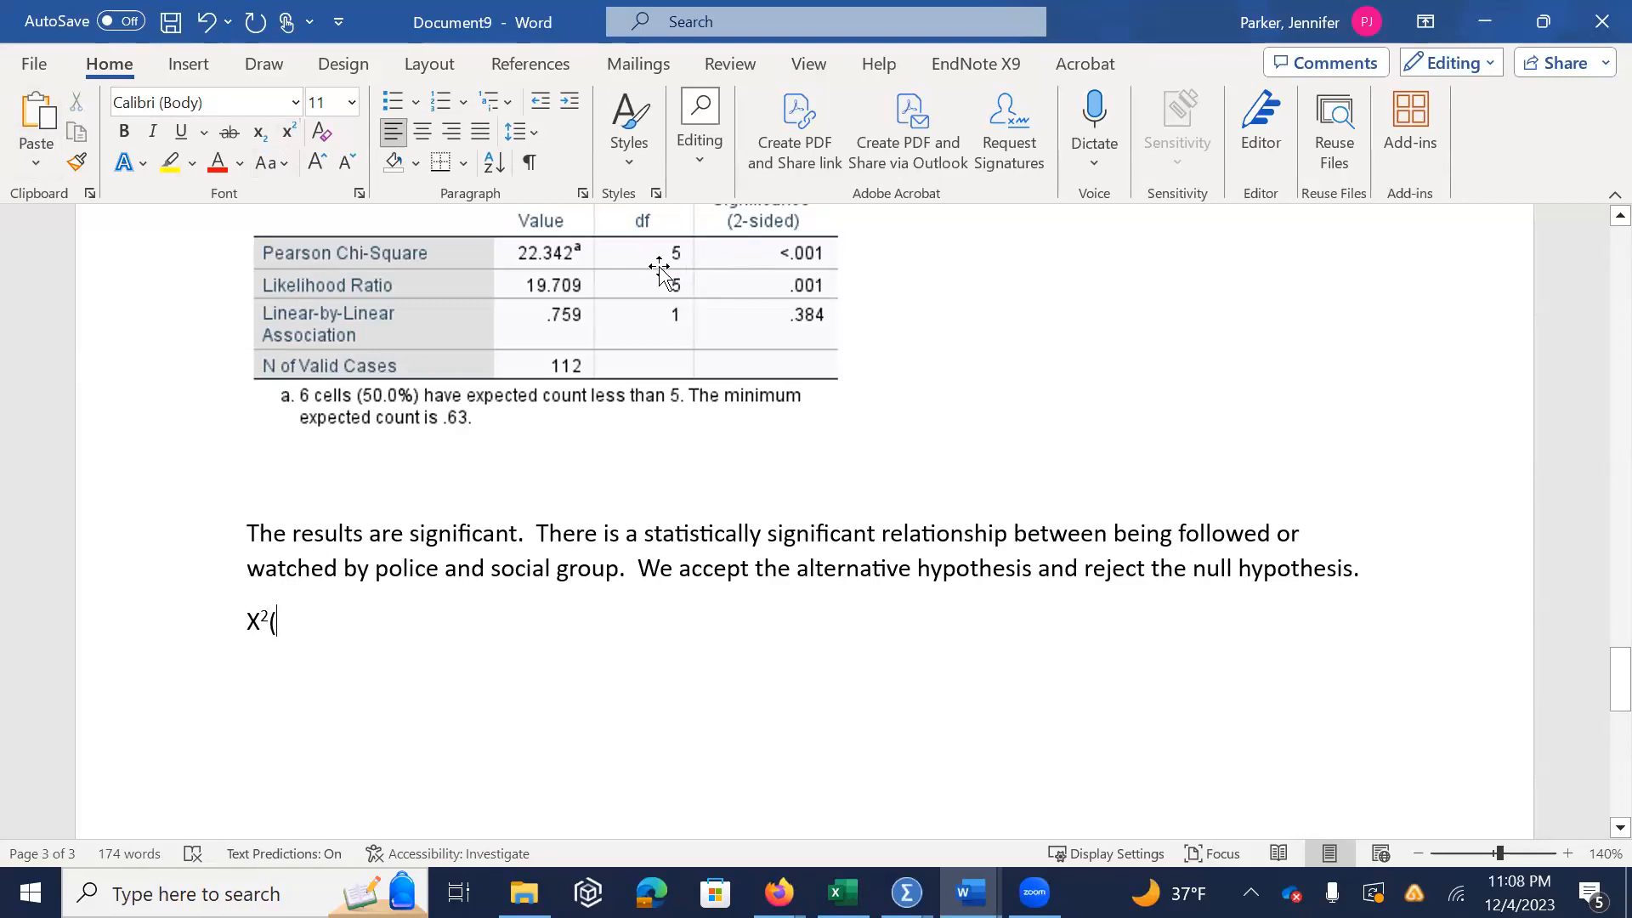
pyautogui.write('6')
pyautogui.press('BackSpace')
pyautogui.write('5, 112)')
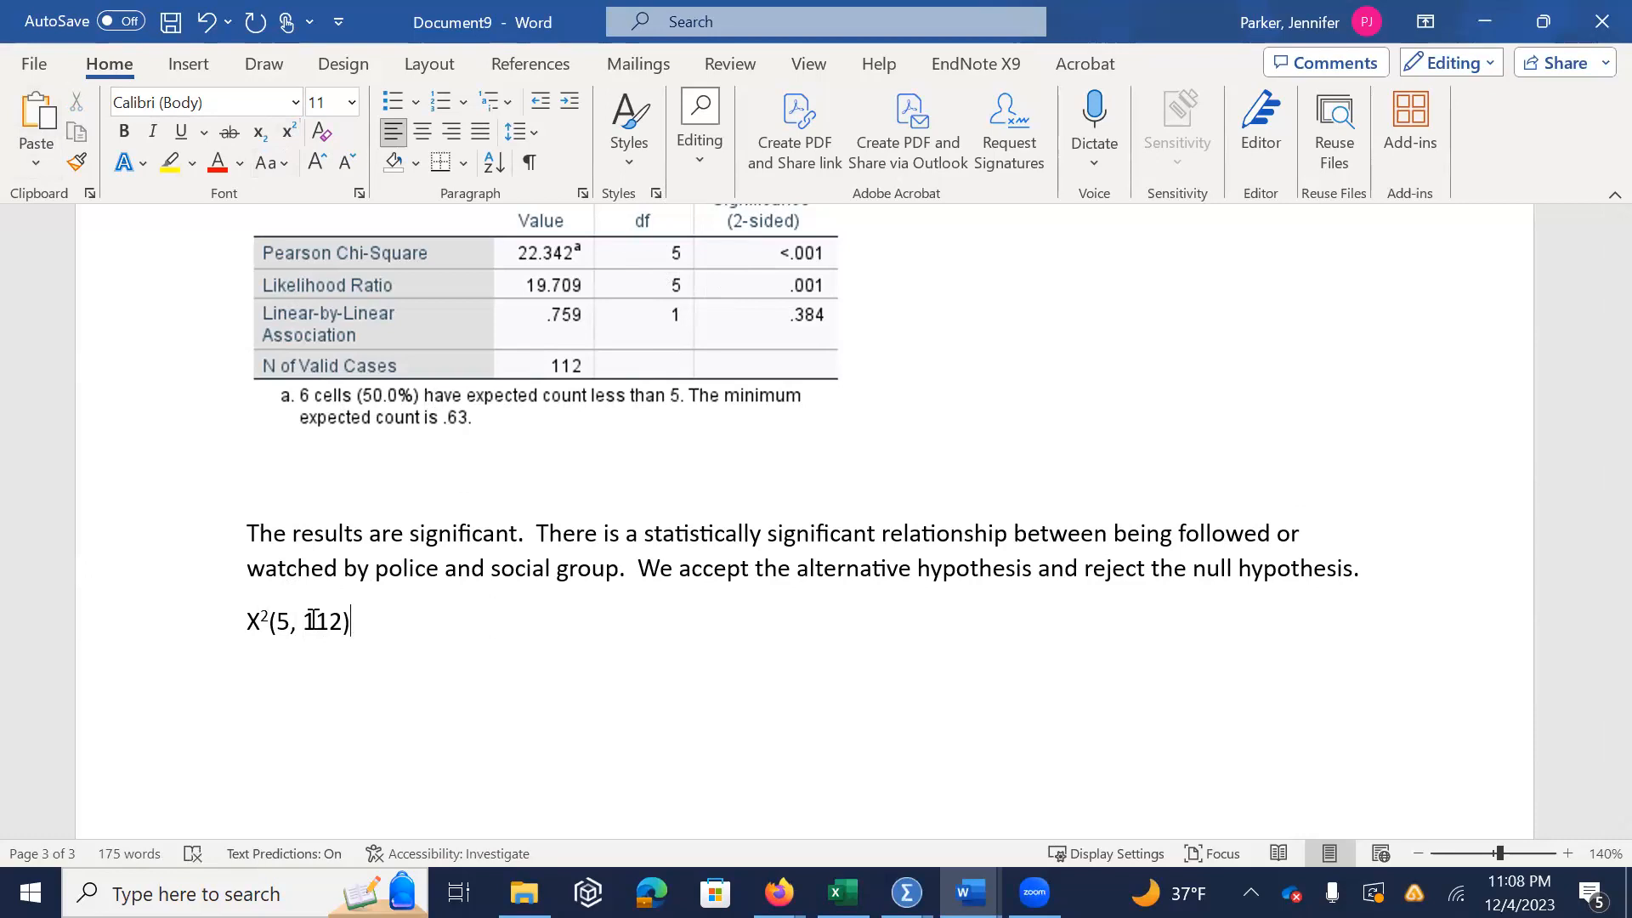
pyautogui.write('=')
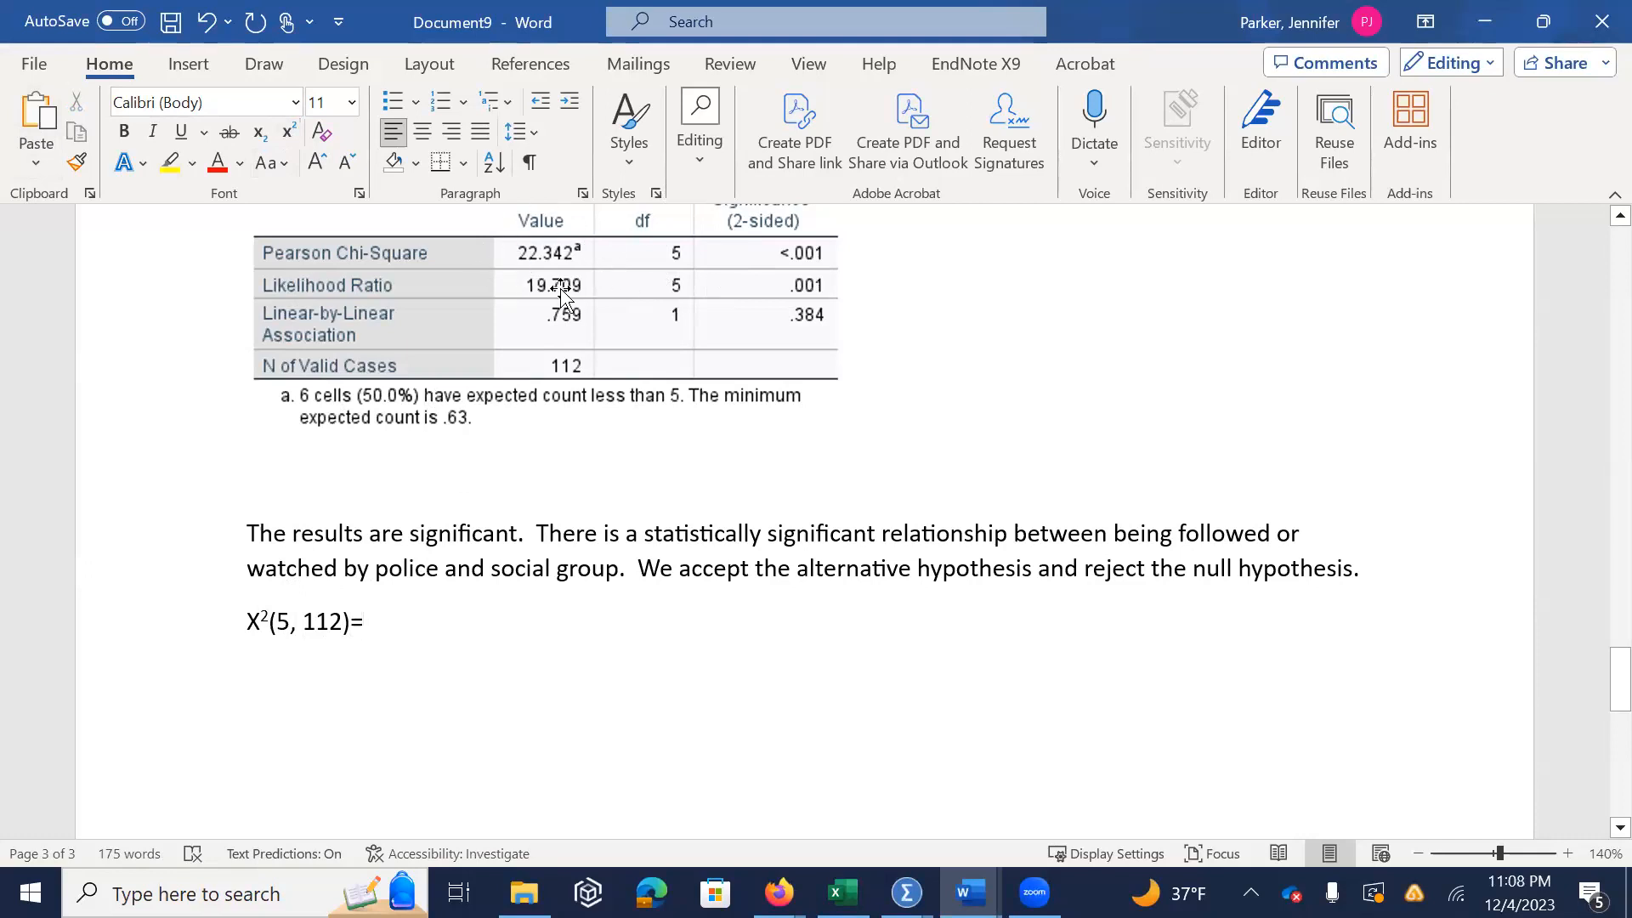
pyautogui.write('22')
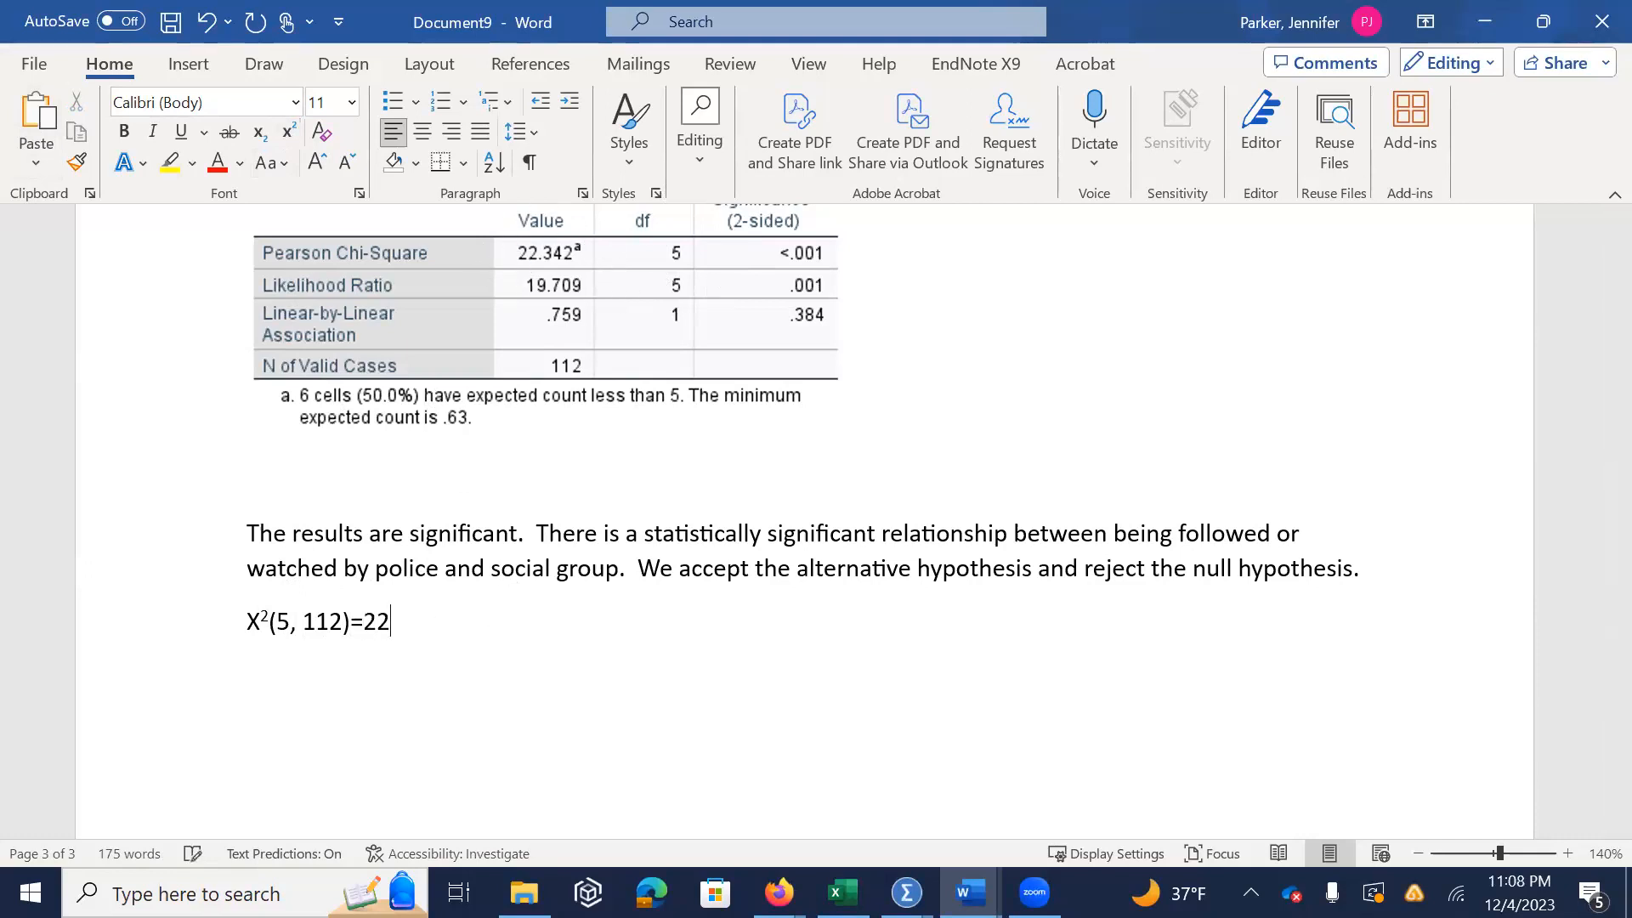
pyautogui.write('.342, p<.001')
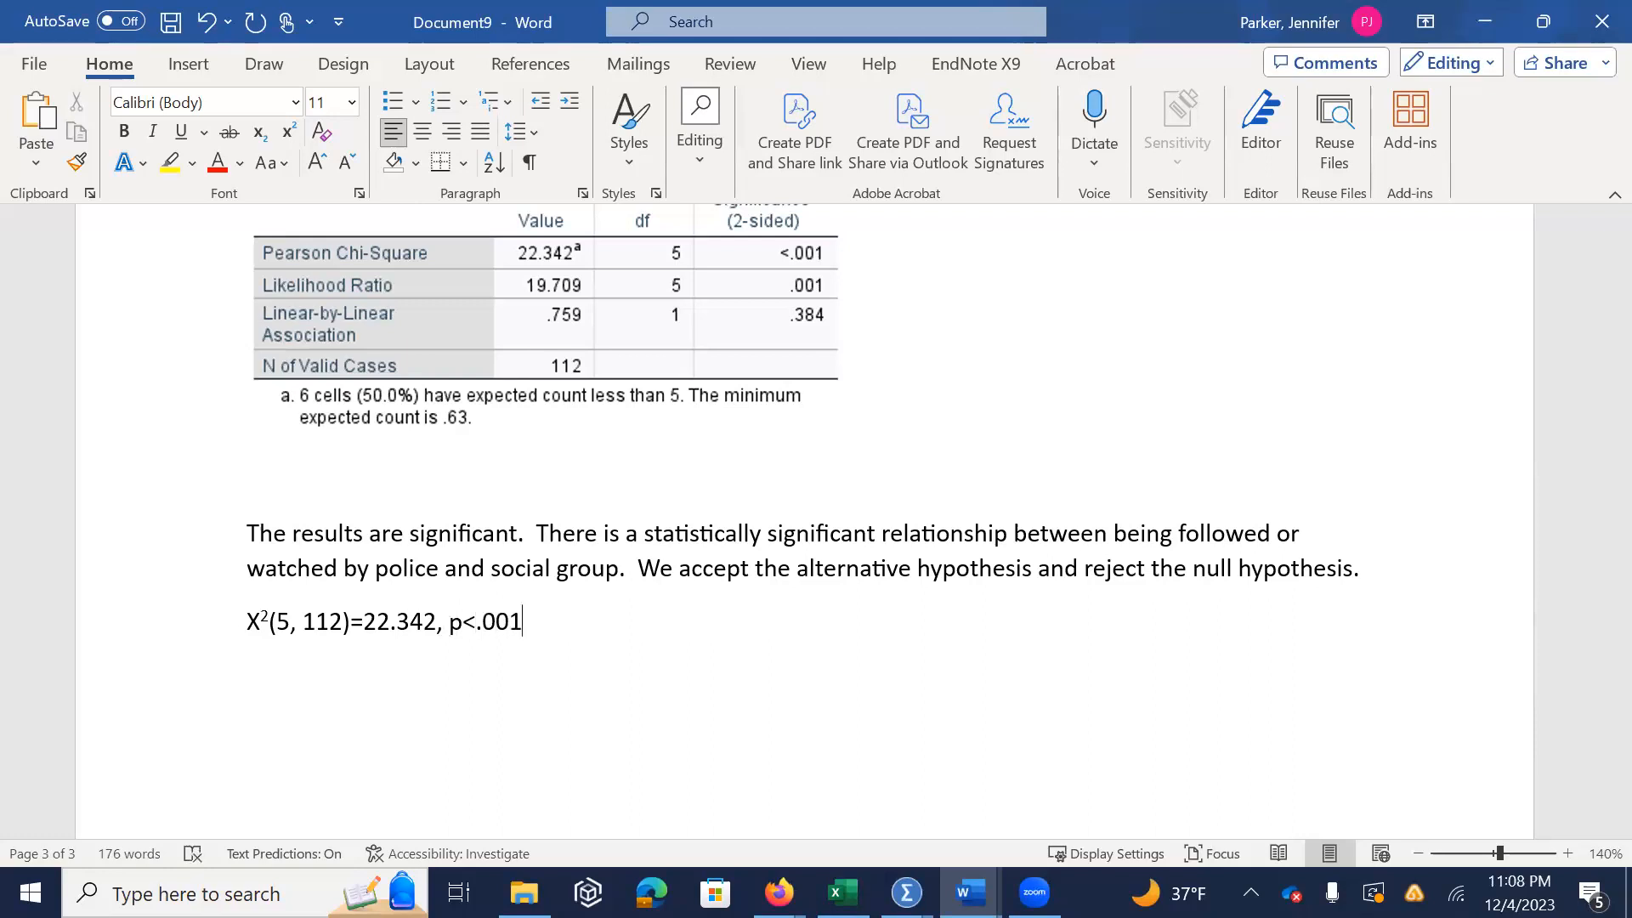
pyautogui.press('Return')
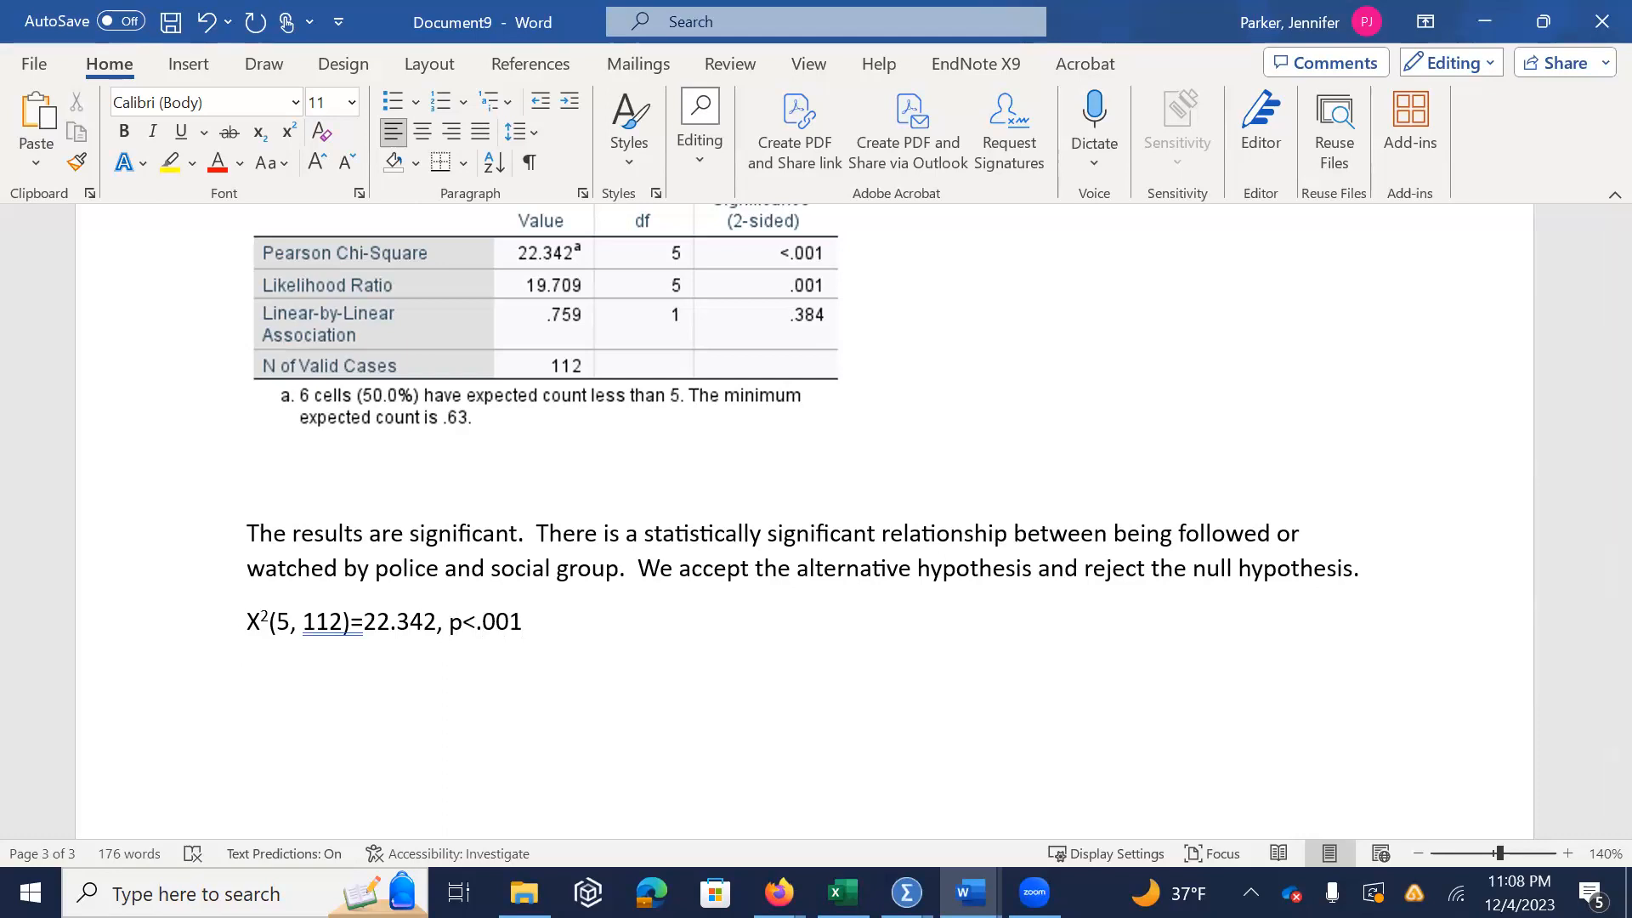
# Consult the crosstabulation and begin a paragraph below the test statistic with "The different race/ethnic groups had disparate expo"
pyautogui.moveTo(1599, 684); pyautogui.dragTo(1592, 533)
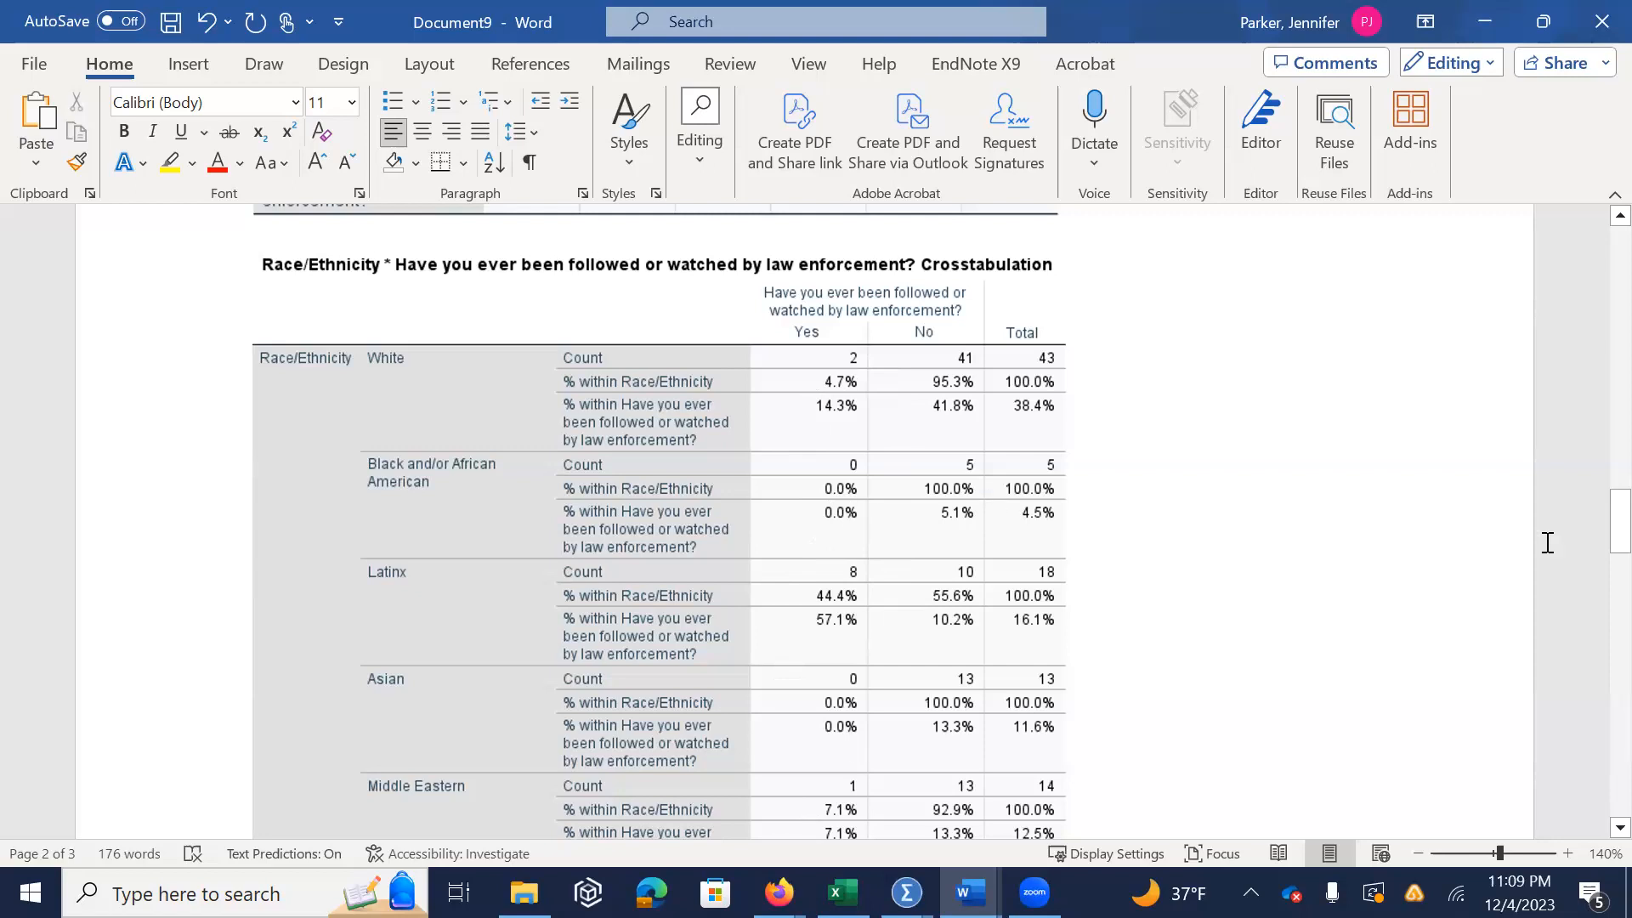
pyautogui.moveTo(1592, 522); pyautogui.dragTo(1592, 523)
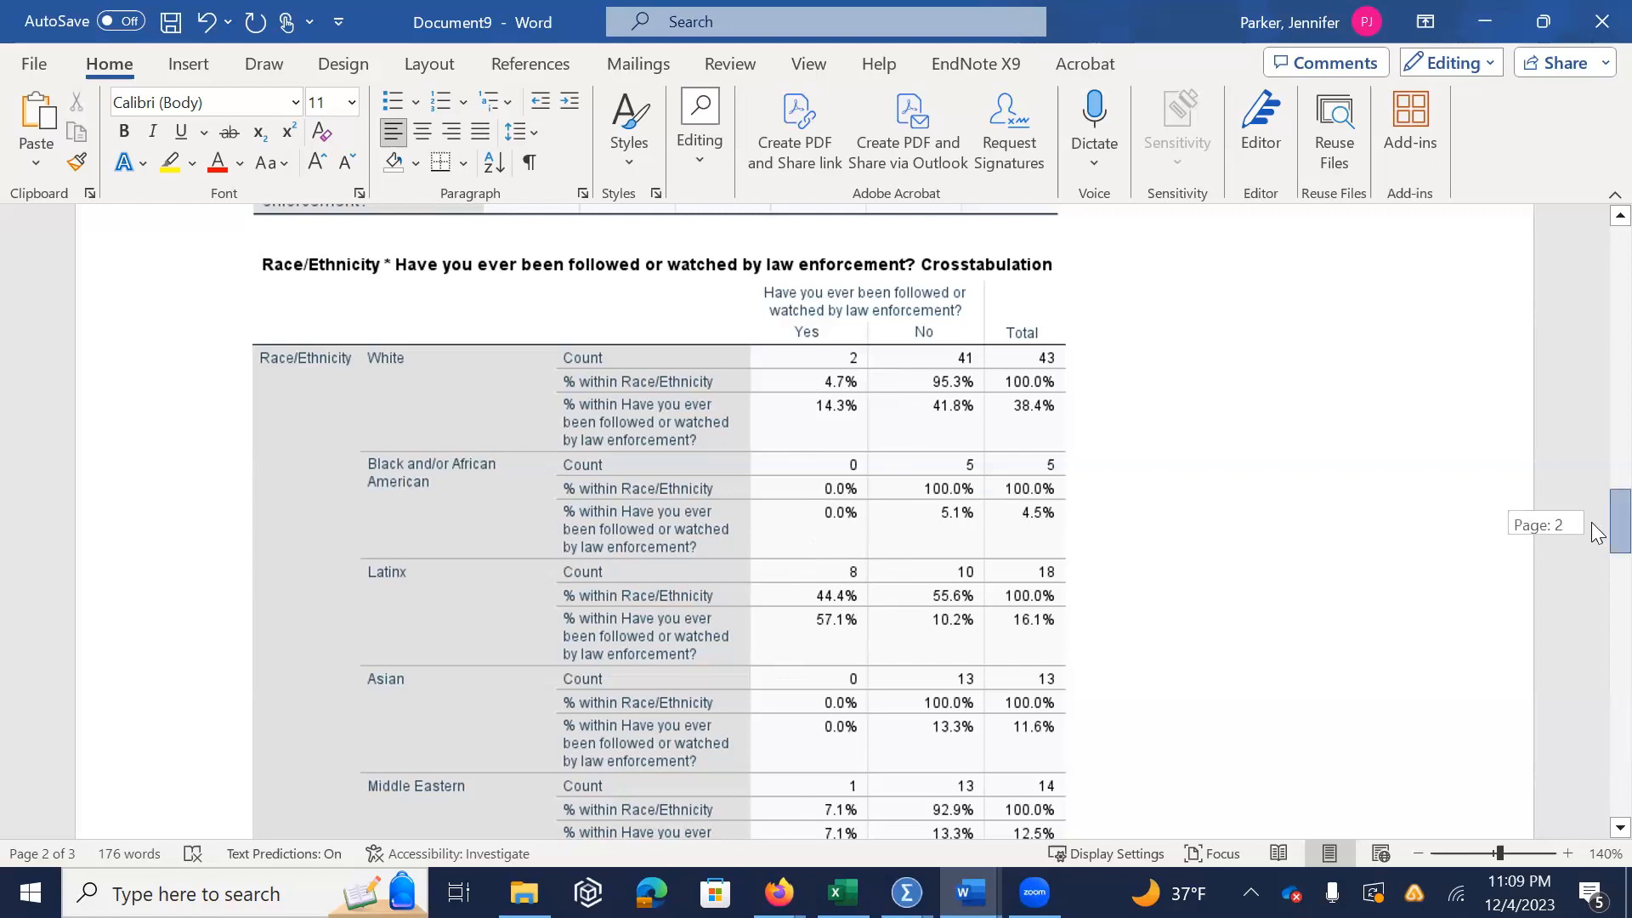
pyautogui.moveTo(1597, 533); pyautogui.dragTo(1592, 536)
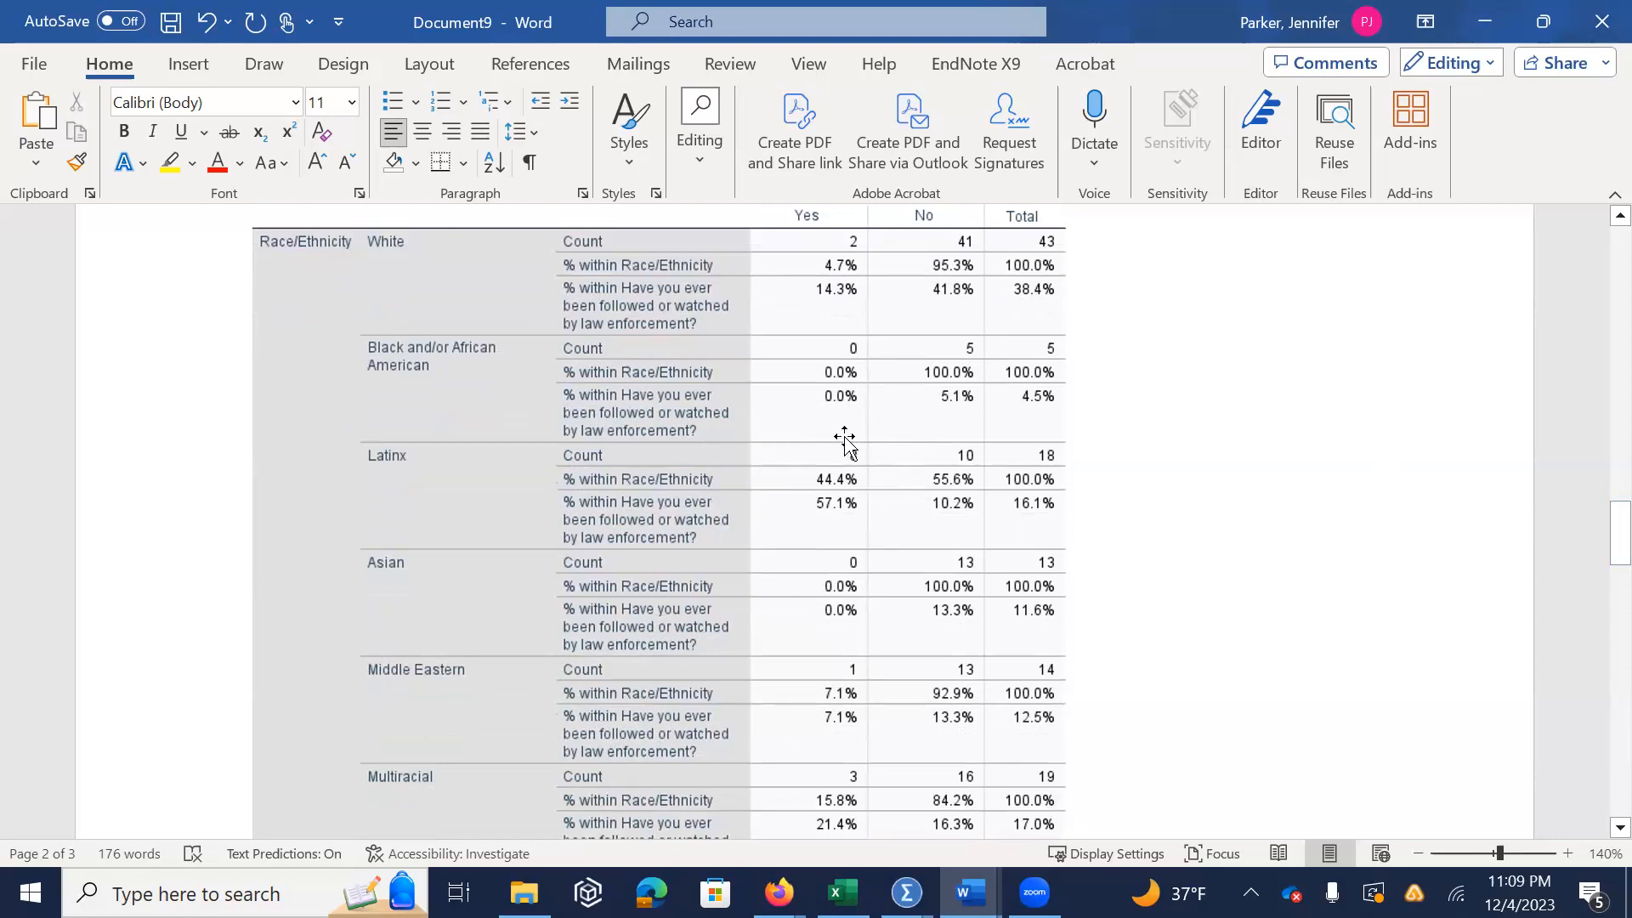
pyautogui.moveTo(1592, 527); pyautogui.dragTo(1592, 527)
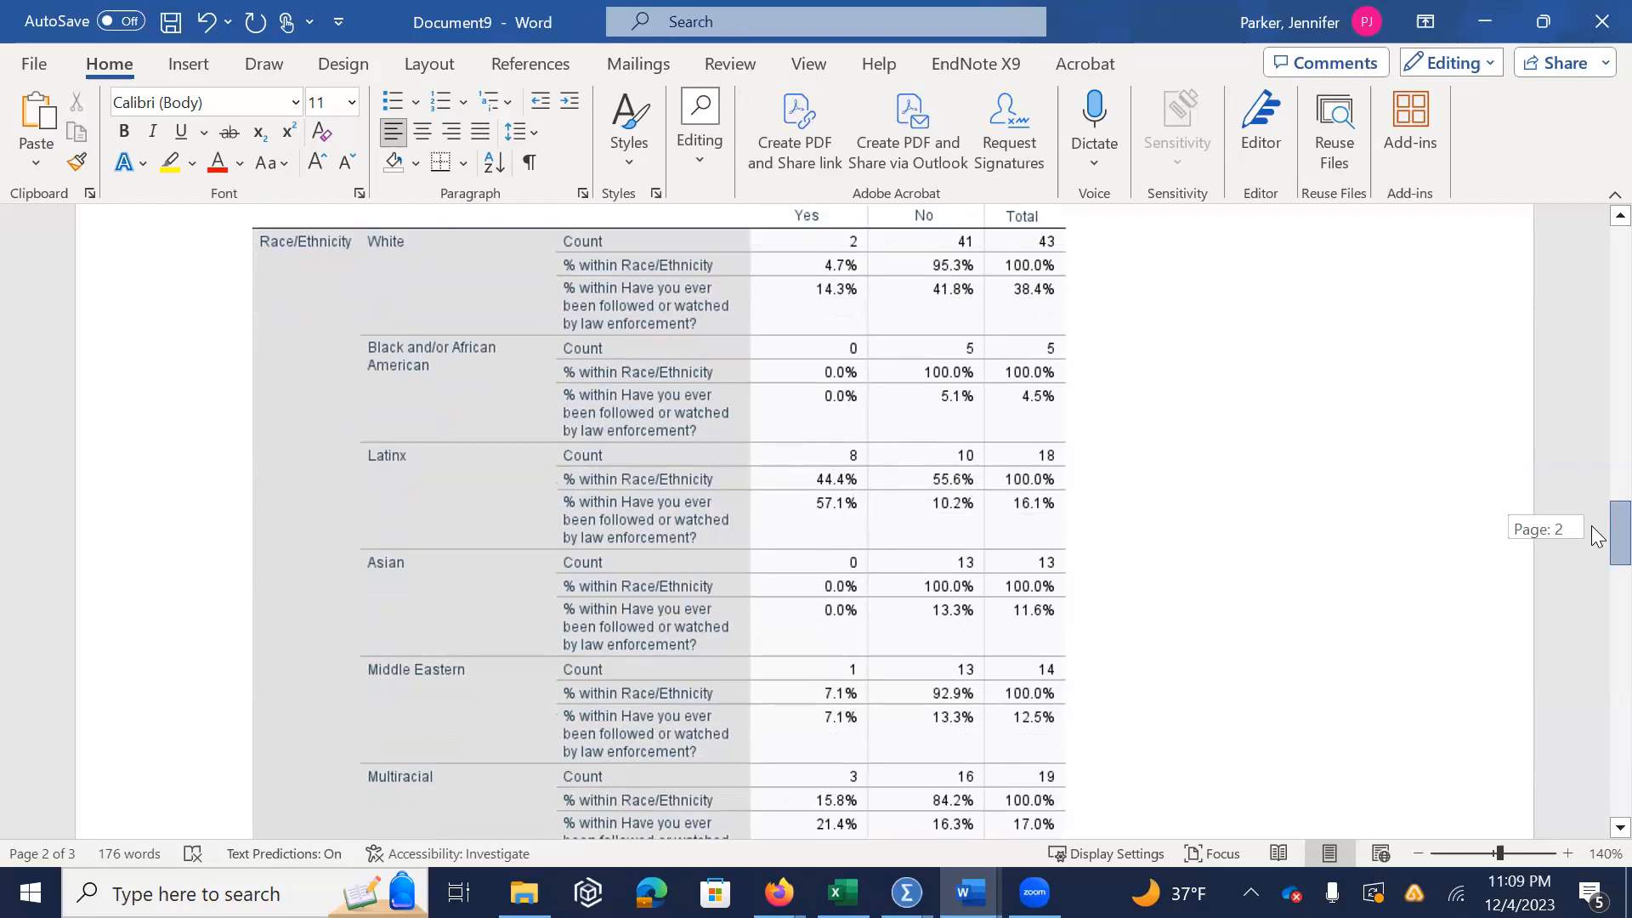
pyautogui.moveTo(1598, 536); pyautogui.dragTo(1597, 684)
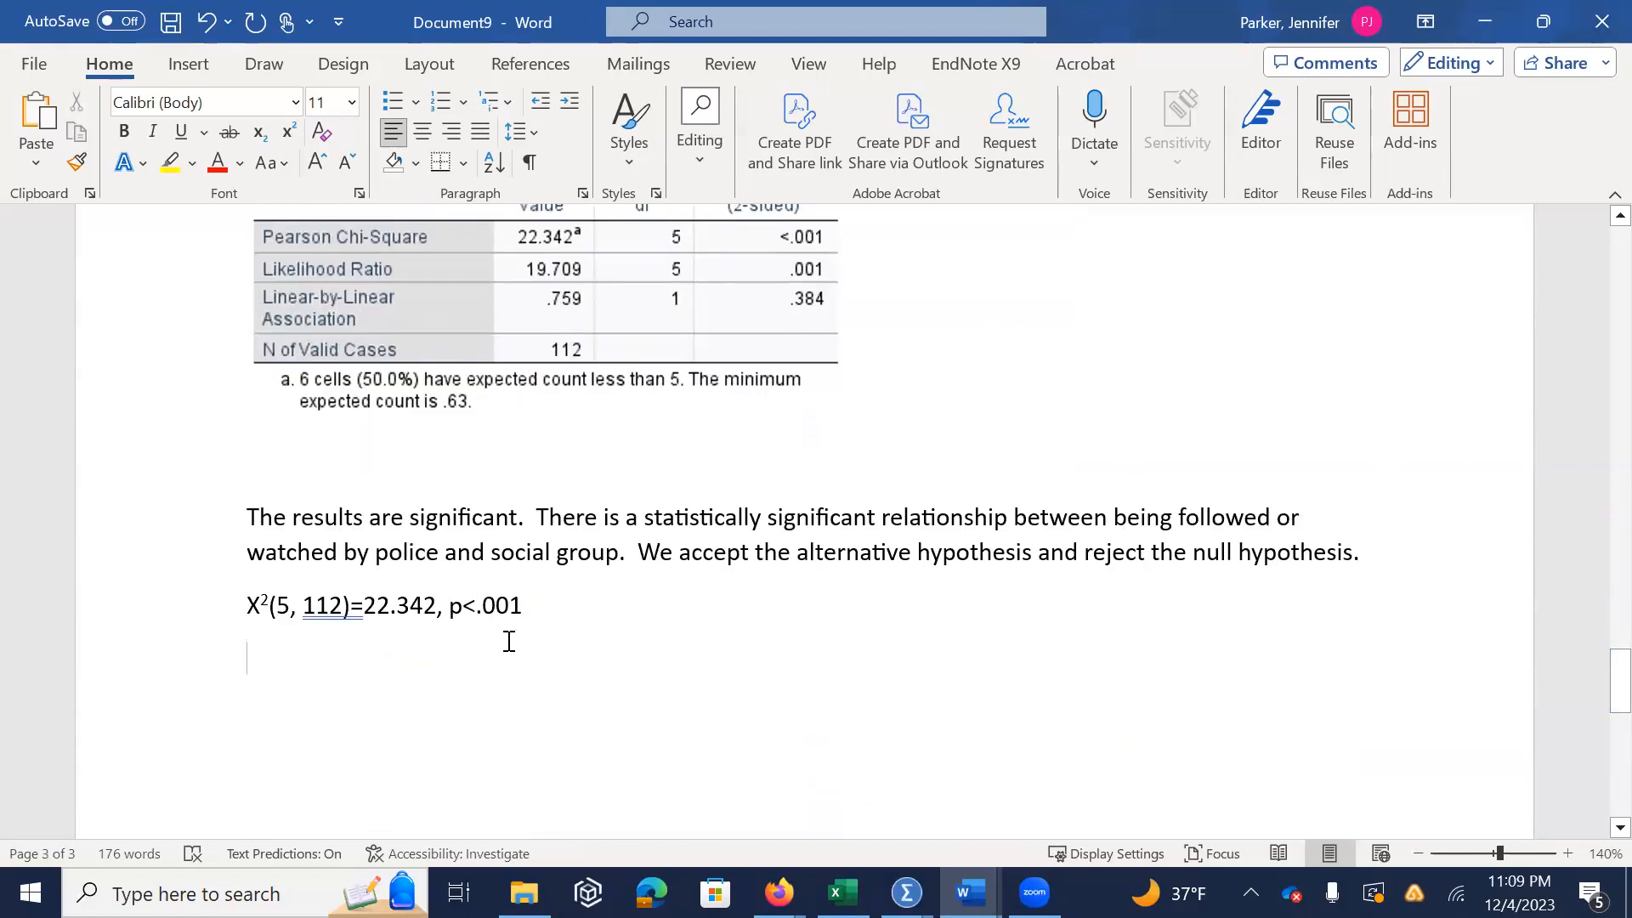
pyautogui.write('the')
pyautogui.press('BackSpace')
pyautogui.press('BackSpace')
pyautogui.press('BackSpace')
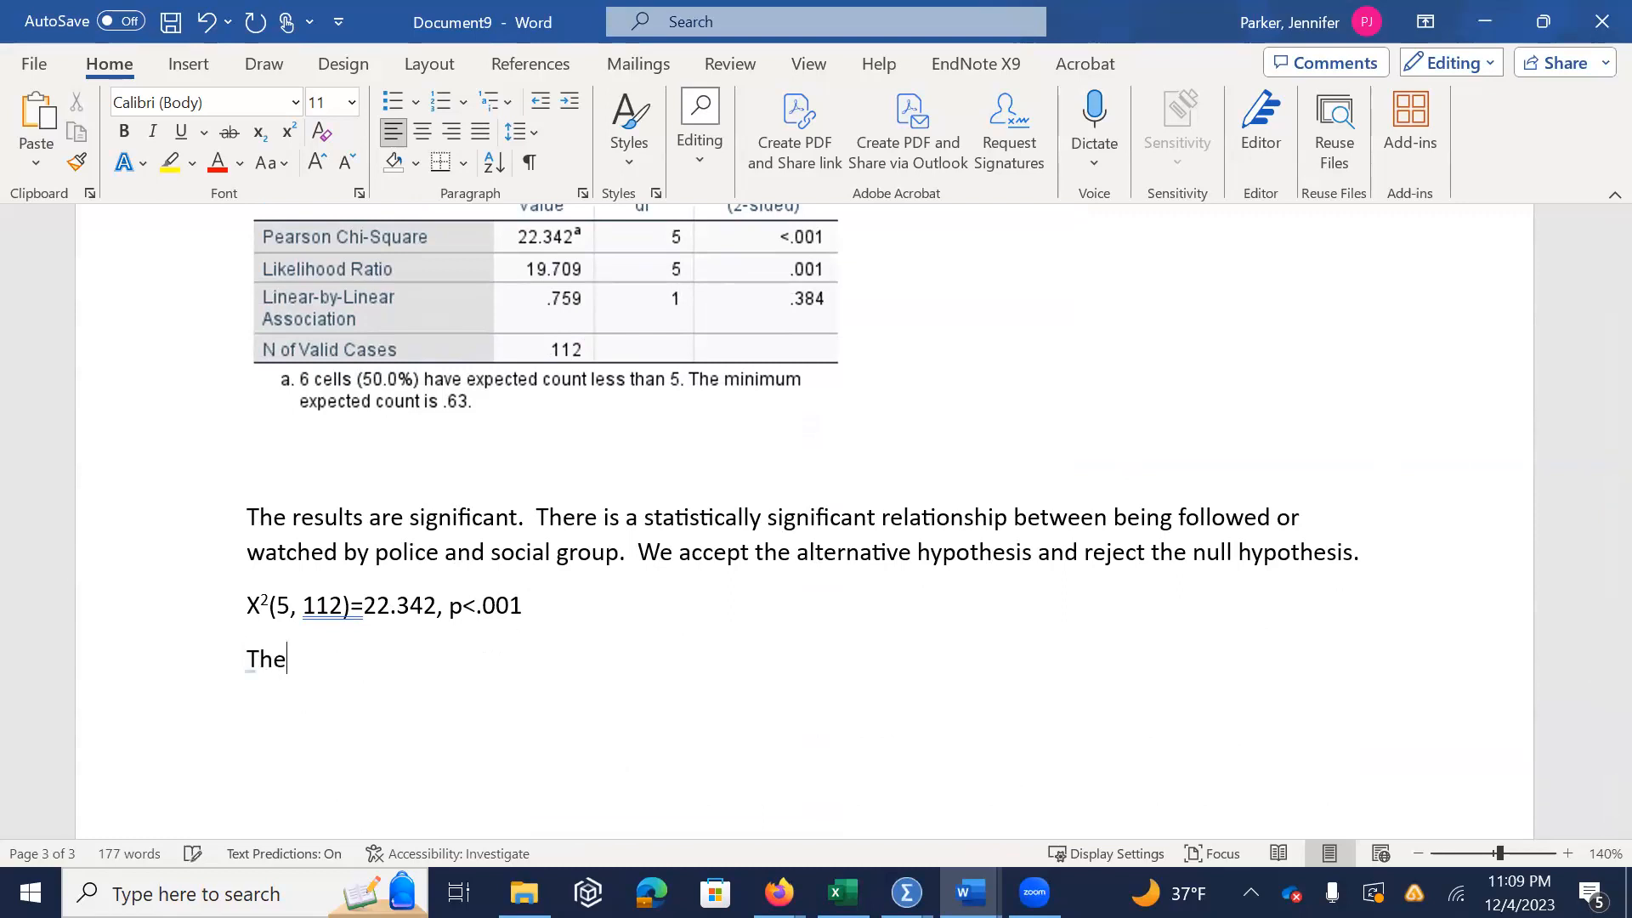
pyautogui.write('he different race/ethnic groiup')
pyautogui.press('BackSpace')
pyautogui.press('BackSpace')
pyautogui.press('BackSpace')
pyautogui.write('ups had disparate expo')
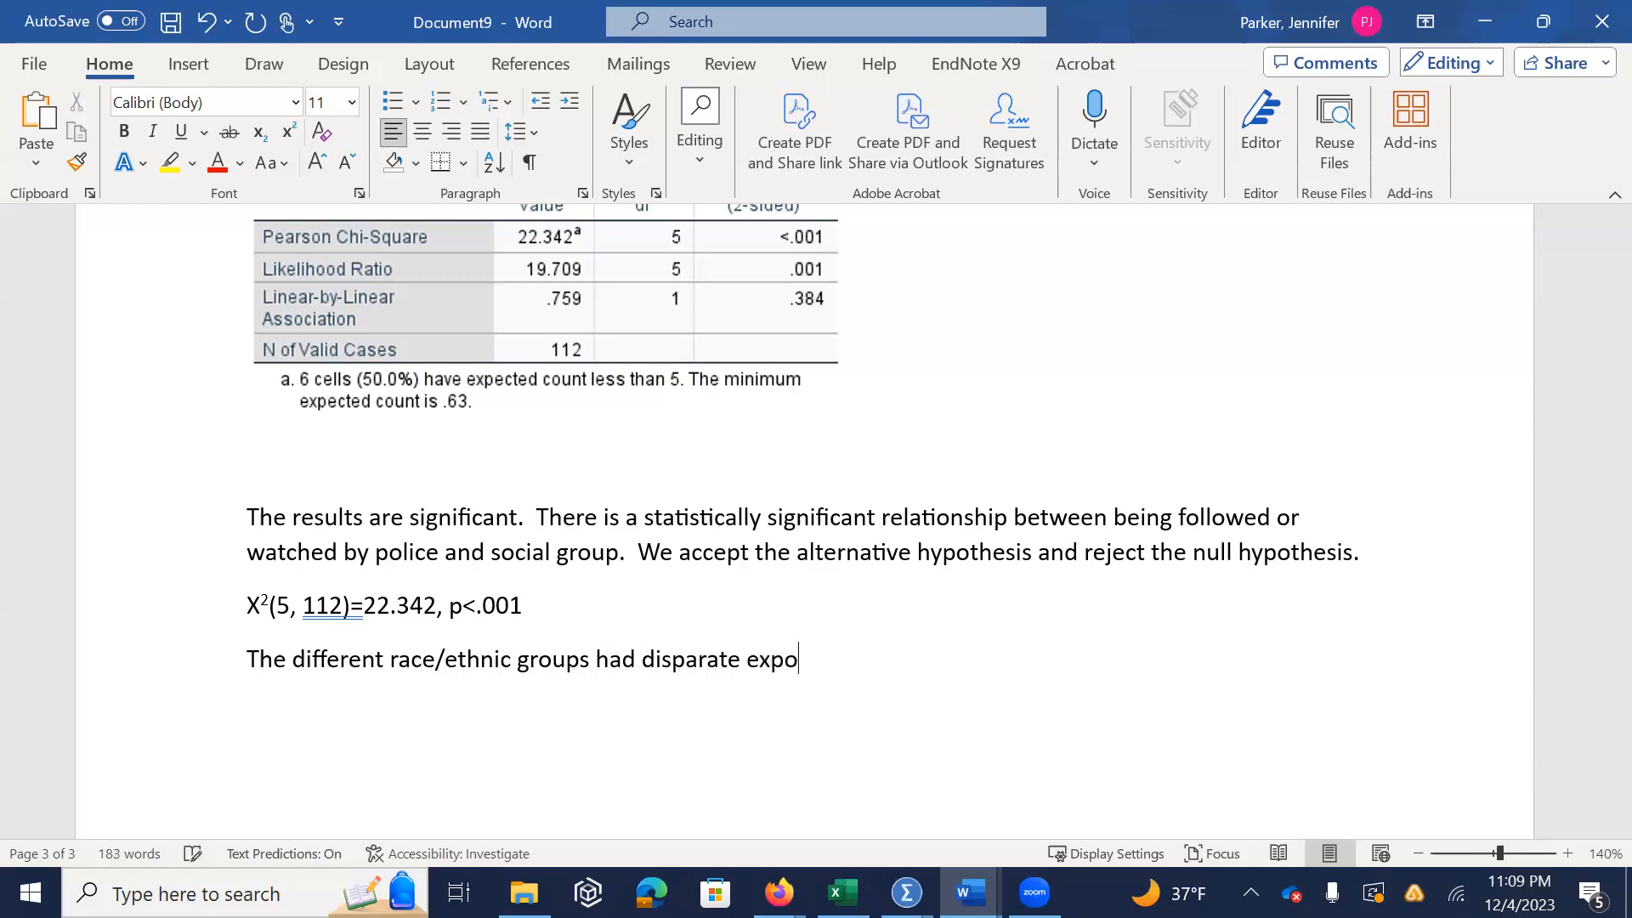
# Continue the paragraph's first sentence so it reads "exposures to the police in regard to being followed or wached."
pyautogui.write('sures to the police in r')
pyautogui.press('BackSpace')
pyautogui.write('regard to be')
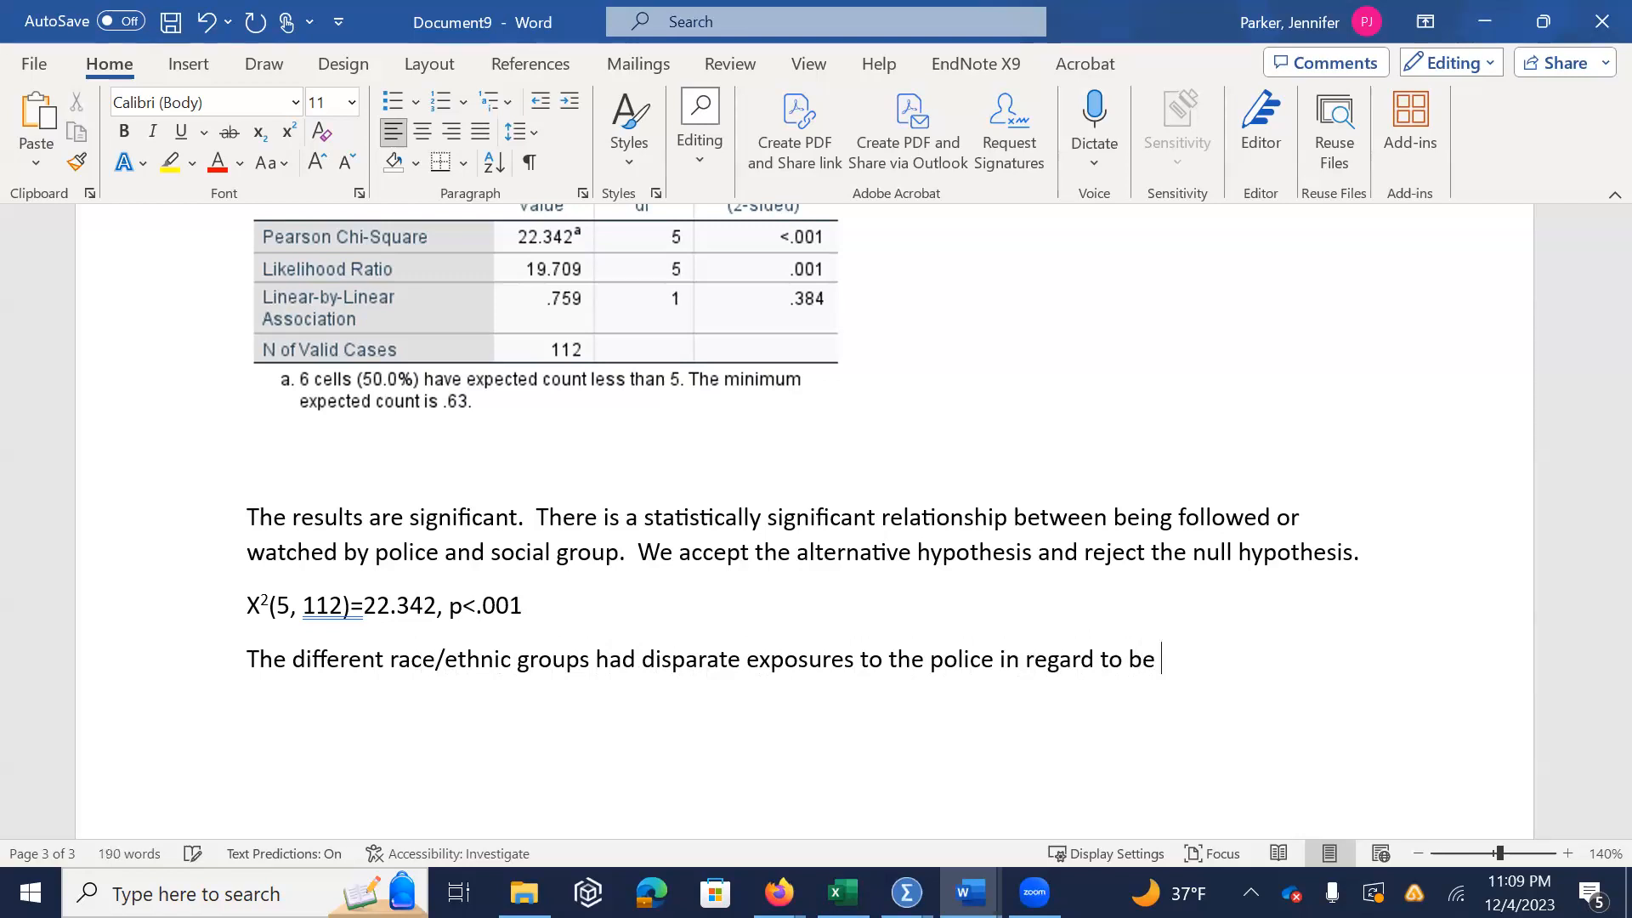
pyautogui.press('BackSpace')
pyautogui.write('i')
pyautogui.write('oll')
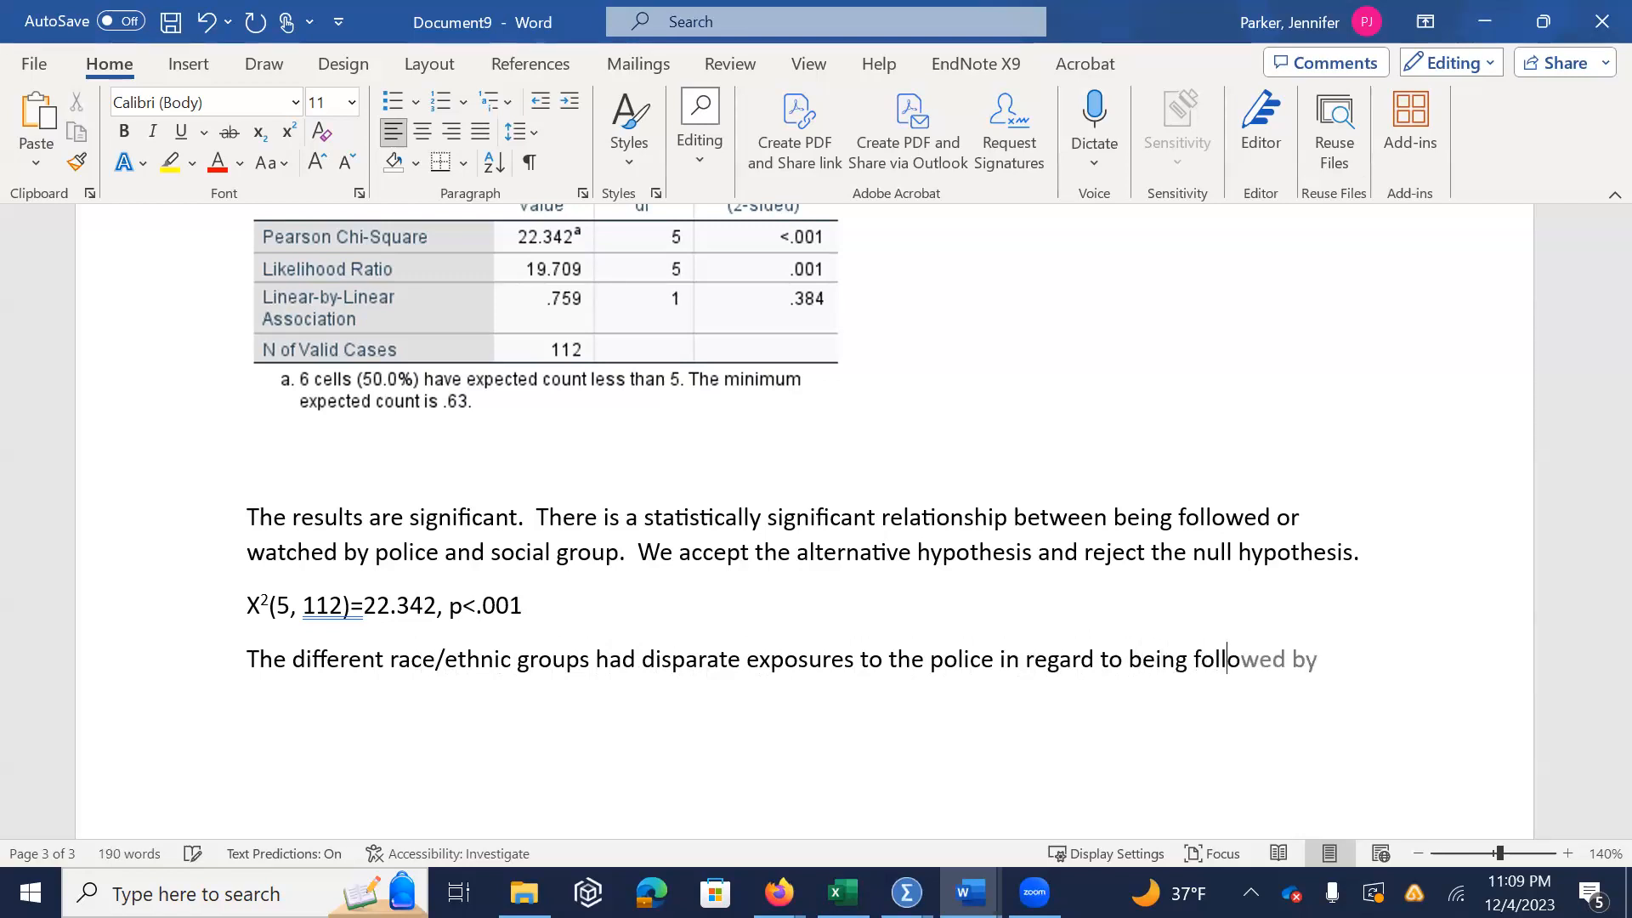
pyautogui.write('owed or wach')
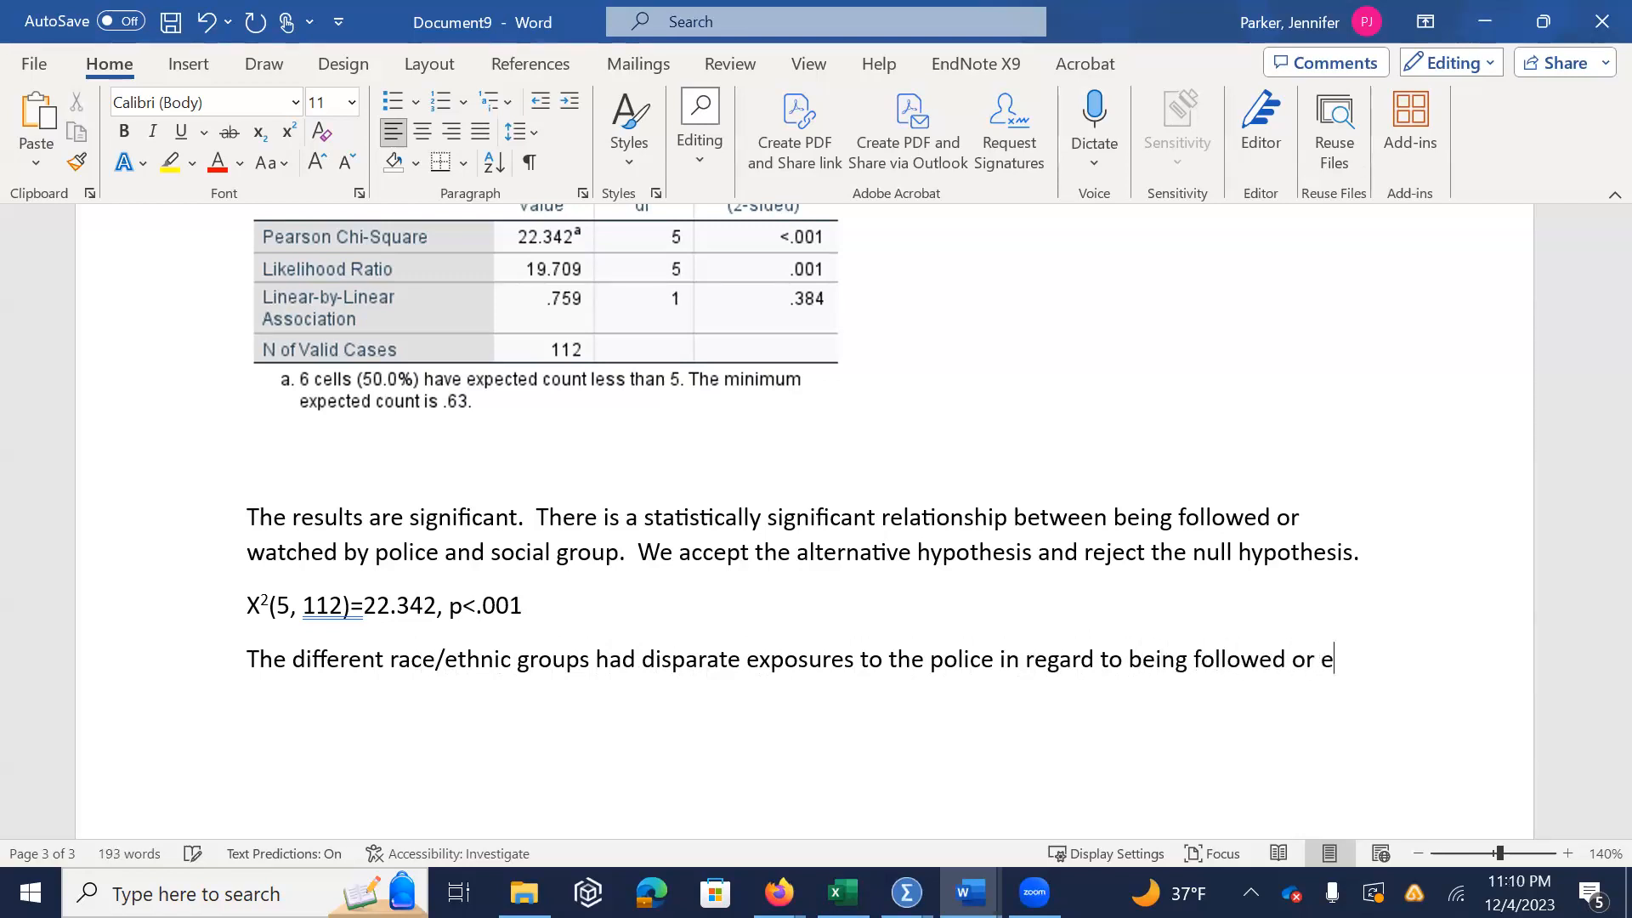
pyautogui.write('ed.')
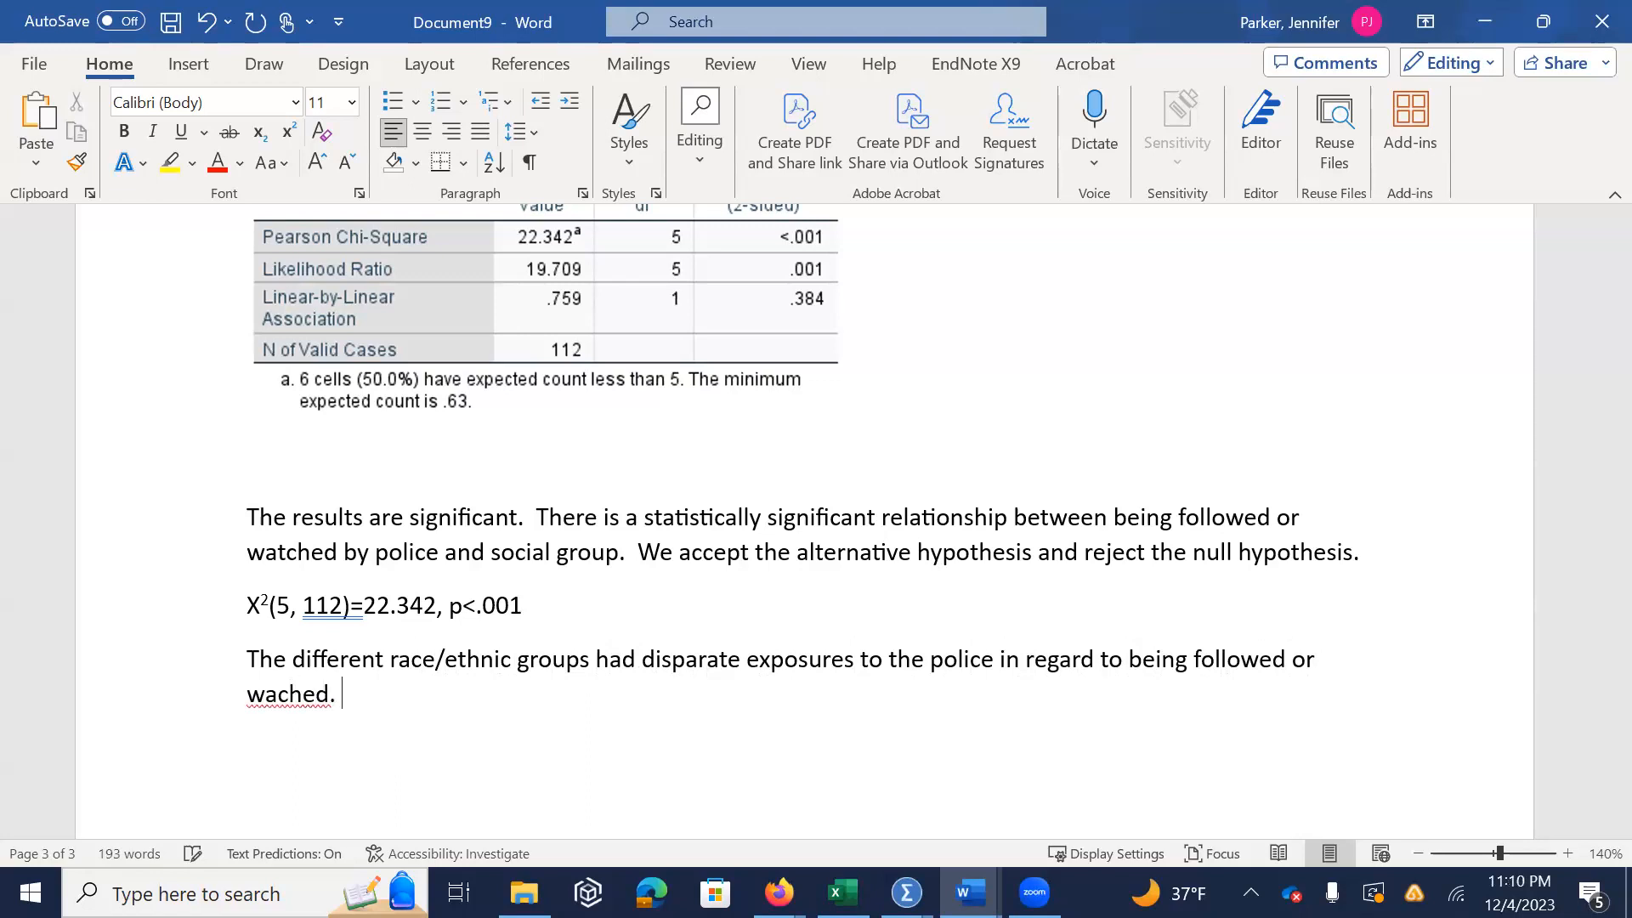
# Correct the misspelled last word to "watched." and begin the next sentence with "For"
pyautogui.press('BackSpace')
pyautogui.press('BackSpace')
pyautogui.press('BackSpace')
pyautogui.press('BackSpace')
pyautogui.press('BackSpace')
pyautogui.press('BackSpace')
pyautogui.write('tched. For ')
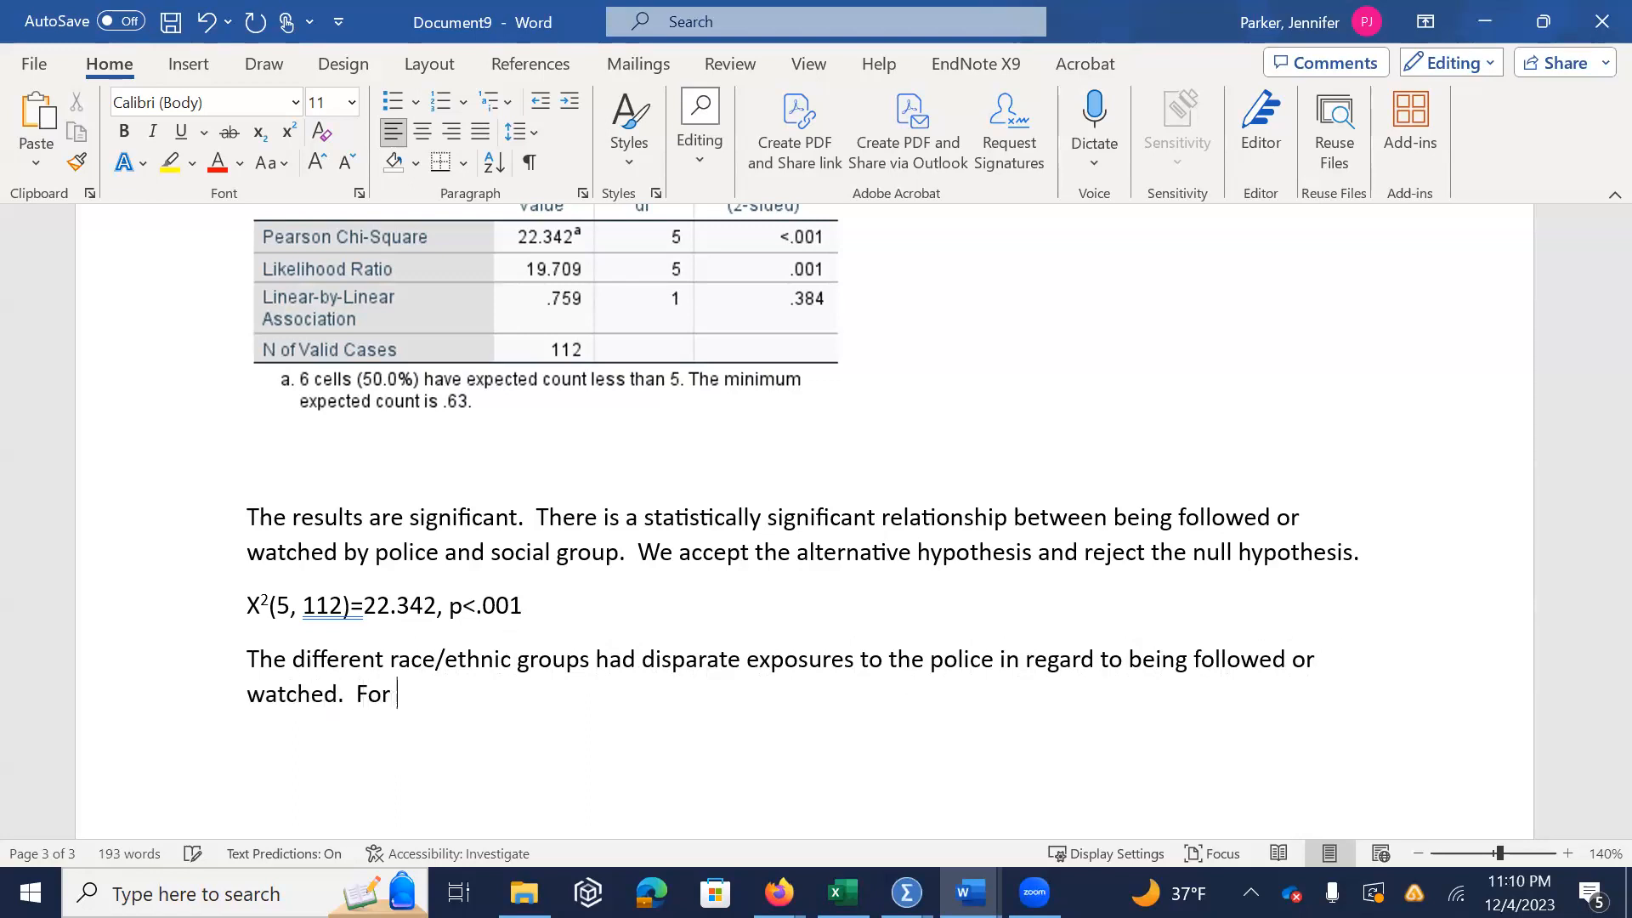
# Continue the sentence with "instance, while nearly half (44.4%) of Latinx respondents reported being followed or watched,"
pyautogui.write('instance, while nearly ha')
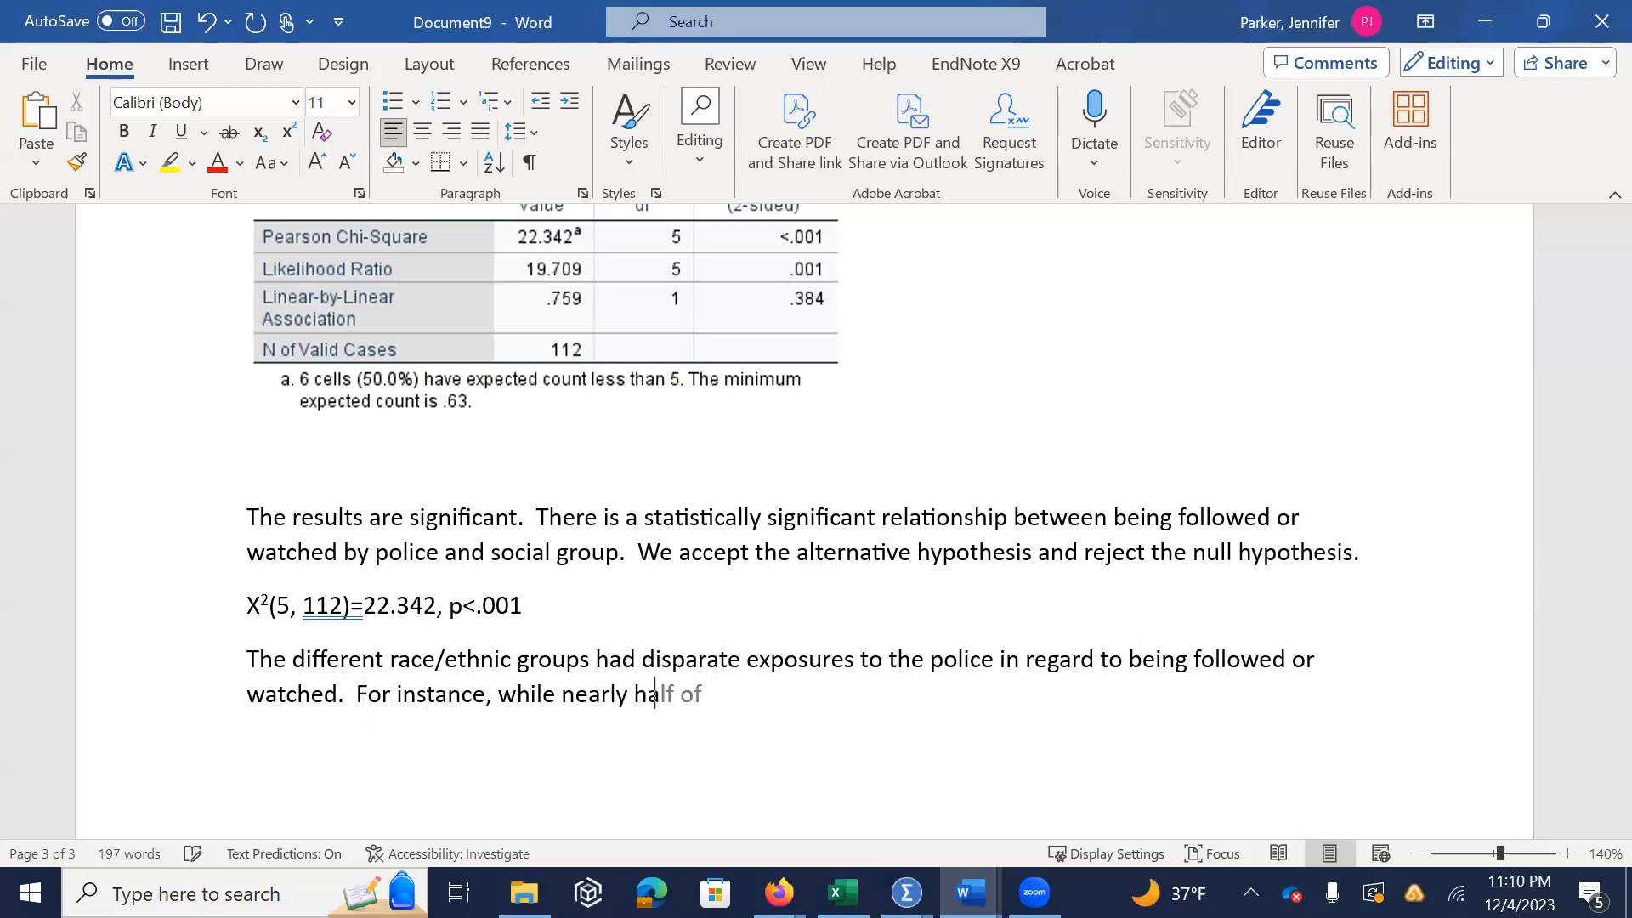
pyautogui.write('lf (44.4%) of Latinx')
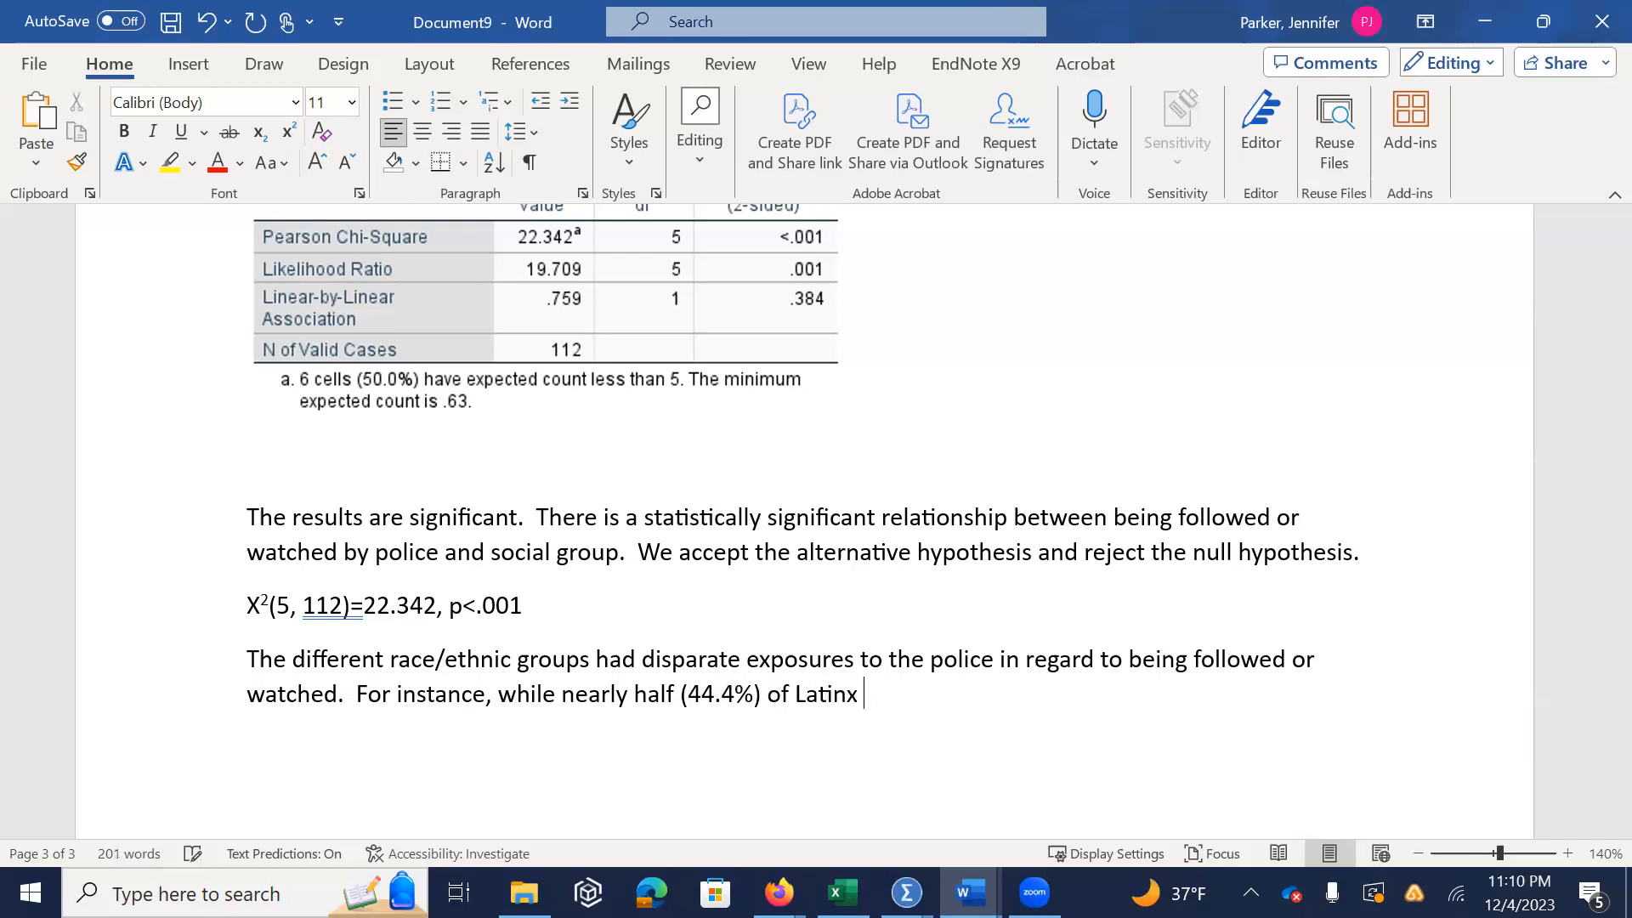
pyautogui.write(' respondents reporting')
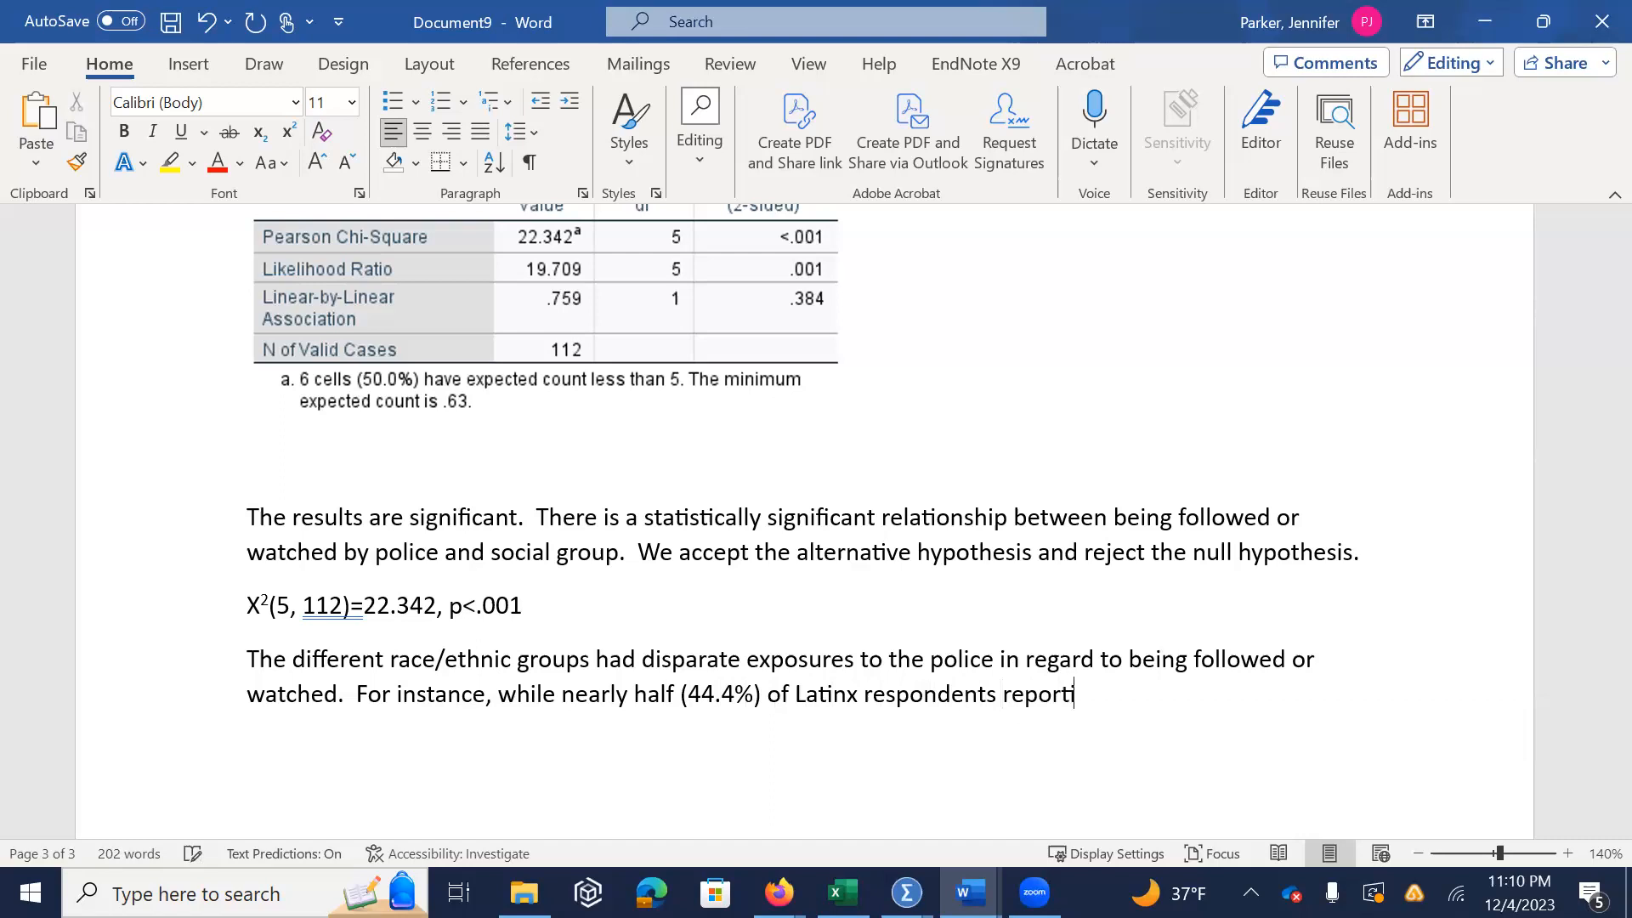
pyautogui.press('BackSpace')
pyautogui.press('BackSpace')
pyautogui.write('e')
pyautogui.press('BackSpace')
pyautogui.press('BackSpace')
pyautogui.write('ed being followed')
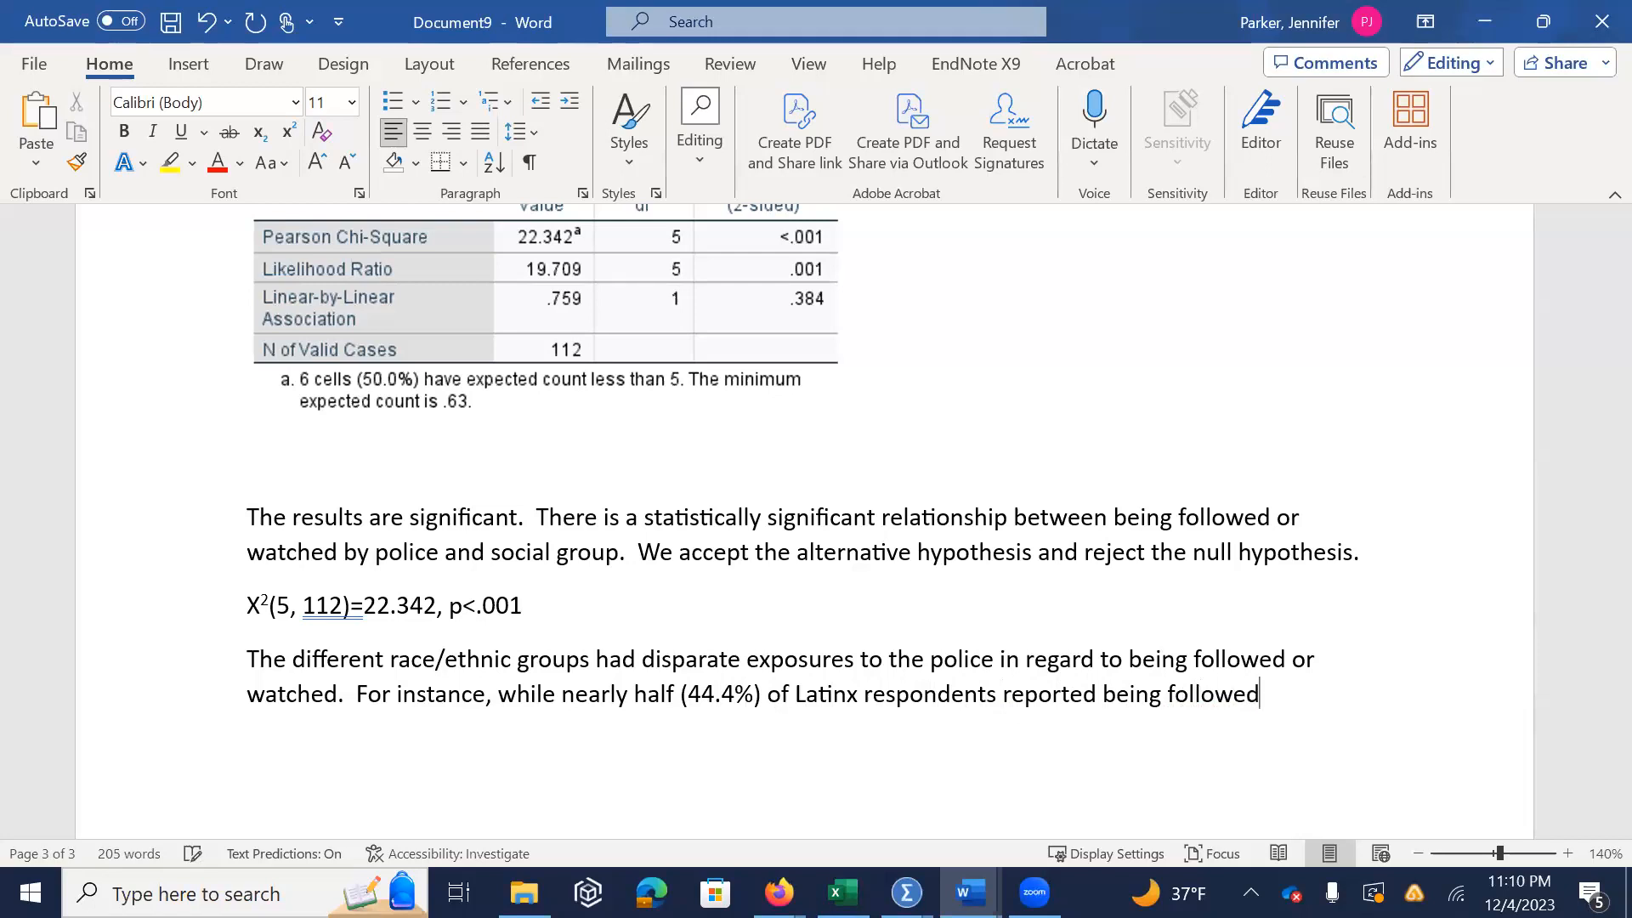
pyautogui.write(' or watched, ')
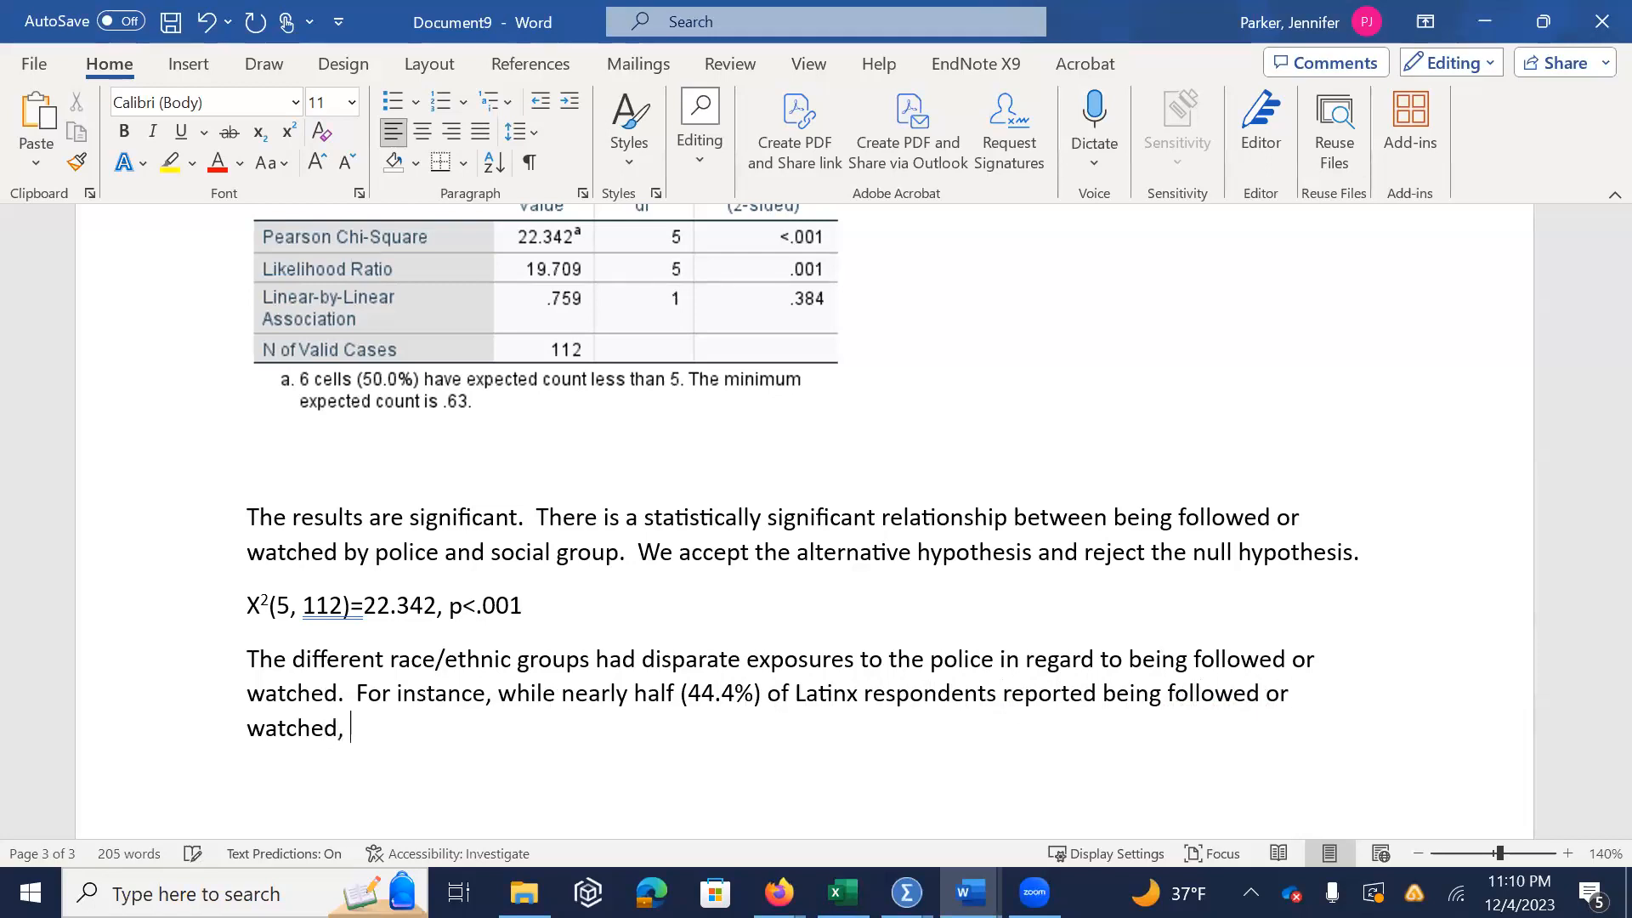
# Add "no black or African American respondent" to the sentence and insert "or Asian" before "respondent"
pyautogui.write('no black o')
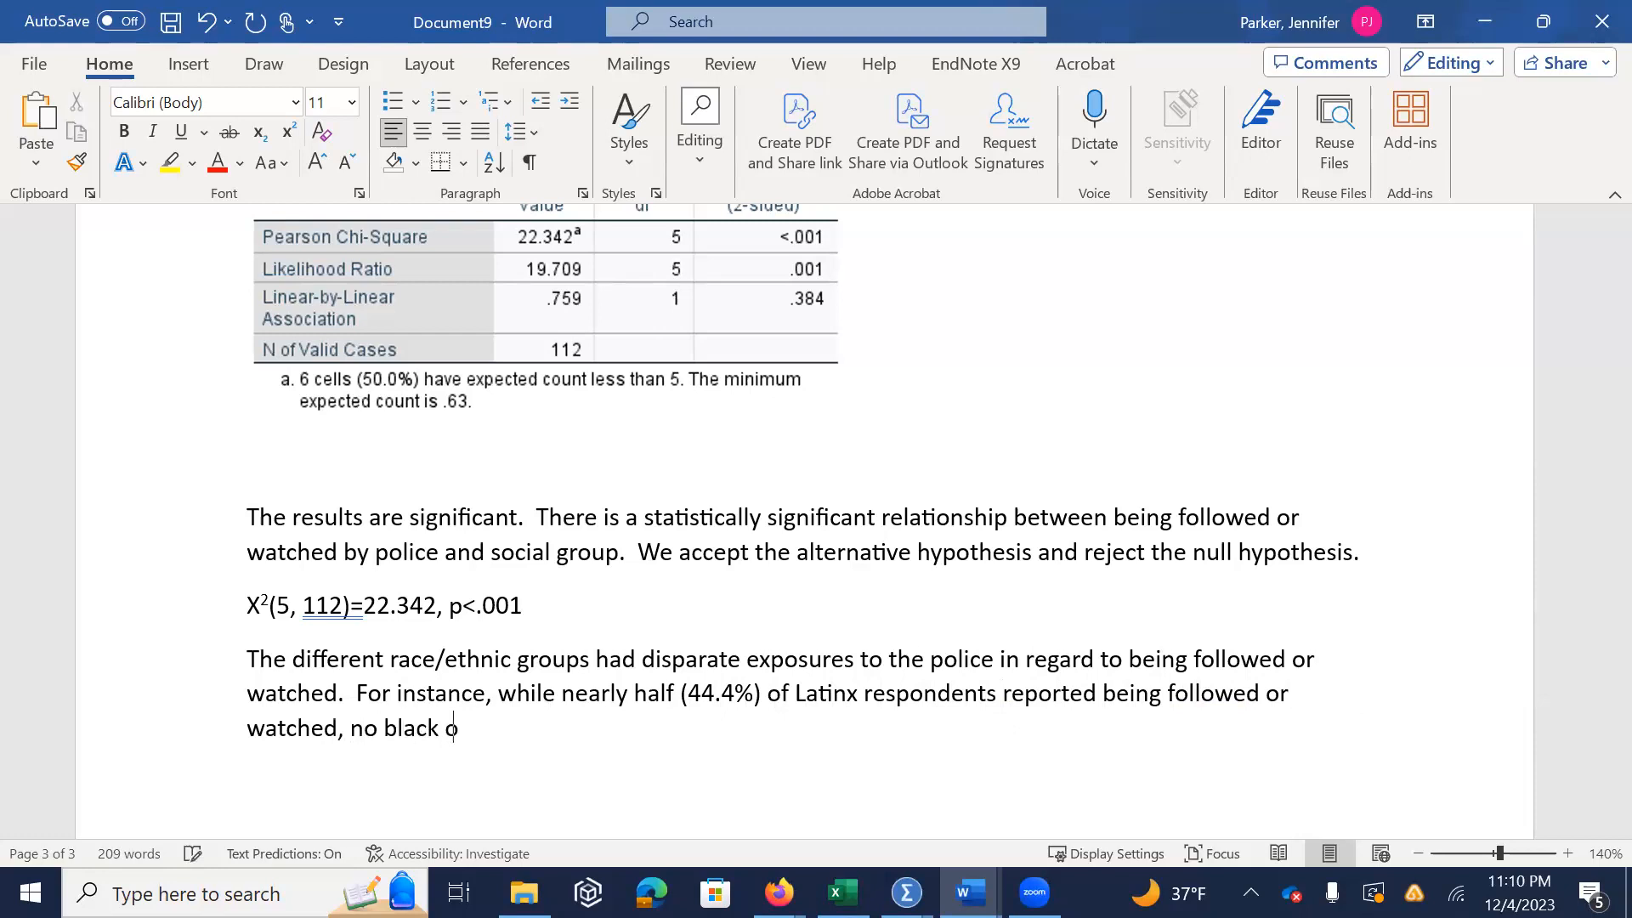
pyautogui.write('r African Am')
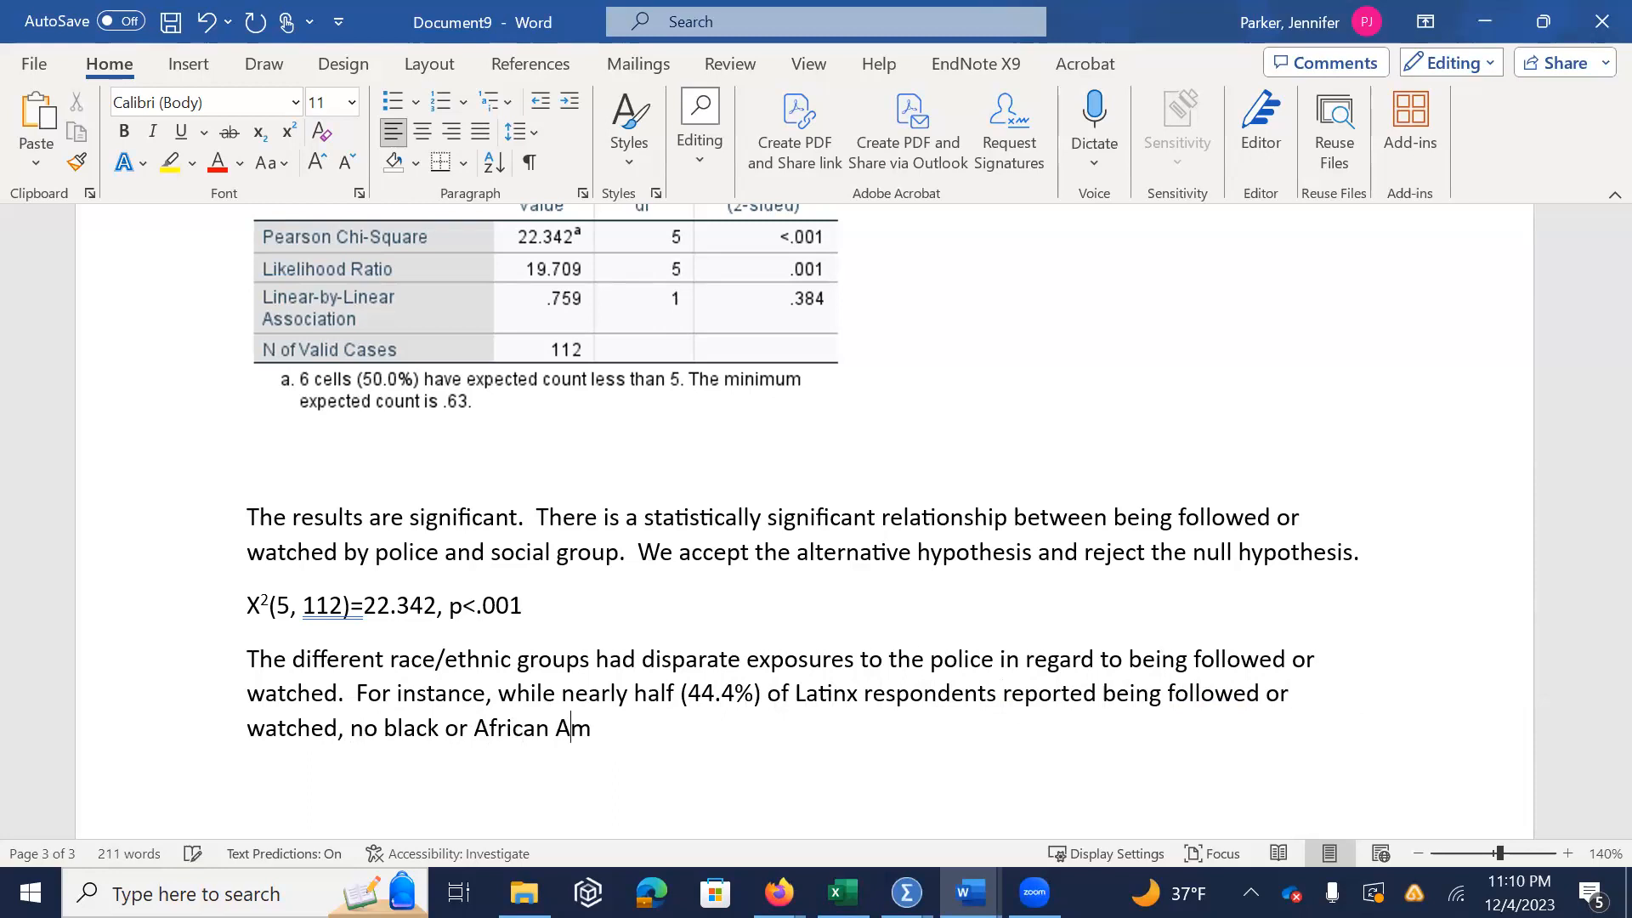
pyautogui.write('erican respondent')
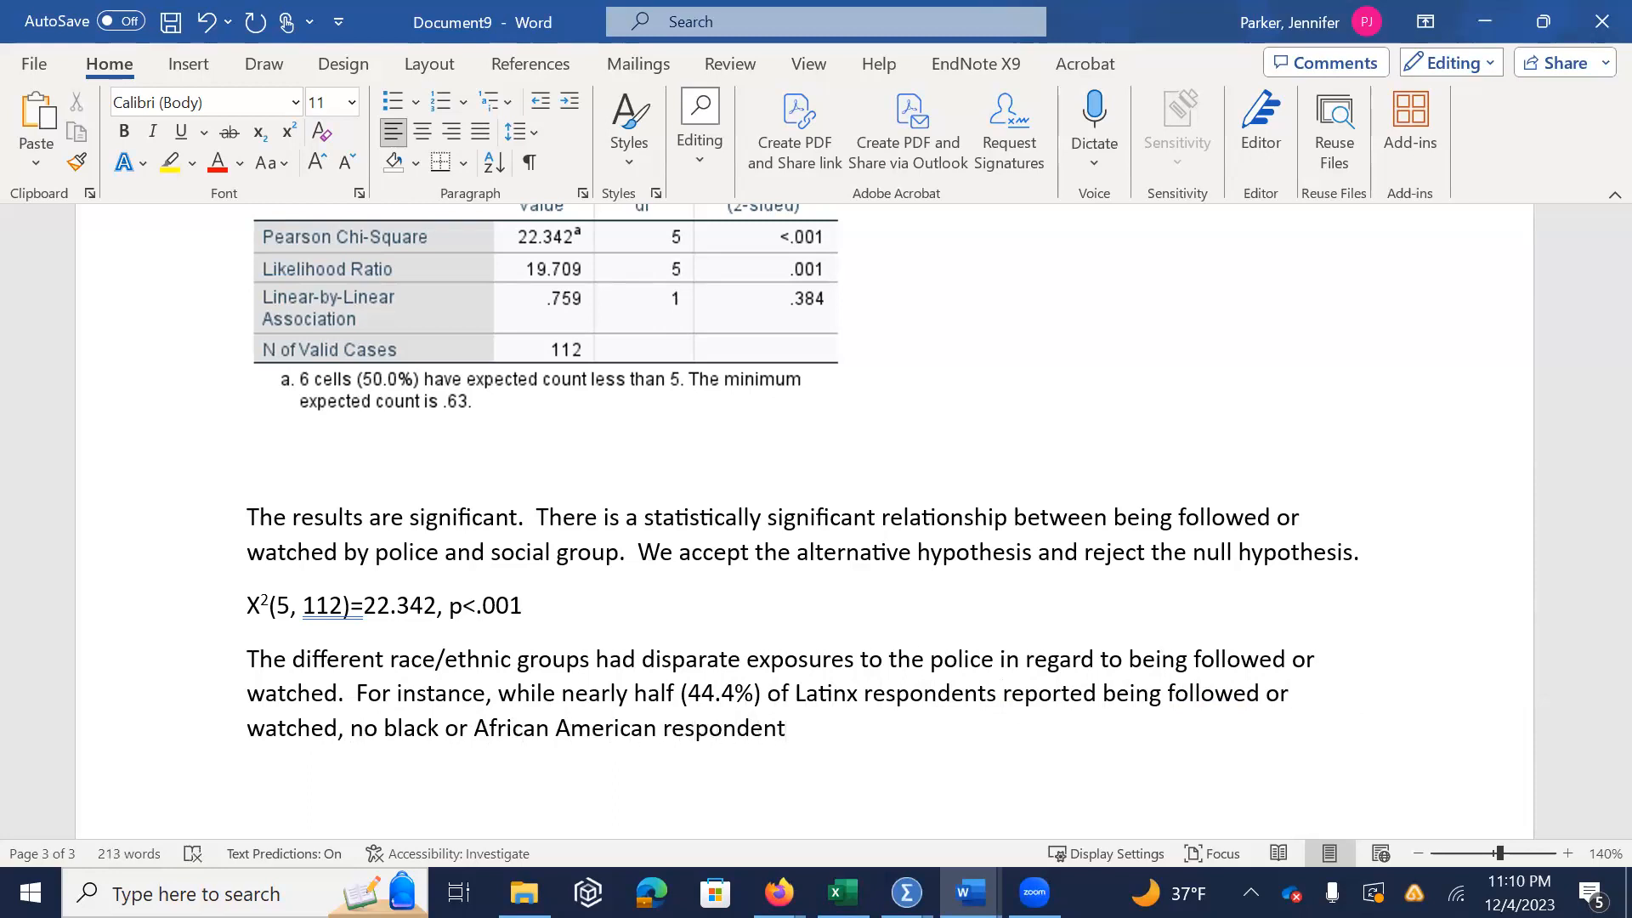
pyautogui.click(658, 728)
pyautogui.write('American')
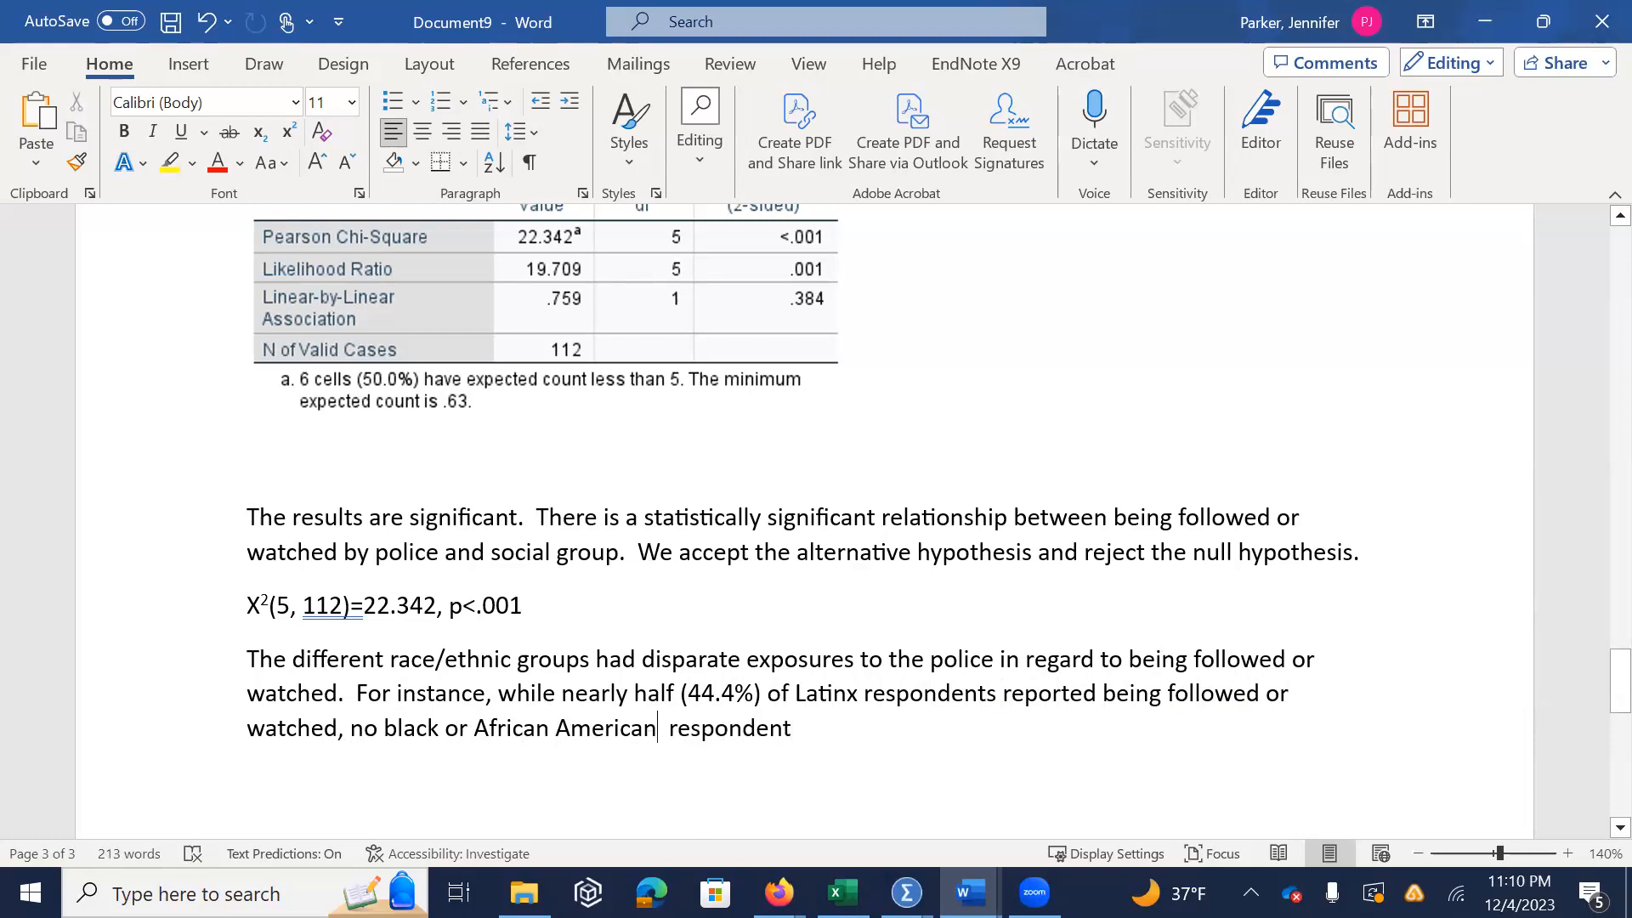
pyautogui.write(' or Asian')
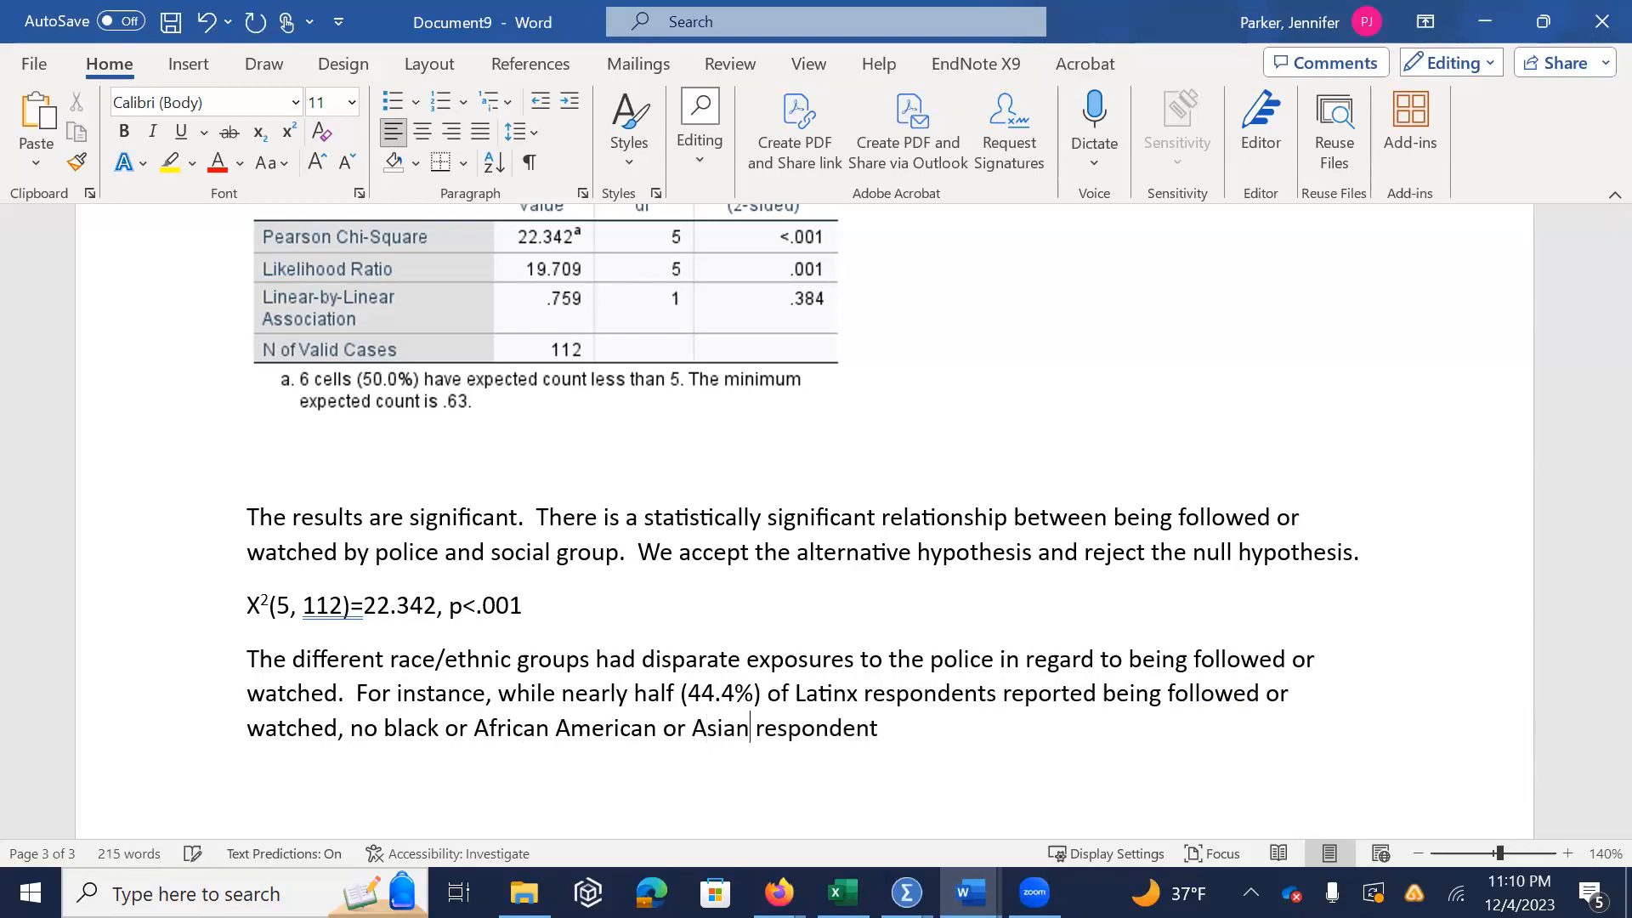
# Finish the comparison sentence after "respondent" with "claimed to have been."
pyautogui.click(878, 729)
pyautogui.write('claimed to ha')
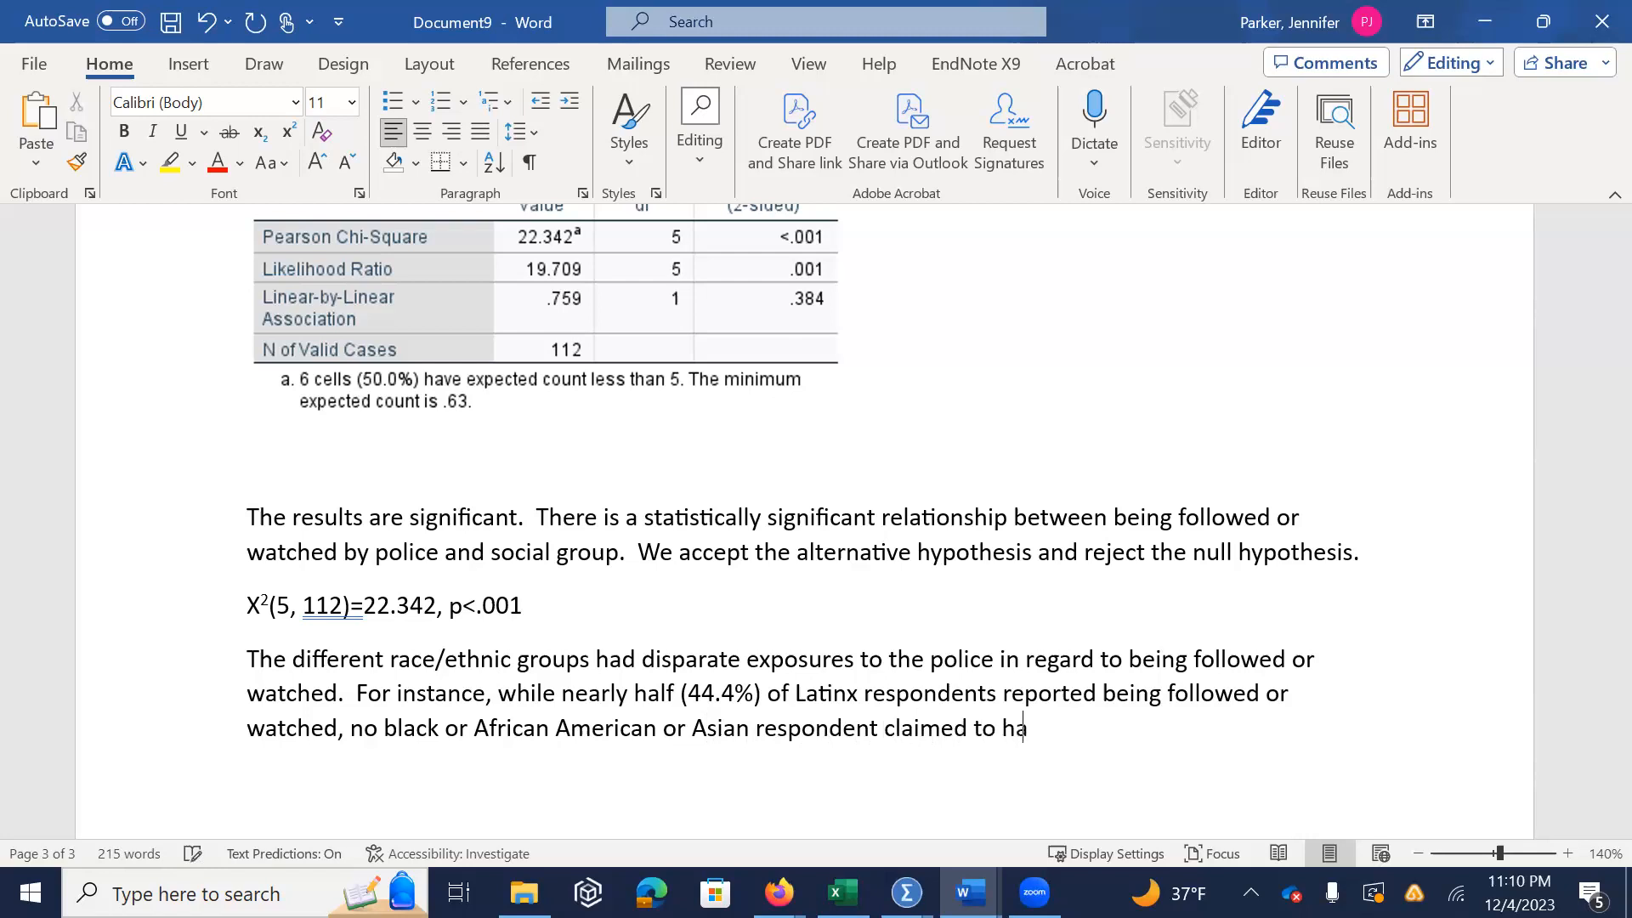
pyautogui.write('ve been.')
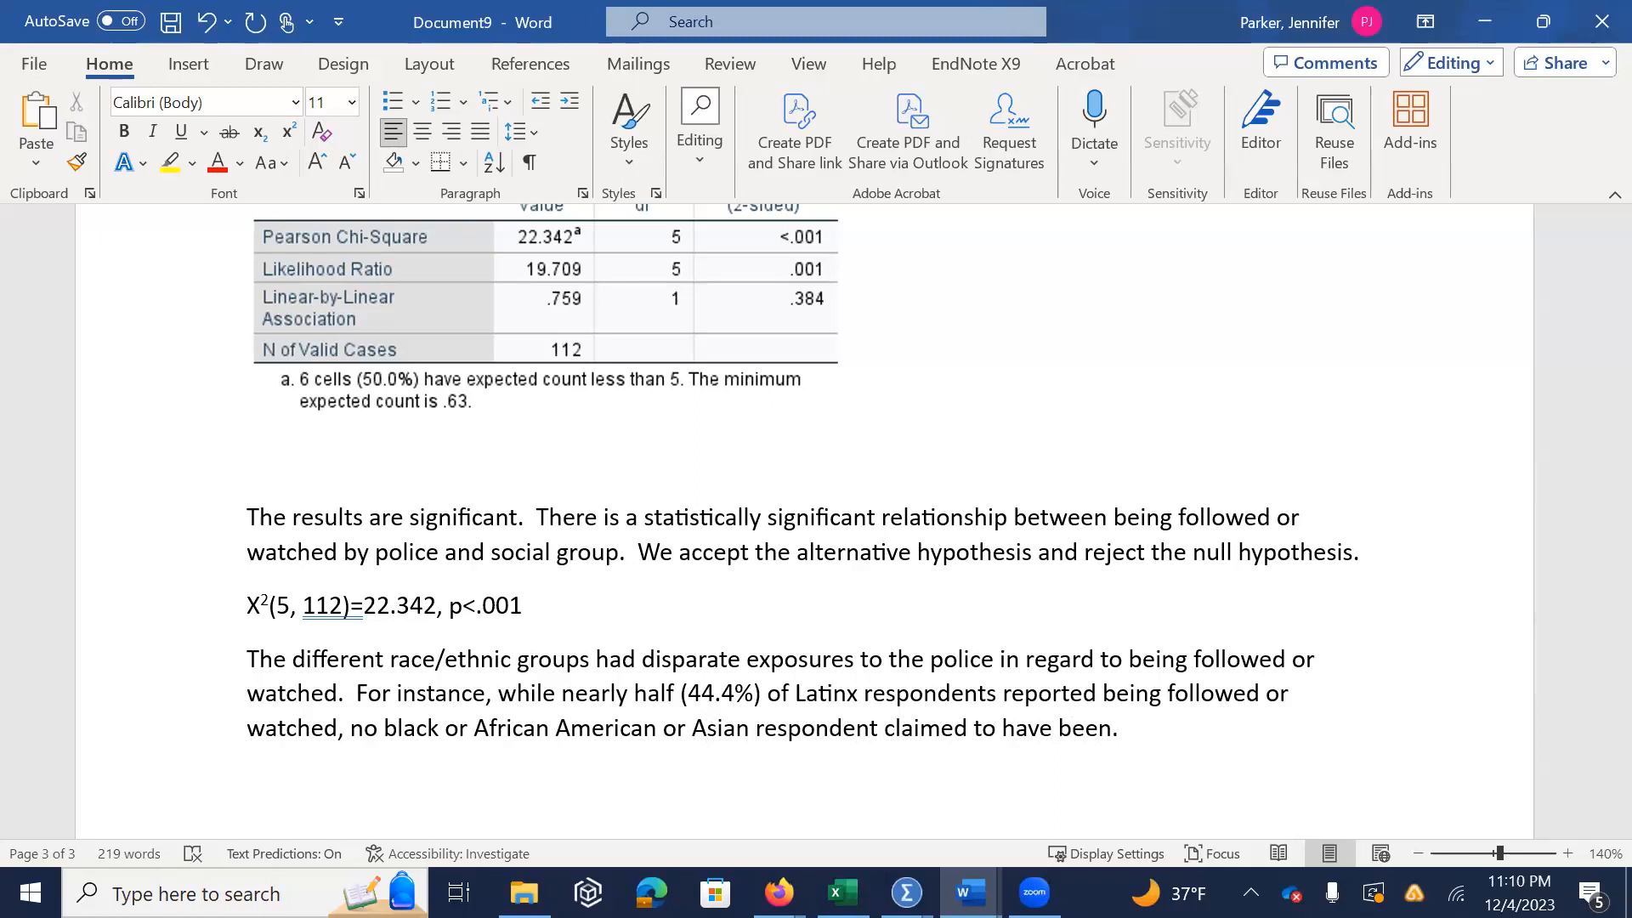
# Begin a new sentence after "claimed to have been." with "A small percentage of white participants"
pyautogui.write('A small')
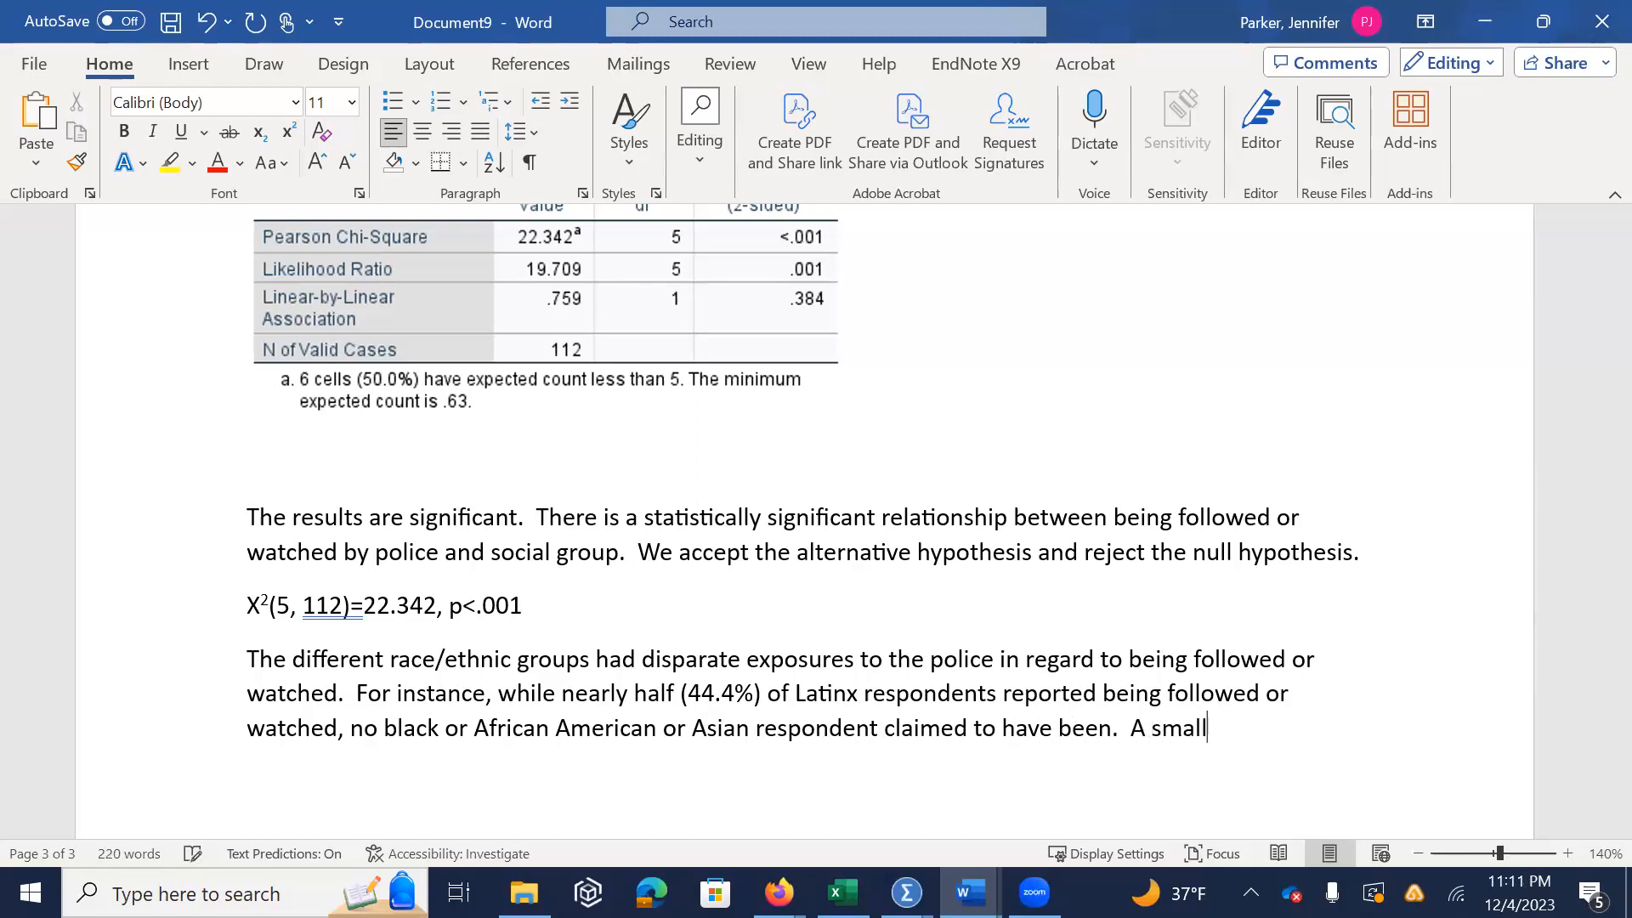
pyautogui.write(' percentage of ')
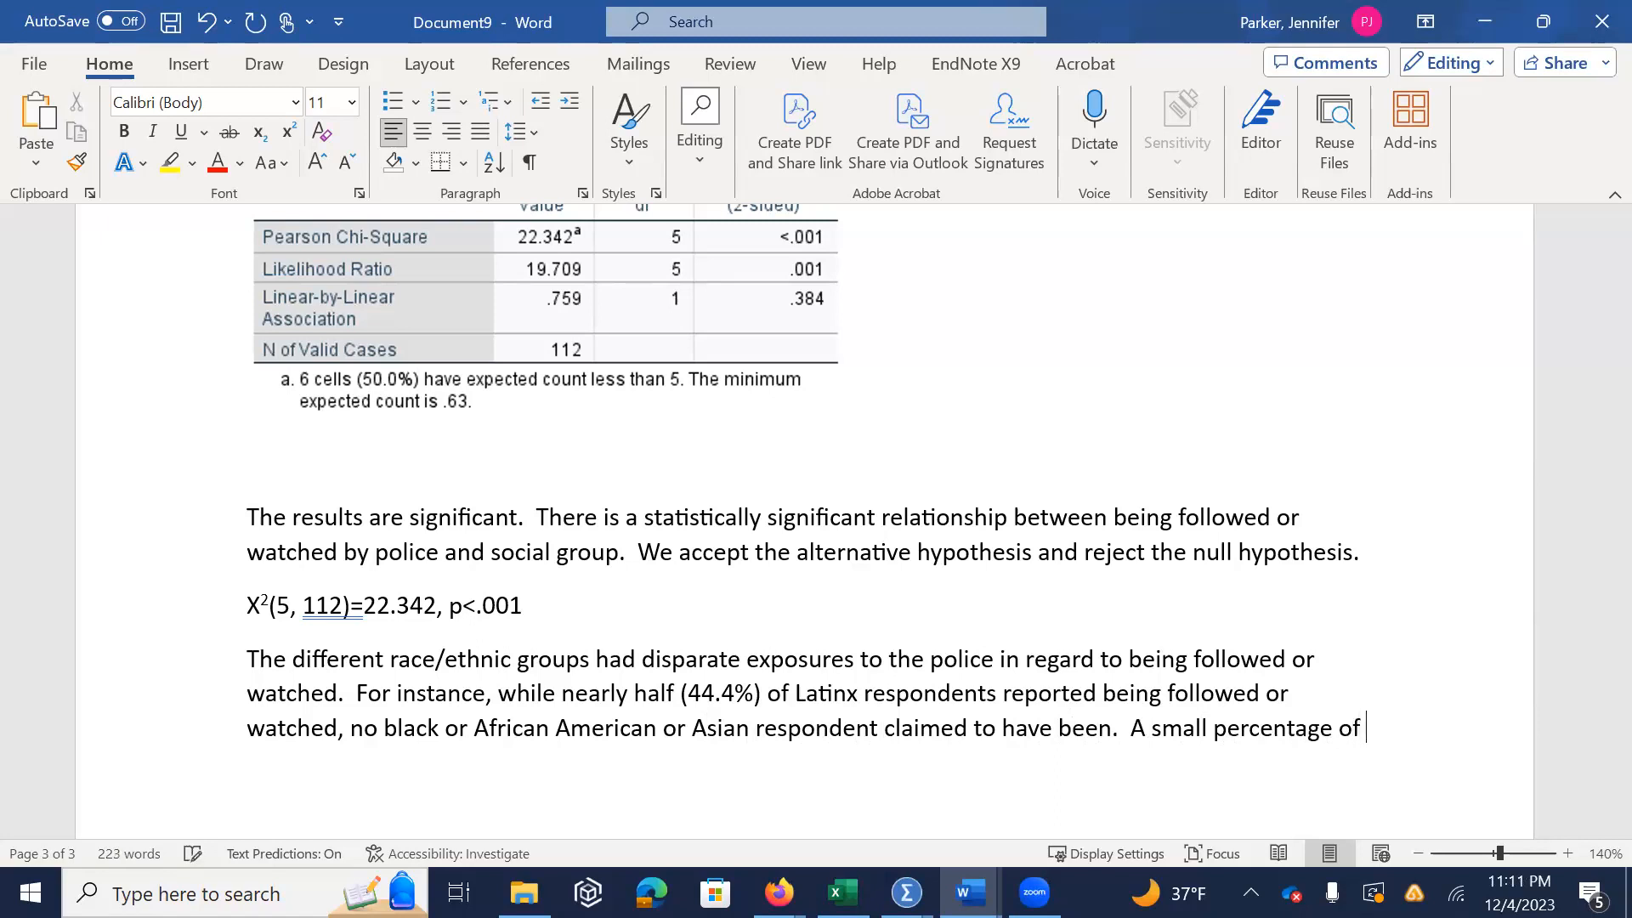
pyautogui.write('white partici')
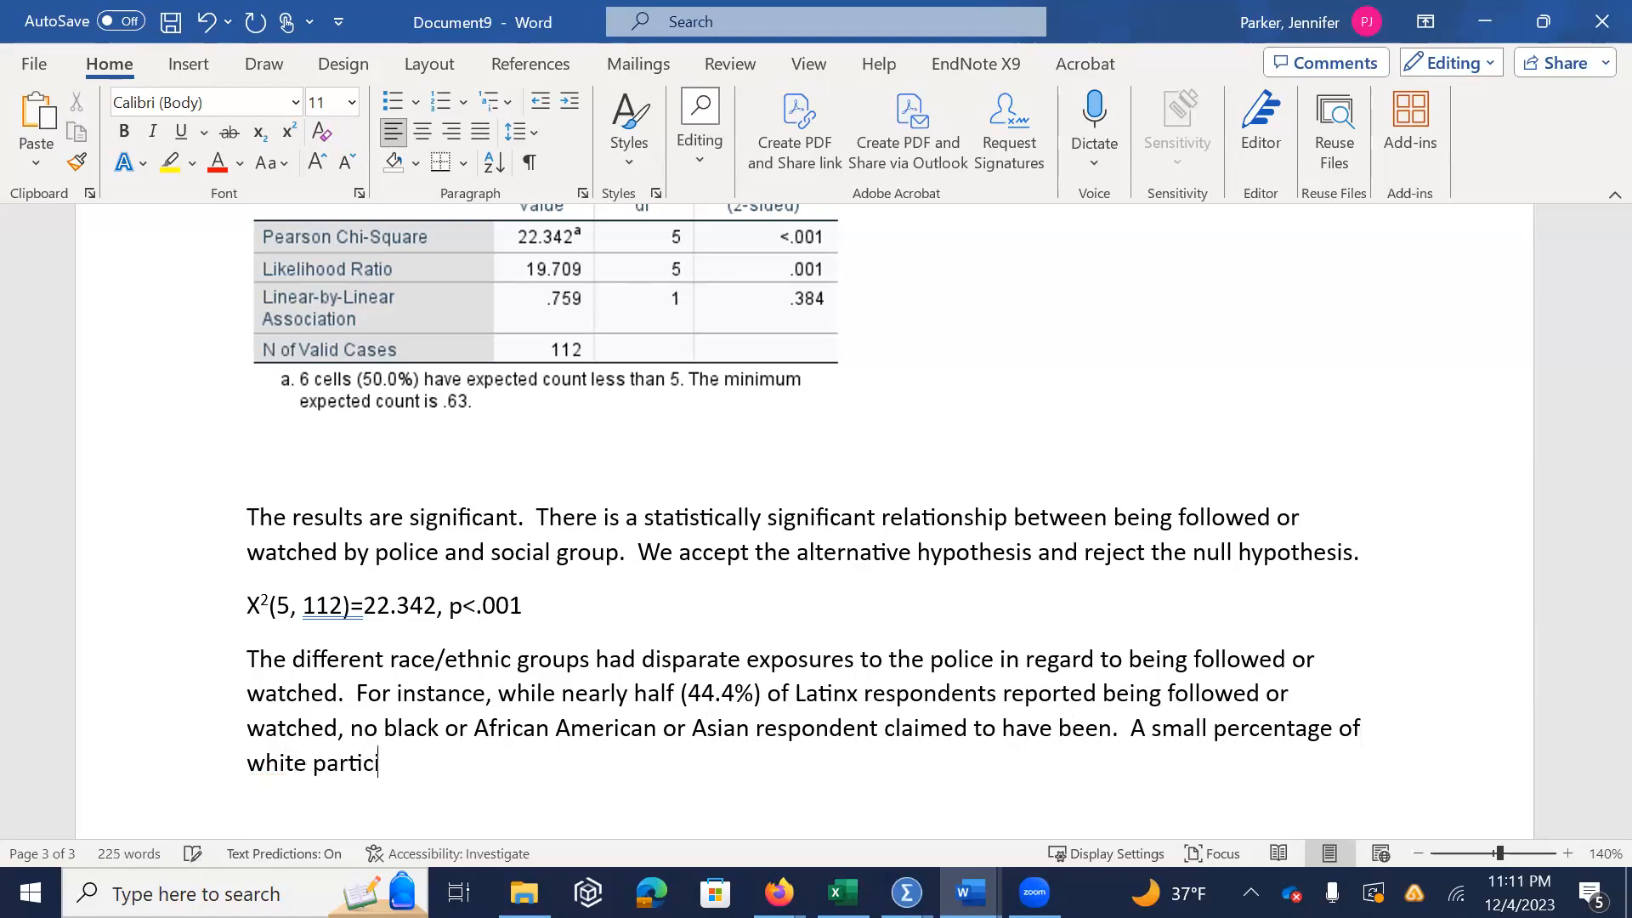
pyautogui.write('pants')
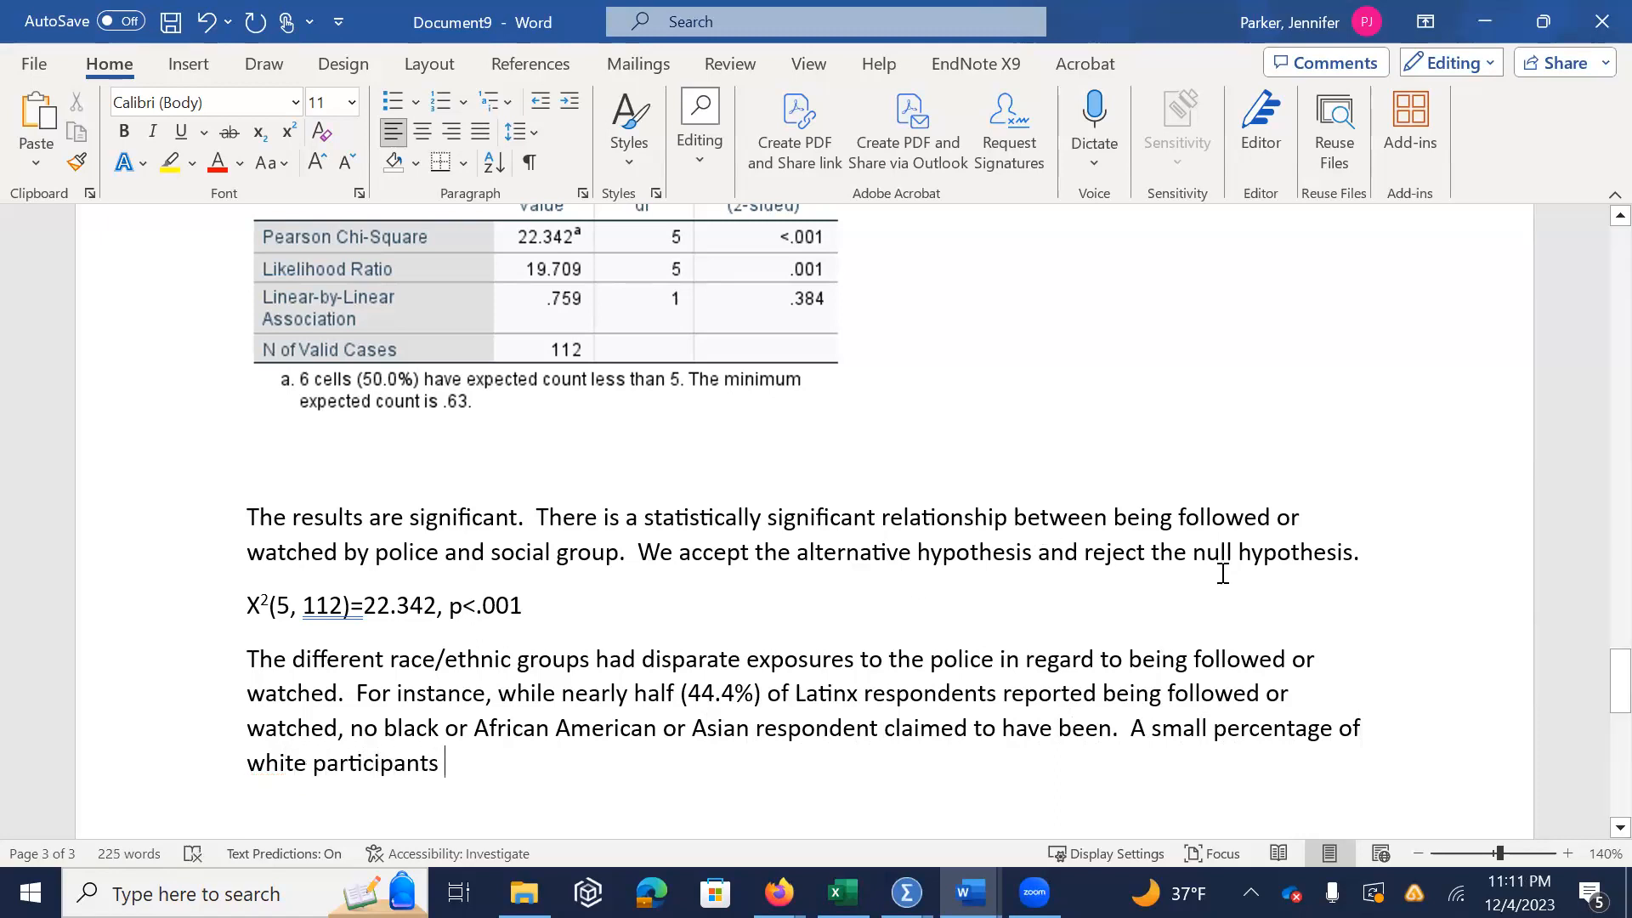
# Check the white respondents' percentage in the crosstabulation and add "(less than 5%" after "white participants"
pyautogui.moveTo(1596, 692); pyautogui.dragTo(1584, 524)
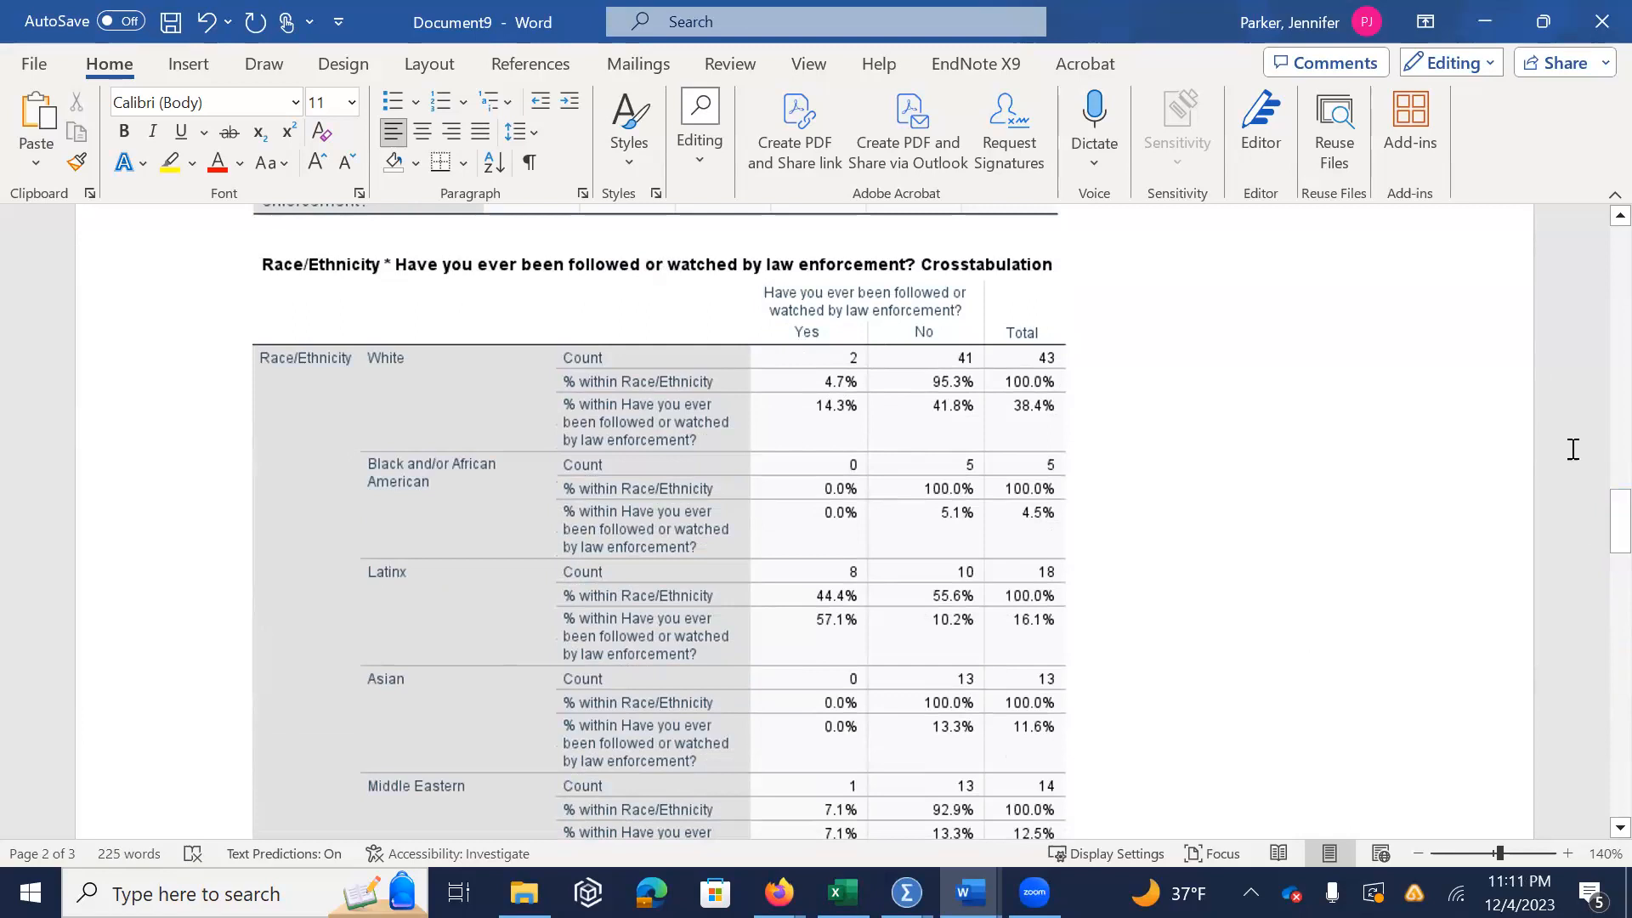
pyautogui.moveTo(1591, 524); pyautogui.dragTo(1598, 704)
pyautogui.moveTo(1350, 704); pyautogui.dragTo(1343, 702)
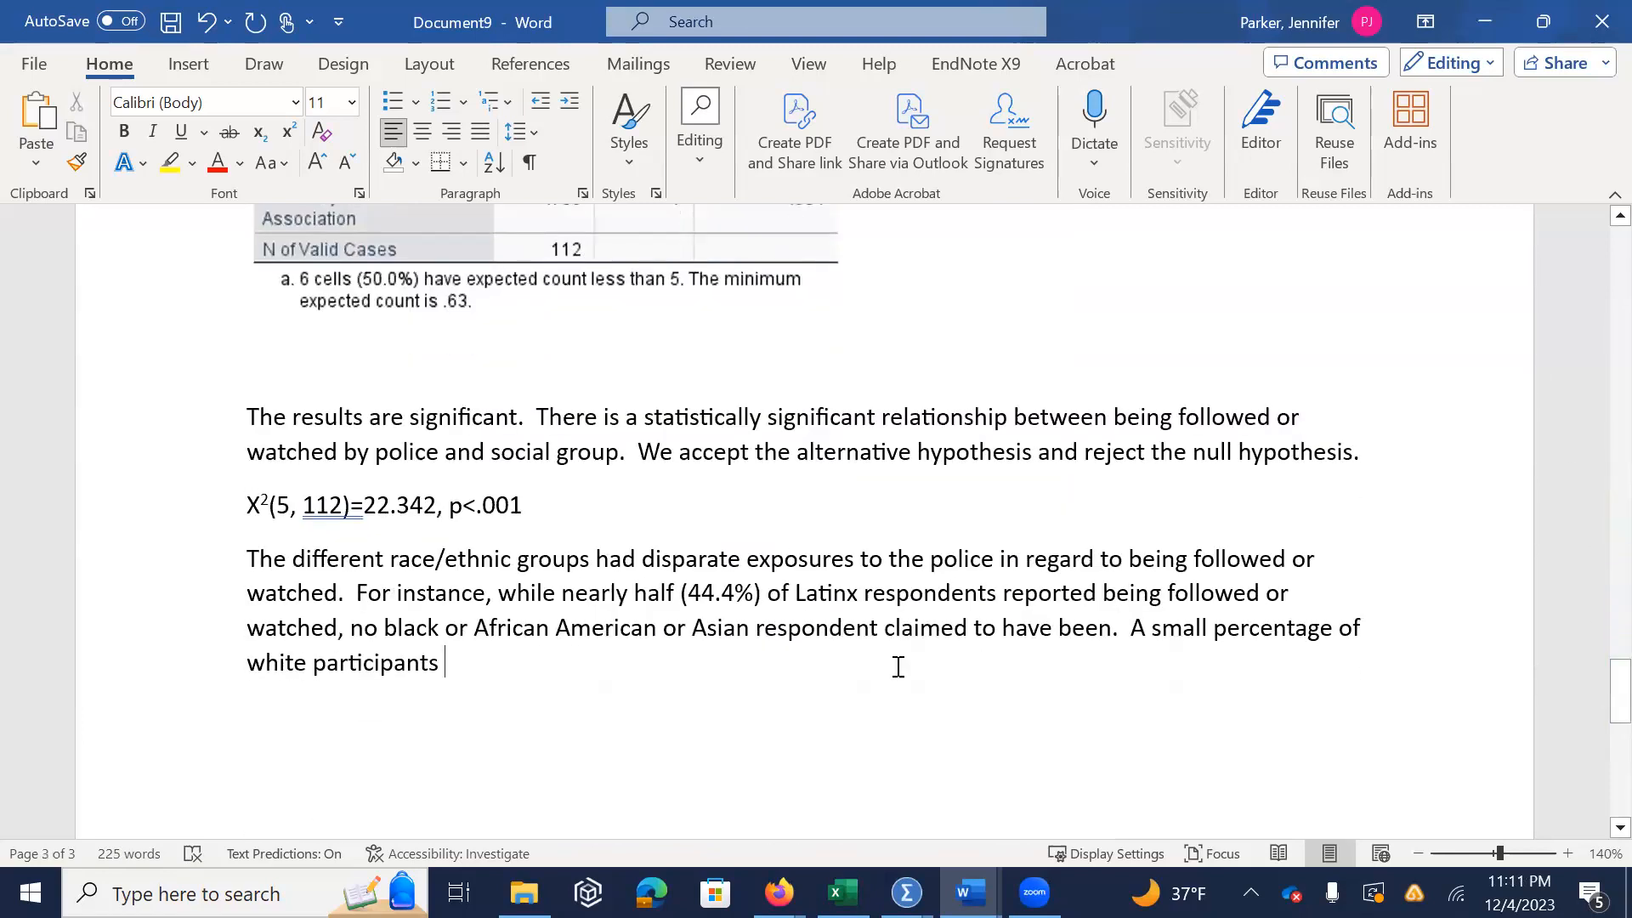
pyautogui.write('(less than')
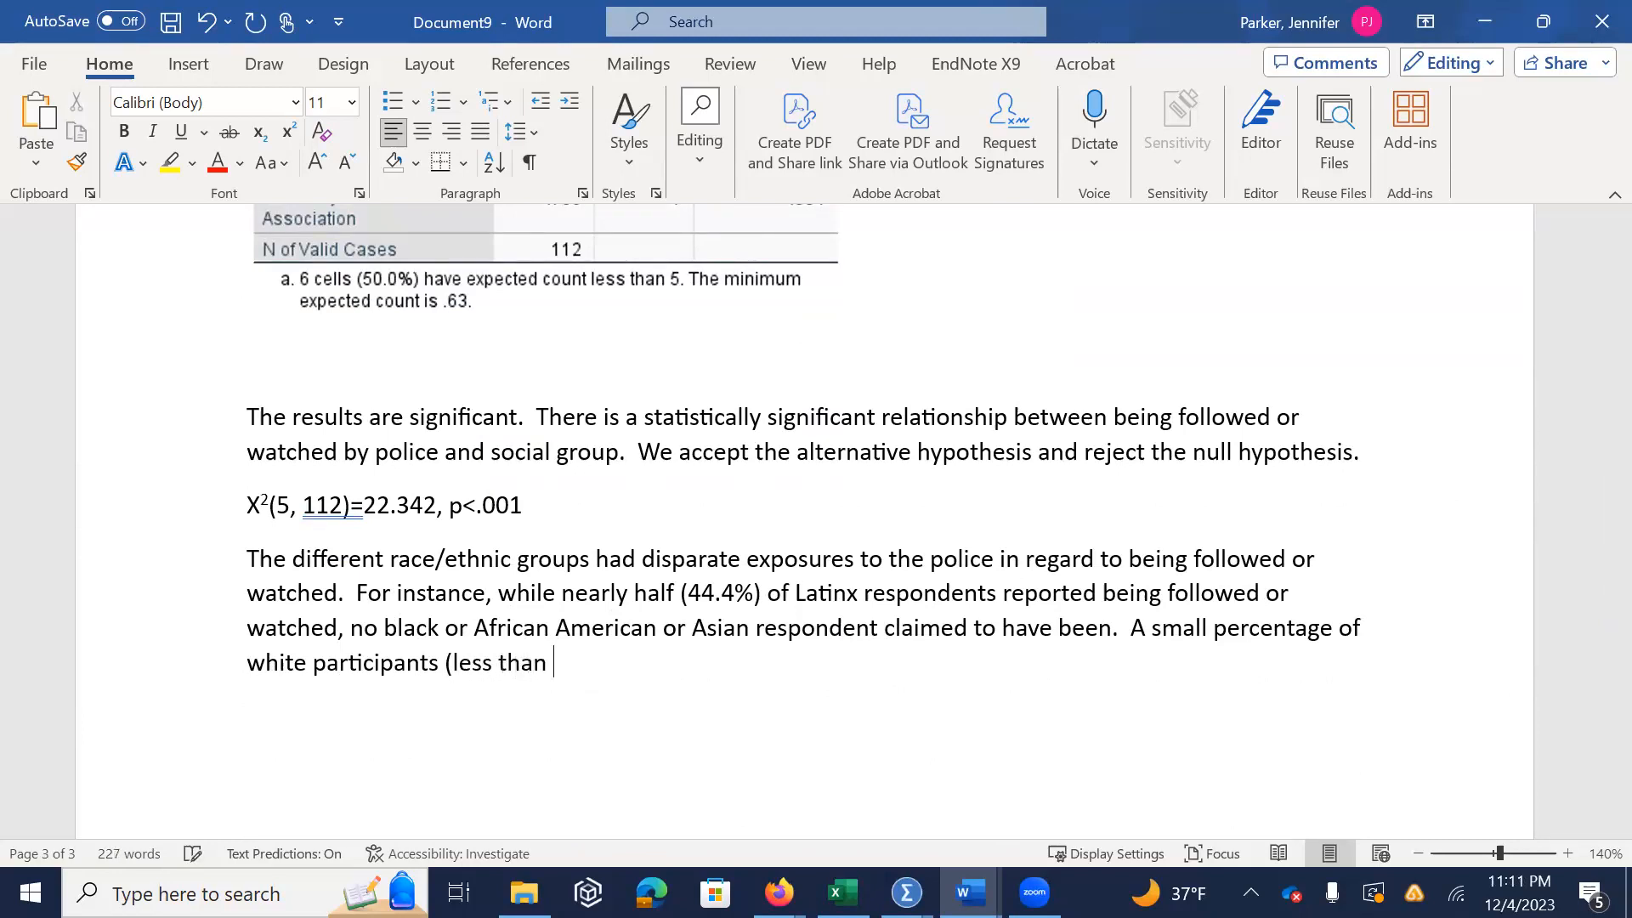
pyautogui.write(' 5%')
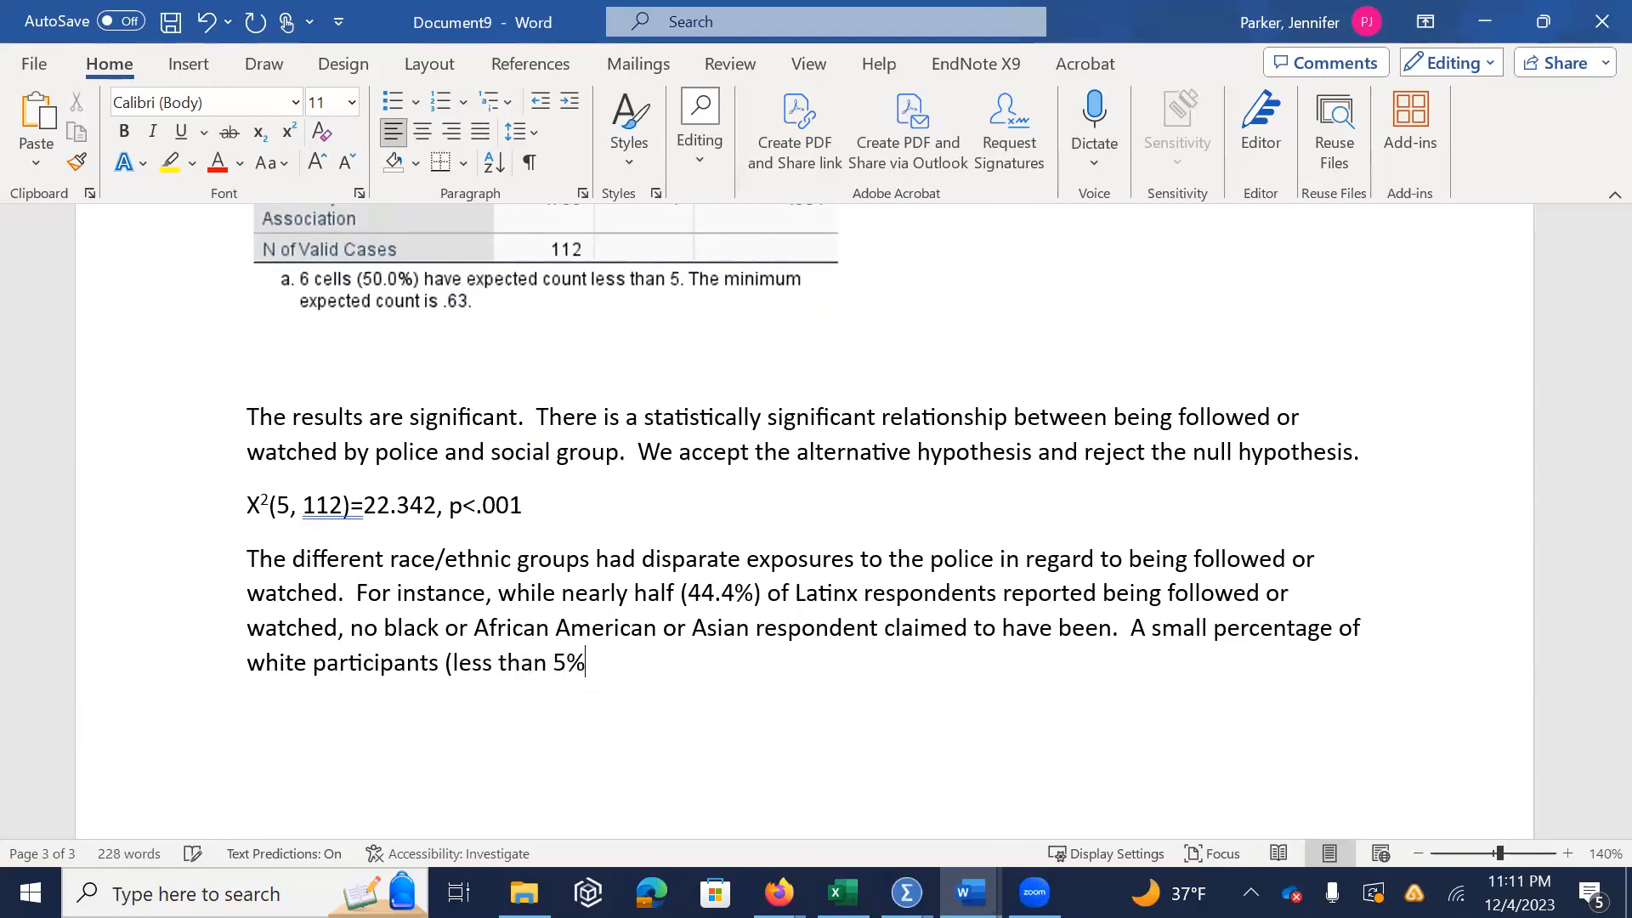
# Close the parenthesis, finish the sentence with "claimed to have been followed or watched by police." and start a new paragraph below it
pyautogui.write(') cla')
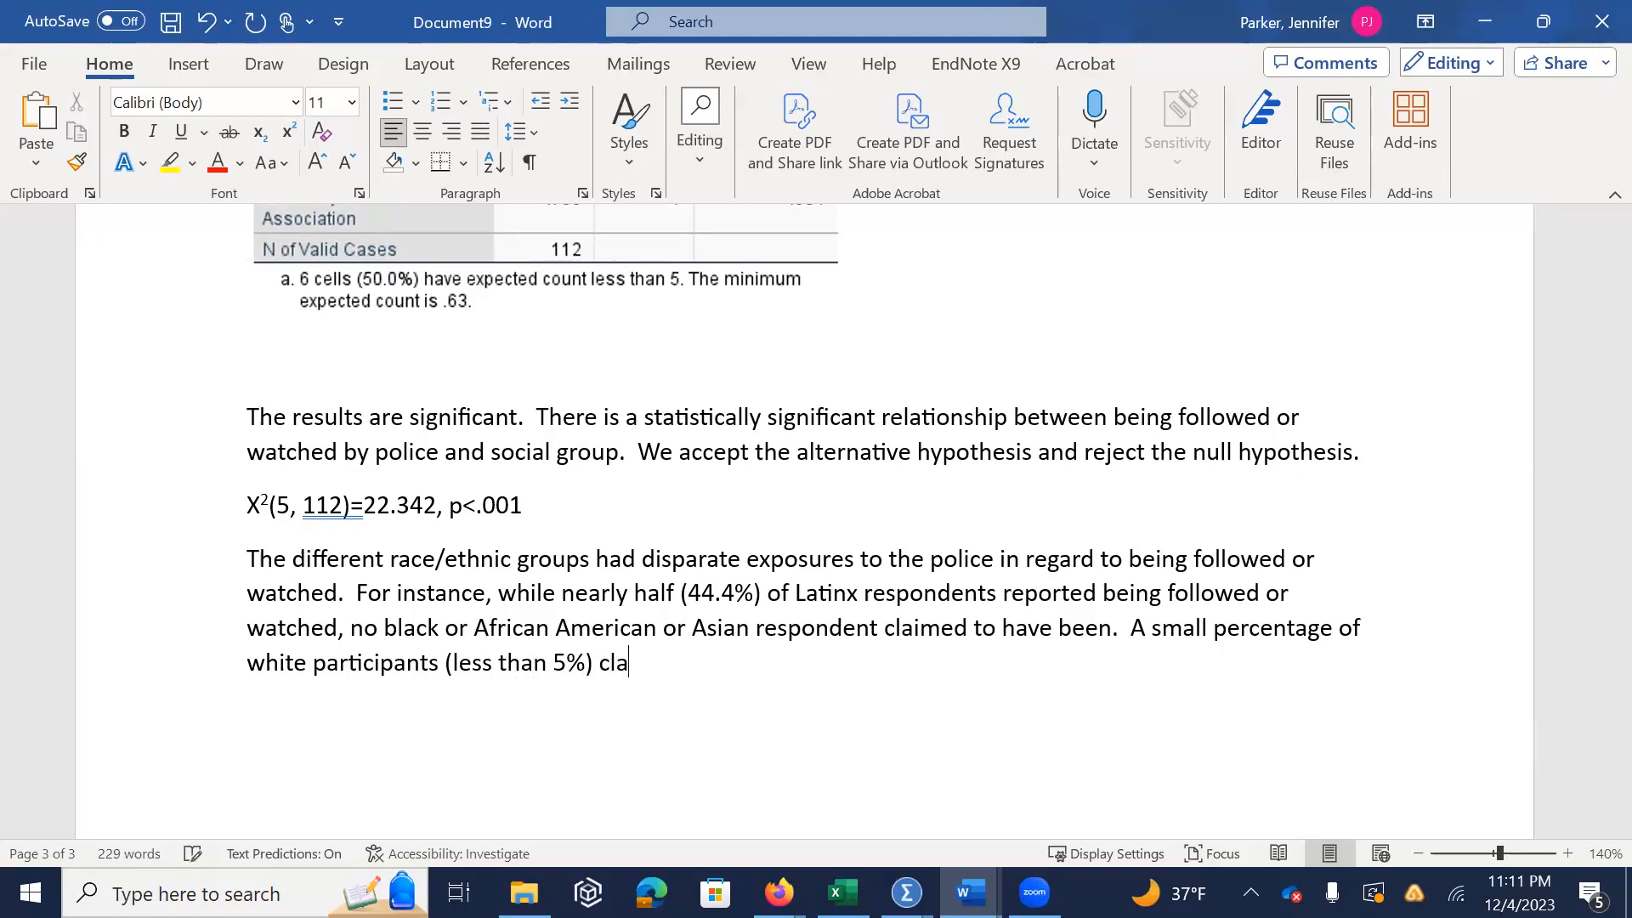
pyautogui.write('imed to have been foll')
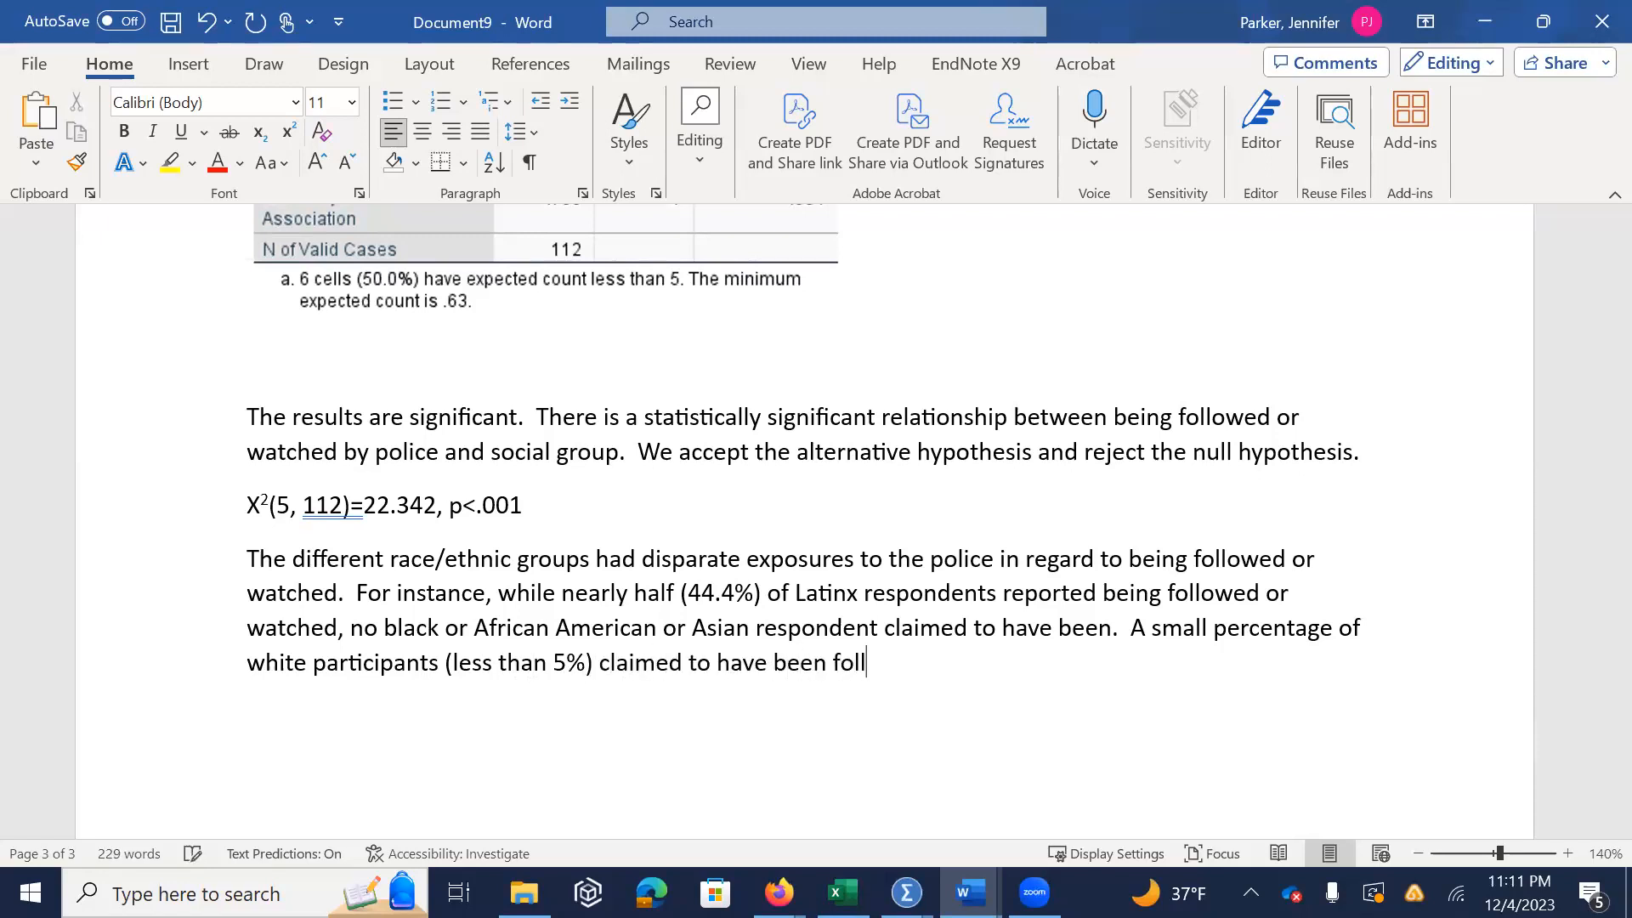
pyautogui.write('owed or')
pyautogui.press('BackSpace')
pyautogui.write('or watched by p')
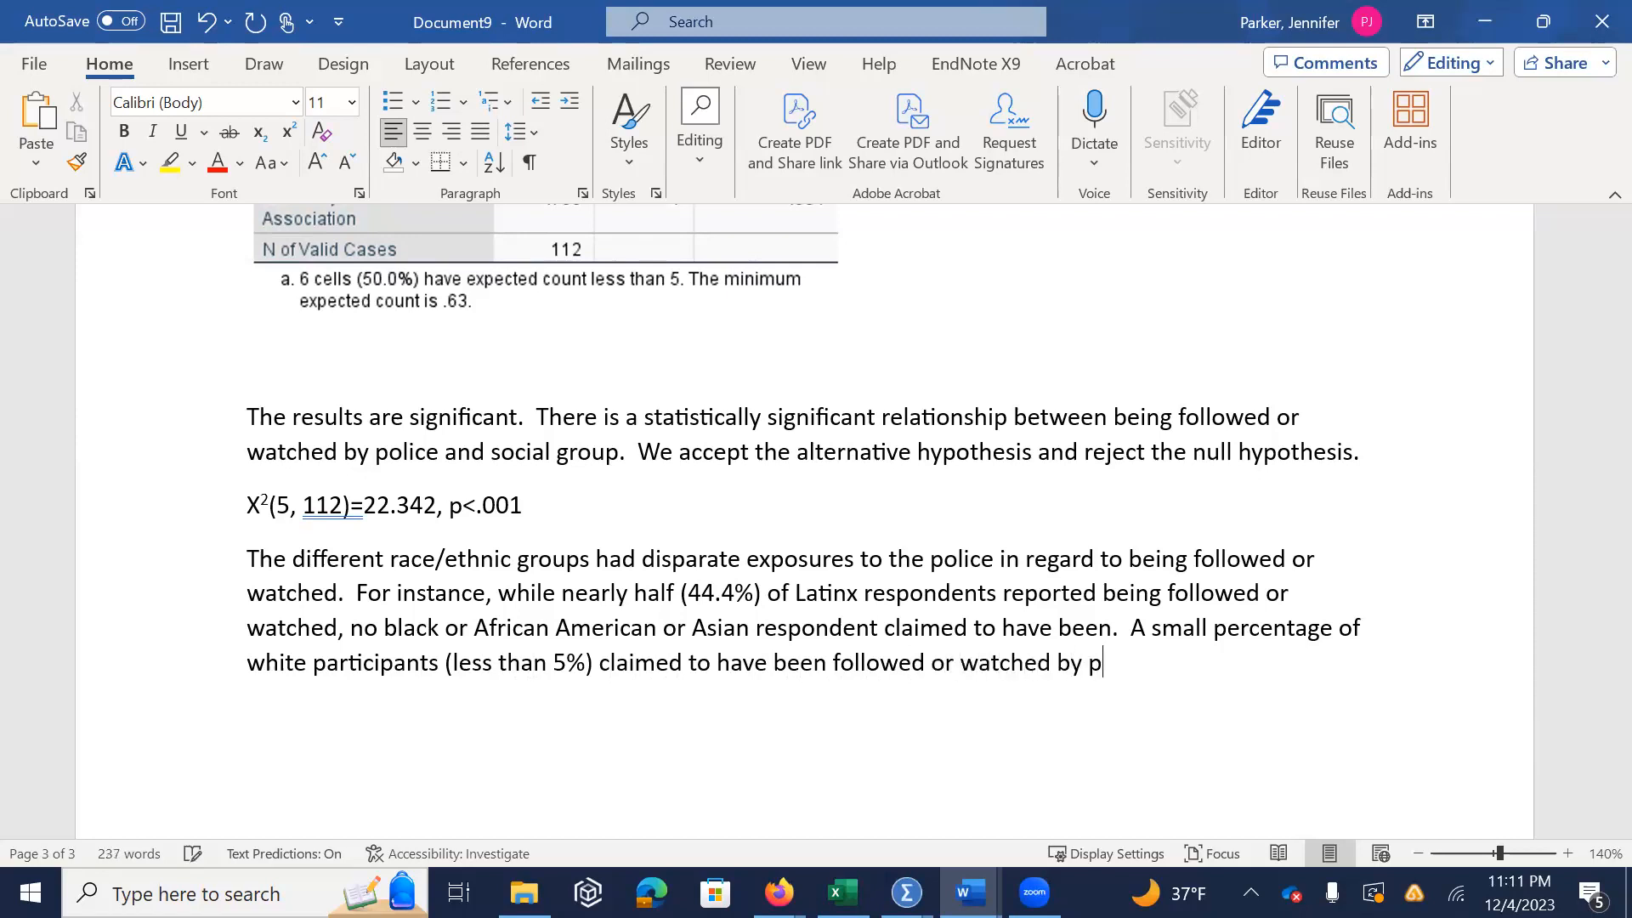
pyautogui.write('olice.')
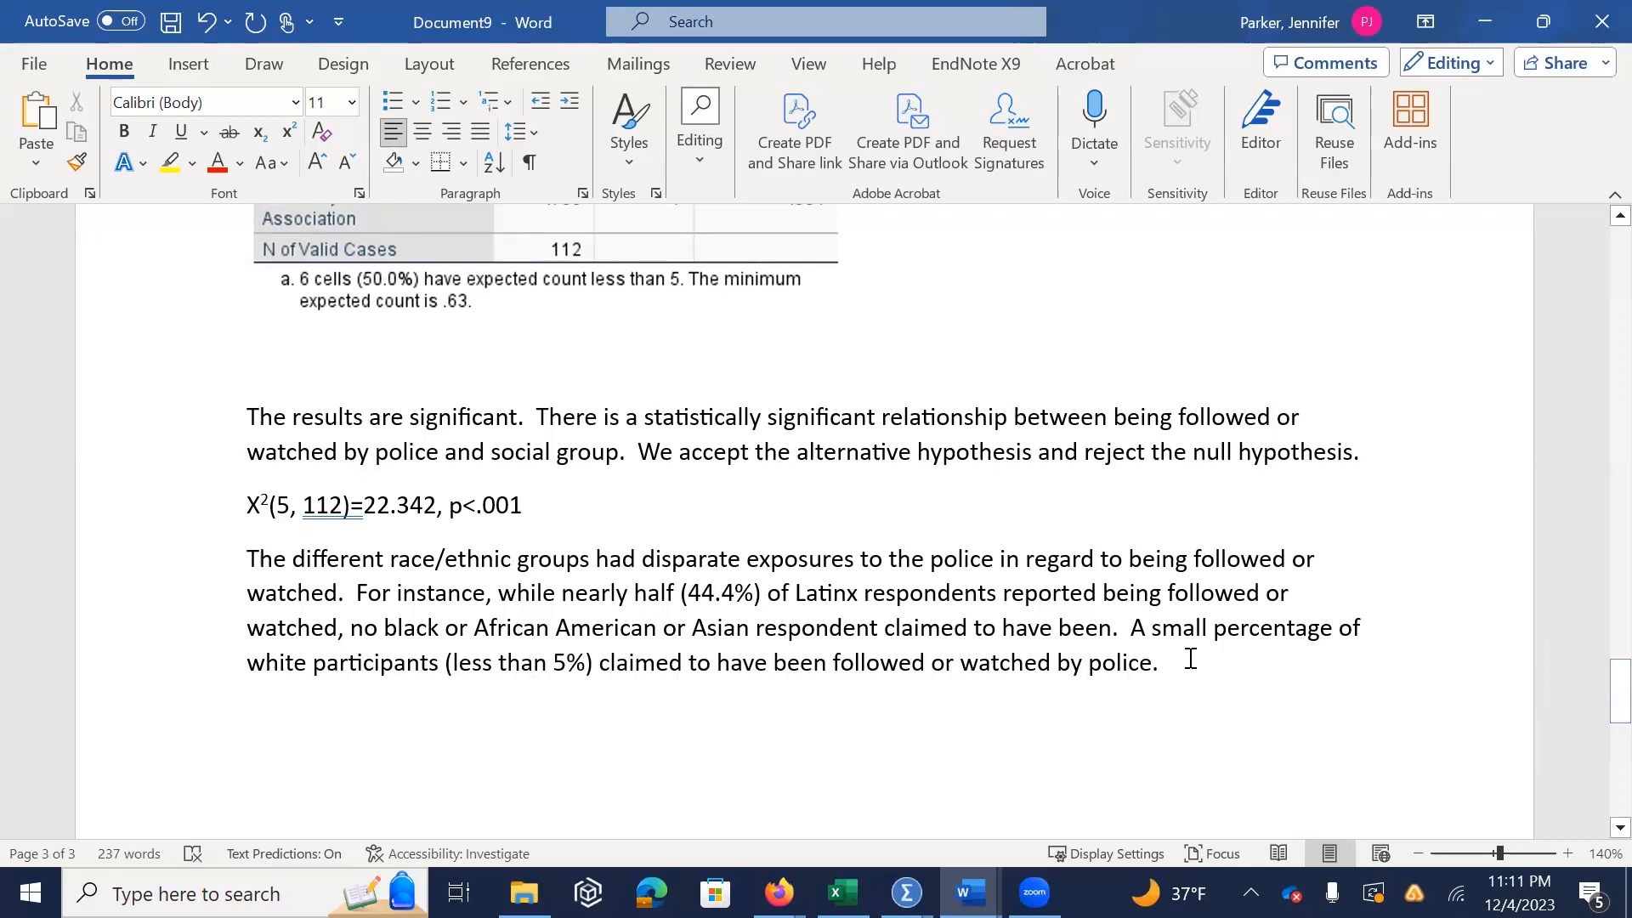
pyautogui.press('Return')
pyautogui.moveTo(1611, 689); pyautogui.dragTo(1612, 689)
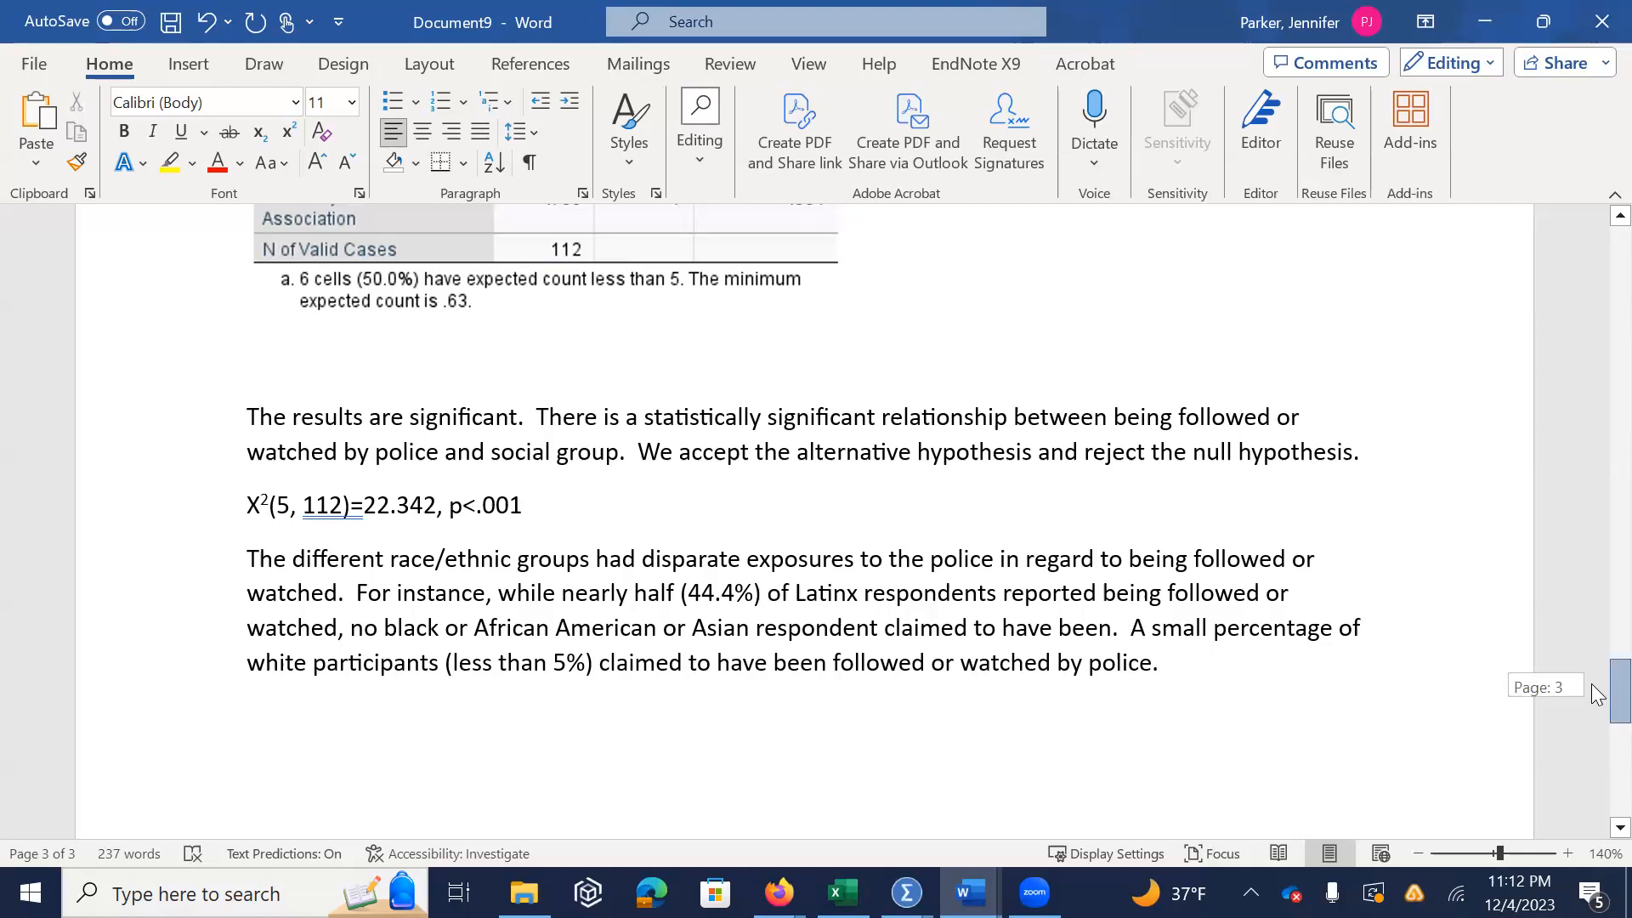
pyautogui.moveTo(1591, 684); pyautogui.dragTo(1591, 702)
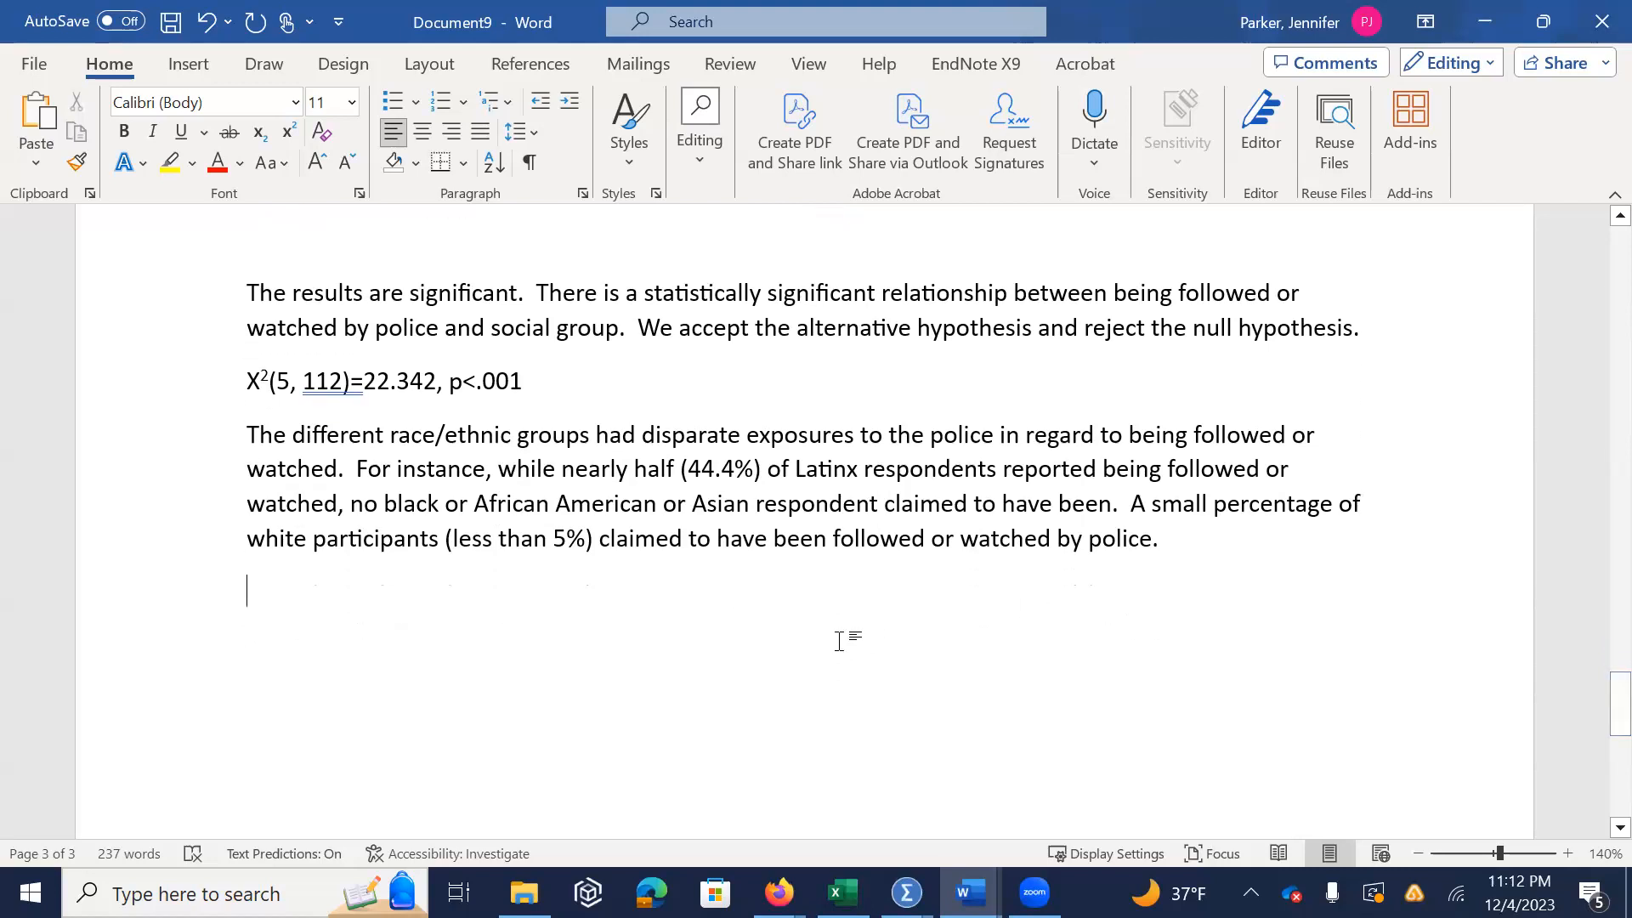